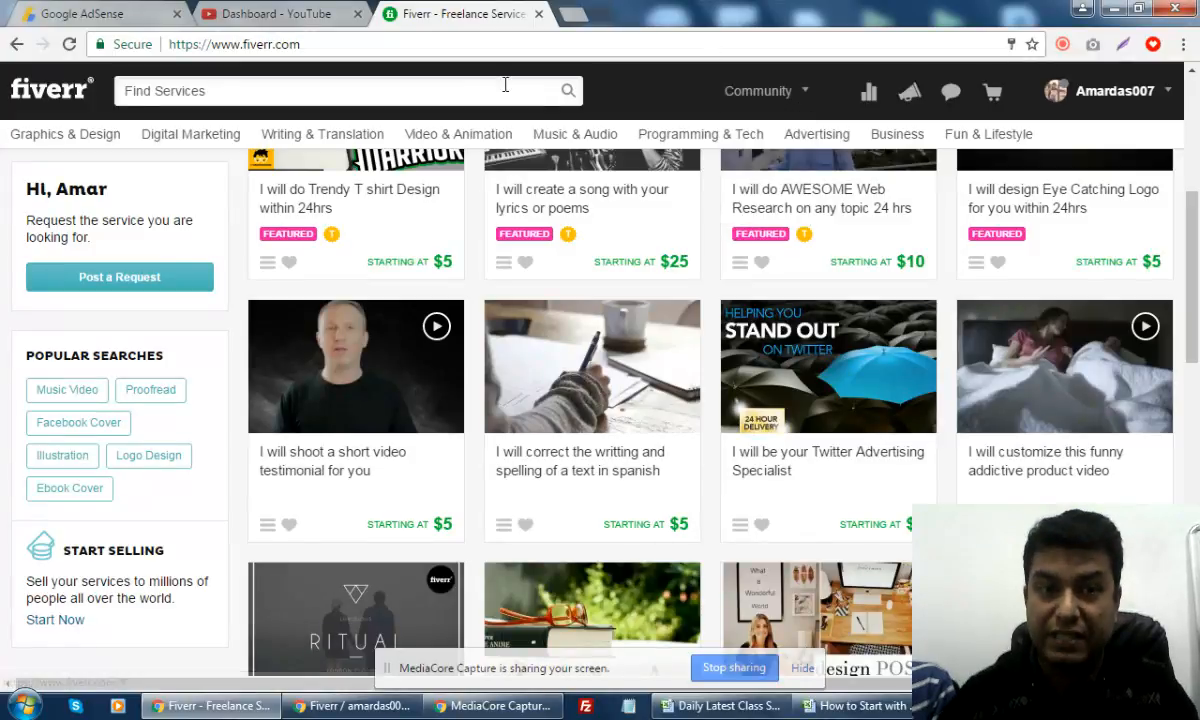
- Search Fiverr for "birthday wishes" services
{"action": "left_click", "coordinate": [447, 95]}
{"action": "type", "text": "birthday"}
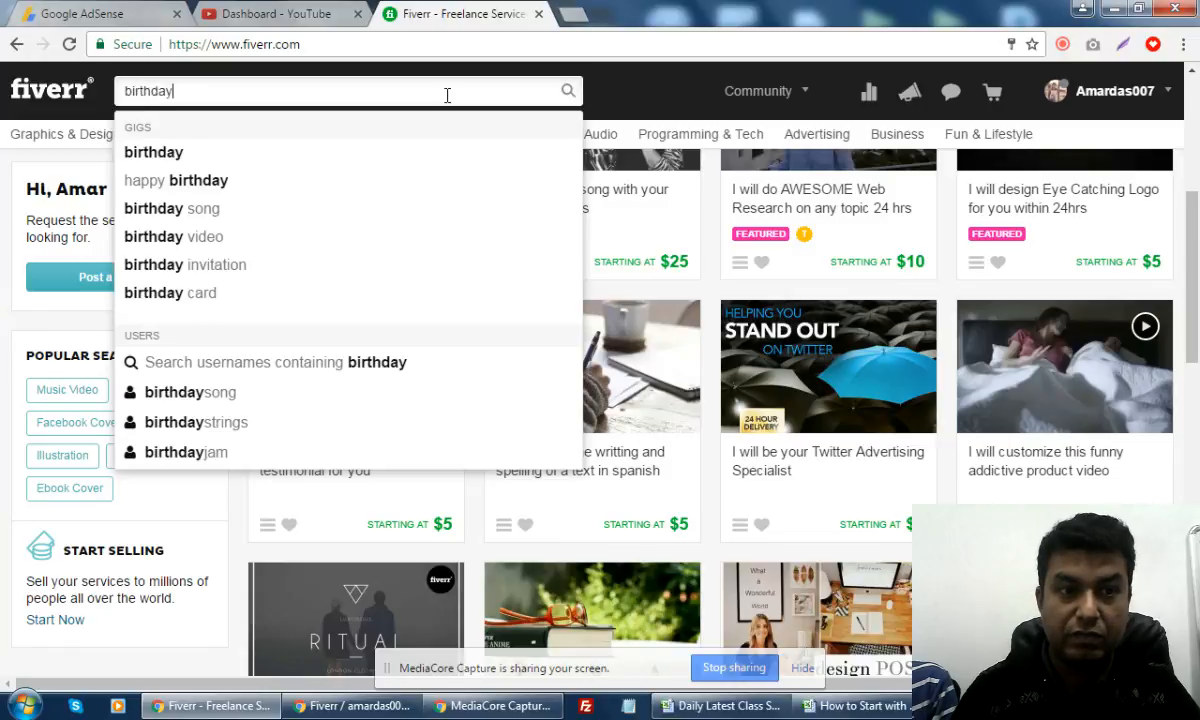
{"action": "type", "text": " wishes"}
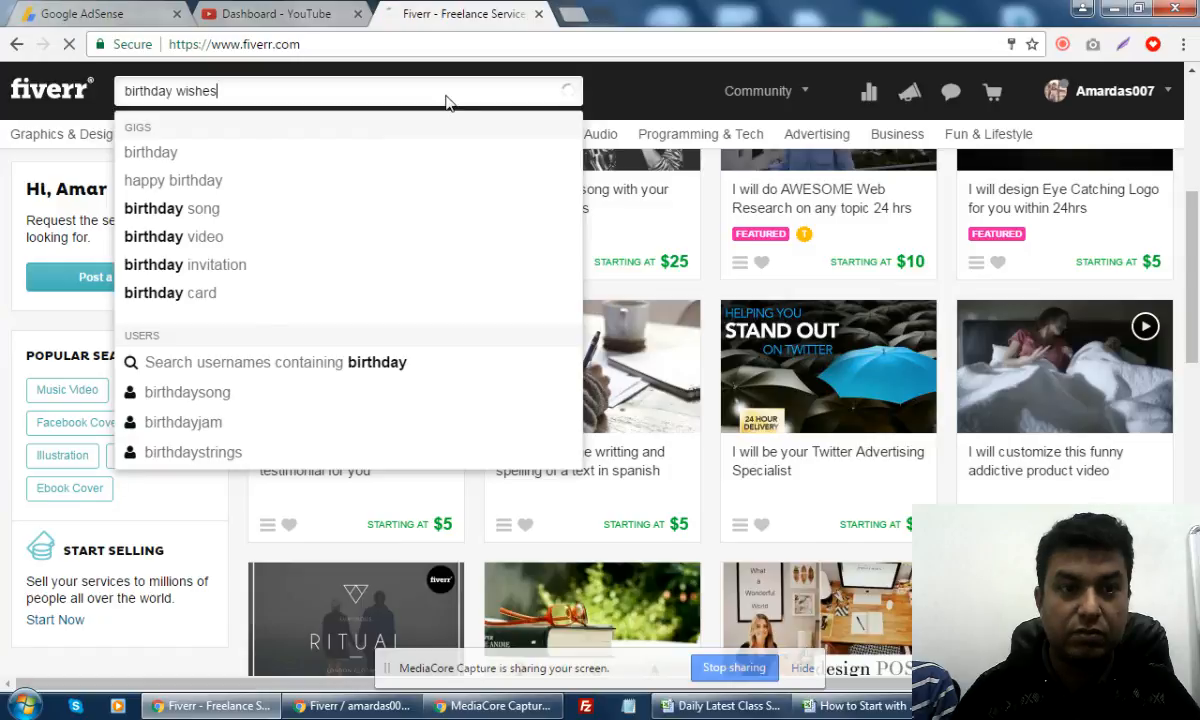
{"action": "key", "text": "Return"}
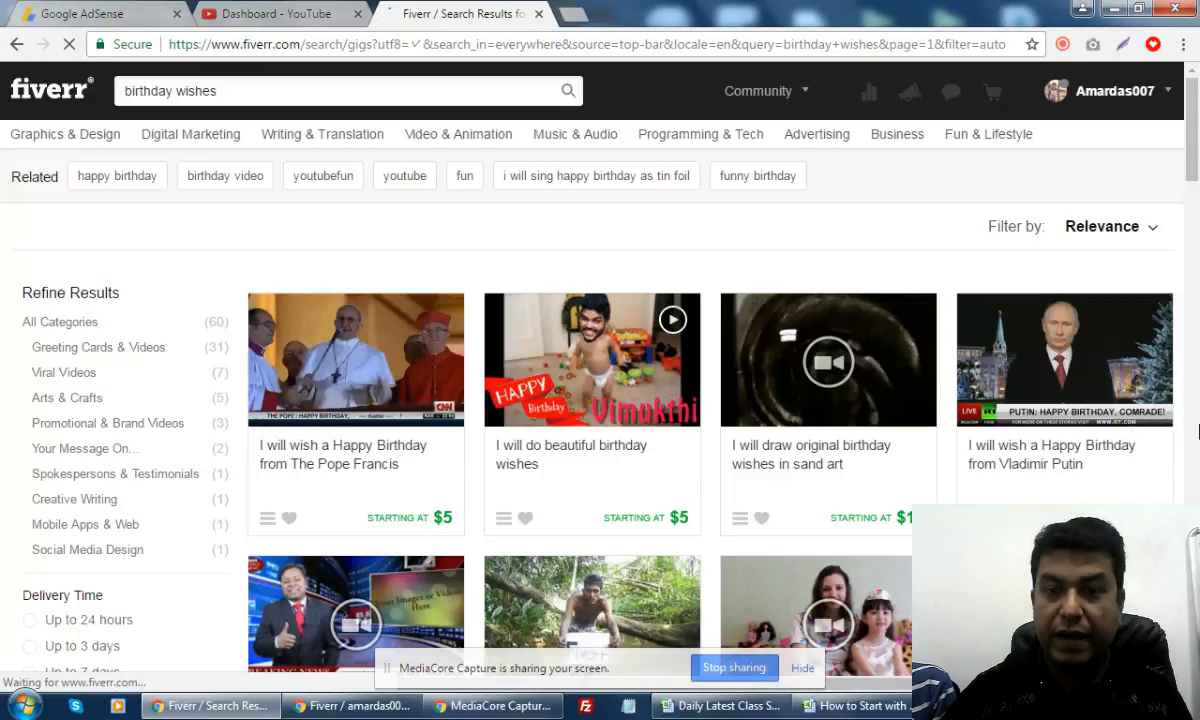
- Open the river message gig and the "sing funny happy birthday wish in Mudfield" gig in separate new tabs
{"action": "scroll", "coordinate": [1178, 430], "scroll_direction": "down", "scroll_amount": 3}
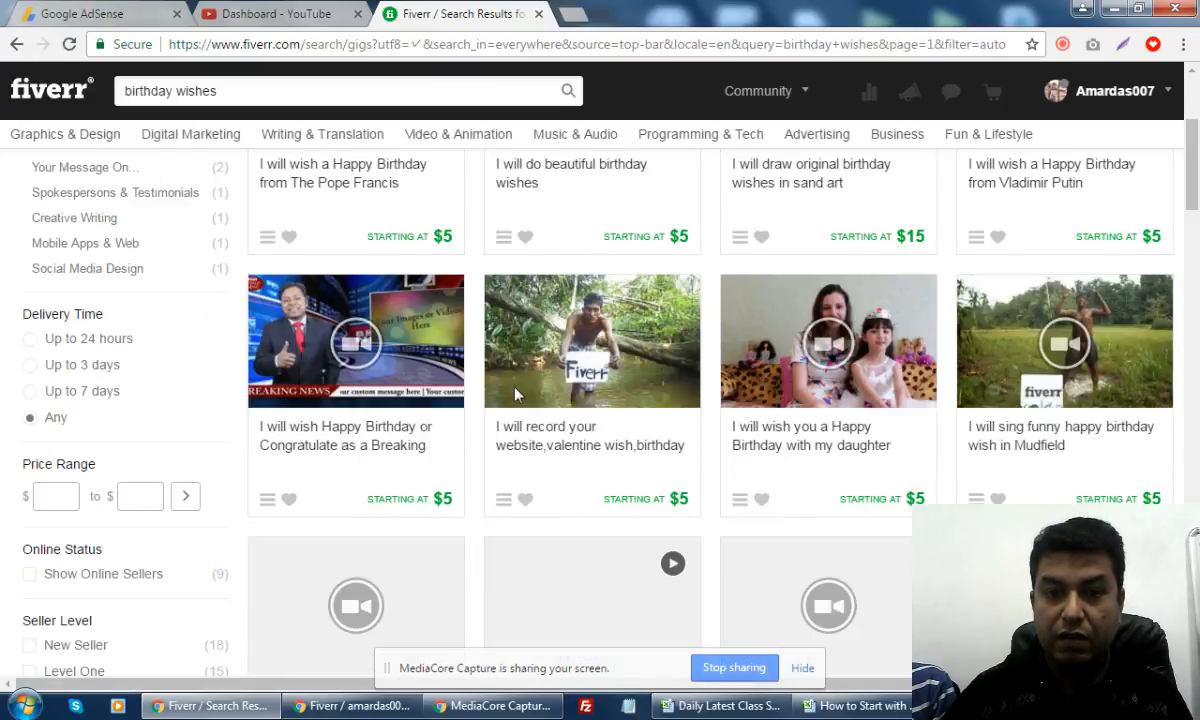
{"action": "right_click", "coordinate": [645, 438]}
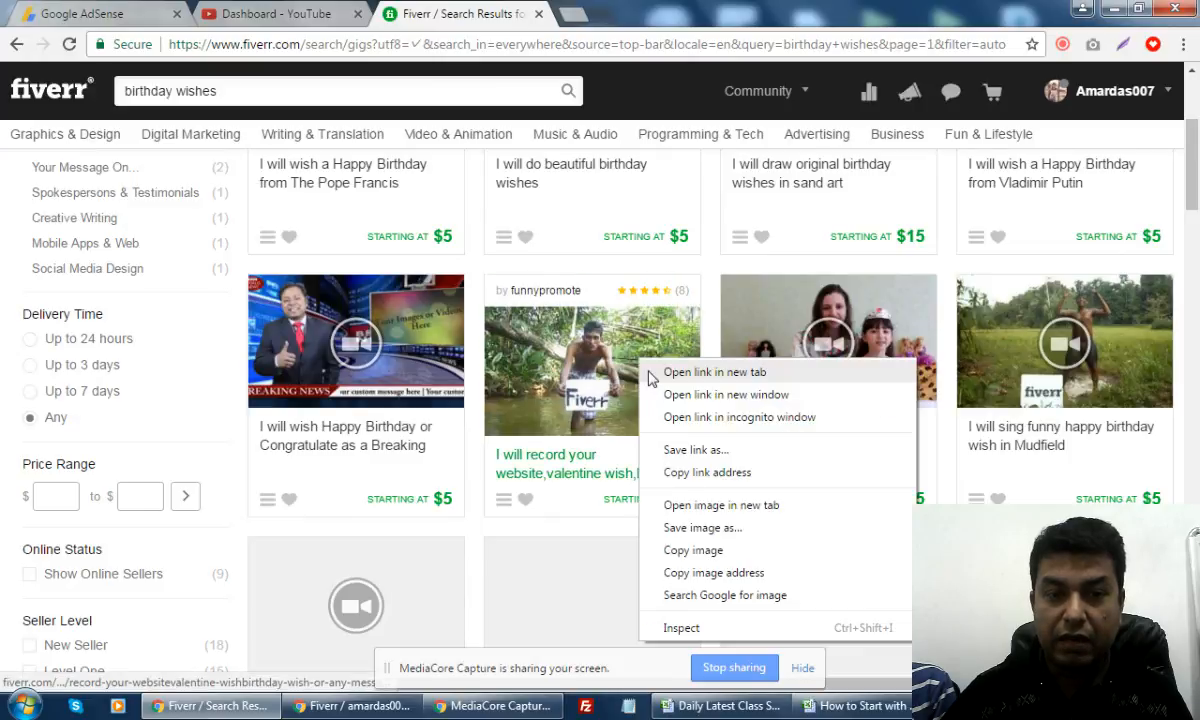
{"action": "left_click", "coordinate": [686, 449]}
{"action": "right_click", "coordinate": [1120, 300]}
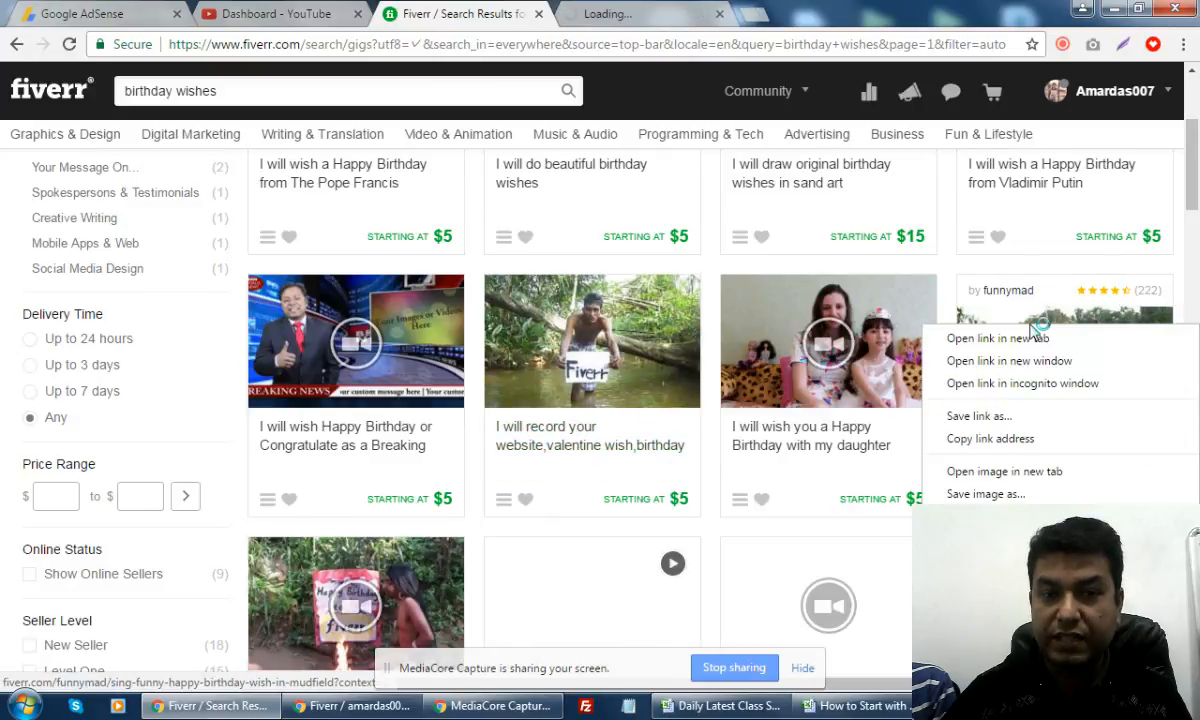
{"action": "left_click", "coordinate": [990, 318]}
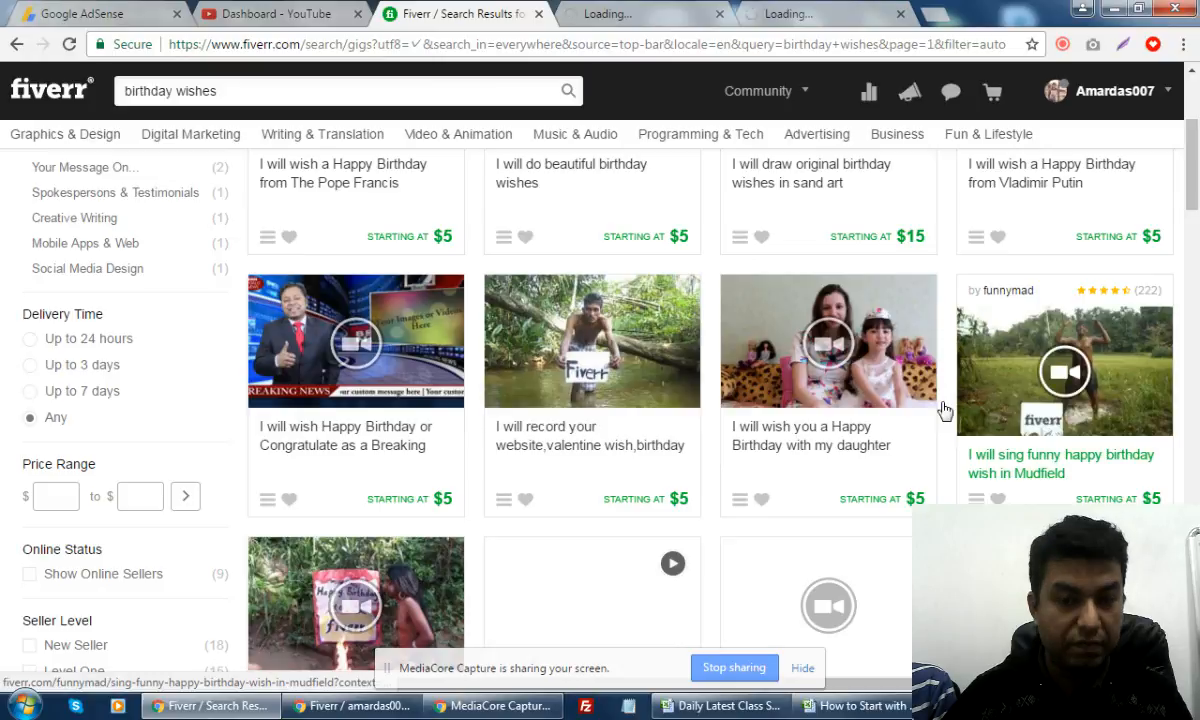
{"action": "scroll", "coordinate": [940, 405], "scroll_direction": "down", "scroll_amount": 2}
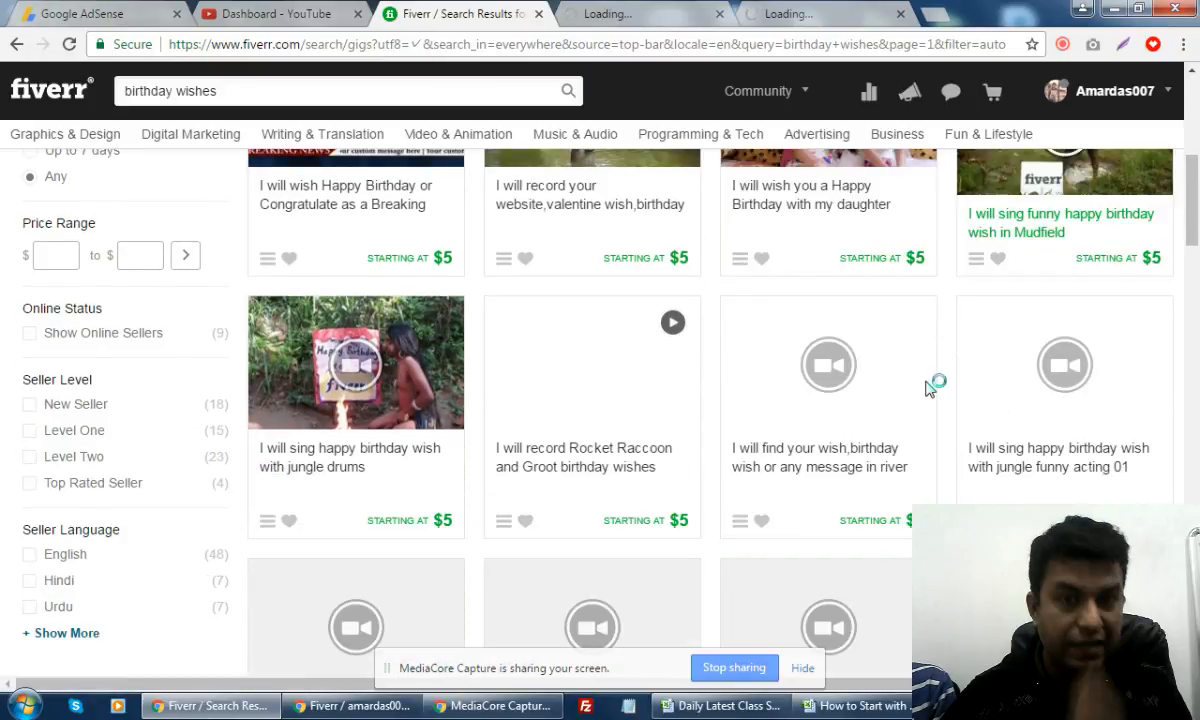
- Go to the Mudfield birthday gig and review its video, gallery and order details
{"action": "left_click", "coordinate": [643, 14]}
{"action": "left_click", "coordinate": [795, 14]}
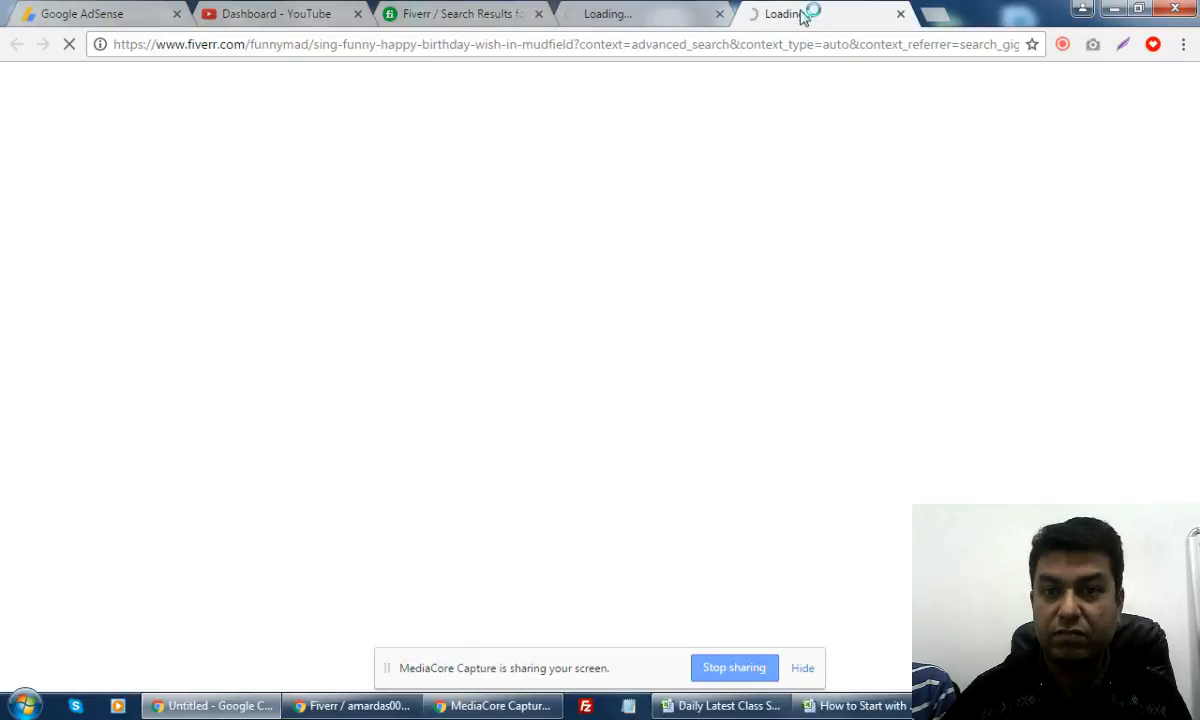
{"action": "left_click", "coordinate": [655, 14]}
{"action": "left_click", "coordinate": [814, 14]}
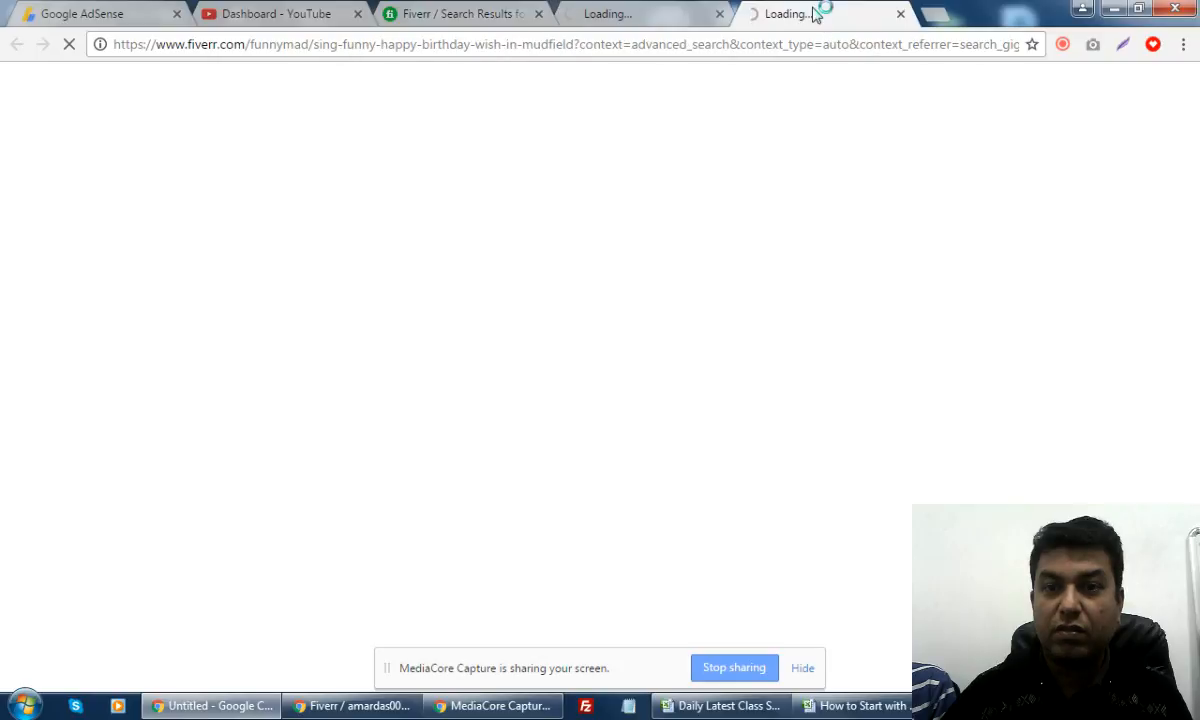
{"action": "left_click", "coordinate": [658, 14]}
{"action": "left_click", "coordinate": [836, 13]}
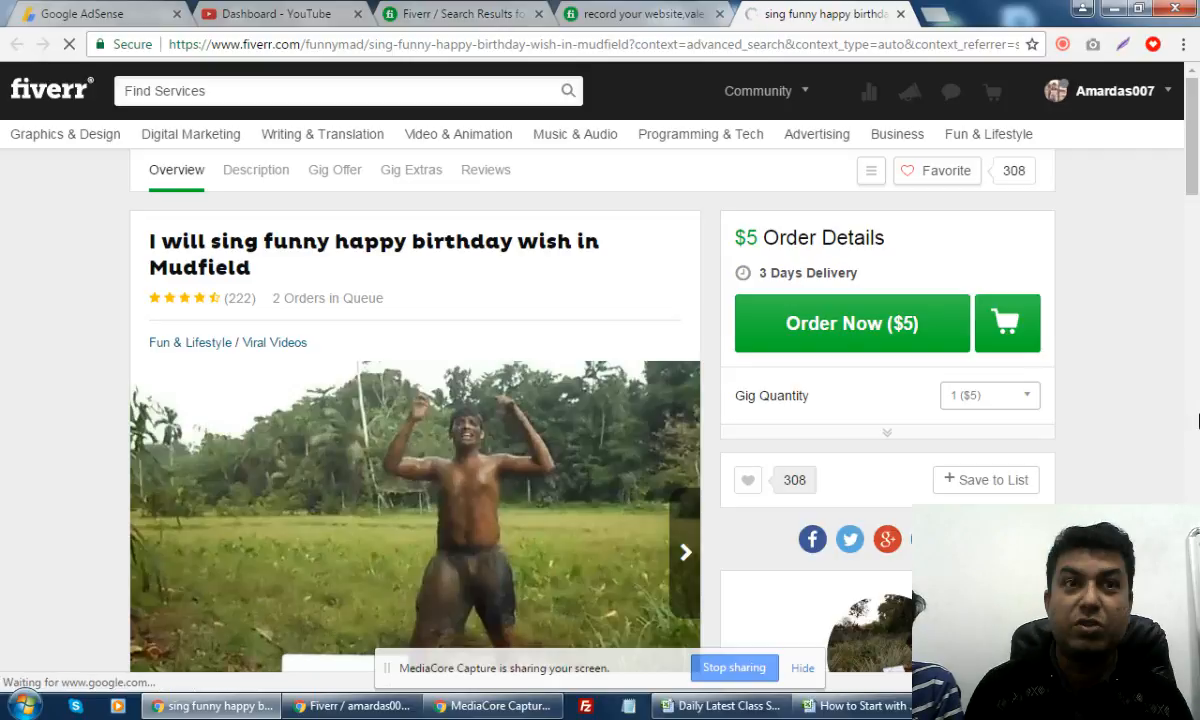
{"action": "scroll", "coordinate": [1198, 421], "scroll_direction": "down", "scroll_amount": 2}
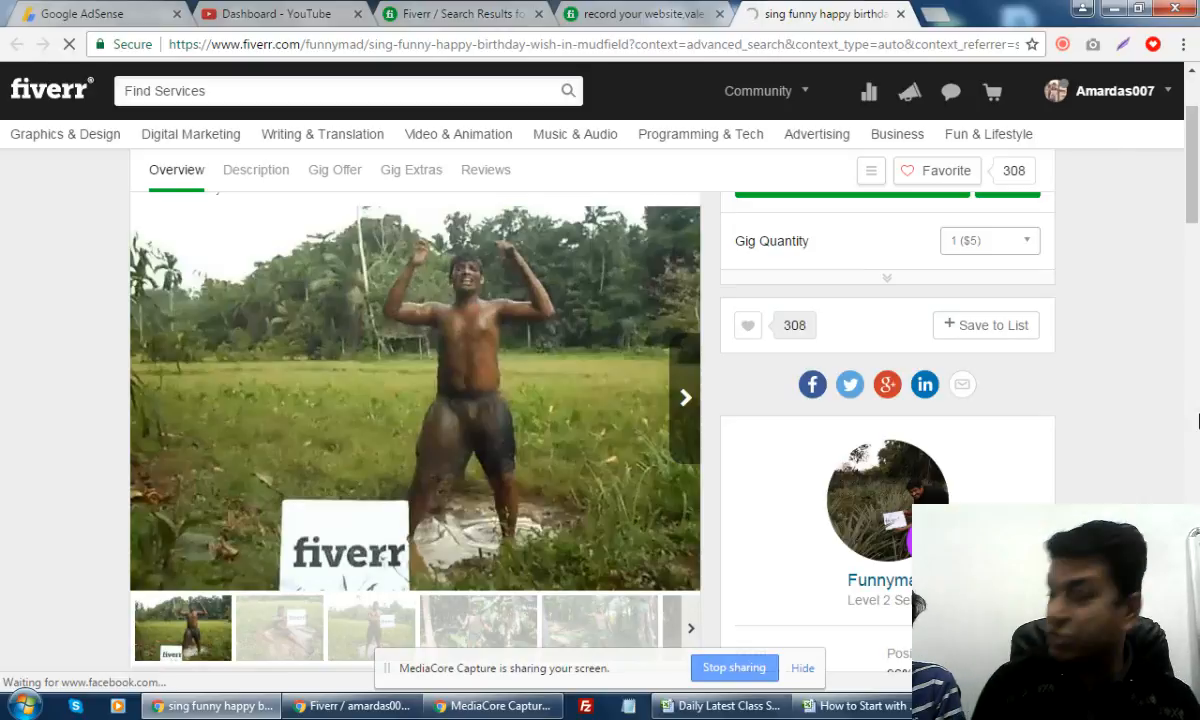
{"action": "scroll", "coordinate": [1198, 421], "scroll_direction": "down", "scroll_amount": 1}
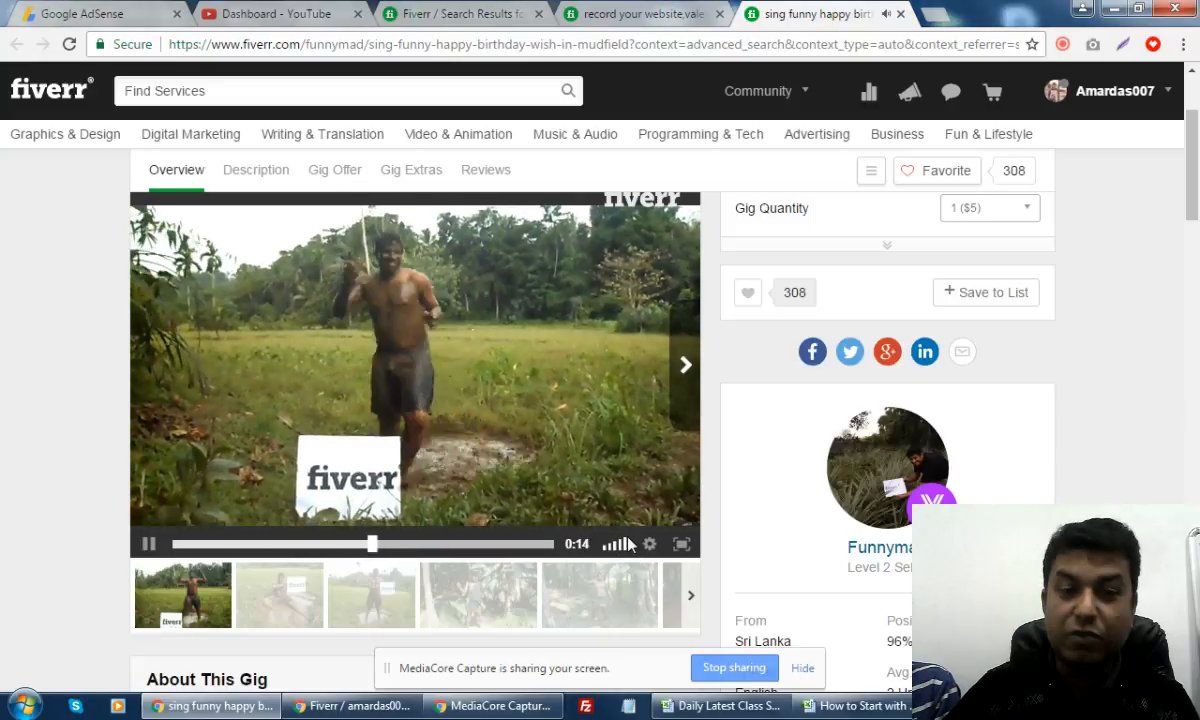
{"action": "scroll", "coordinate": [1150, 266], "scroll_direction": "up", "scroll_amount": 2}
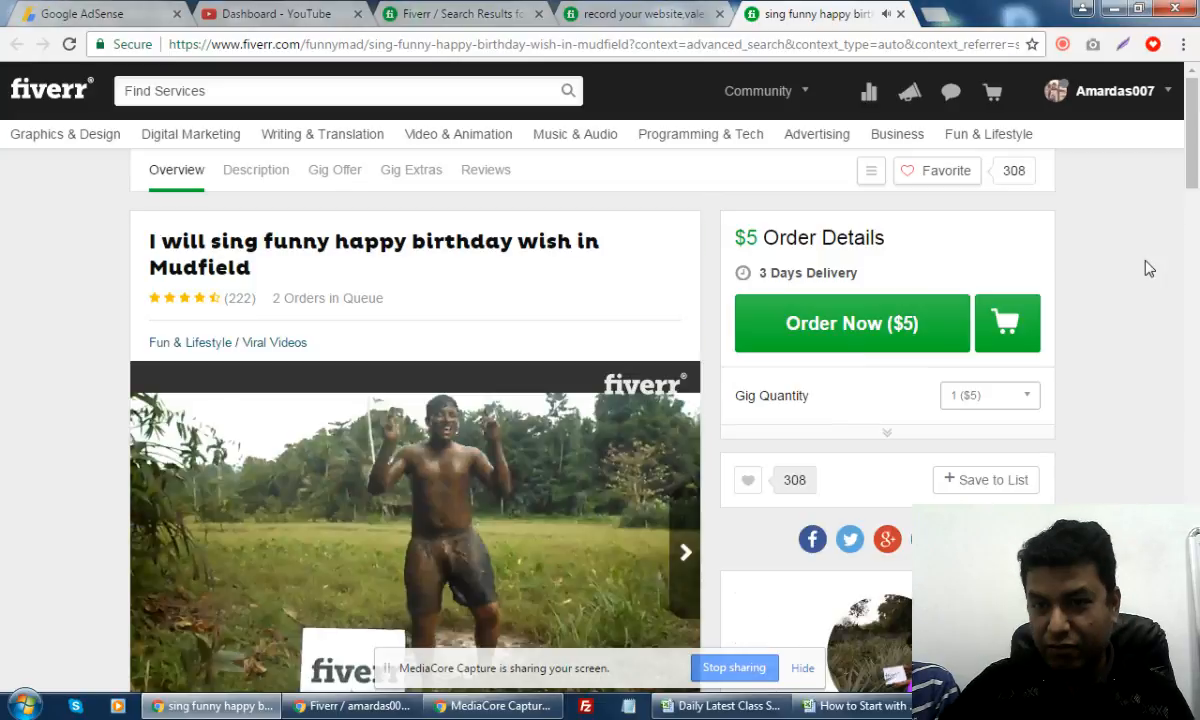
- Open the checkout page of the Mudfield gig, then close it and look over the river message gig
{"action": "mouse_move", "coordinate": [843, 340]}
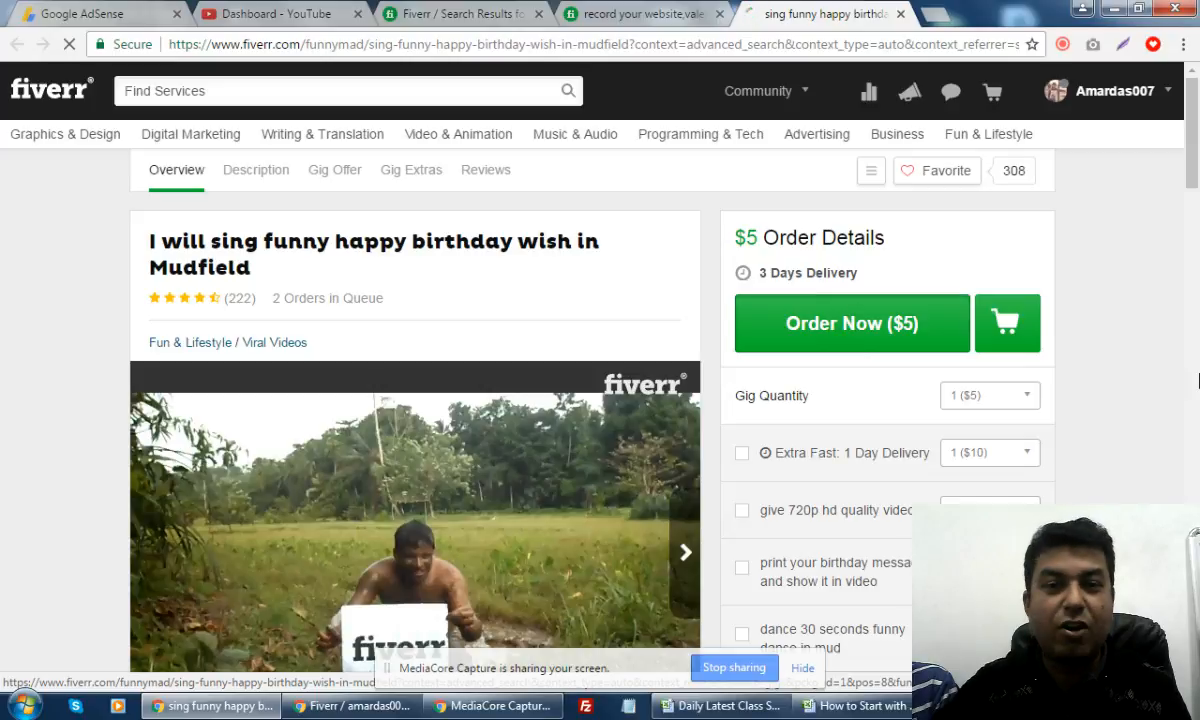
{"action": "left_click", "coordinate": [848, 323]}
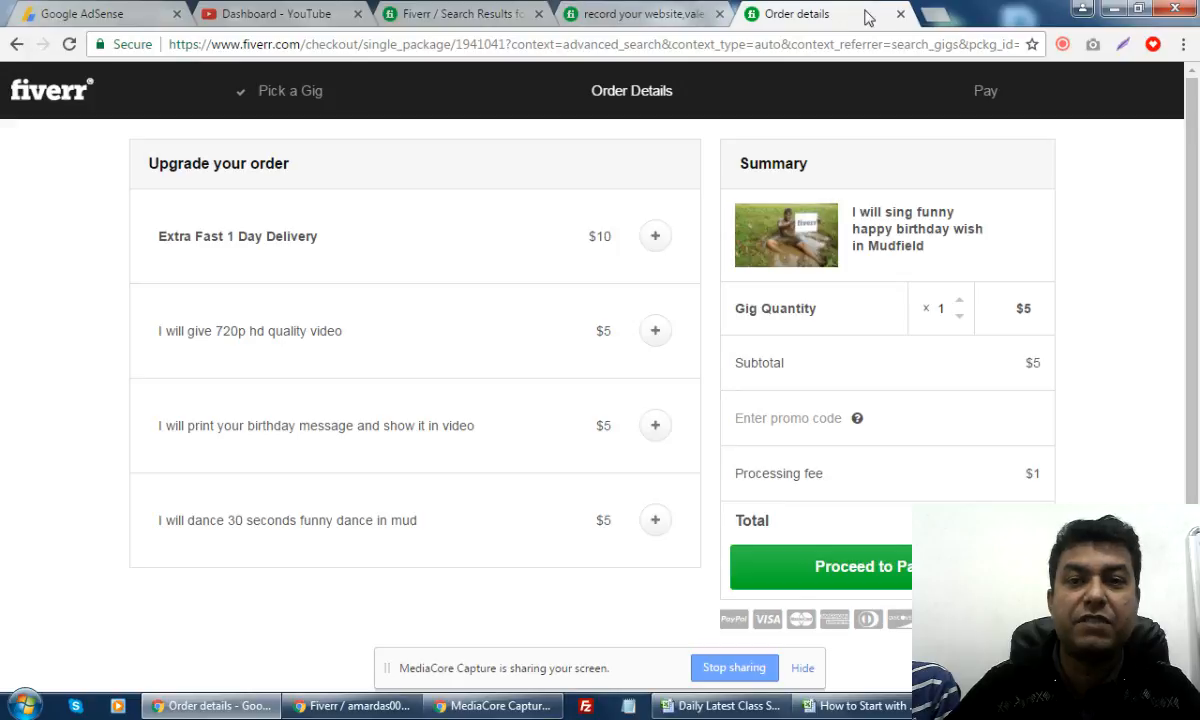
{"action": "left_click", "coordinate": [900, 13]}
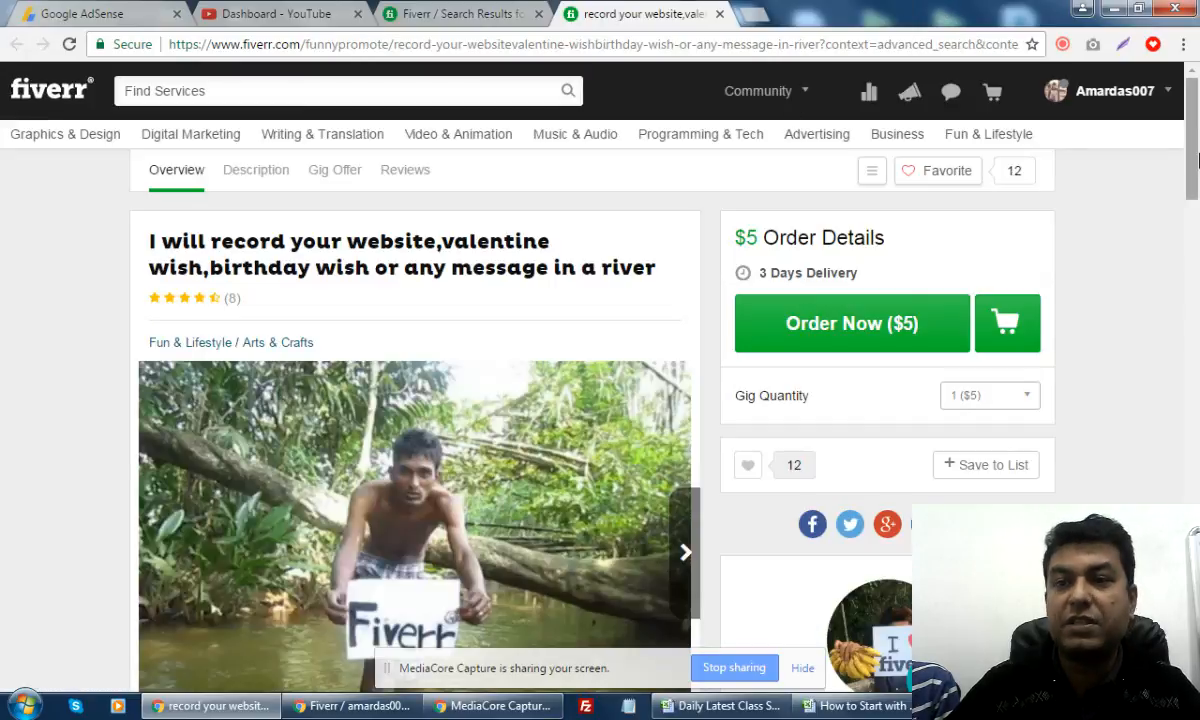
{"action": "scroll", "coordinate": [1198, 210], "scroll_direction": "down", "scroll_amount": 3}
{"action": "scroll", "coordinate": [1198, 210], "scroll_direction": "up", "scroll_amount": 3}
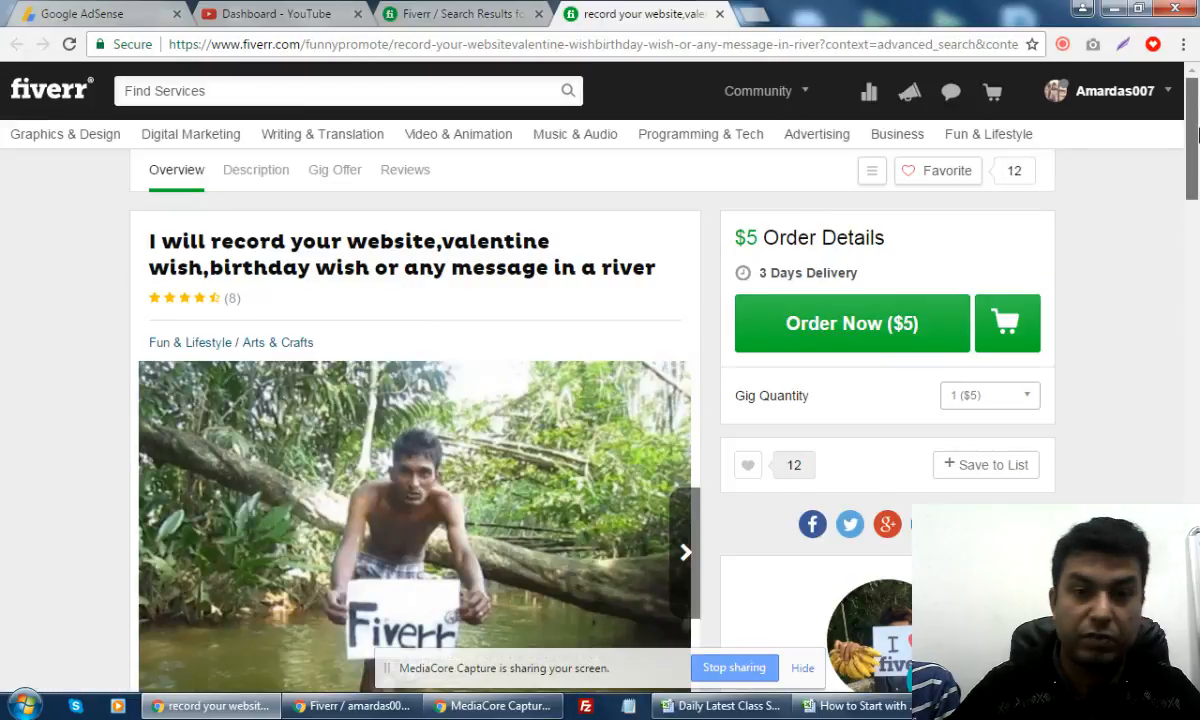
- Search for "java" services and look through the listed gigs and their starting prices
{"action": "left_click", "coordinate": [403, 90]}
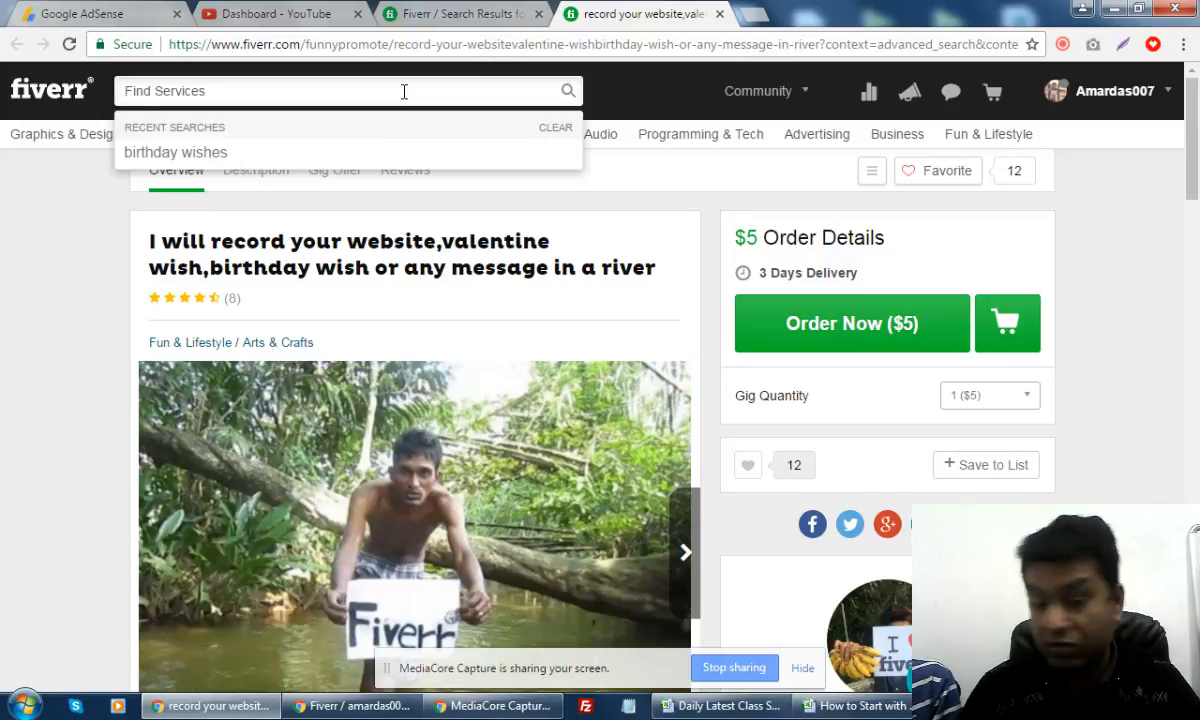
{"action": "type", "text": "java"}
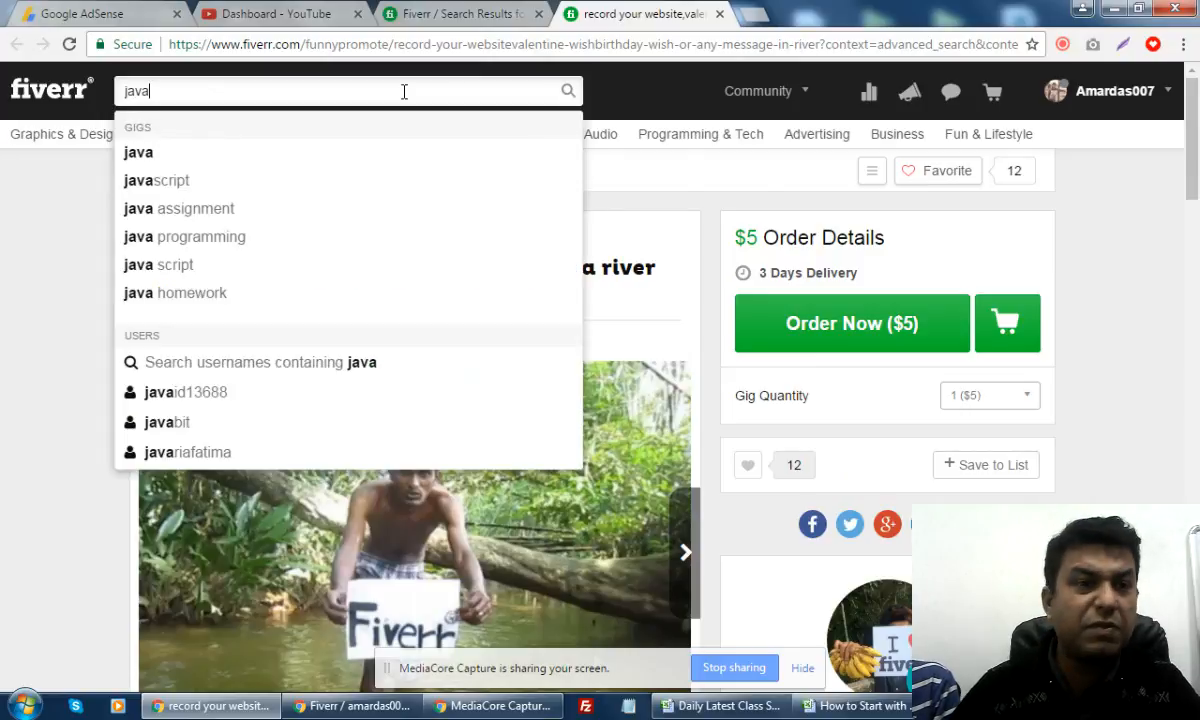
{"action": "key", "text": "Return"}
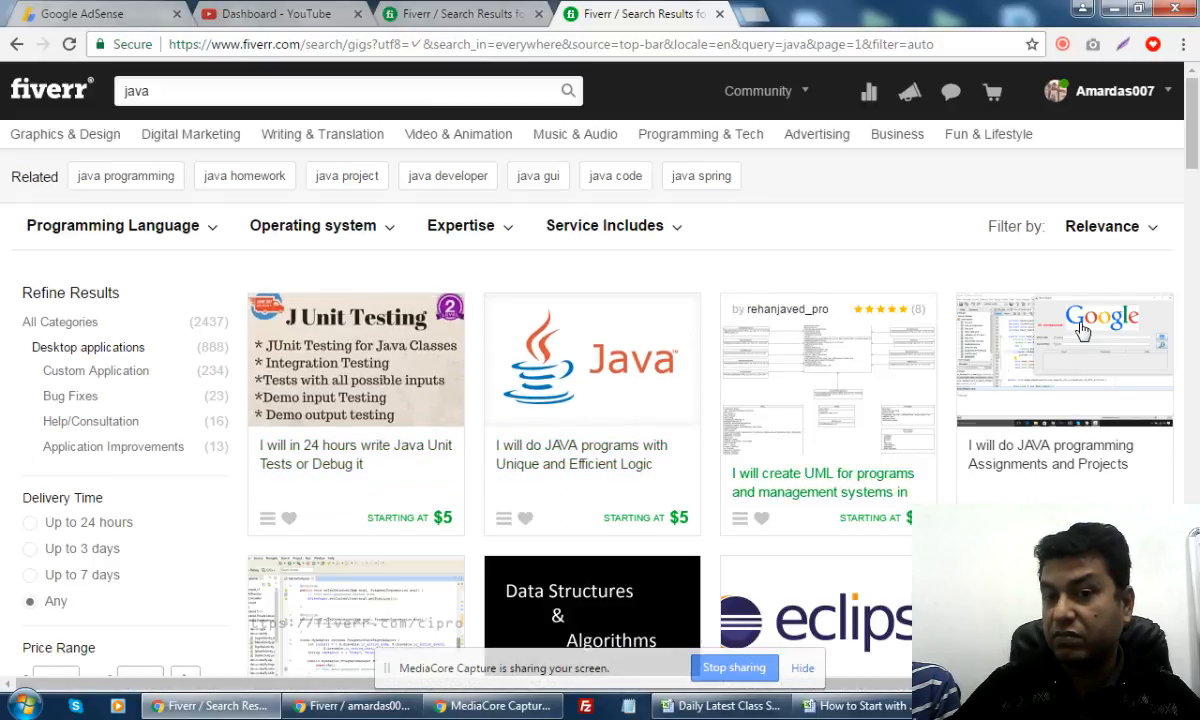
{"action": "scroll", "coordinate": [785, 467], "scroll_direction": "down", "scroll_amount": 1}
{"action": "scroll", "coordinate": [785, 467], "scroll_direction": "down", "scroll_amount": 3}
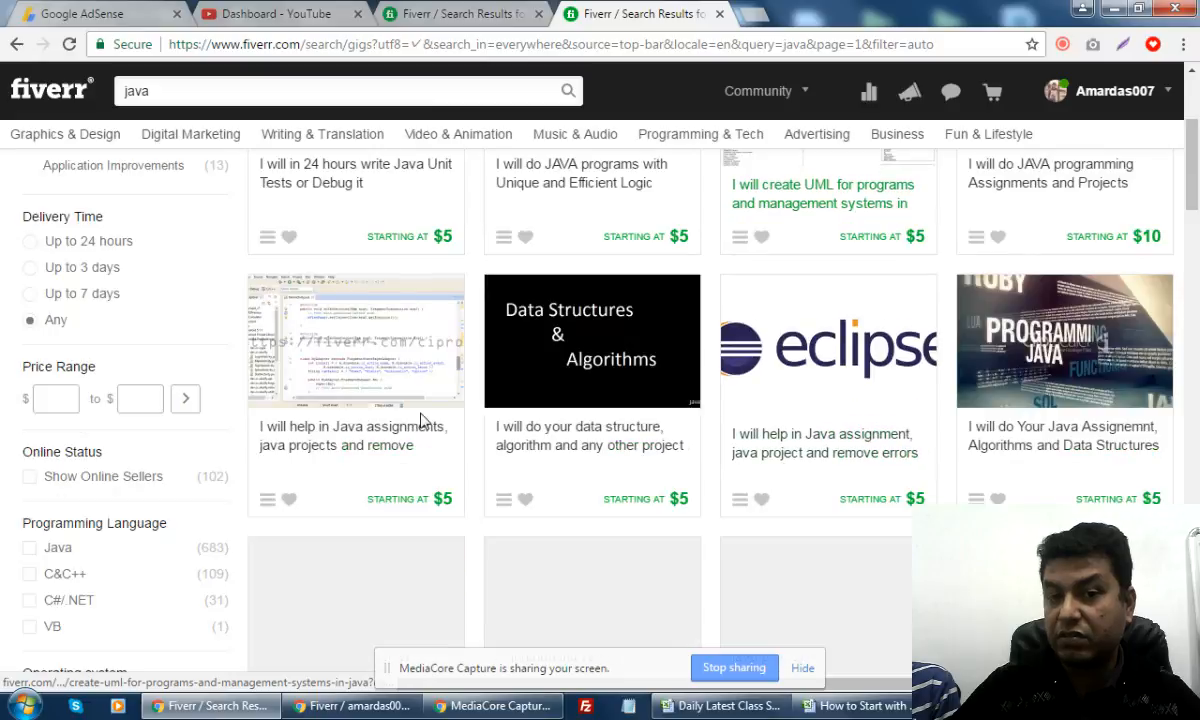
{"action": "scroll", "coordinate": [1133, 360], "scroll_direction": "down", "scroll_amount": 4}
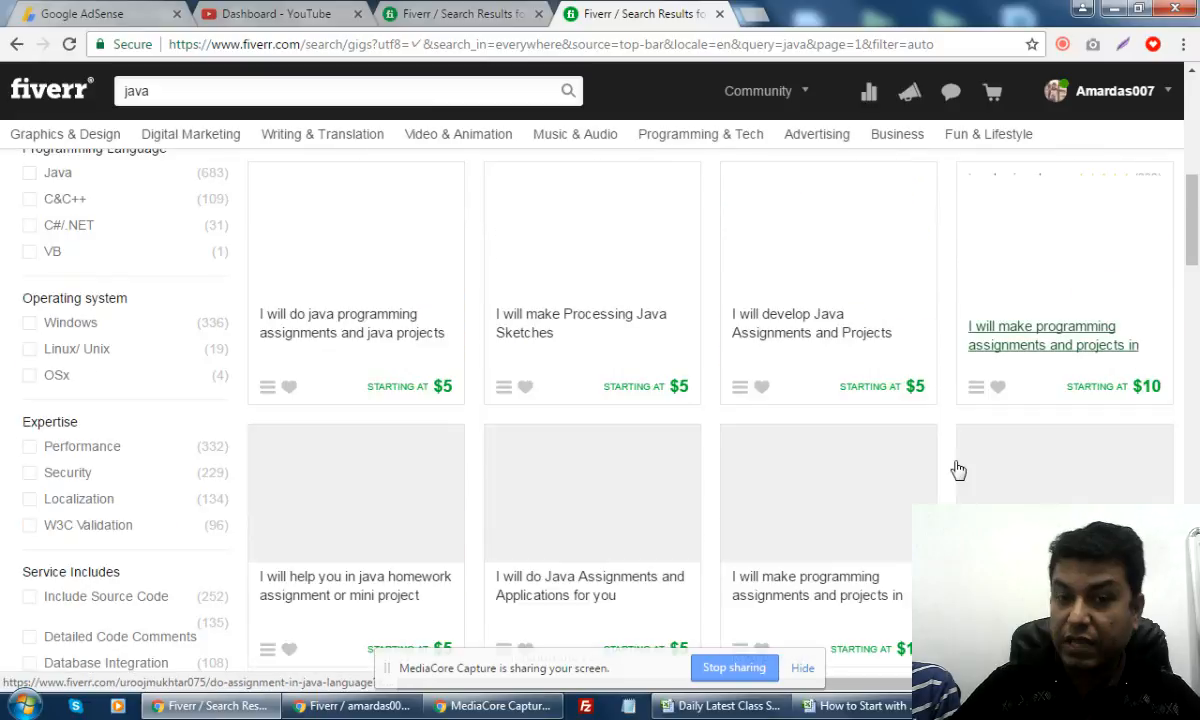
{"action": "scroll", "coordinate": [166, 90], "scroll_direction": "up", "scroll_amount": 5}
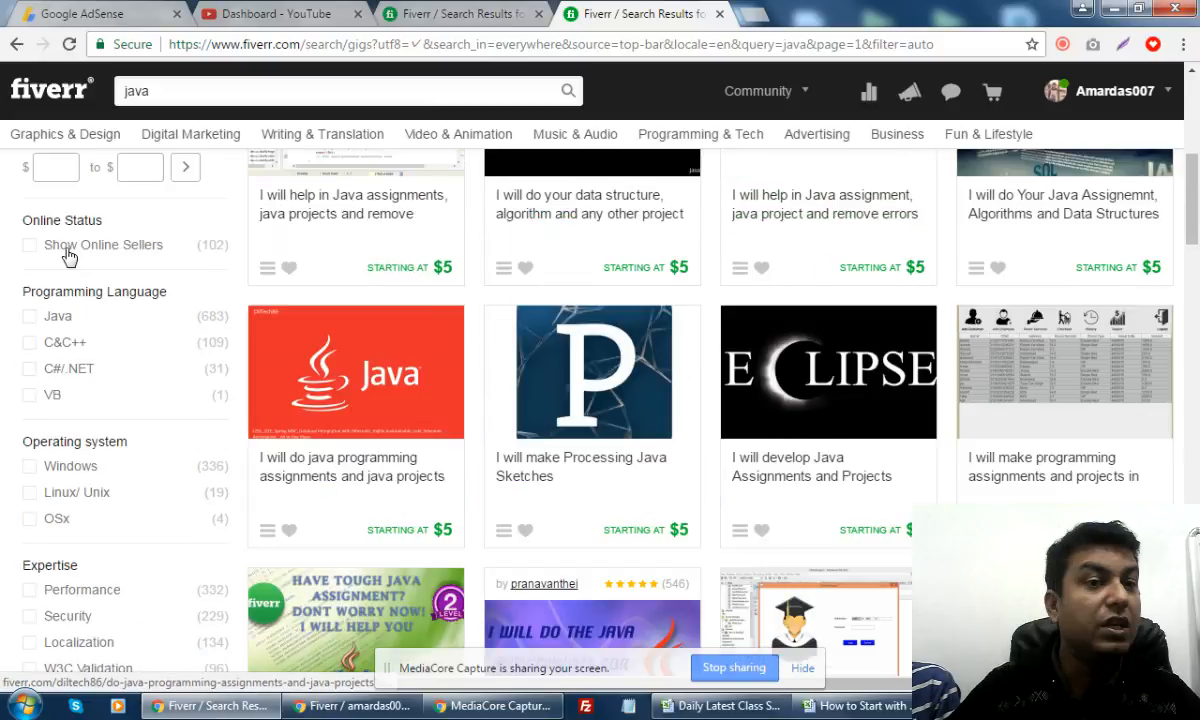
- Replace the search term with "electrical" and run the search
{"action": "left_click", "coordinate": [166, 92]}
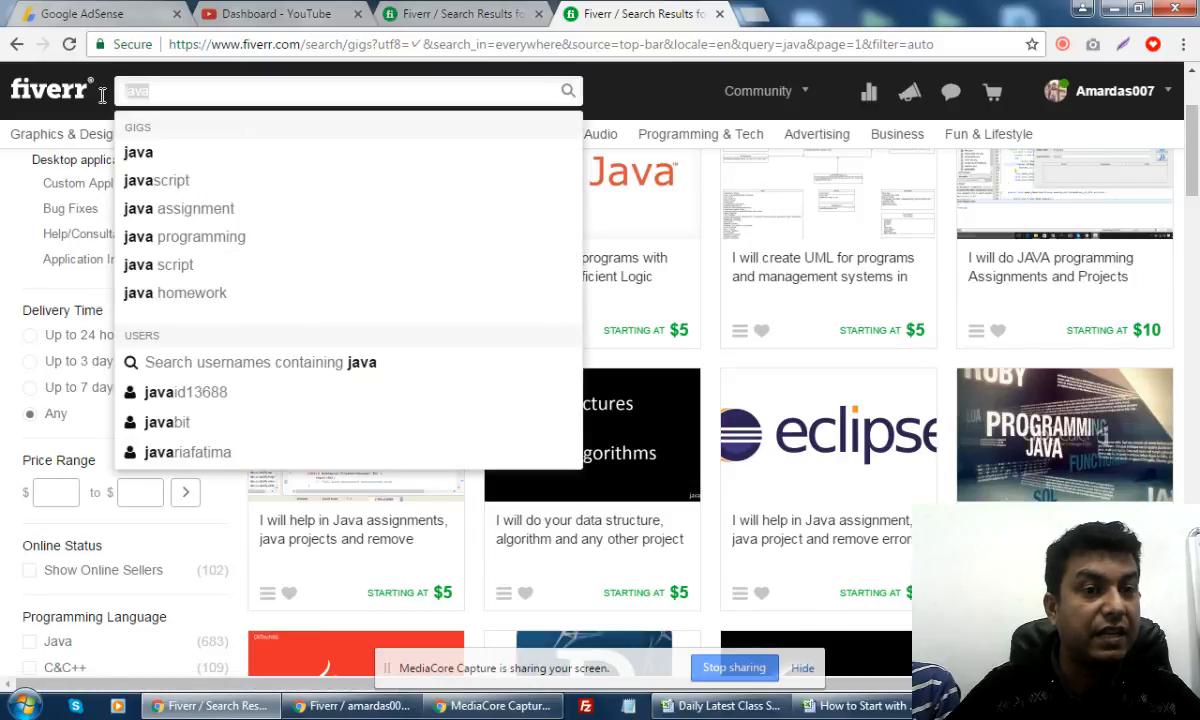
{"action": "type", "text": "e"}
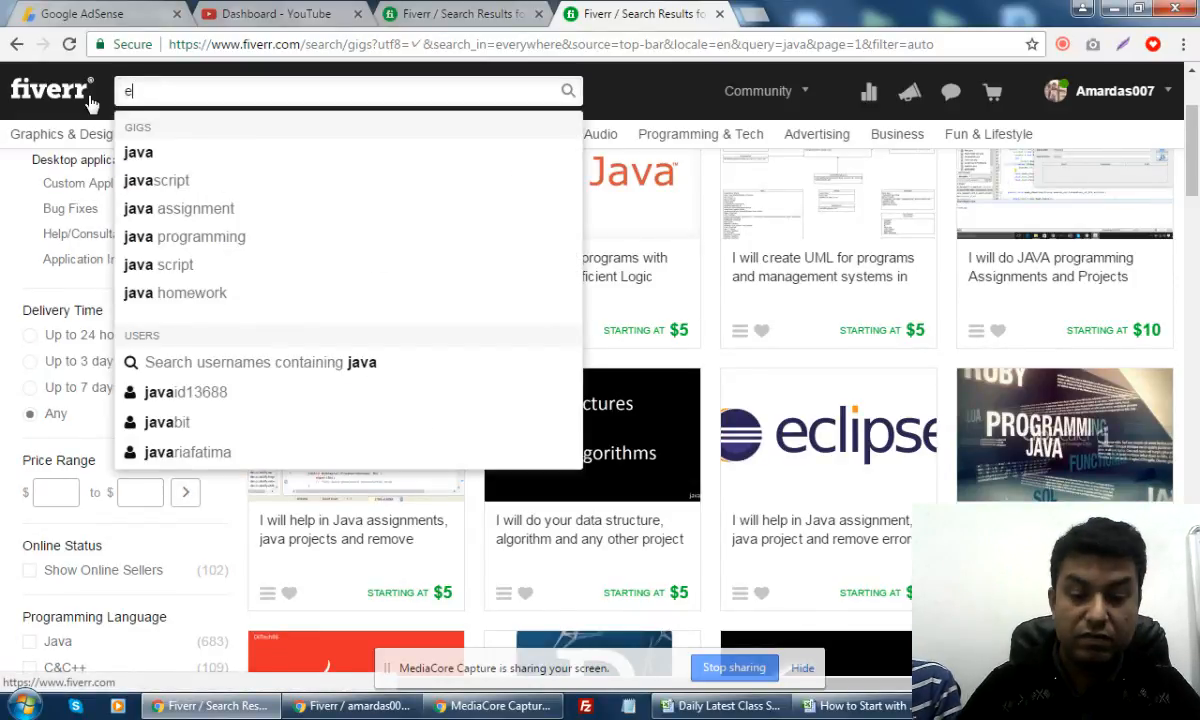
{"action": "type", "text": "lectrical"}
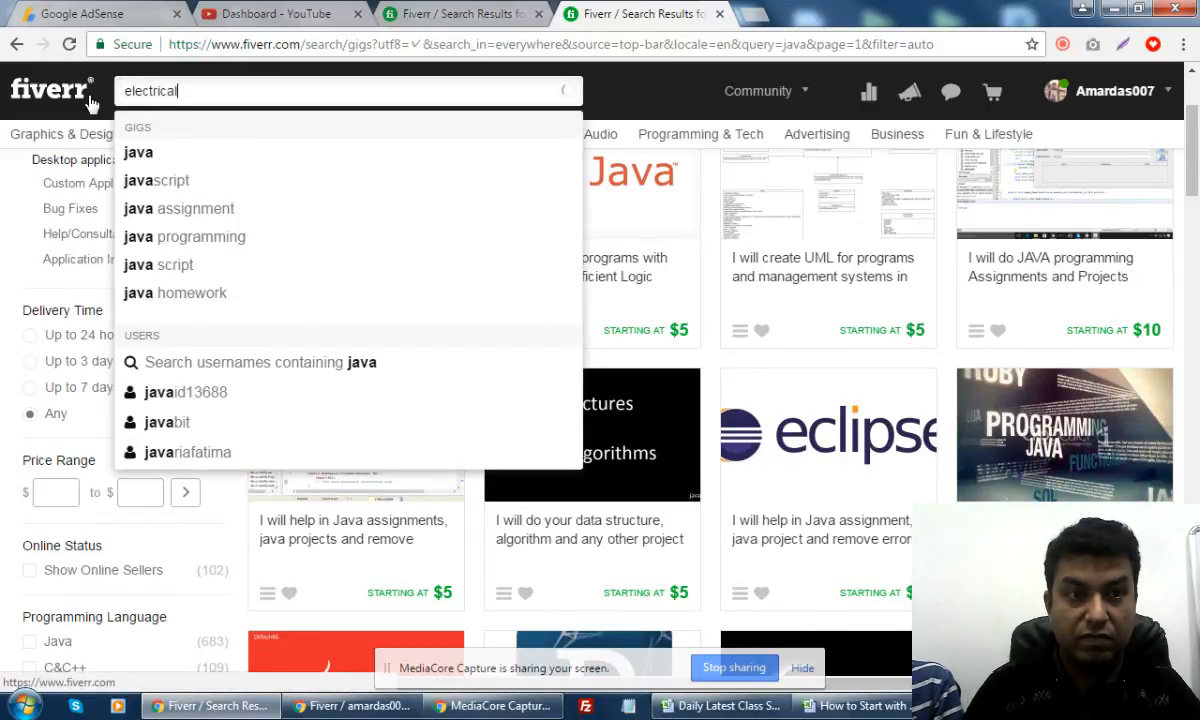
{"action": "key", "text": "Return"}
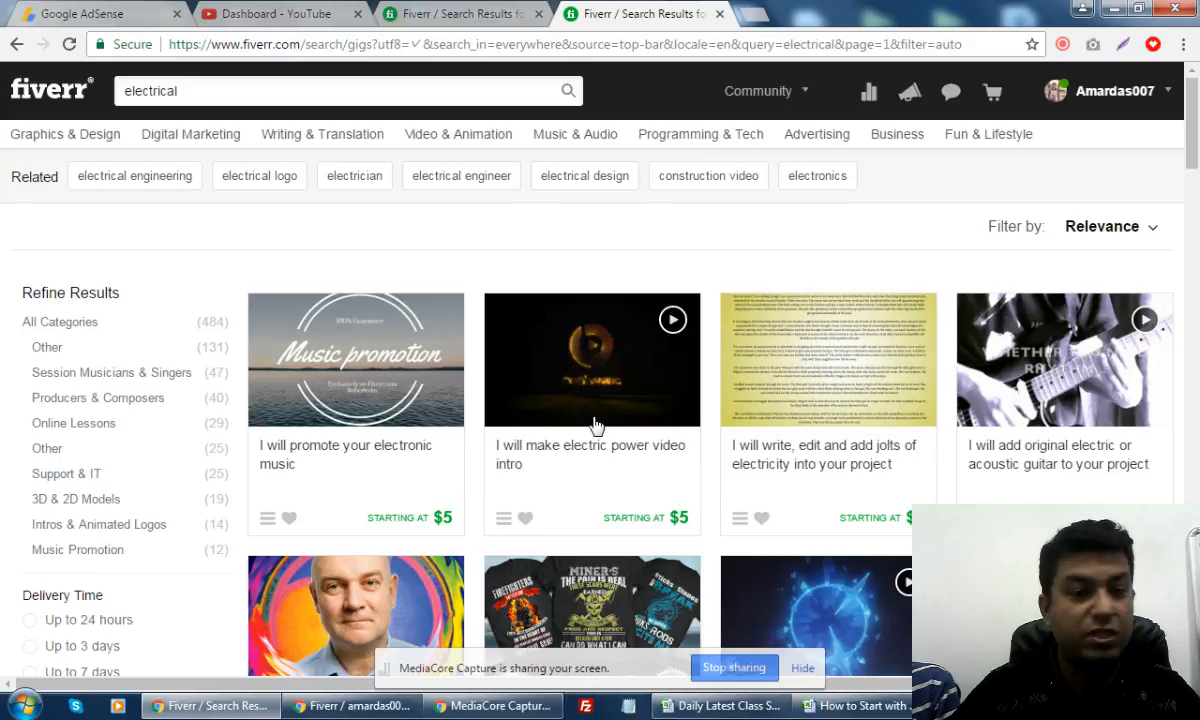
- Look through the electrical search results, examining the offered engineering and circuit design gigs and their prices
{"action": "scroll", "coordinate": [595, 425], "scroll_direction": "down", "scroll_amount": 1}
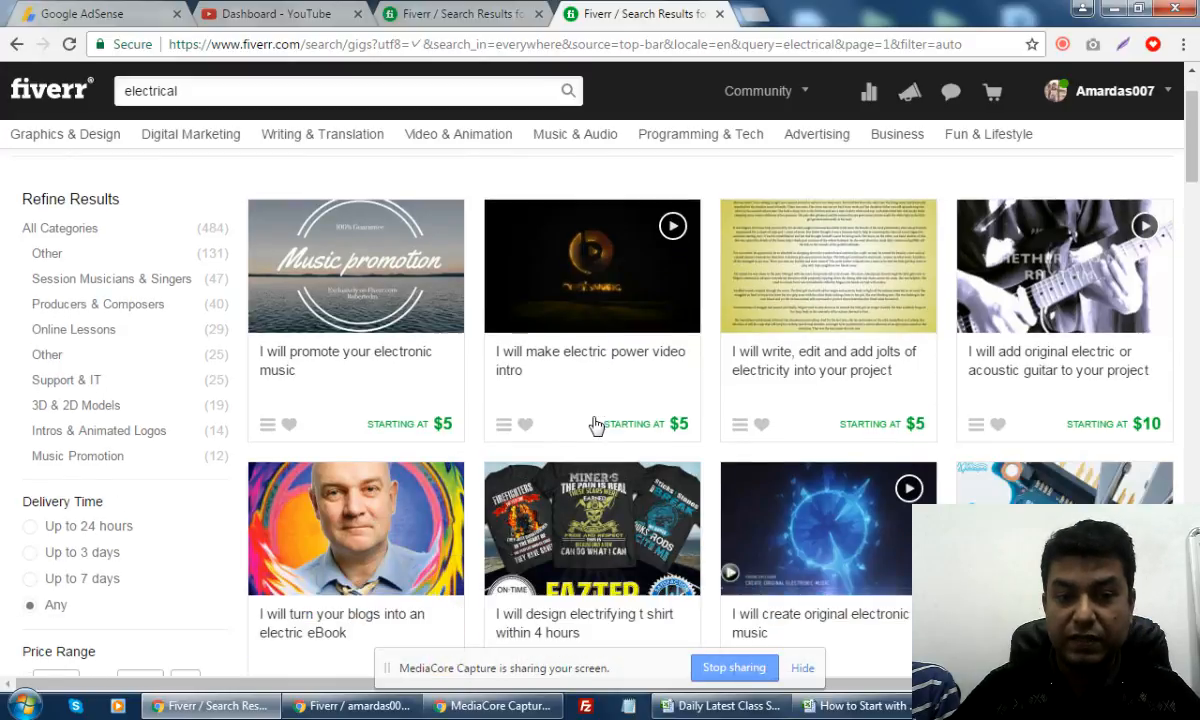
{"action": "scroll", "coordinate": [595, 425], "scroll_direction": "down", "scroll_amount": 1}
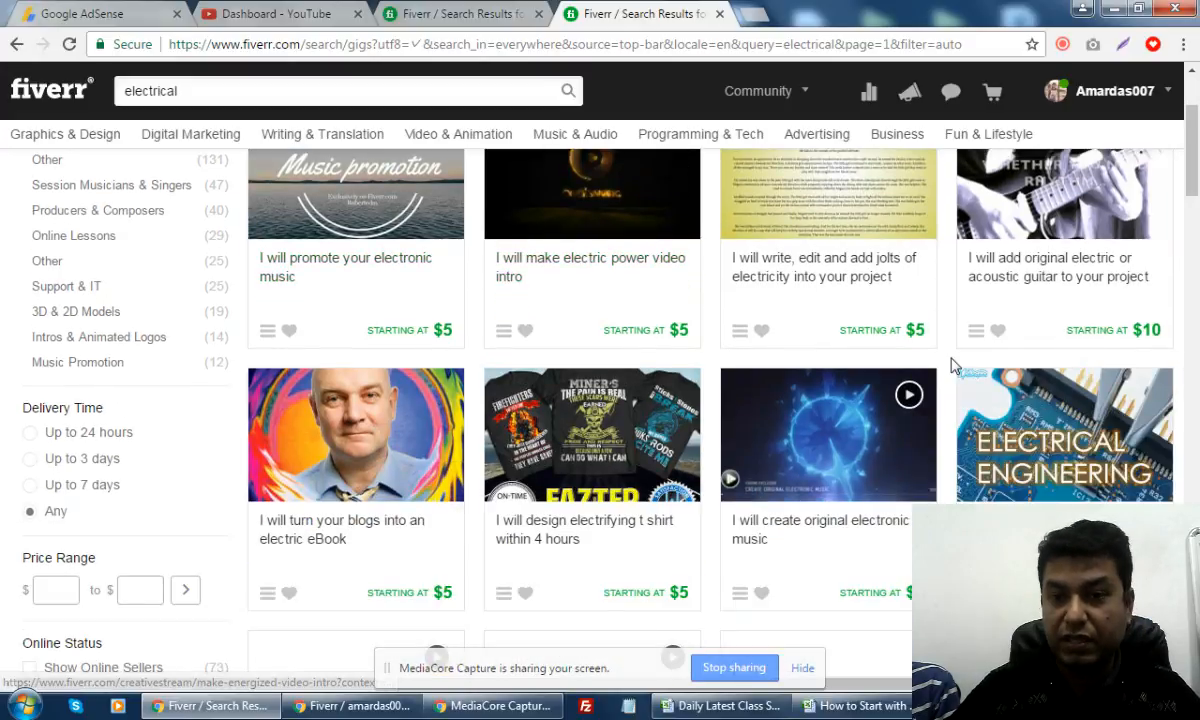
{"action": "scroll", "coordinate": [953, 366], "scroll_direction": "down", "scroll_amount": 4}
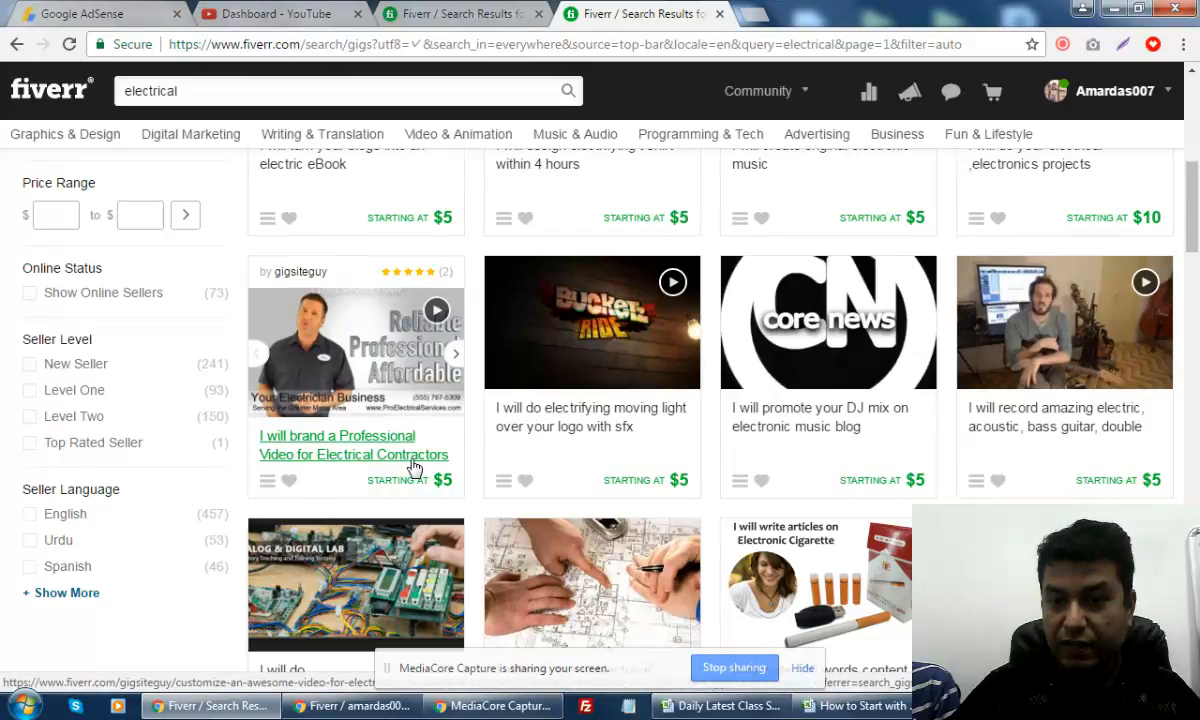
{"action": "scroll", "coordinate": [415, 468], "scroll_direction": "down", "scroll_amount": 3}
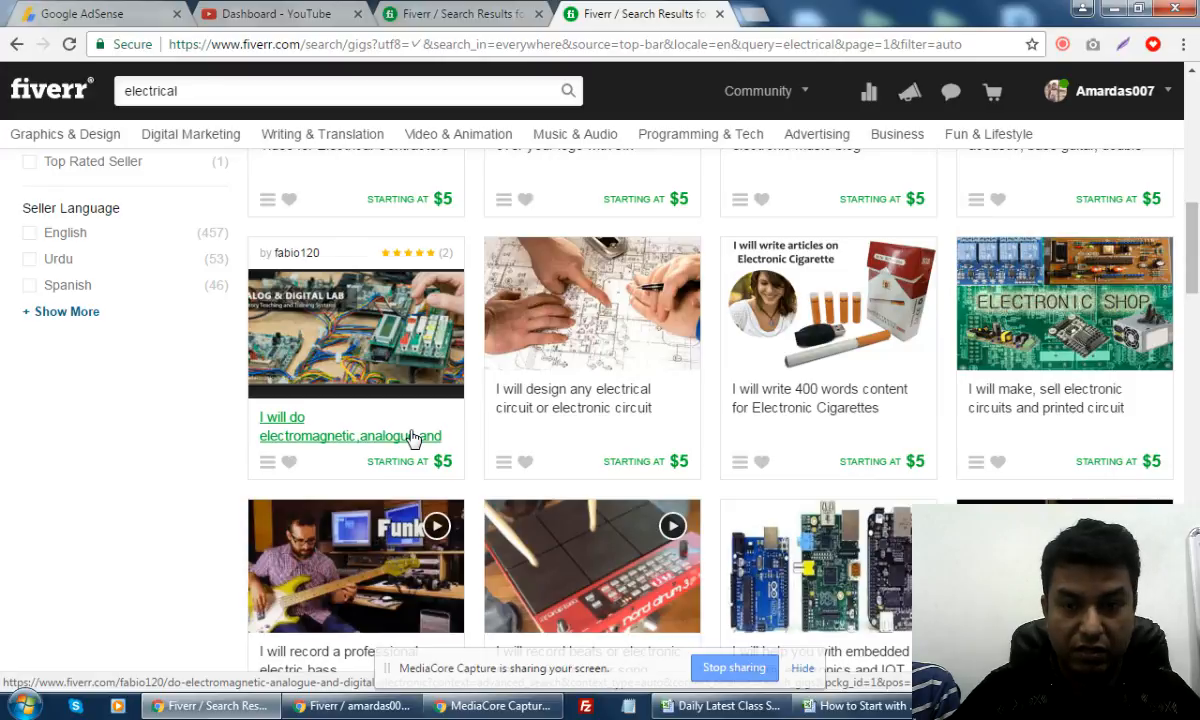
{"action": "scroll", "coordinate": [413, 438], "scroll_direction": "down", "scroll_amount": 3}
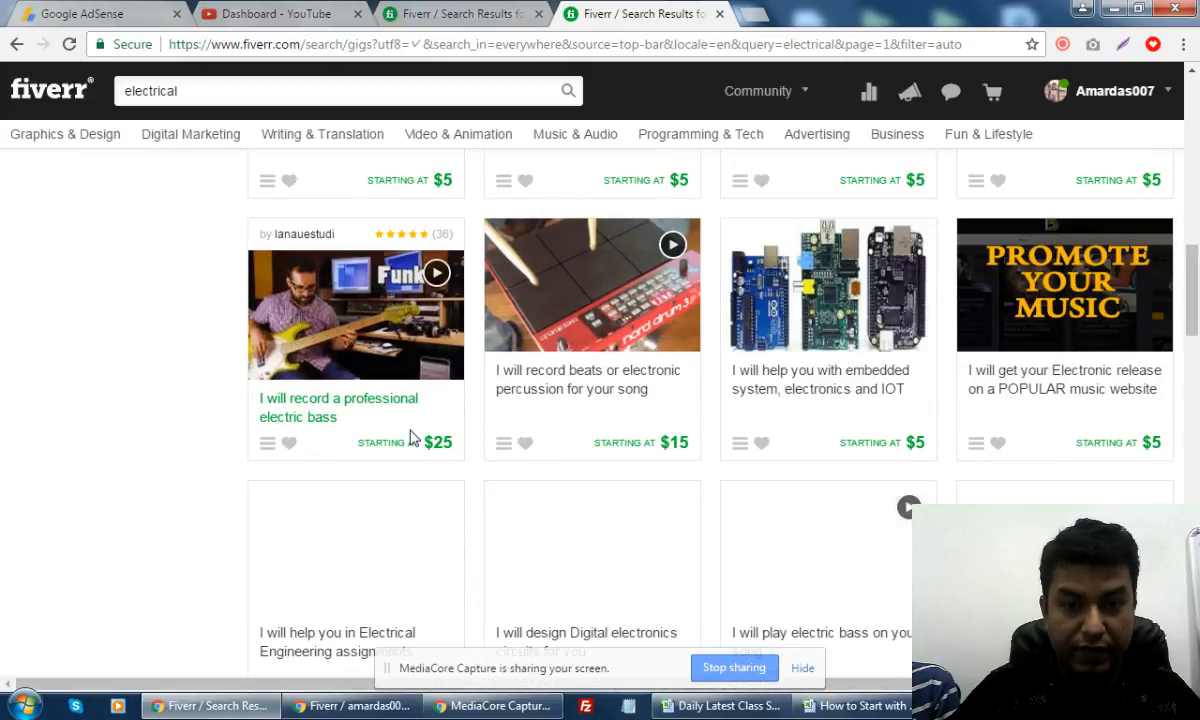
{"action": "scroll", "coordinate": [413, 438], "scroll_direction": "down", "scroll_amount": 3}
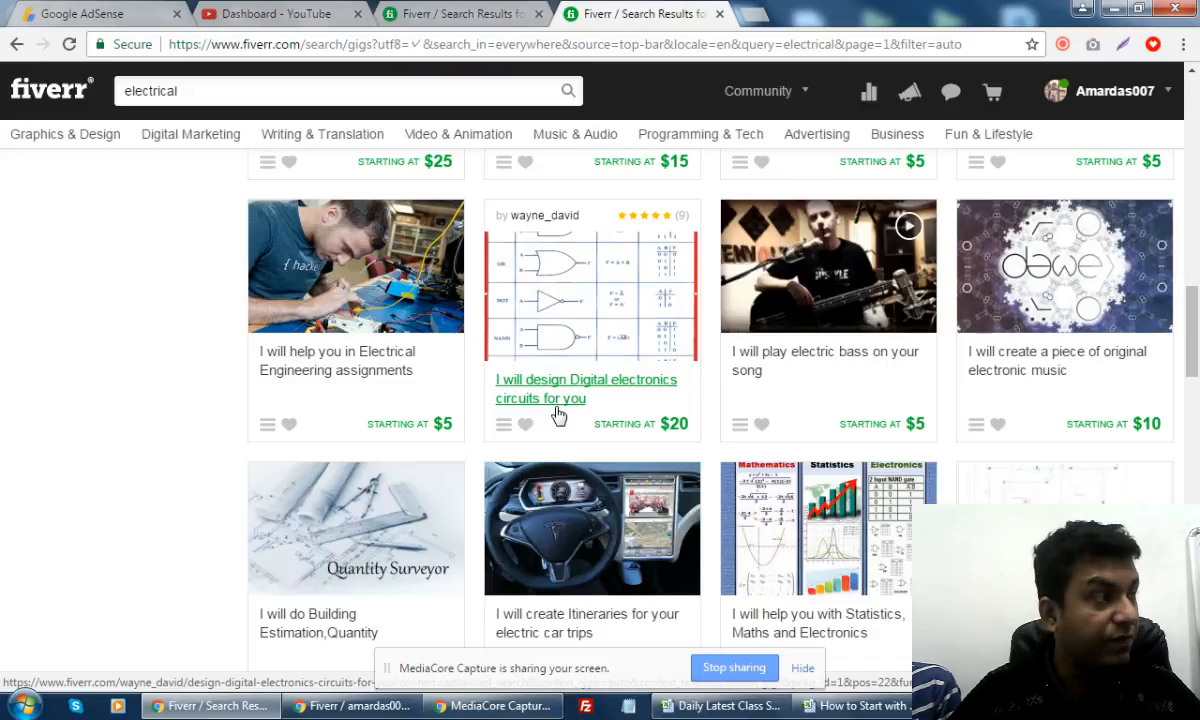
{"action": "scroll", "coordinate": [558, 415], "scroll_direction": "up", "scroll_amount": 10}
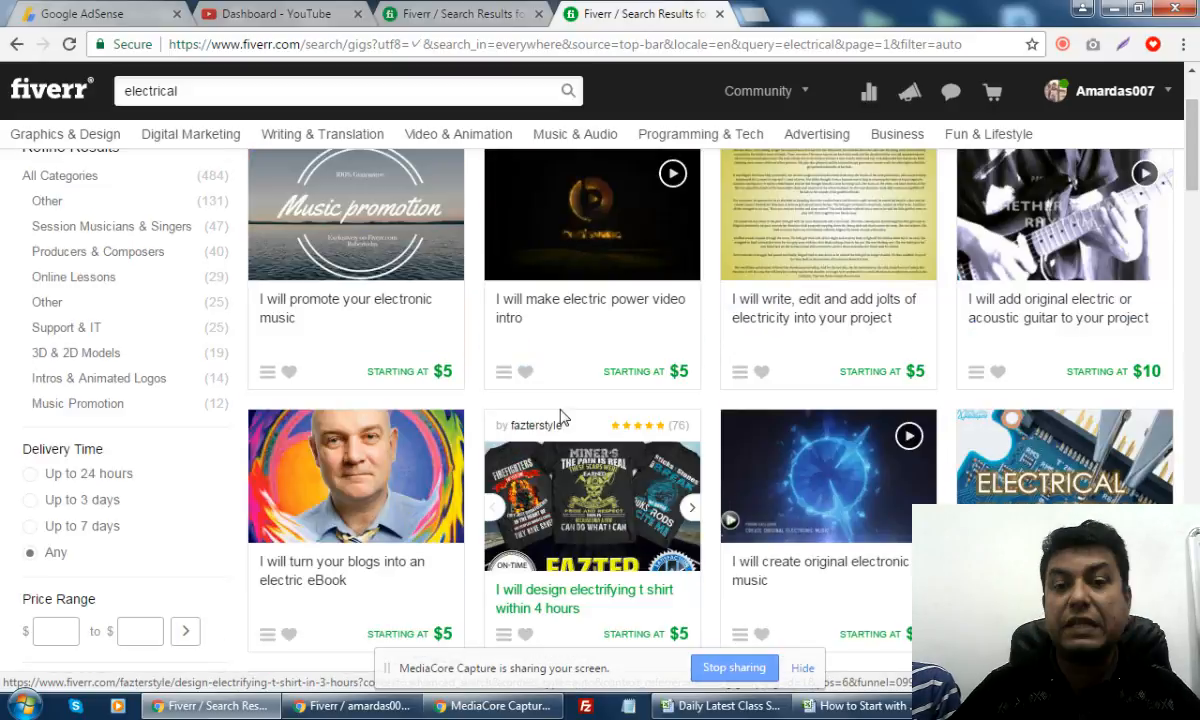
- Replace the search term with "video" and run the search
{"action": "scroll", "coordinate": [560, 415], "scroll_direction": "up", "scroll_amount": 2}
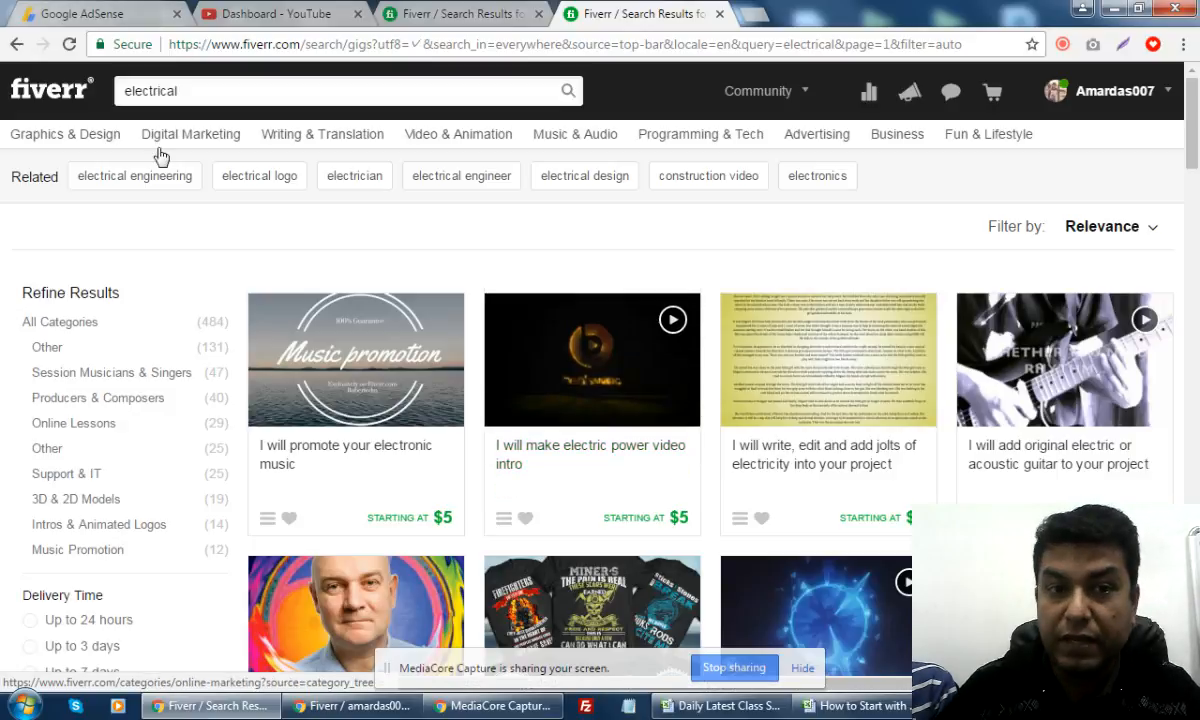
{"action": "double_click", "coordinate": [200, 90]}
{"action": "type", "text": "v"}
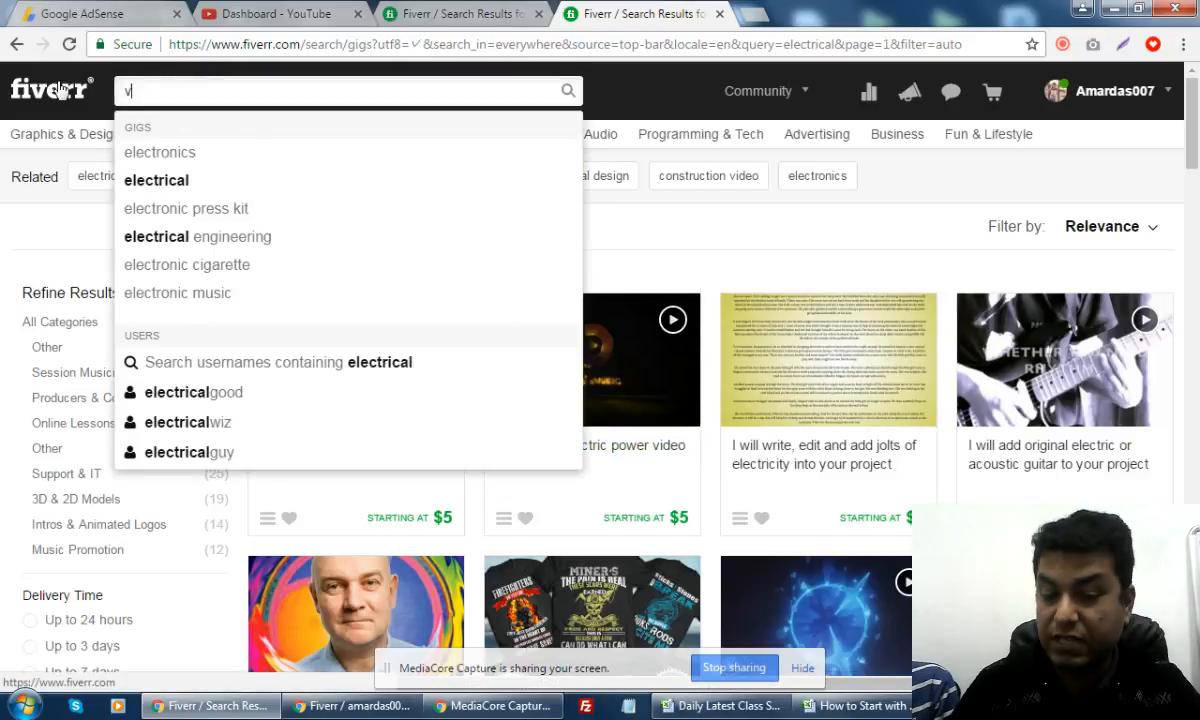
{"action": "type", "text": "ideo"}
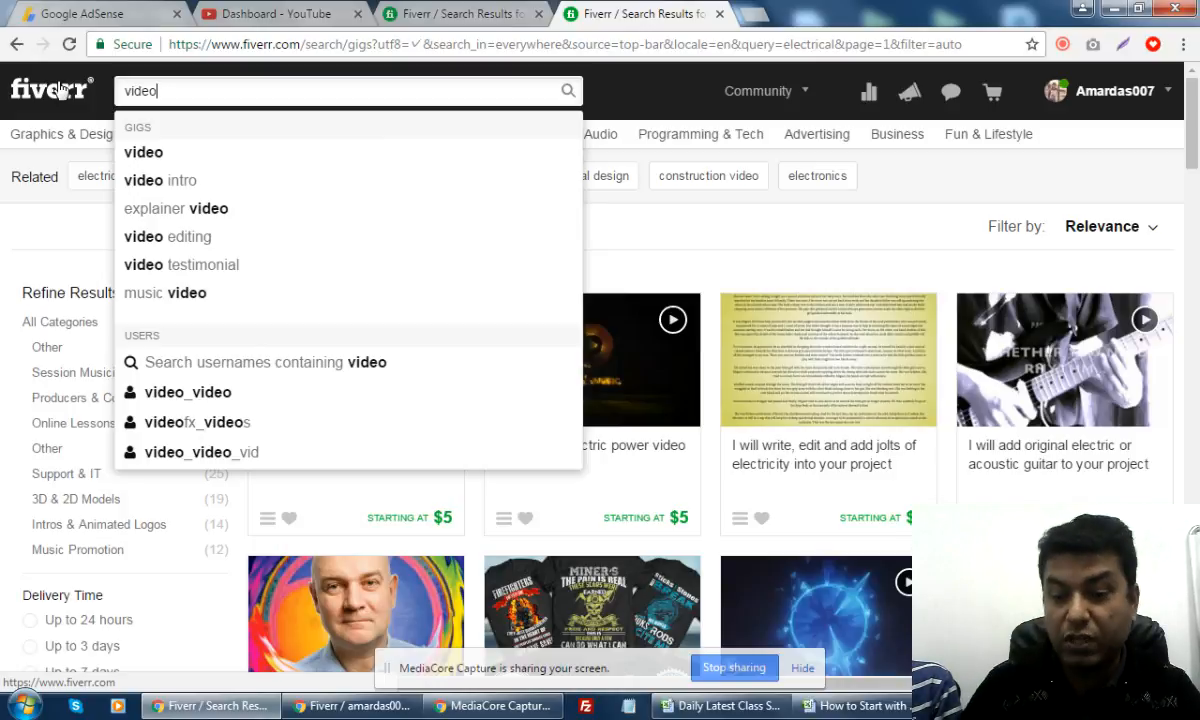
{"action": "key", "text": "Return"}
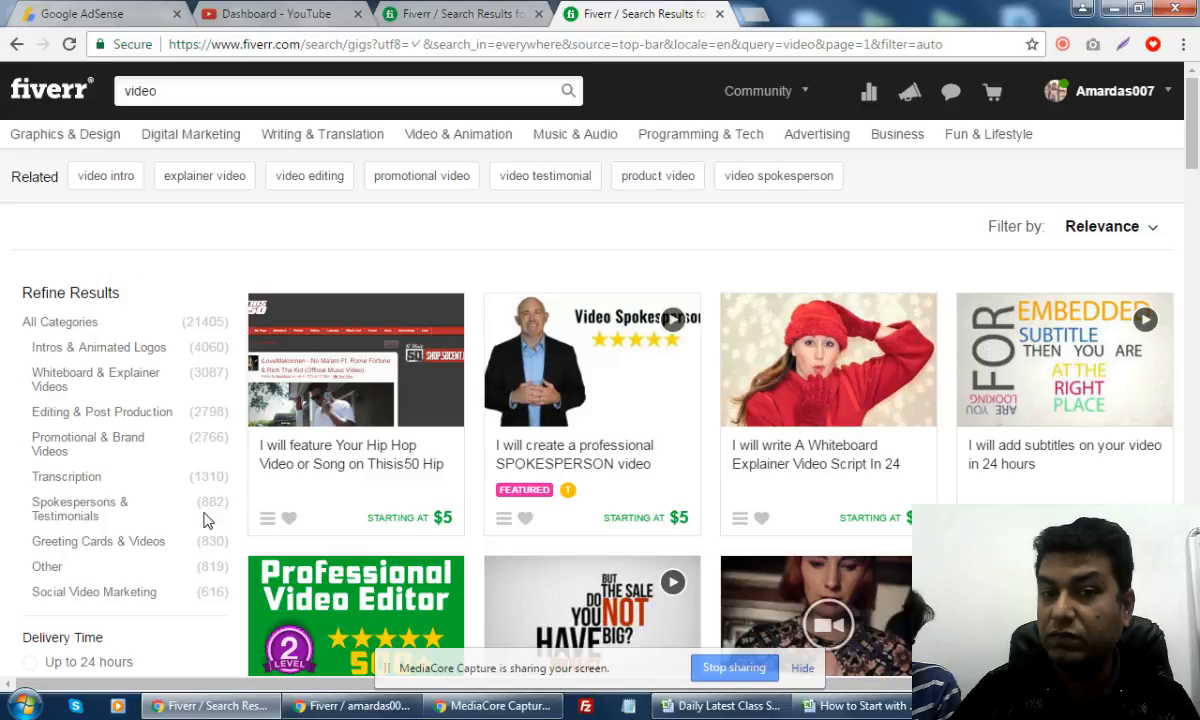
- Look through the video search results, examining the offered editing, spokesperson, transcription and YouTube promotion gigs and their starting prices
{"action": "scroll", "coordinate": [1080, 385], "scroll_direction": "down", "scroll_amount": 3}
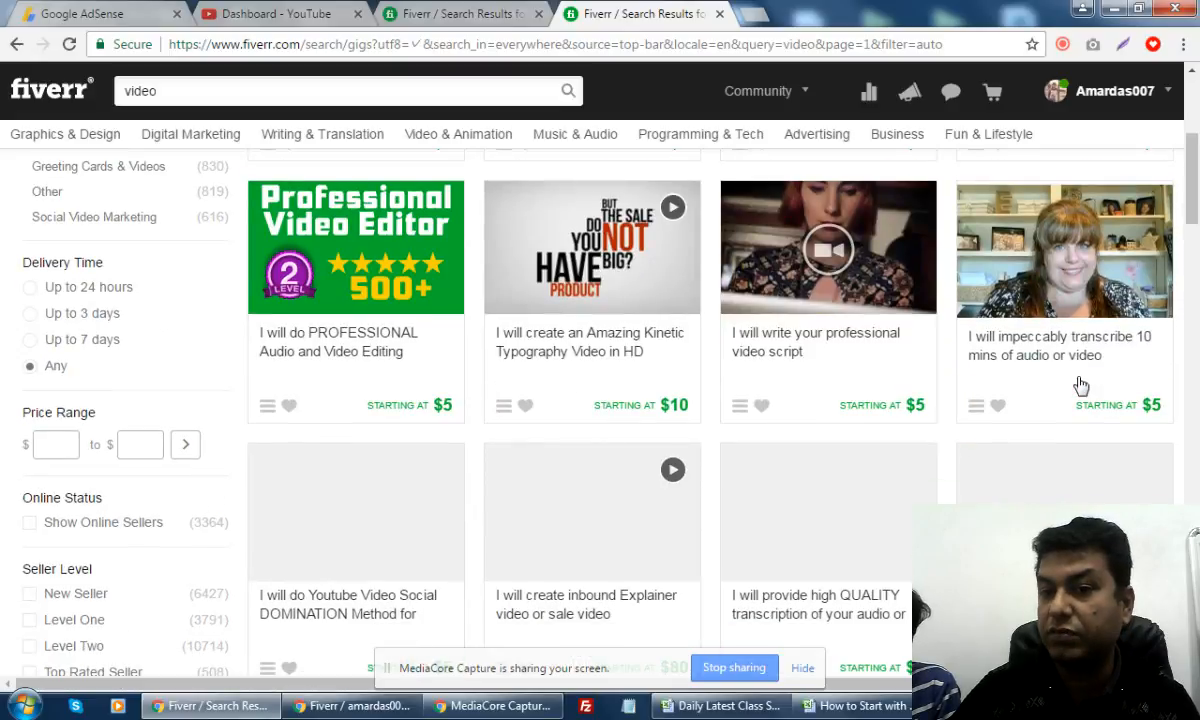
{"action": "scroll", "coordinate": [1080, 385], "scroll_direction": "down", "scroll_amount": 3}
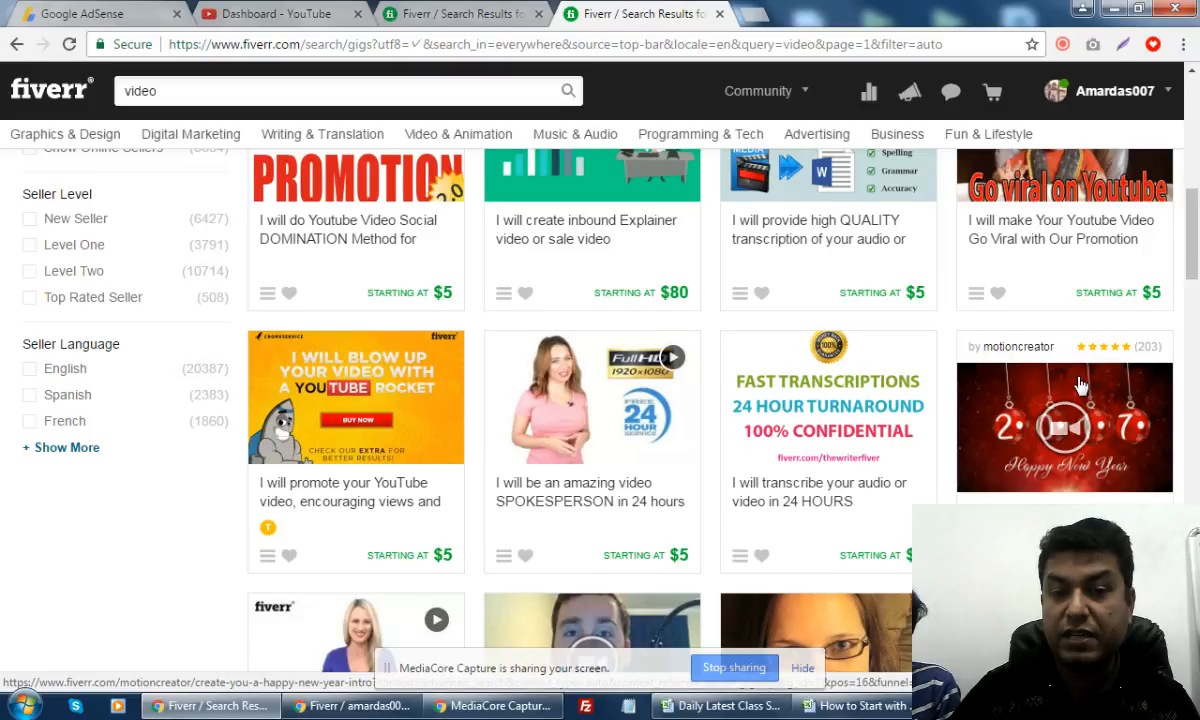
{"action": "scroll", "coordinate": [1080, 385], "scroll_direction": "up", "scroll_amount": 1}
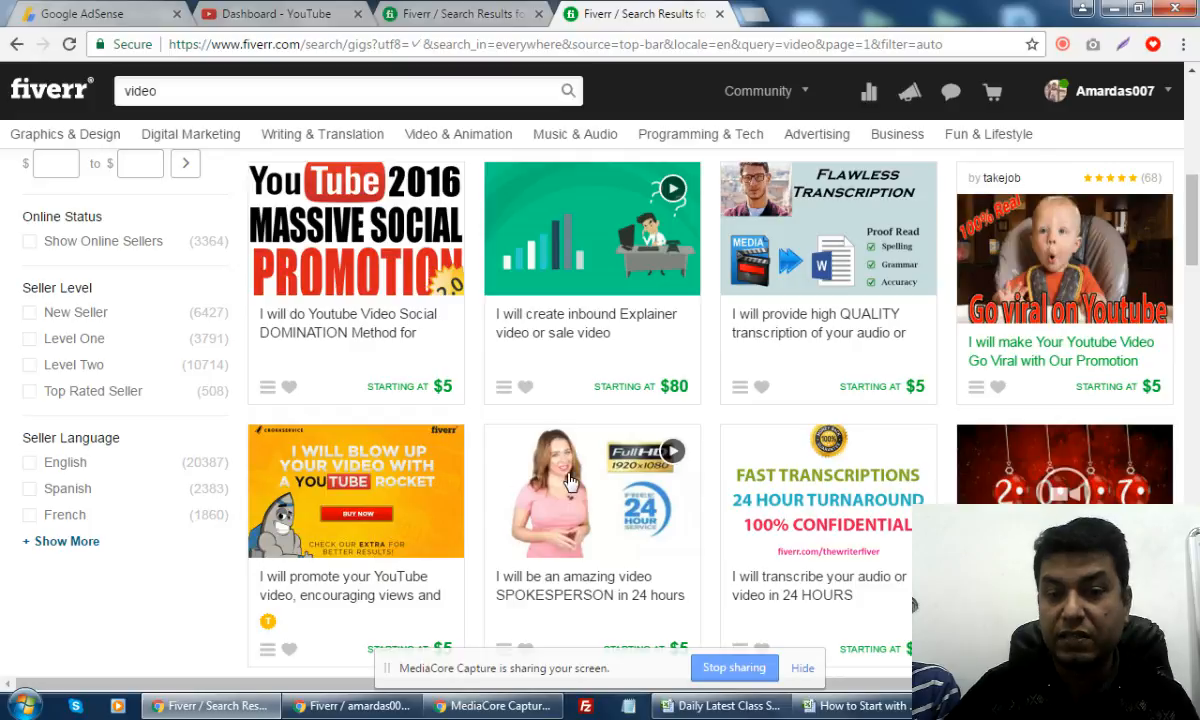
{"action": "scroll", "coordinate": [585, 565], "scroll_direction": "down", "scroll_amount": 1}
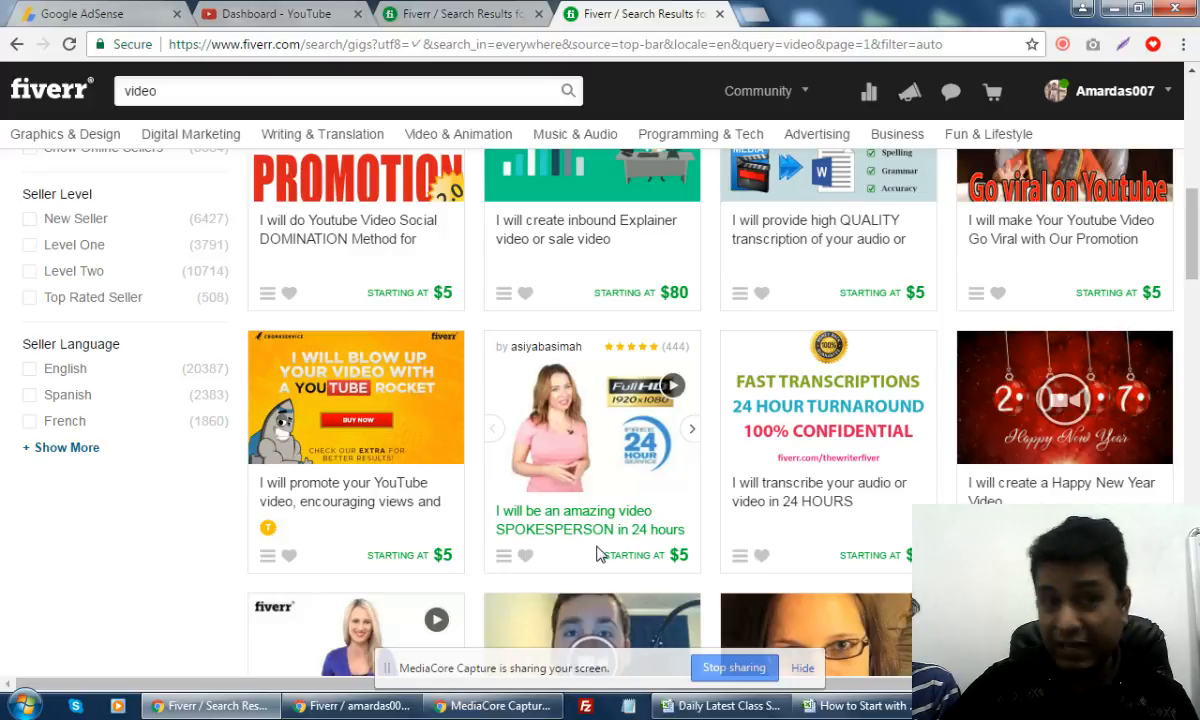
{"action": "scroll", "coordinate": [597, 553], "scroll_direction": "down", "scroll_amount": 2}
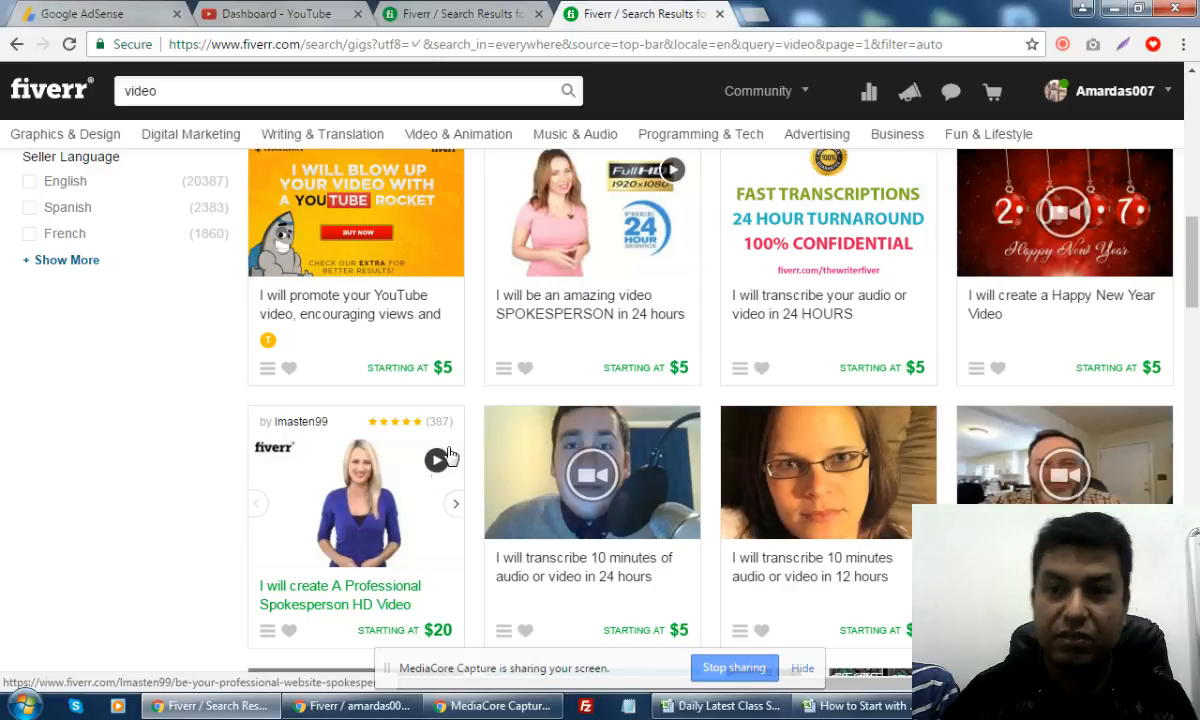
{"action": "scroll", "coordinate": [710, 352], "scroll_direction": "up", "scroll_amount": 1}
{"action": "scroll", "coordinate": [680, 345], "scroll_direction": "up", "scroll_amount": 5}
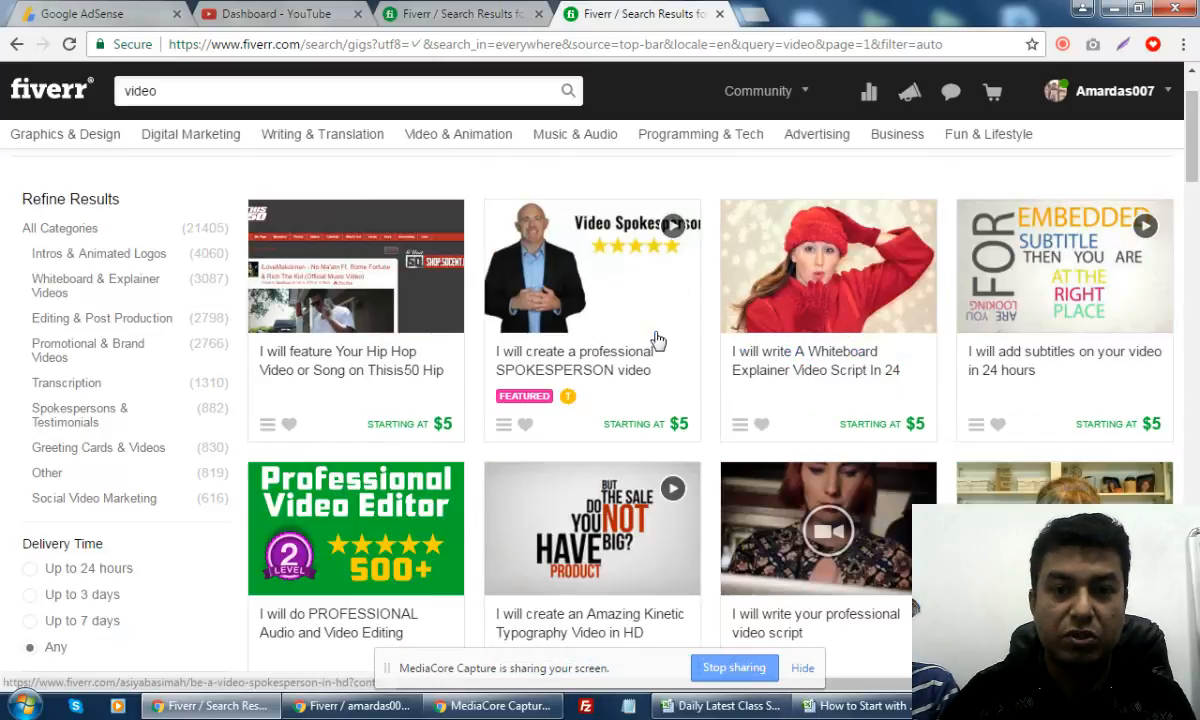
{"action": "scroll", "coordinate": [656, 340], "scroll_direction": "up", "scroll_amount": 1}
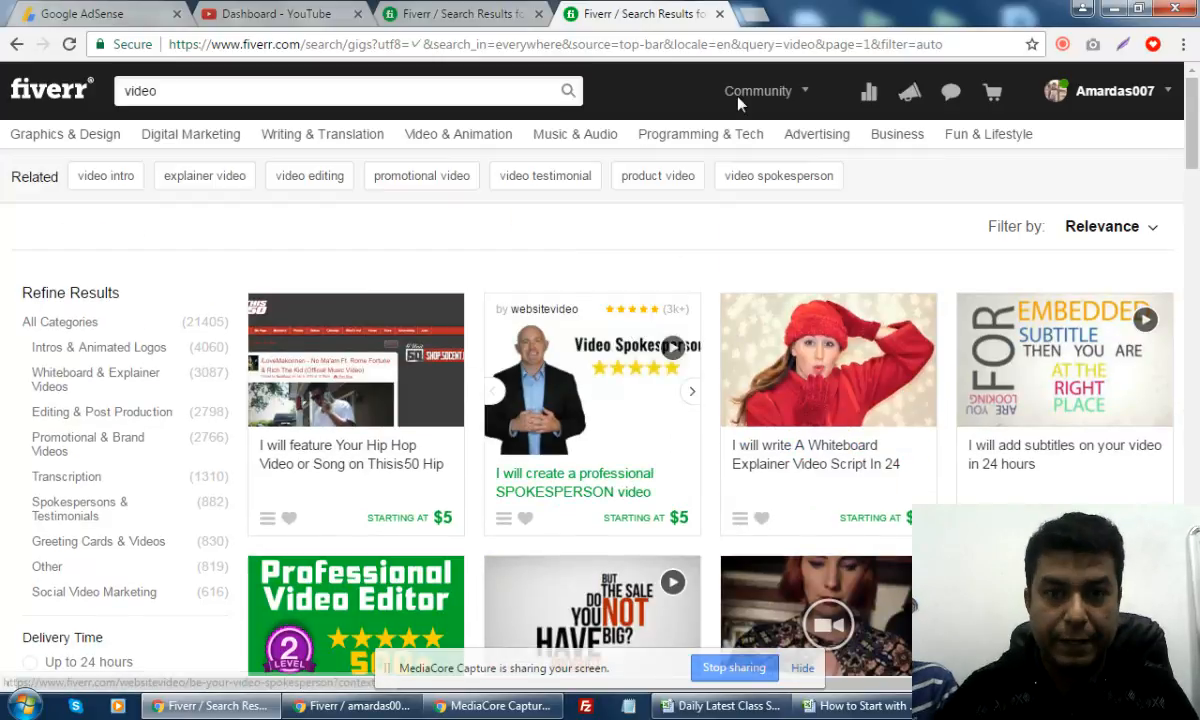
- Open the signed-in account's own profile page
{"action": "left_click", "coordinate": [1165, 100]}
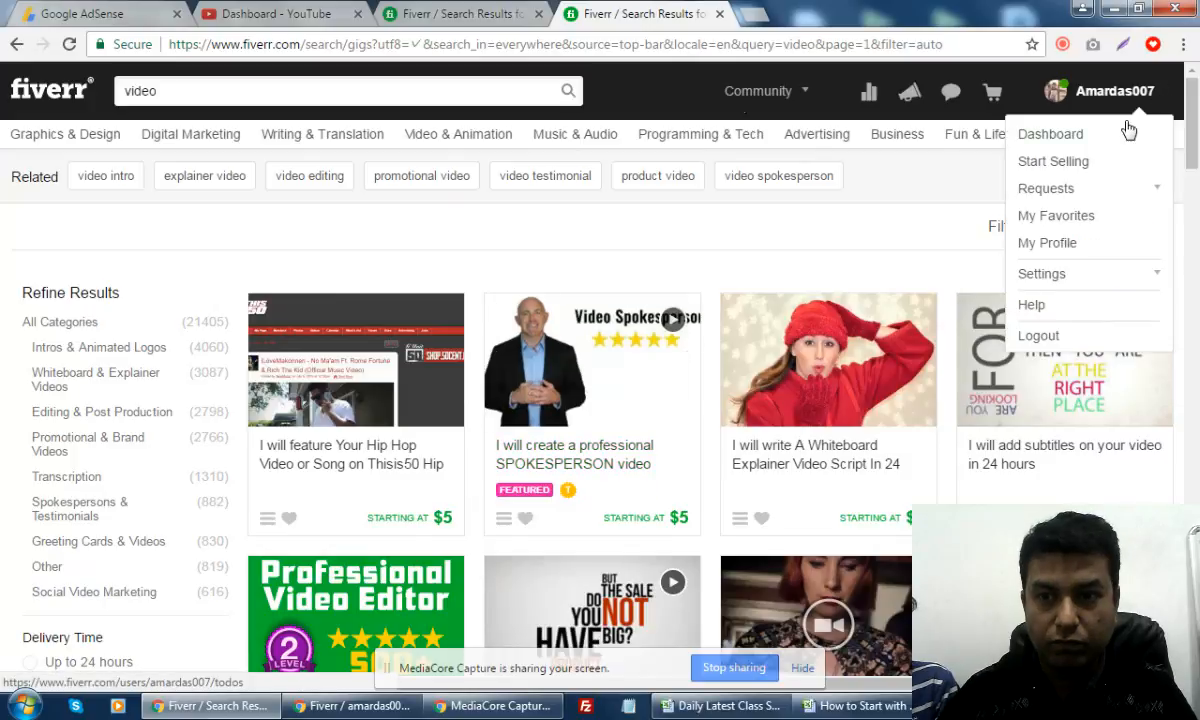
{"action": "left_click", "coordinate": [1156, 279]}
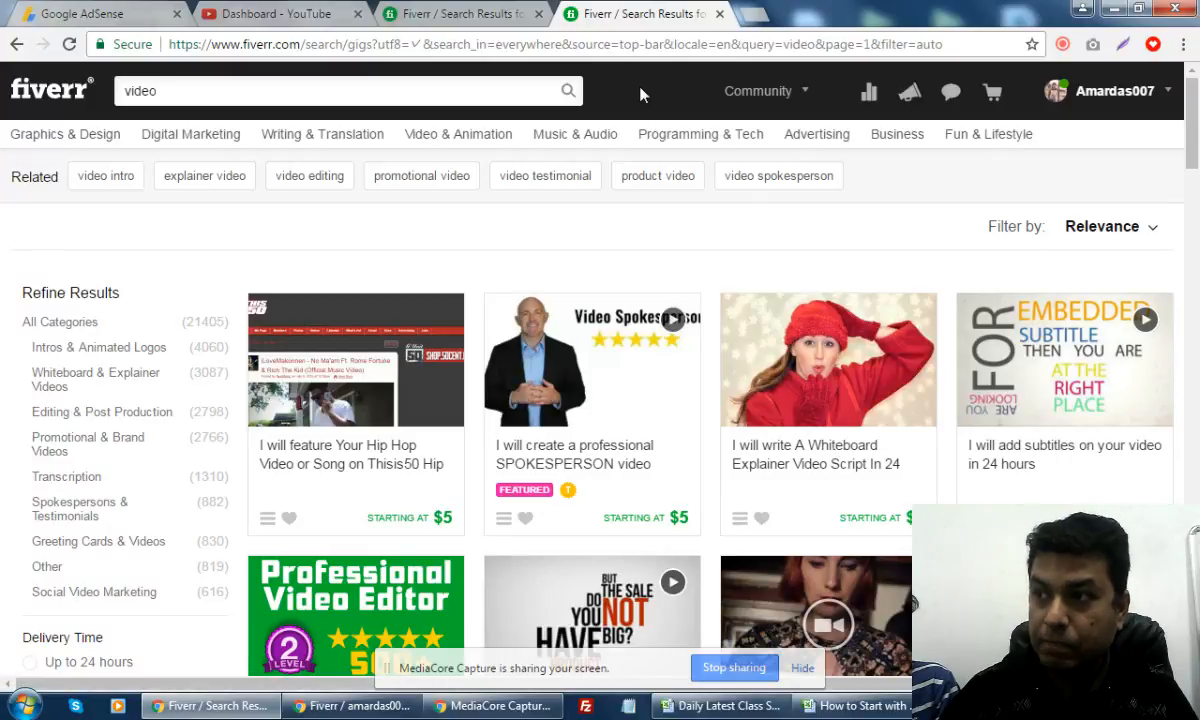
{"action": "mouse_move", "coordinate": [1095, 91]}
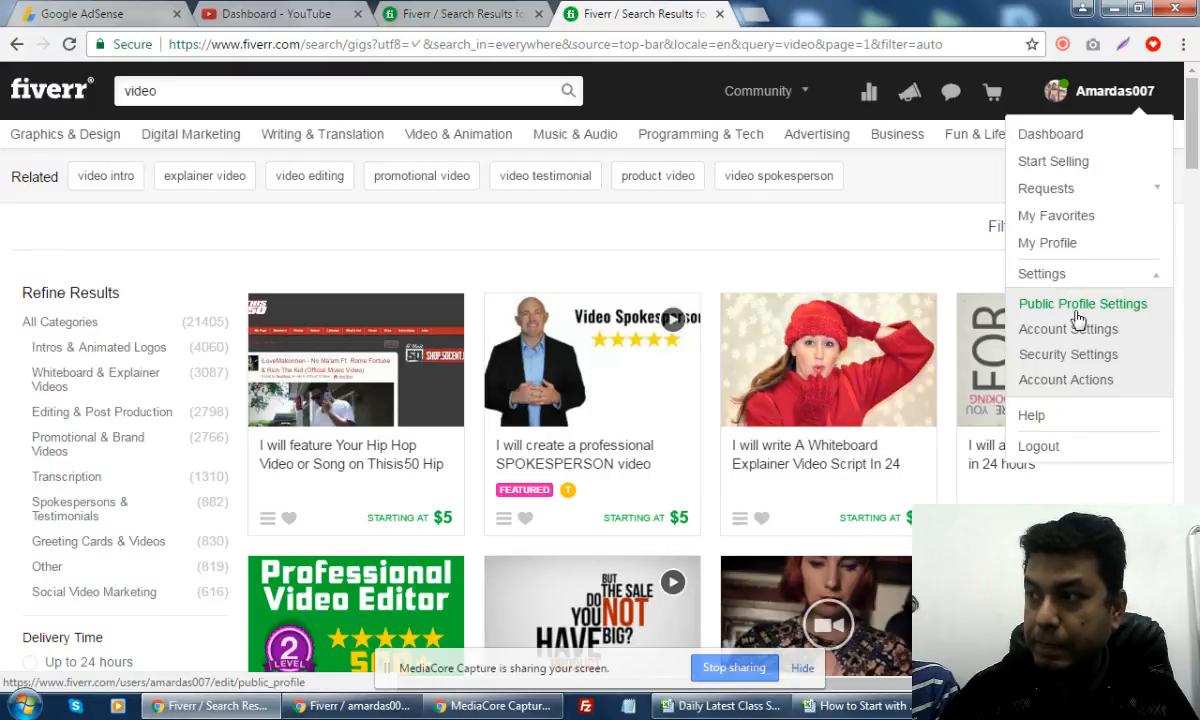
{"action": "left_click", "coordinate": [1052, 245]}
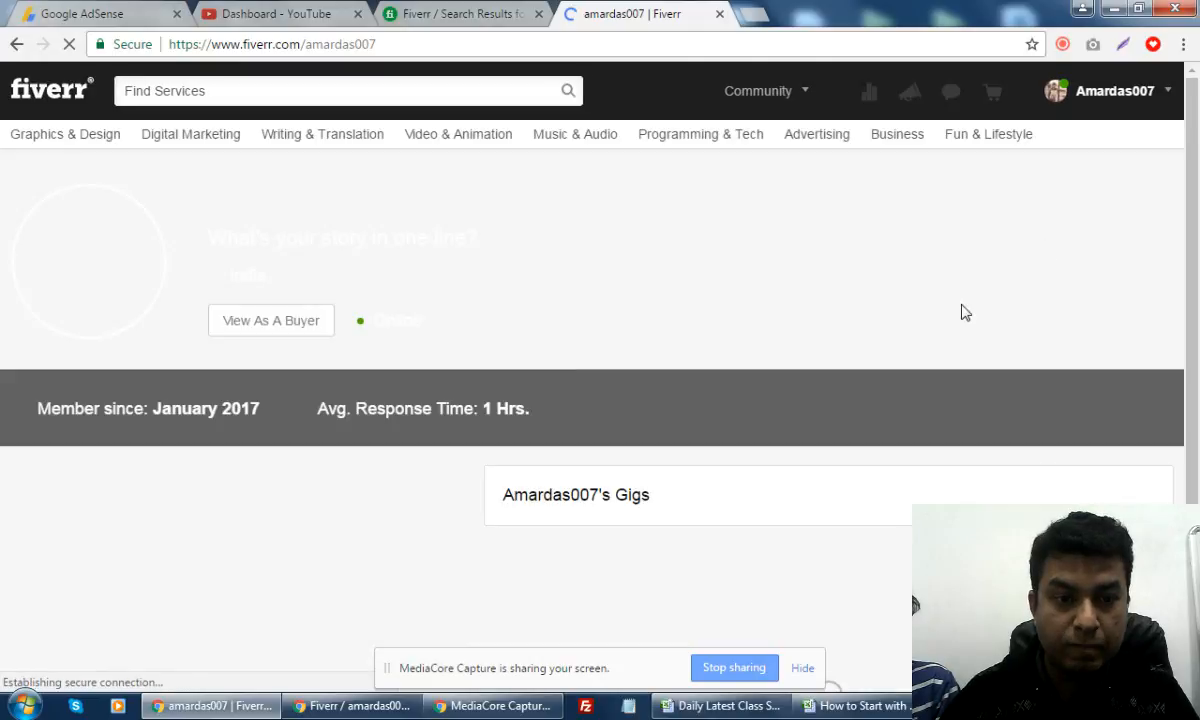
- Look through the profile's languages, linked accounts, skills, education and portfolio sections, and start creating a new gig
{"action": "scroll", "coordinate": [624, 401], "scroll_direction": "down", "scroll_amount": 4}
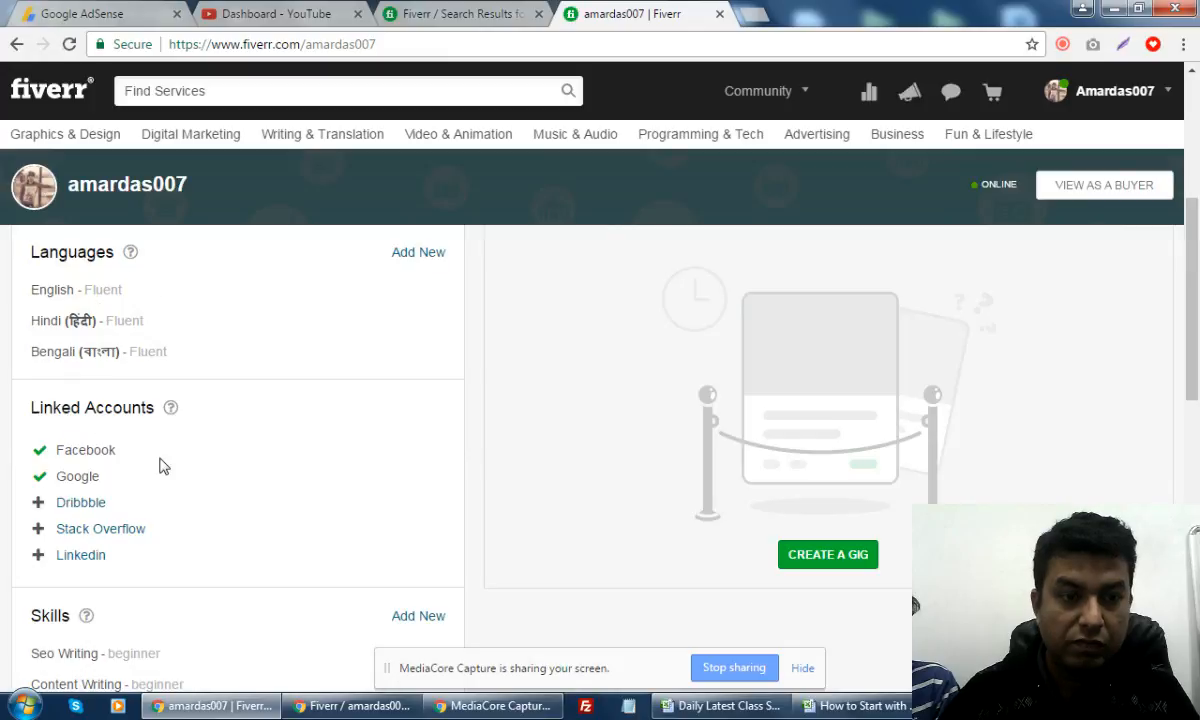
{"action": "scroll", "coordinate": [166, 465], "scroll_direction": "down", "scroll_amount": 1}
{"action": "scroll", "coordinate": [168, 467], "scroll_direction": "down", "scroll_amount": 5}
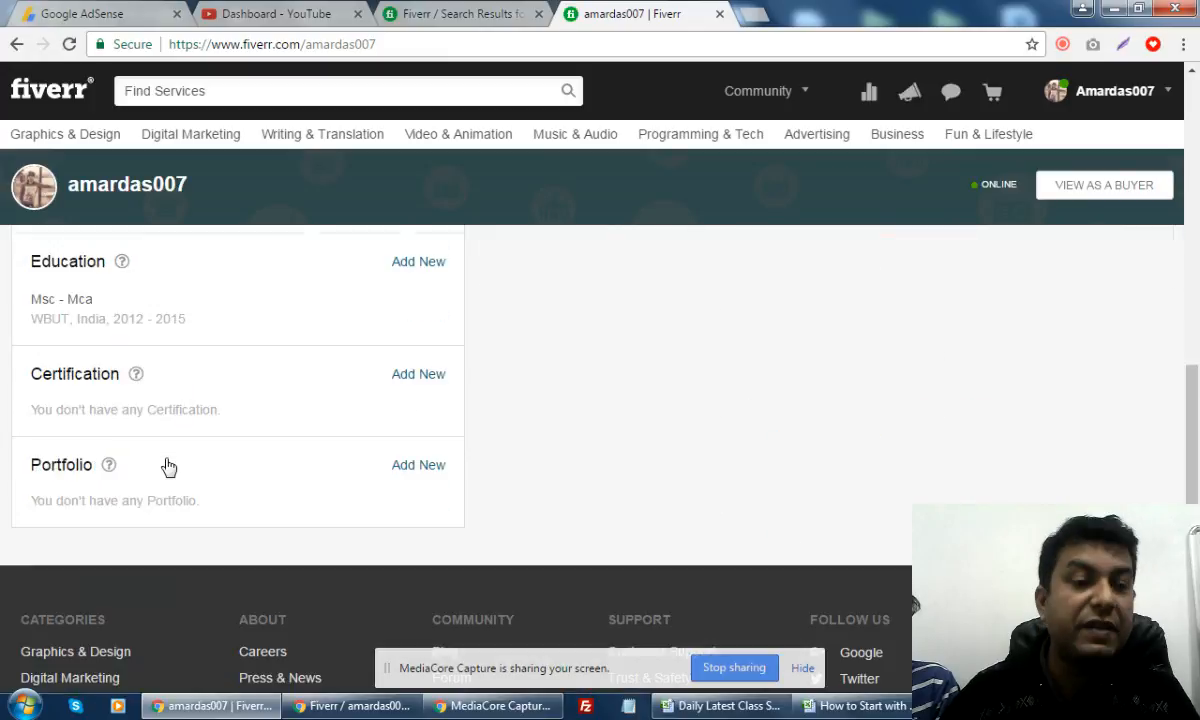
{"action": "scroll", "coordinate": [168, 467], "scroll_direction": "down", "scroll_amount": 3}
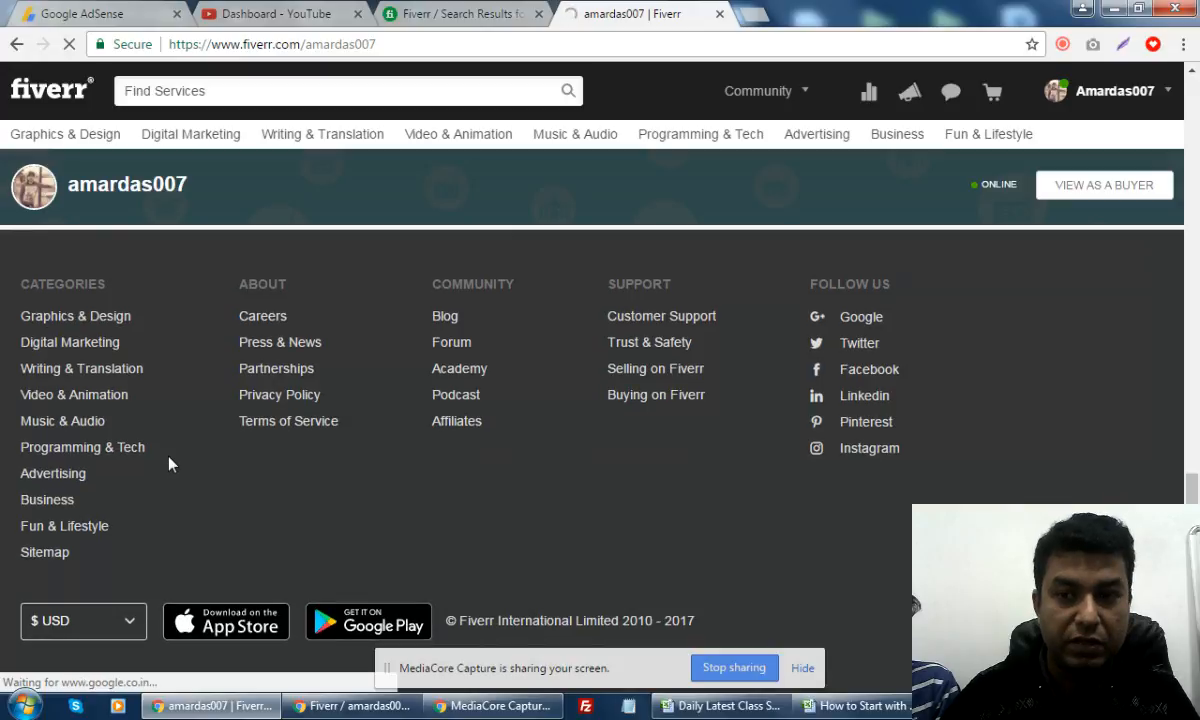
{"action": "left_click_drag", "start_coordinate": [1193, 485], "coordinate": [1198, 299]}
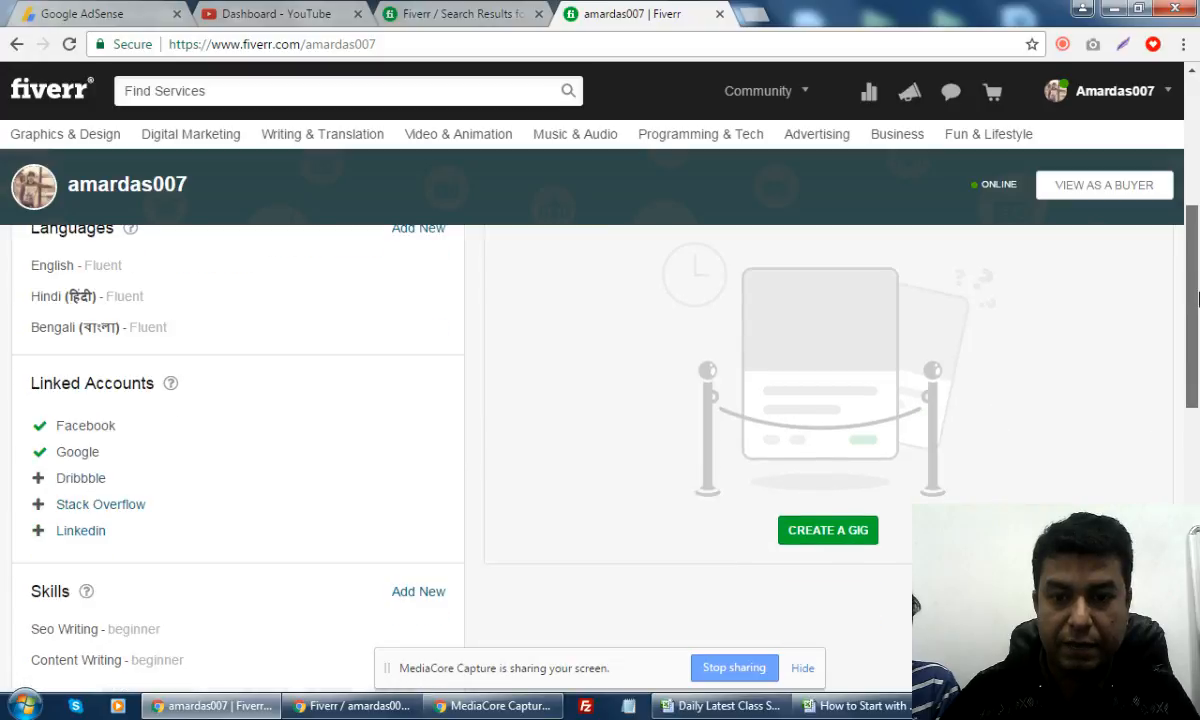
{"action": "left_click", "coordinate": [828, 532]}
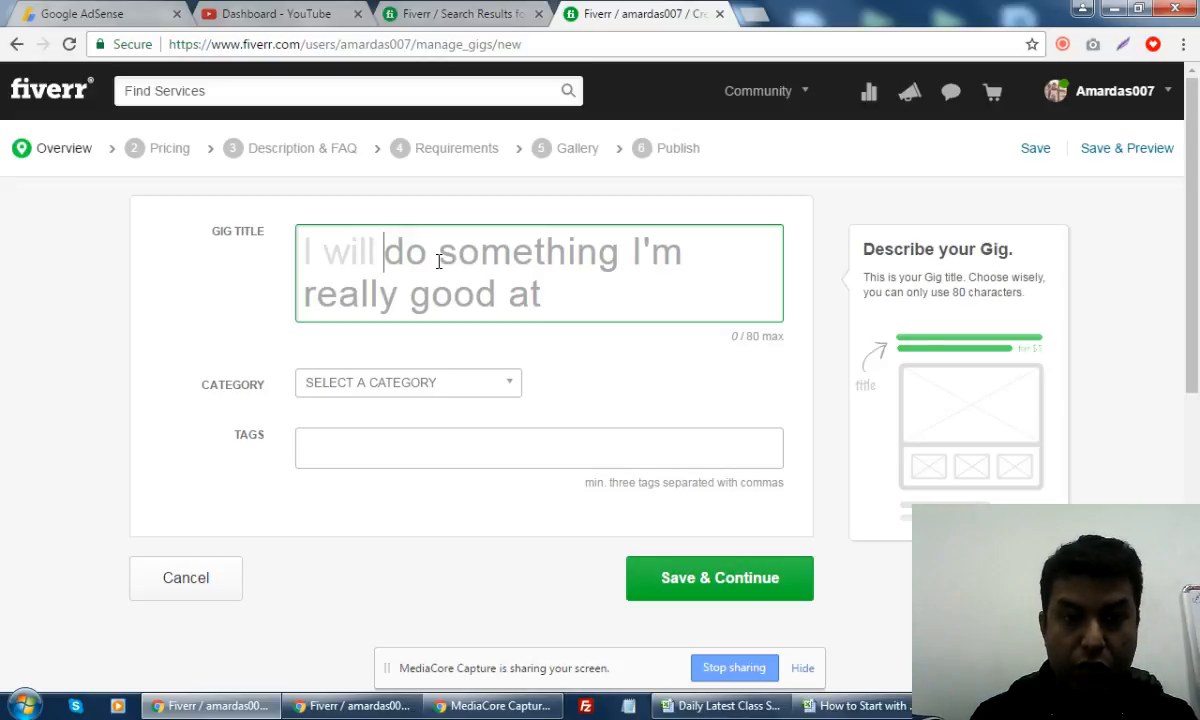
- Enter "create aYouTube Channel and Upload Video for You" as the gig title after "I will"
{"action": "type", "text": "create"}
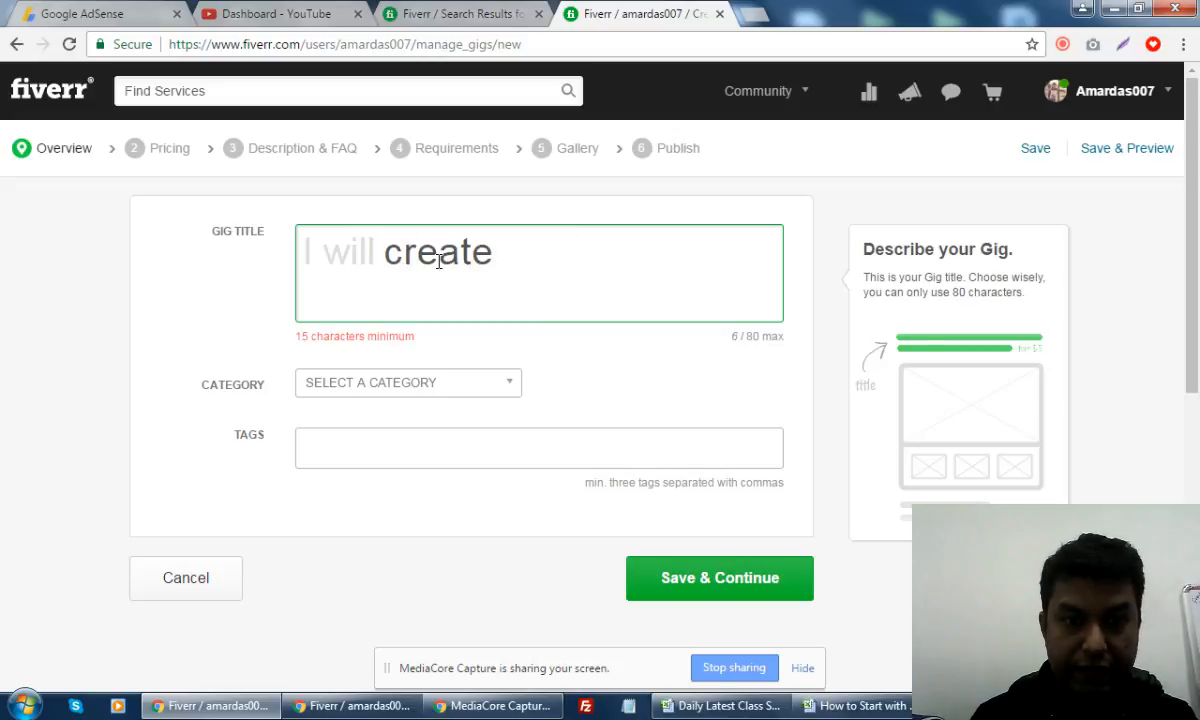
{"action": "type", "text": " aYouTu"}
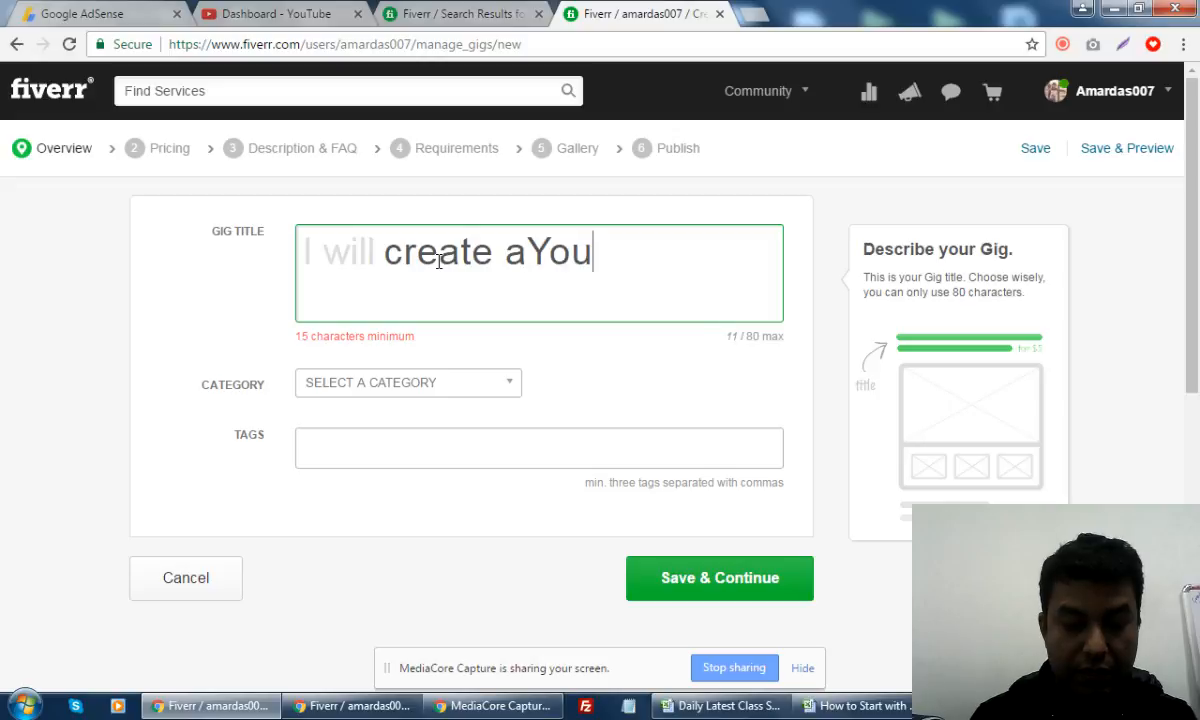
{"action": "key", "text": "BackSpace"}
{"action": "key", "text": "BackSpace"}
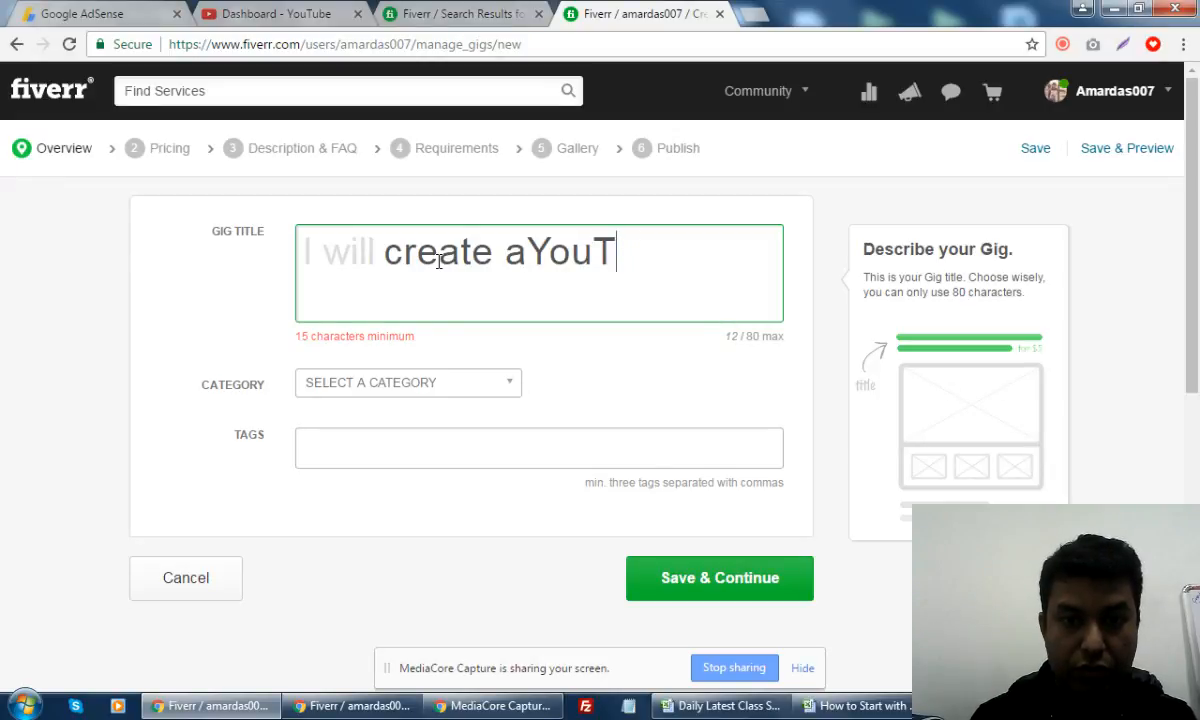
{"action": "type", "text": "Tub"}
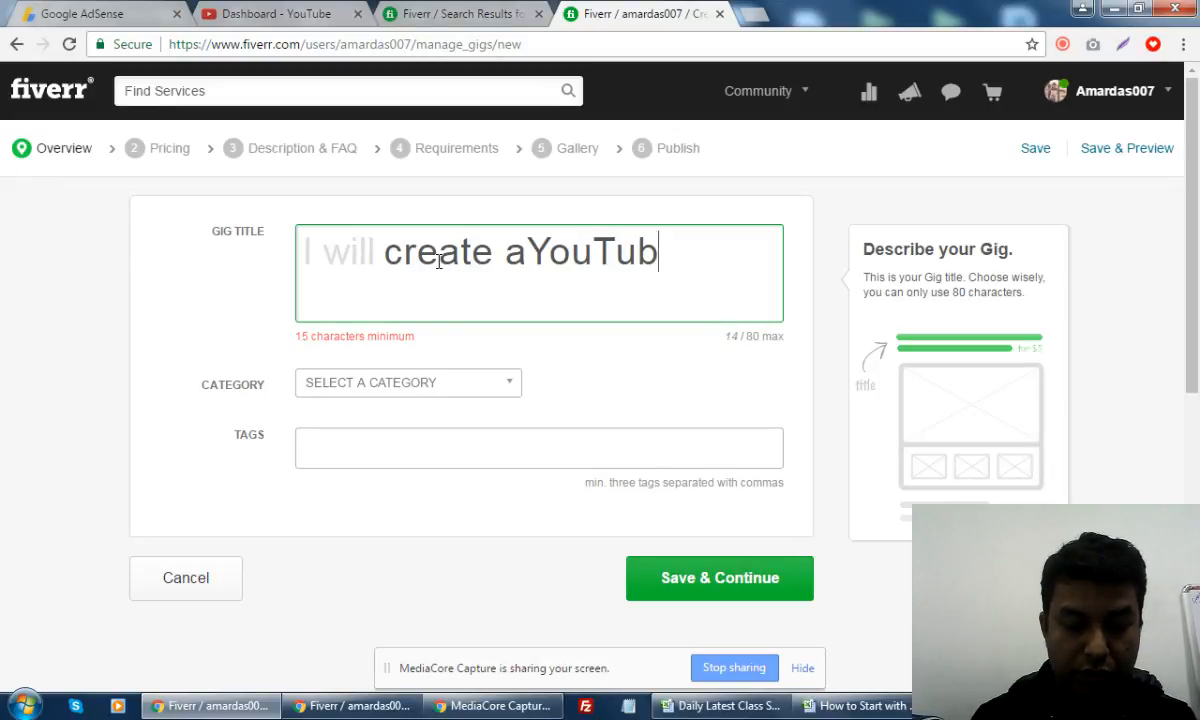
{"action": "type", "text": "e Channel"}
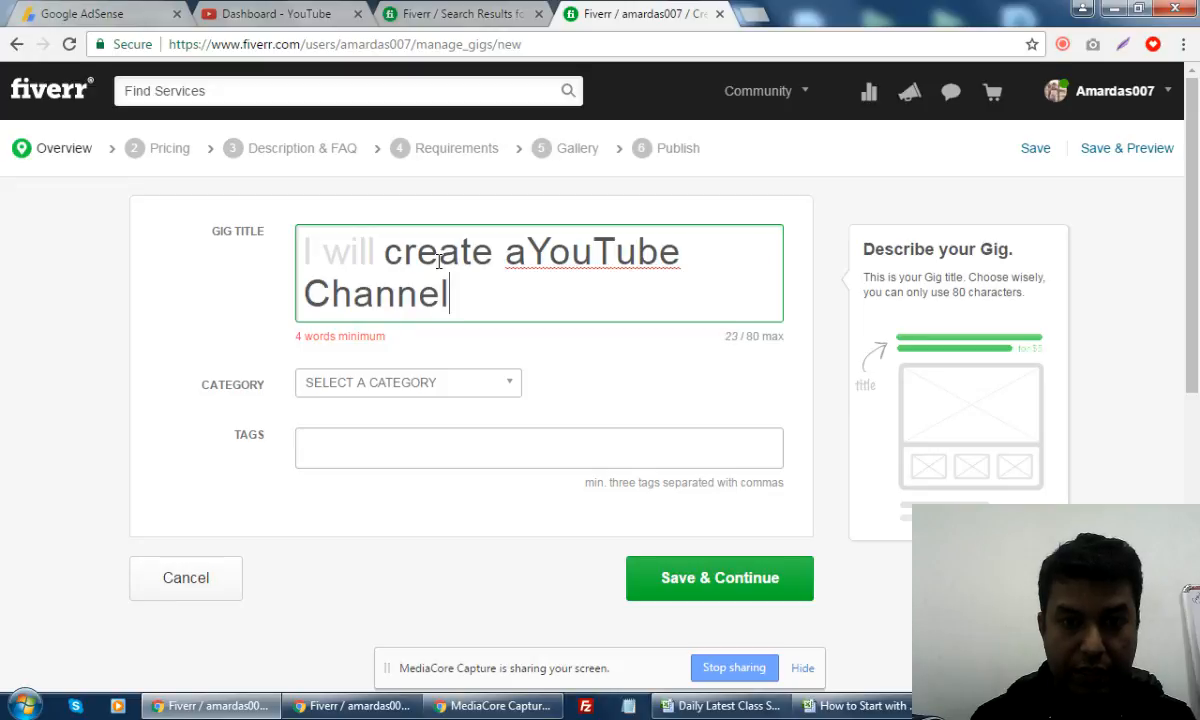
{"action": "type", "text": " and Uplad"}
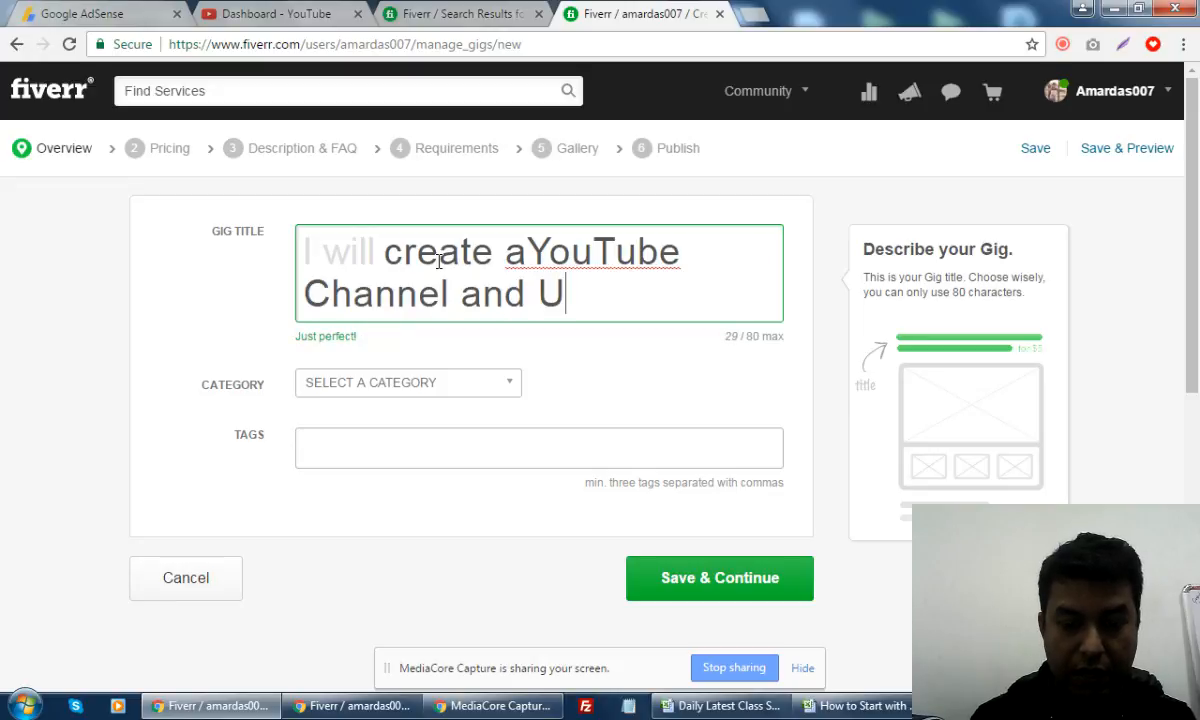
{"action": "key", "text": "BackSpace"}
{"action": "key", "text": "BackSpace"}
{"action": "key", "text": "BackSpace"}
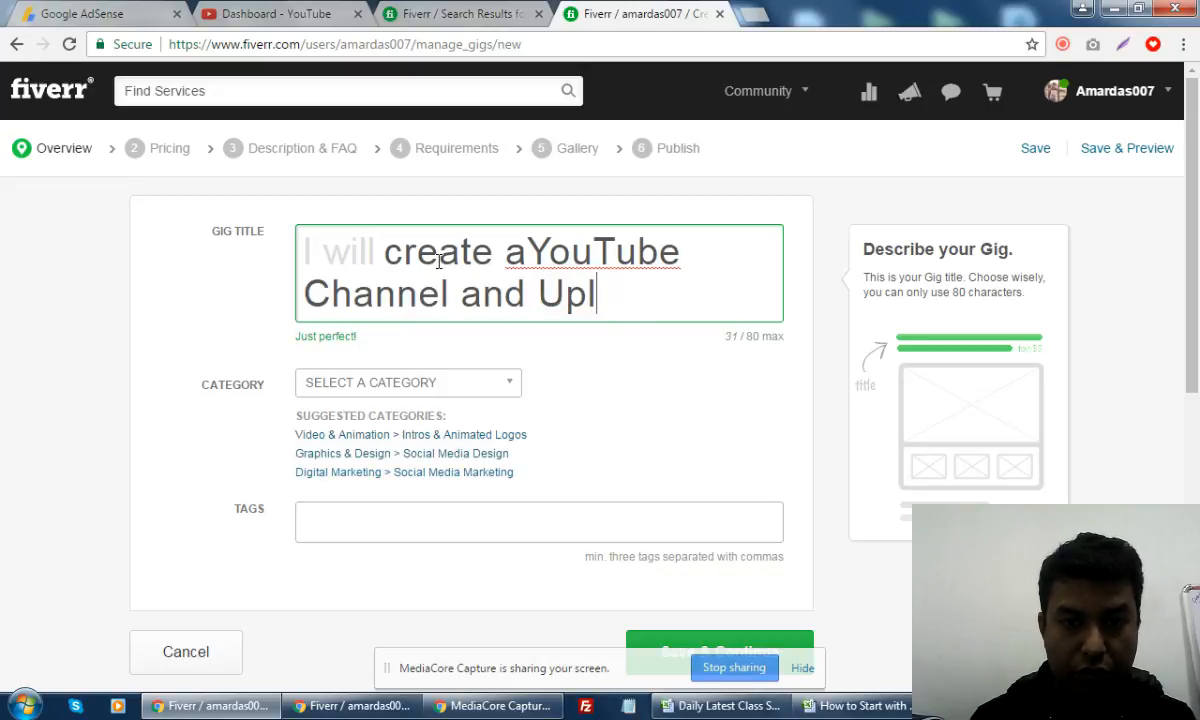
{"action": "type", "text": "oad "}
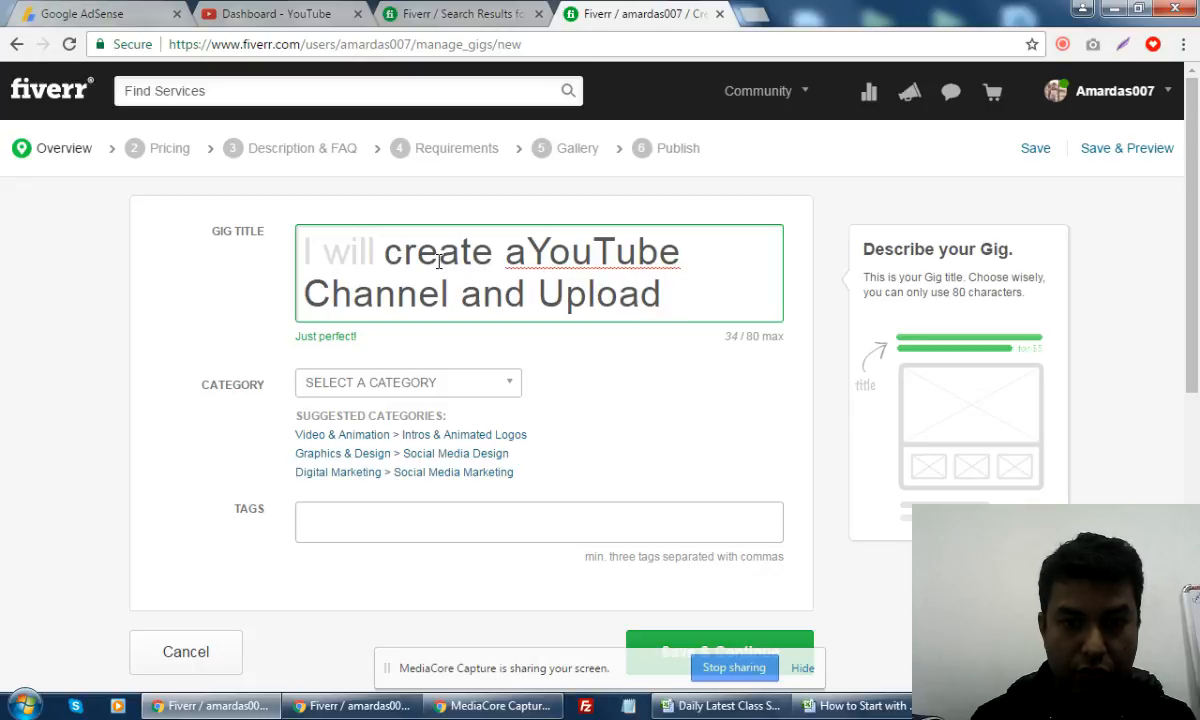
{"action": "type", "text": "Video for"}
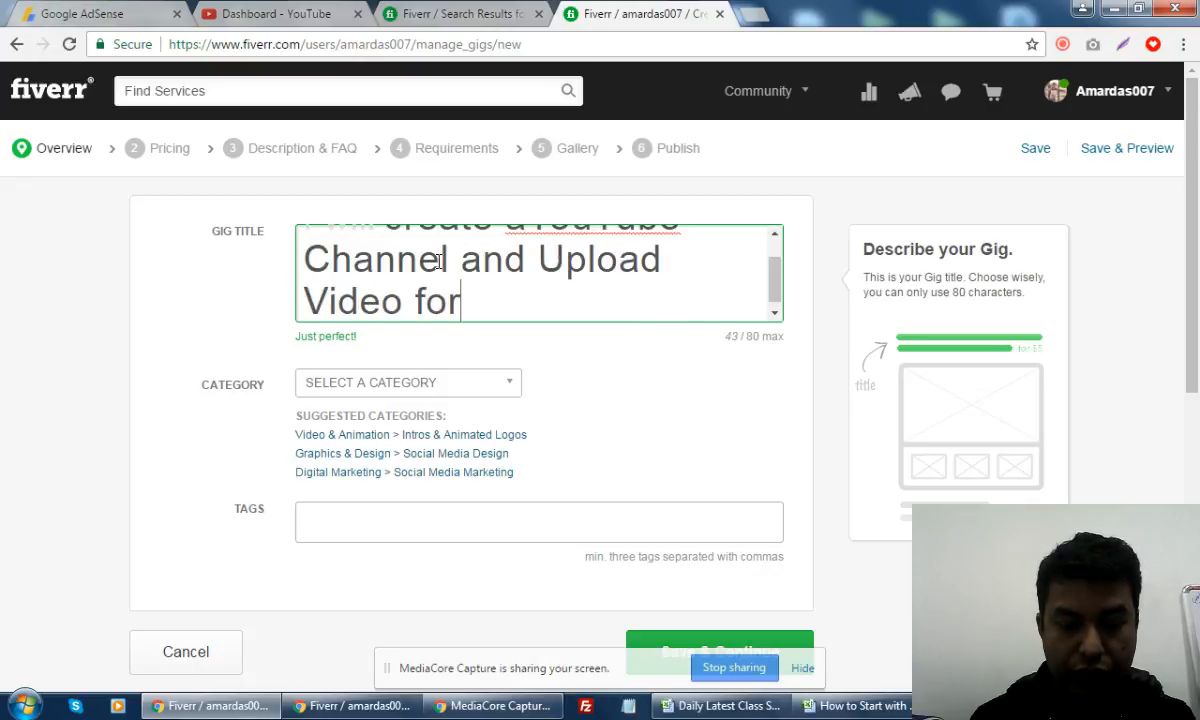
{"action": "type", "text": " You"}
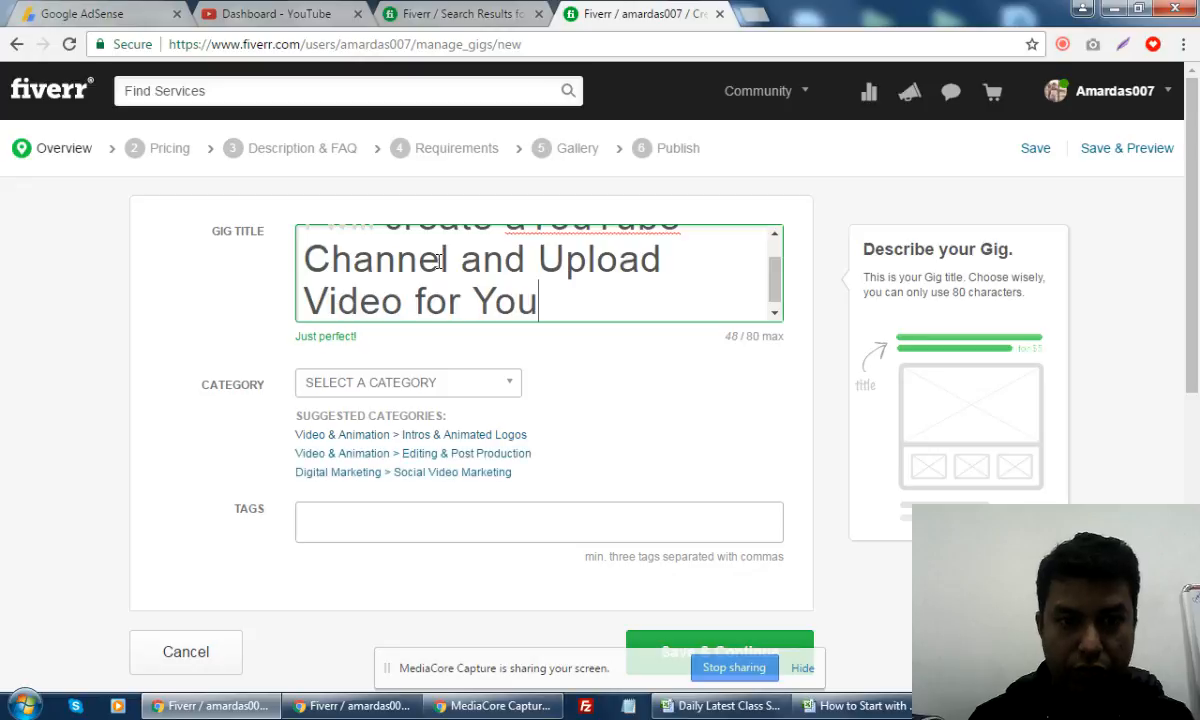
- Append "-Earn Money" to the gig title, without spaces around the hyphen
{"action": "type", "text": " -"}
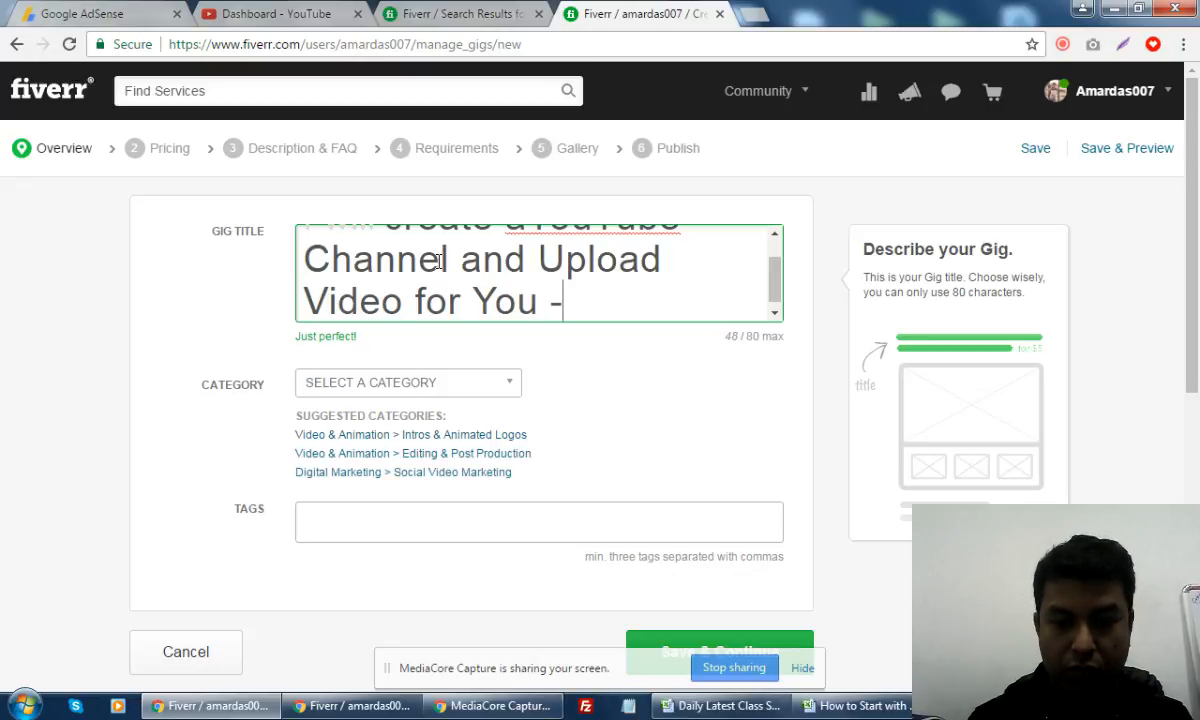
{"action": "type", "text": " Earn "}
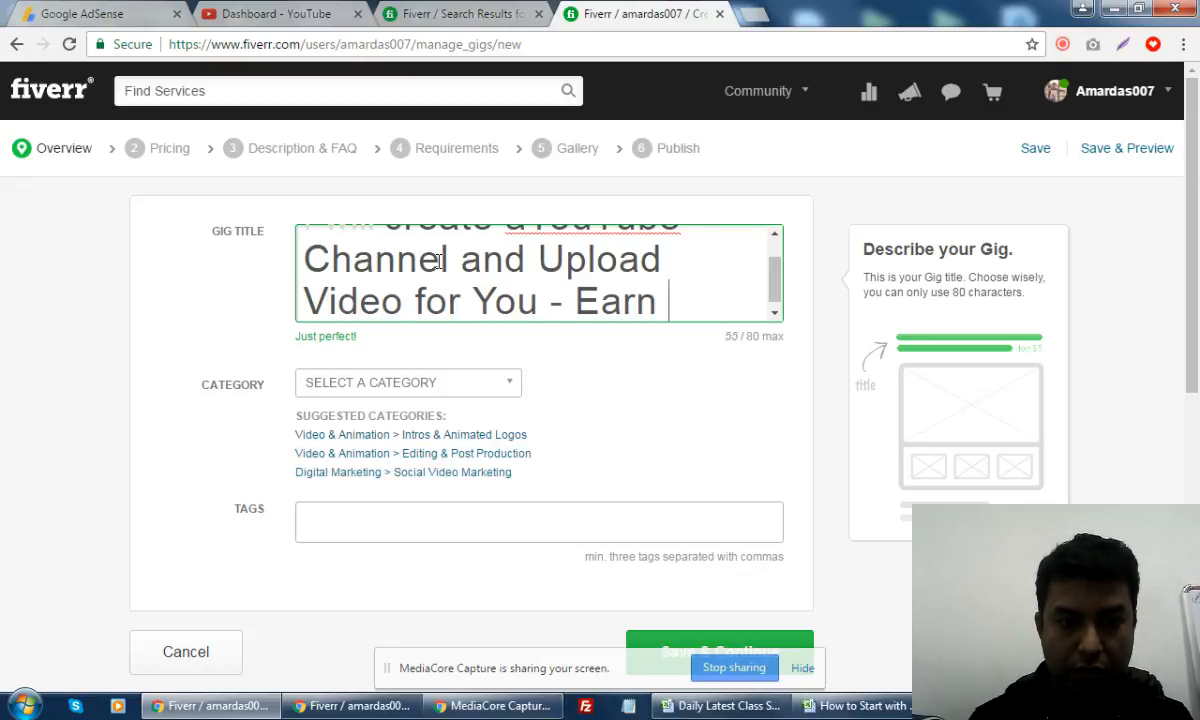
{"action": "type", "text": "Money"}
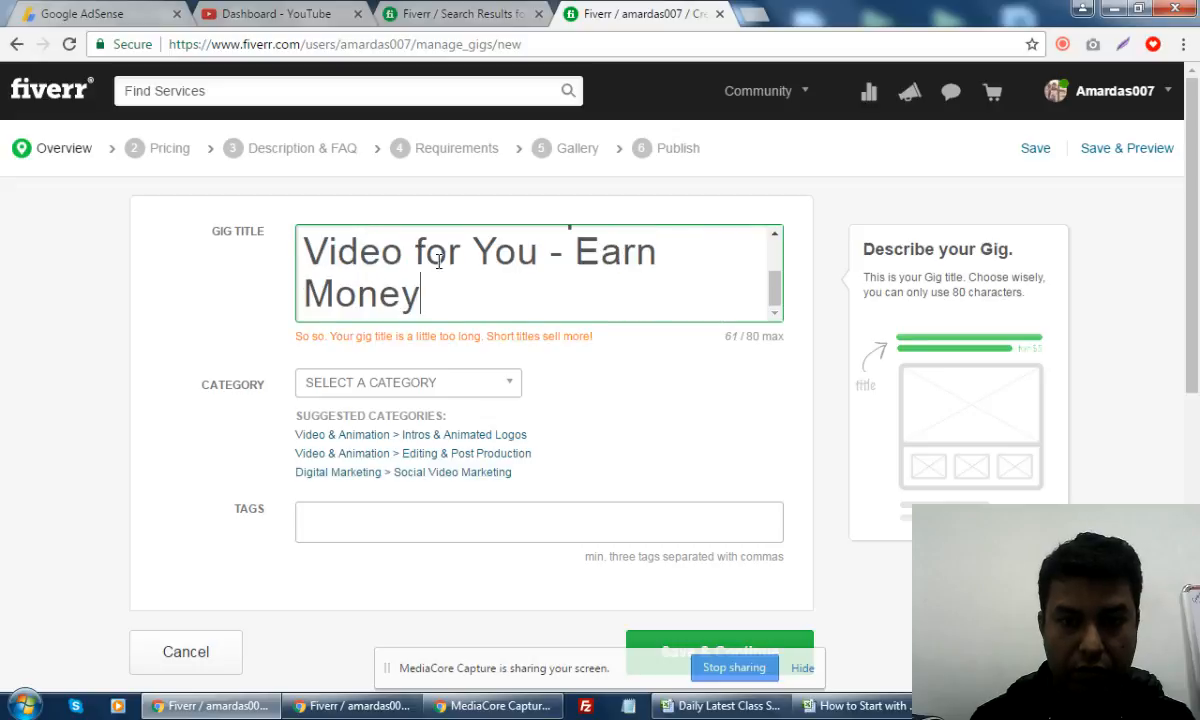
{"action": "left_click", "coordinate": [545, 251]}
{"action": "key", "text": "BackSpace"}
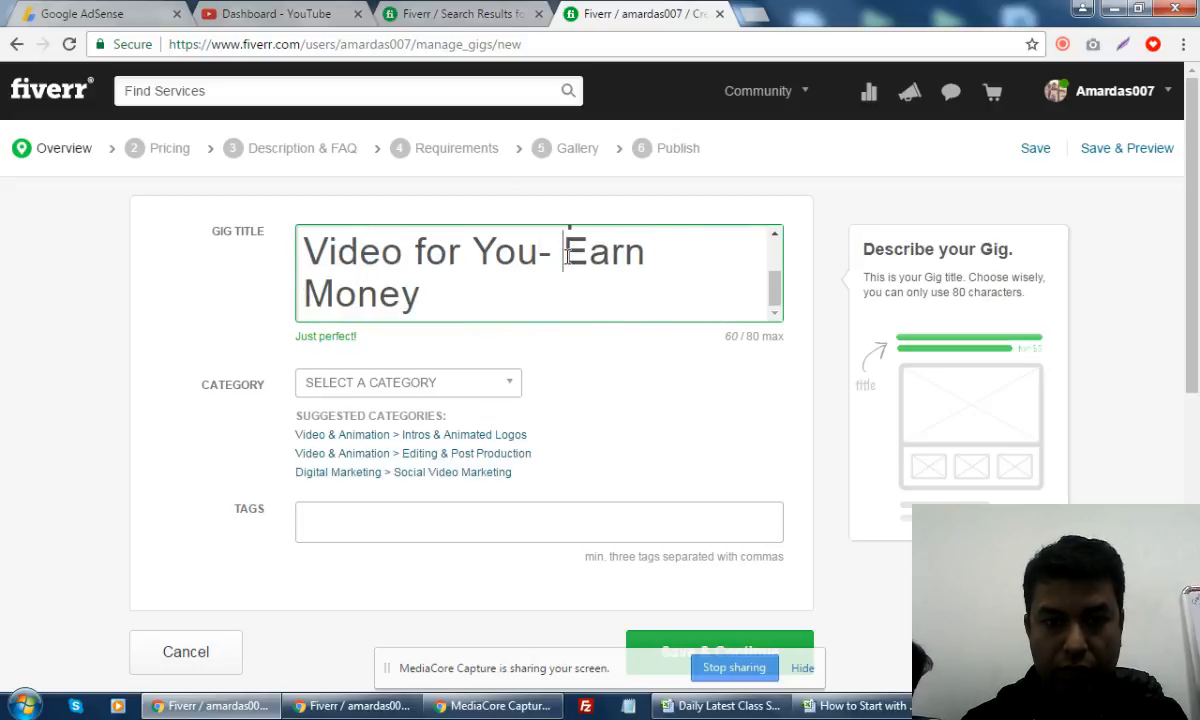
{"action": "left_click", "coordinate": [562, 254]}
{"action": "key", "text": "BackSpace"}
{"action": "left_click", "coordinate": [551, 295]}
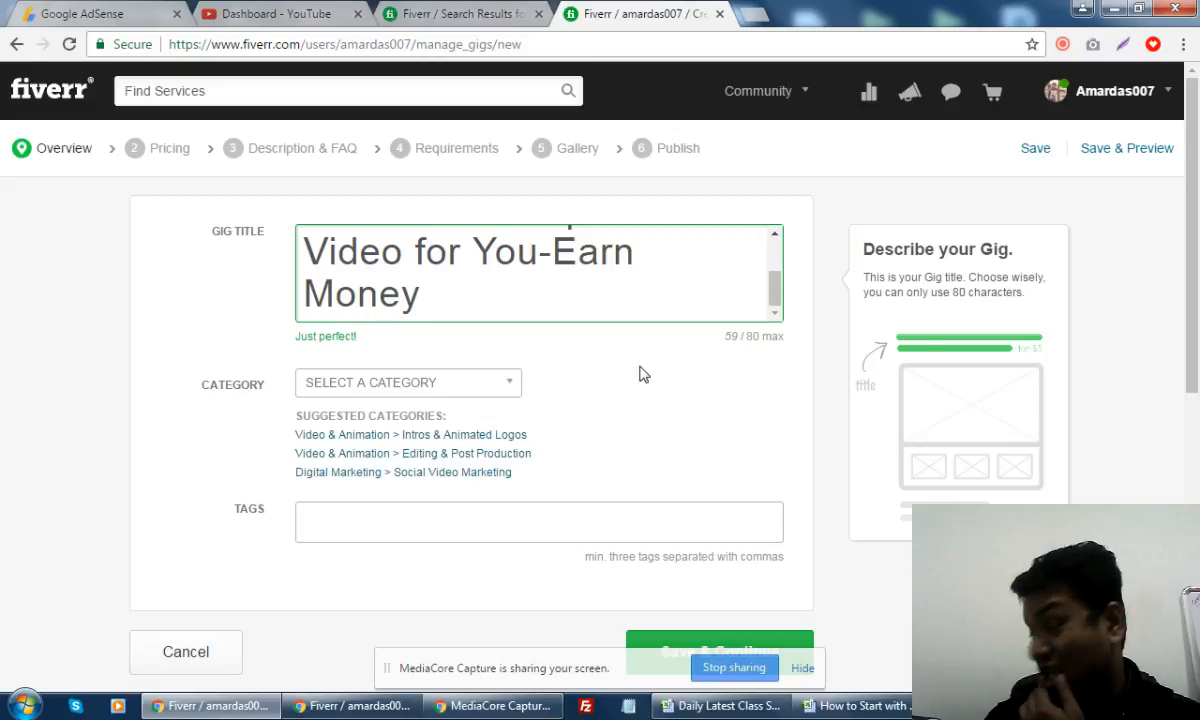
- Remove the stray "a" before "YouTube" in the gig title
{"action": "left_click_drag", "start_coordinate": [776, 287], "coordinate": [778, 247]}
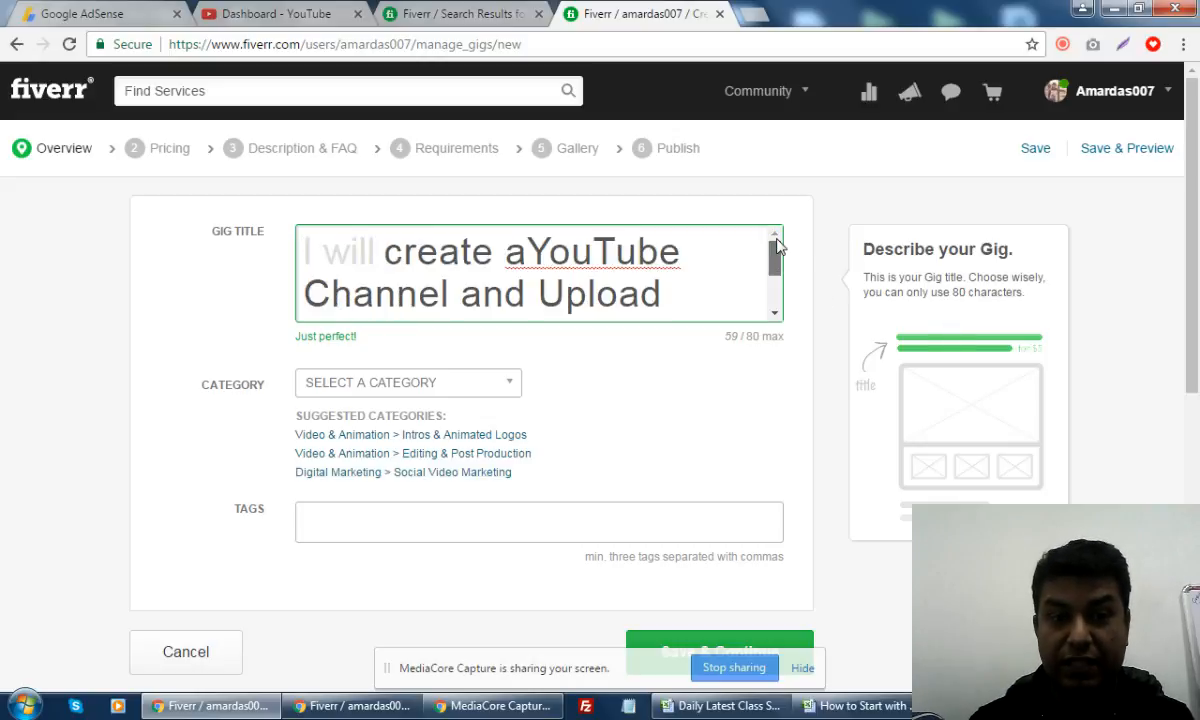
{"action": "left_click", "coordinate": [536, 257]}
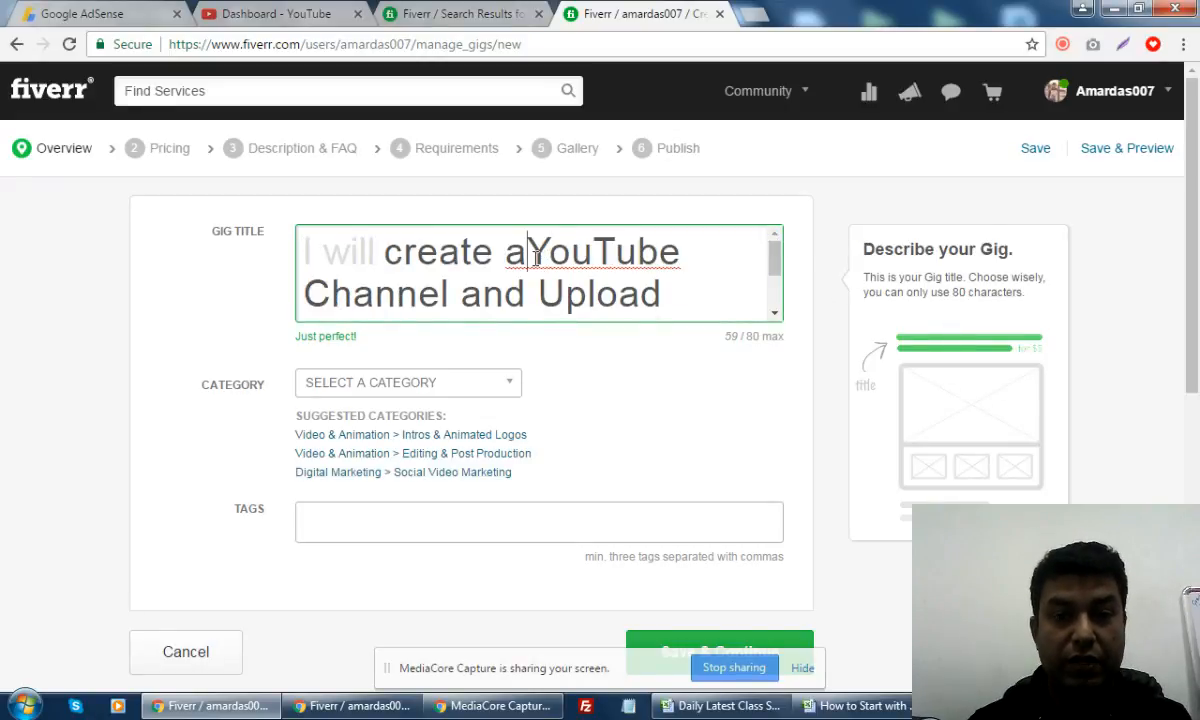
{"action": "key", "text": "BackSpace"}
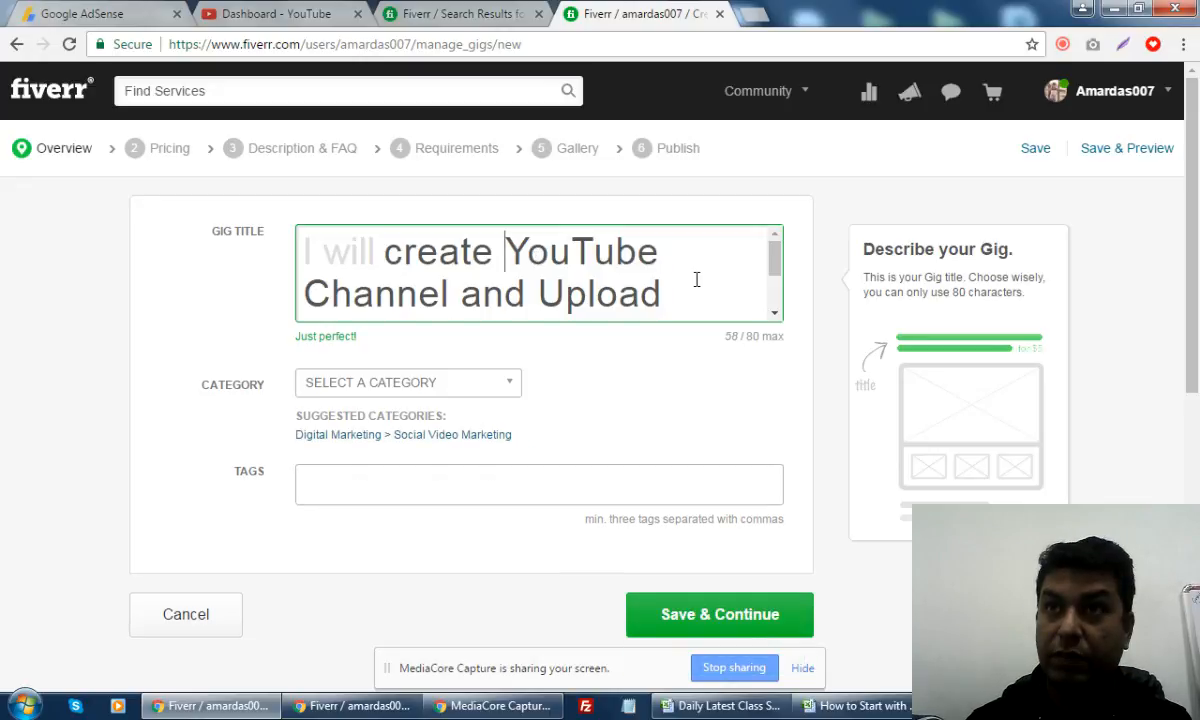
- Try Video & Animation and then Advertising as the gig category, checking the subcategories each one offers
{"action": "scroll", "coordinate": [697, 280], "scroll_direction": "down", "scroll_amount": 1}
{"action": "left_click", "coordinate": [421, 297]}
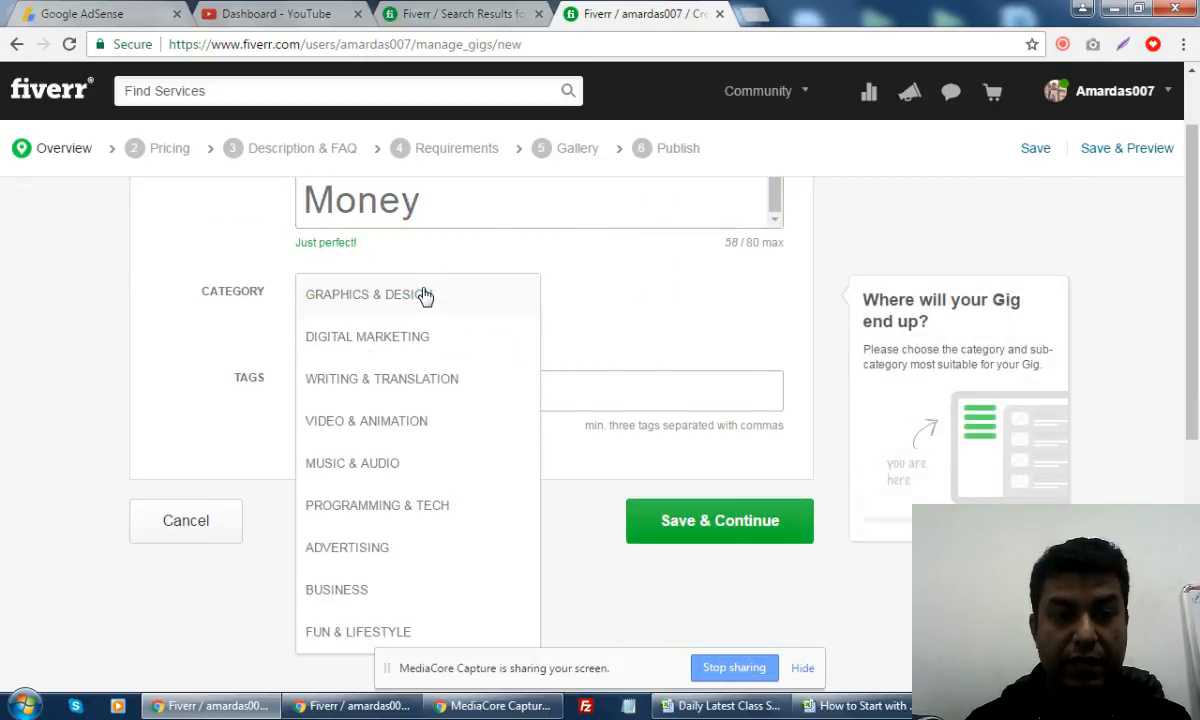
{"action": "scroll", "coordinate": [381, 581], "scroll_direction": "down", "scroll_amount": 1}
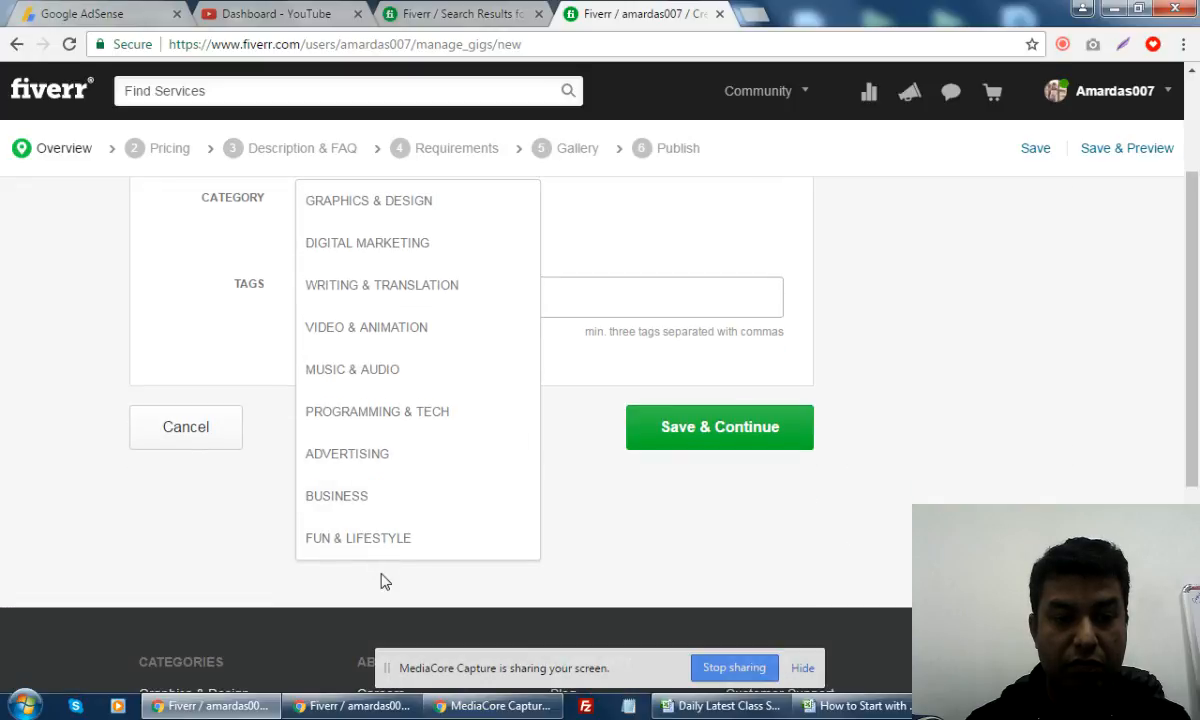
{"action": "left_click", "coordinate": [381, 338]}
{"action": "left_click", "coordinate": [672, 201]}
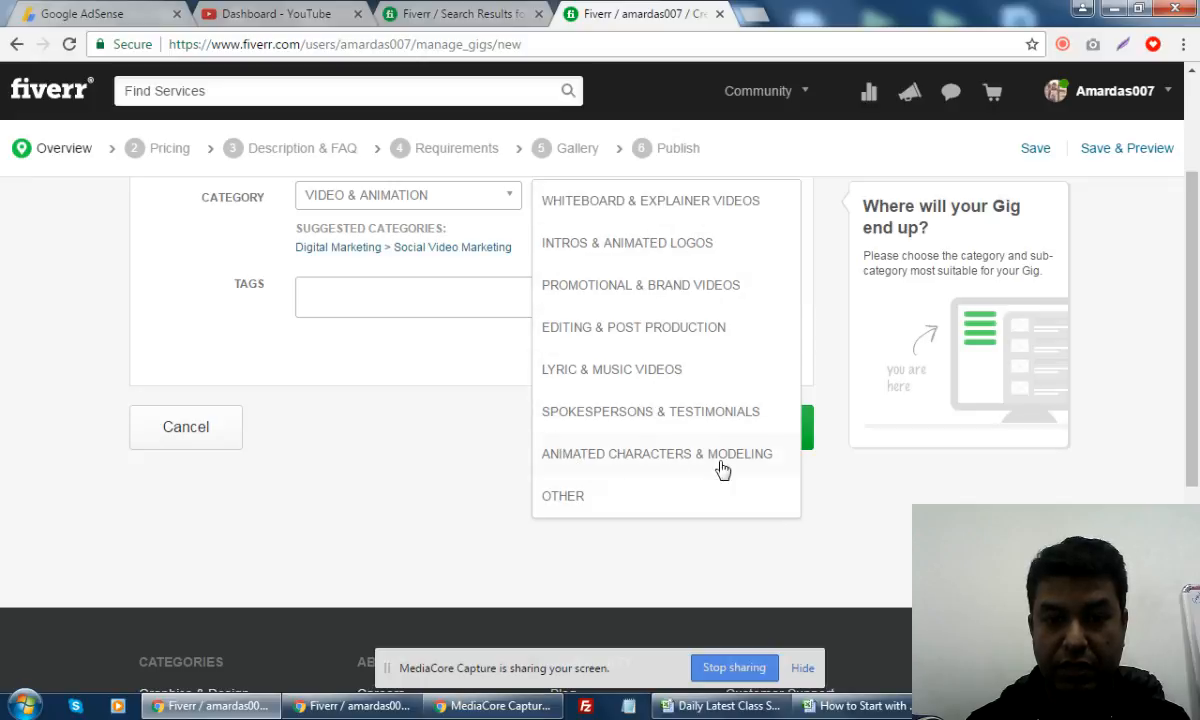
{"action": "left_click", "coordinate": [409, 192]}
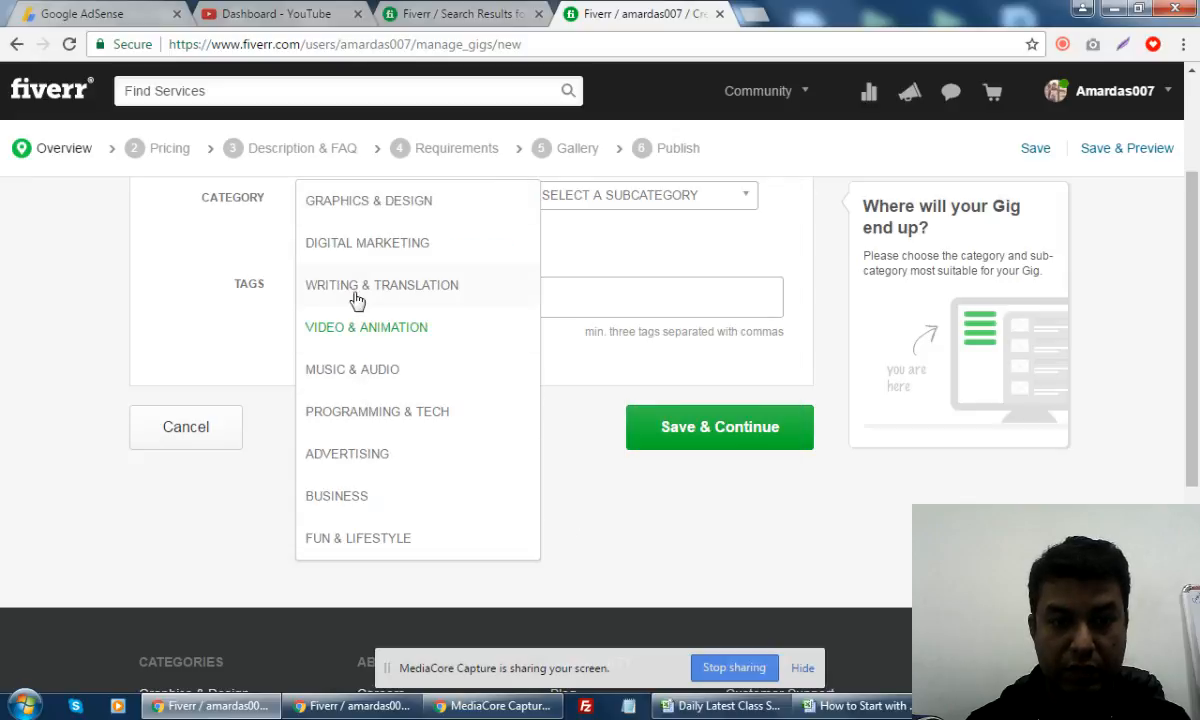
{"action": "left_click", "coordinate": [334, 467]}
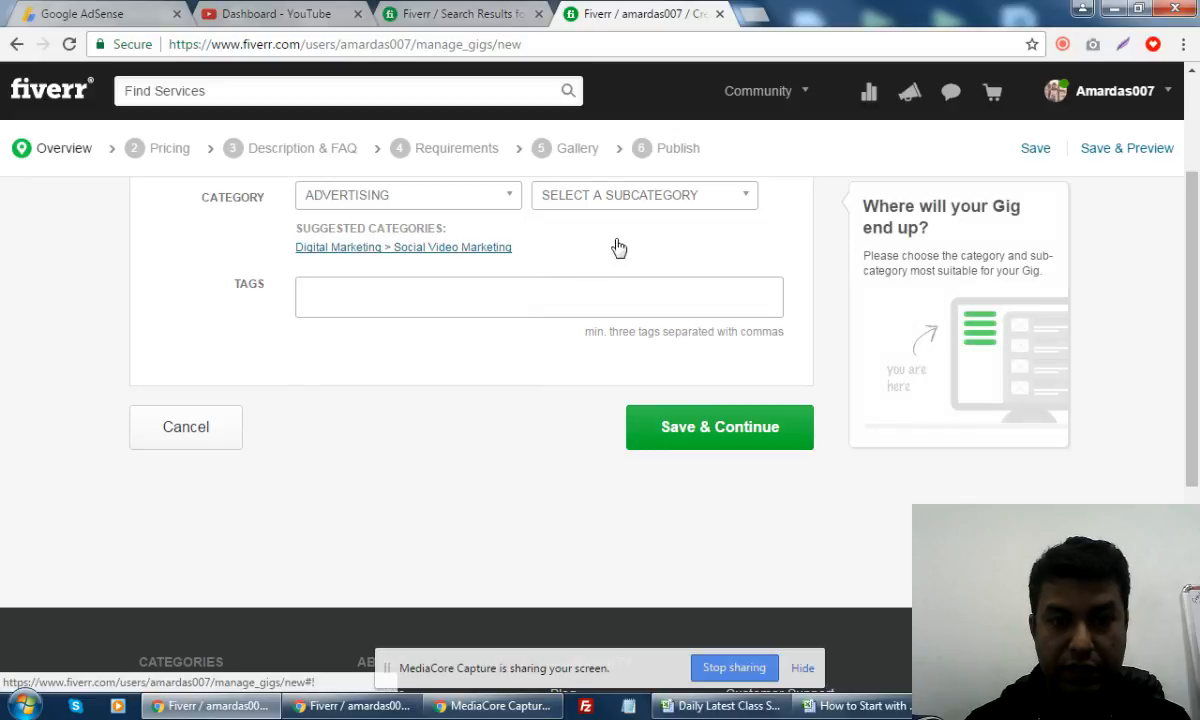
{"action": "left_click", "coordinate": [663, 199]}
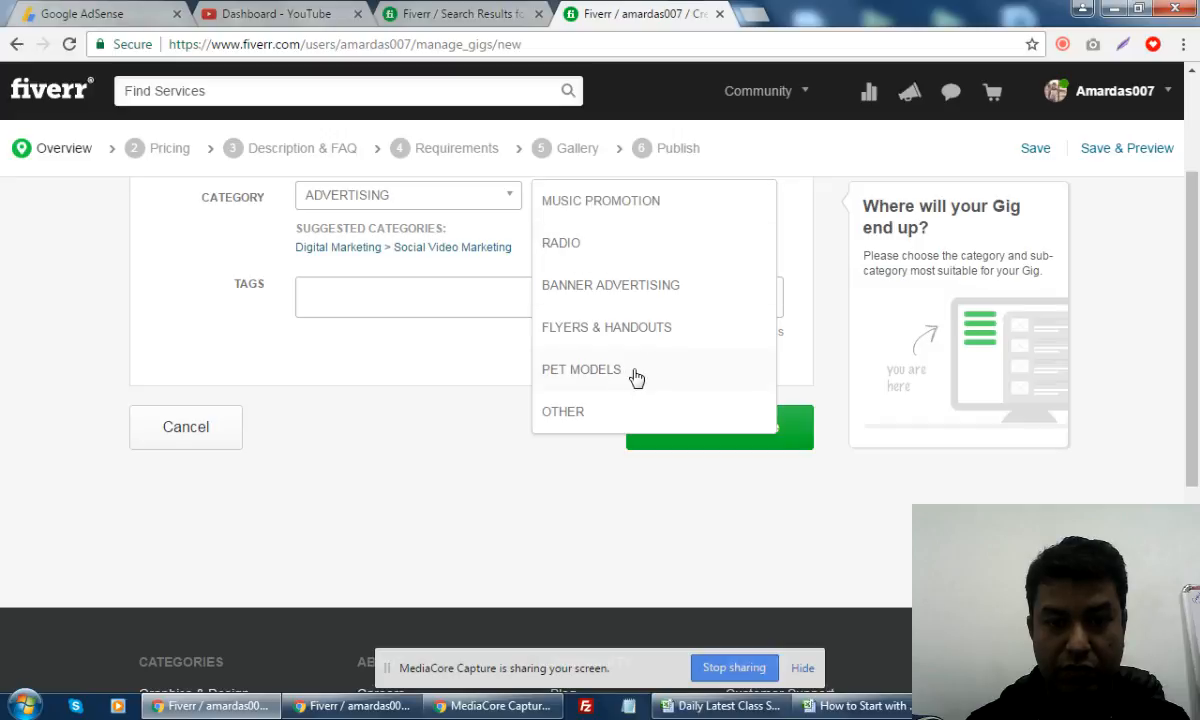
- Set the gig category to Video & Animation with the subcategory Other
{"action": "left_click", "coordinate": [402, 195]}
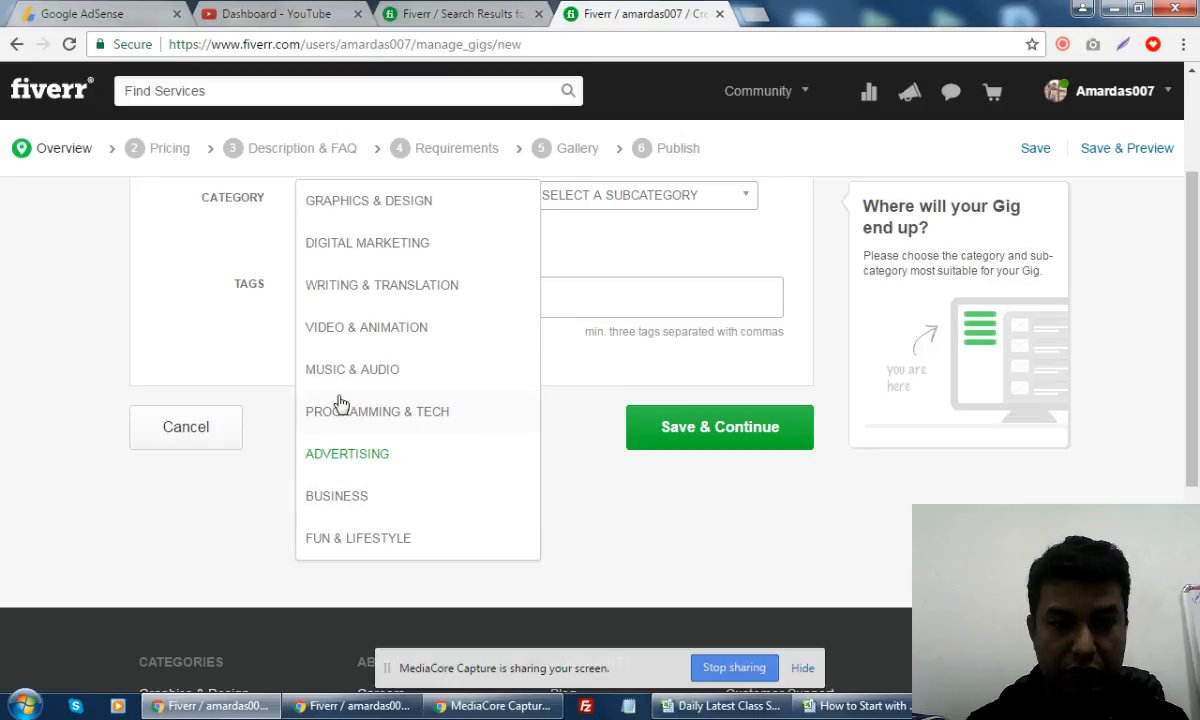
{"action": "left_click", "coordinate": [348, 334]}
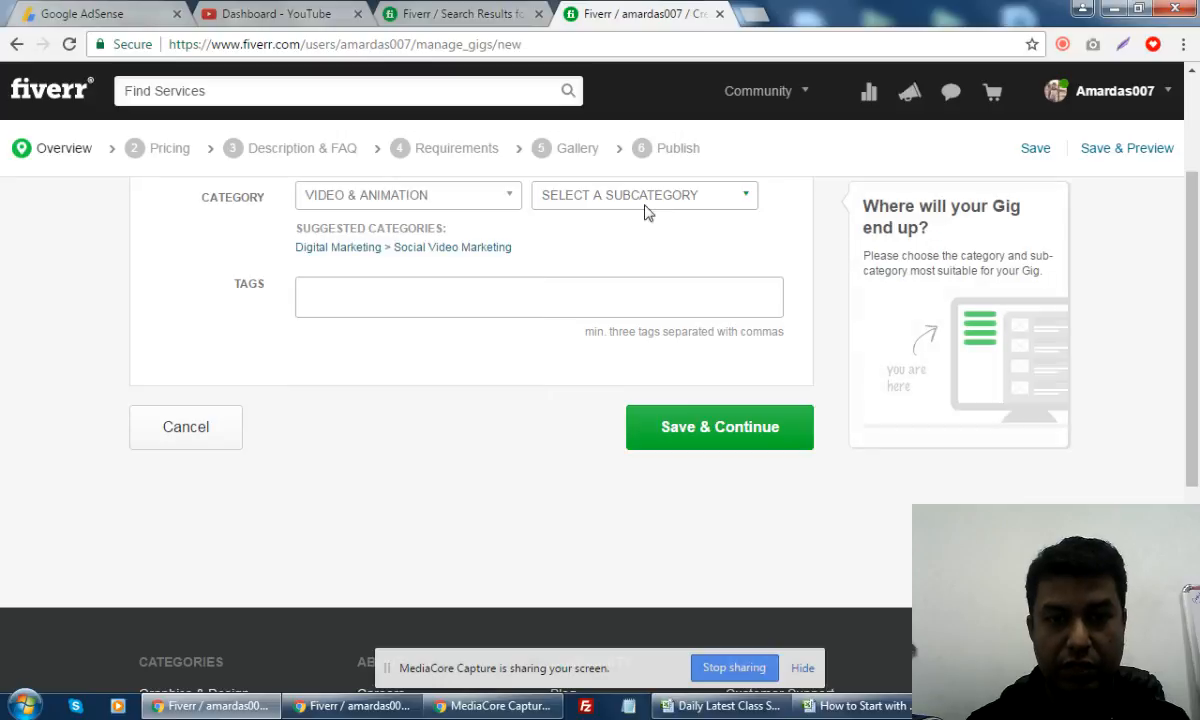
{"action": "left_click", "coordinate": [663, 208]}
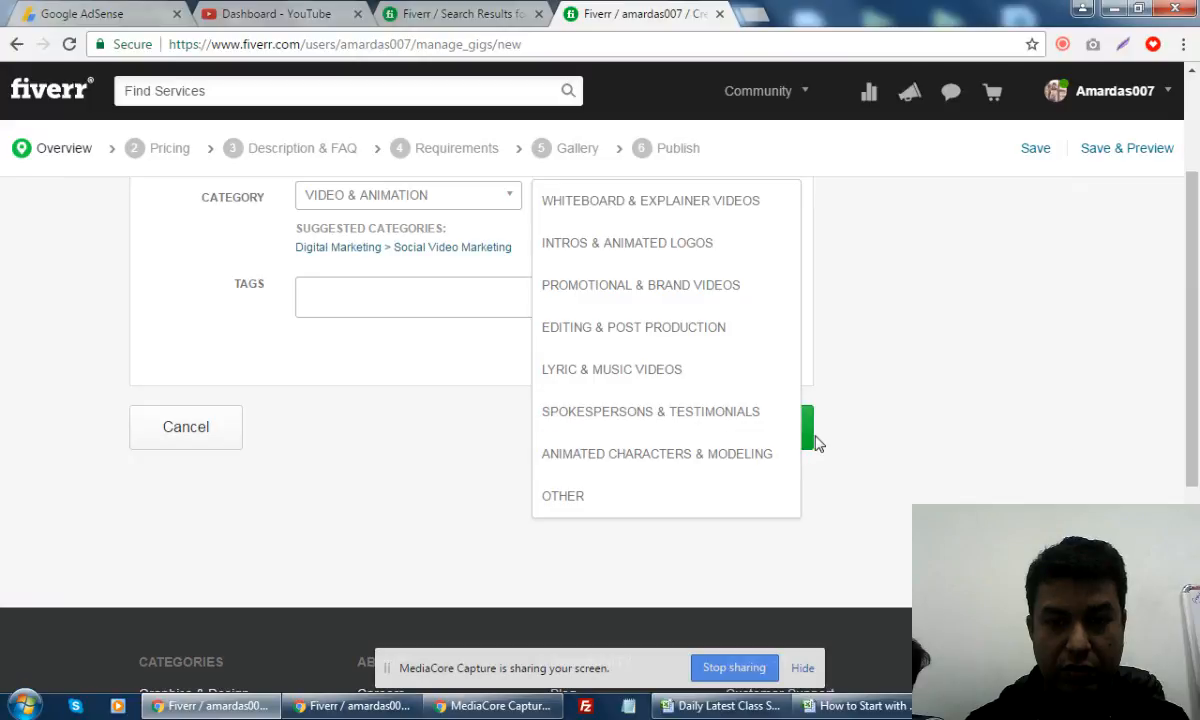
{"action": "left_click", "coordinate": [575, 500]}
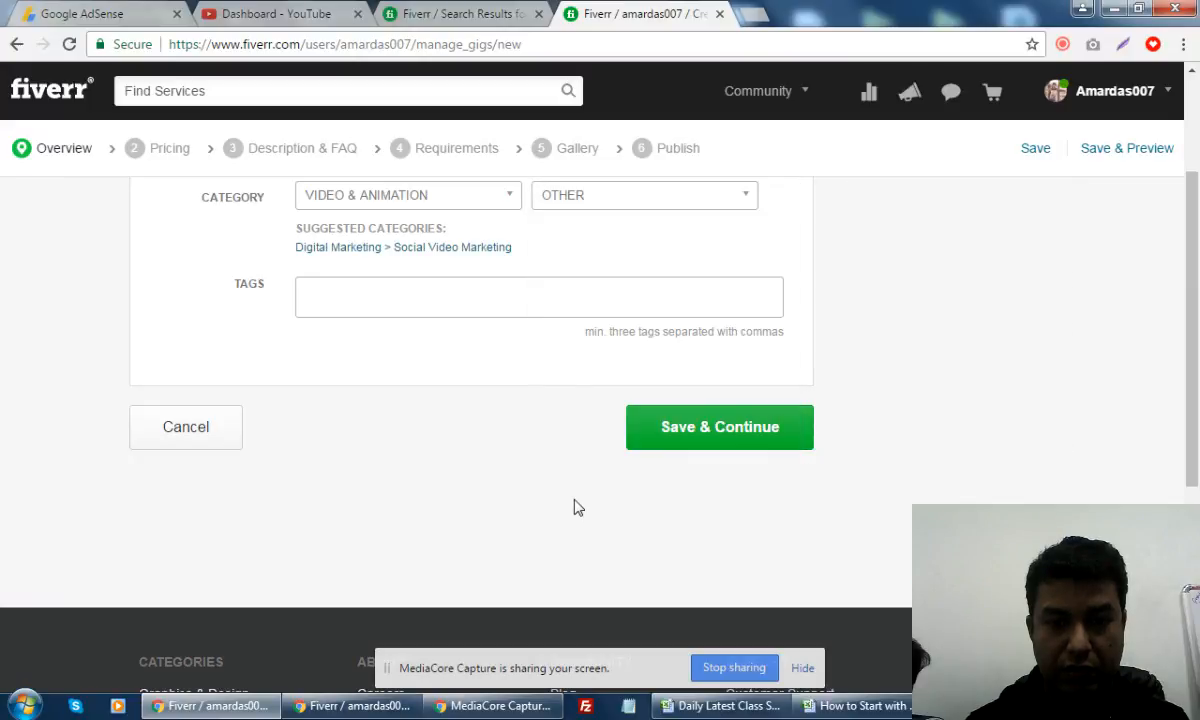
- Add the suggested tags "youtube video" and "video marketing" to the gig
{"action": "left_click", "coordinate": [491, 301]}
{"action": "scroll", "coordinate": [447, 488], "scroll_direction": "up", "scroll_amount": 2}
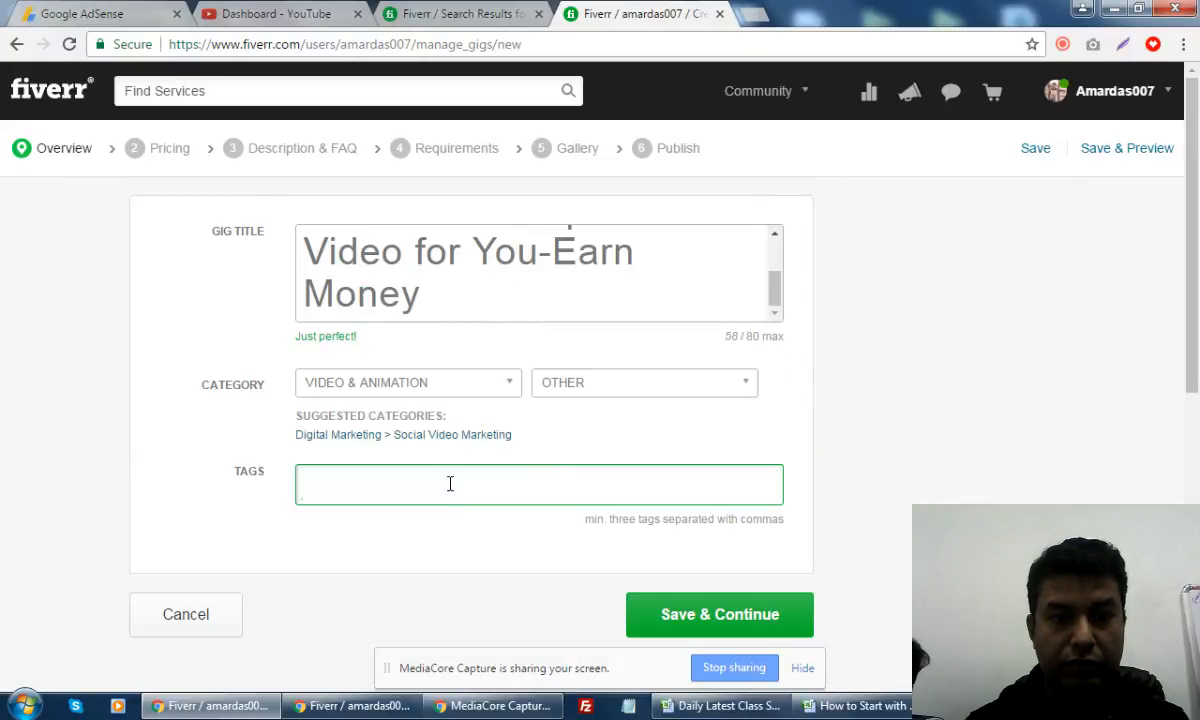
{"action": "type", "text": "y"}
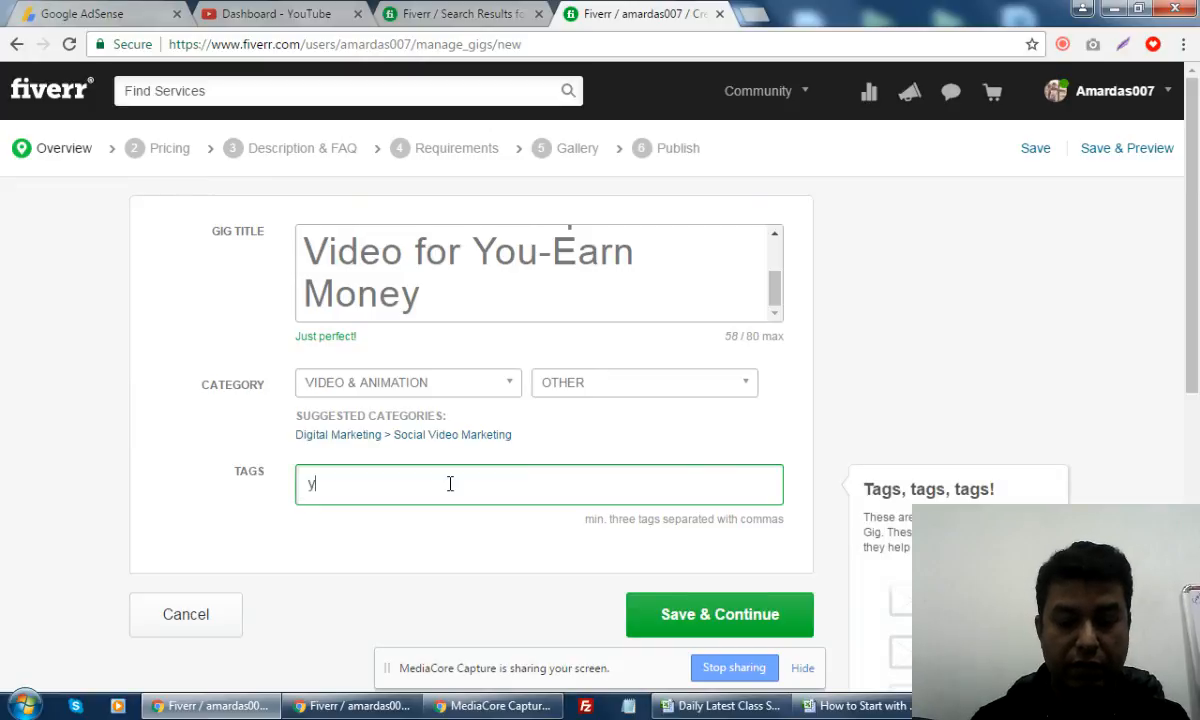
{"action": "type", "text": "outube"}
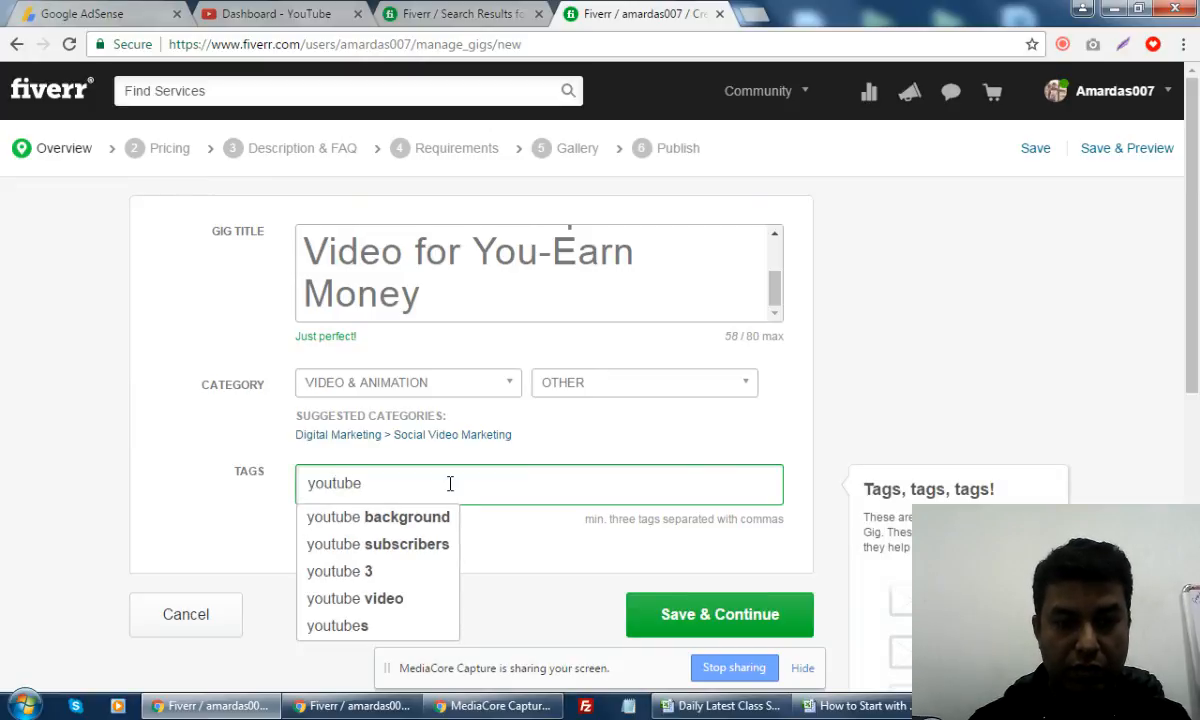
{"action": "type", "text": " video"}
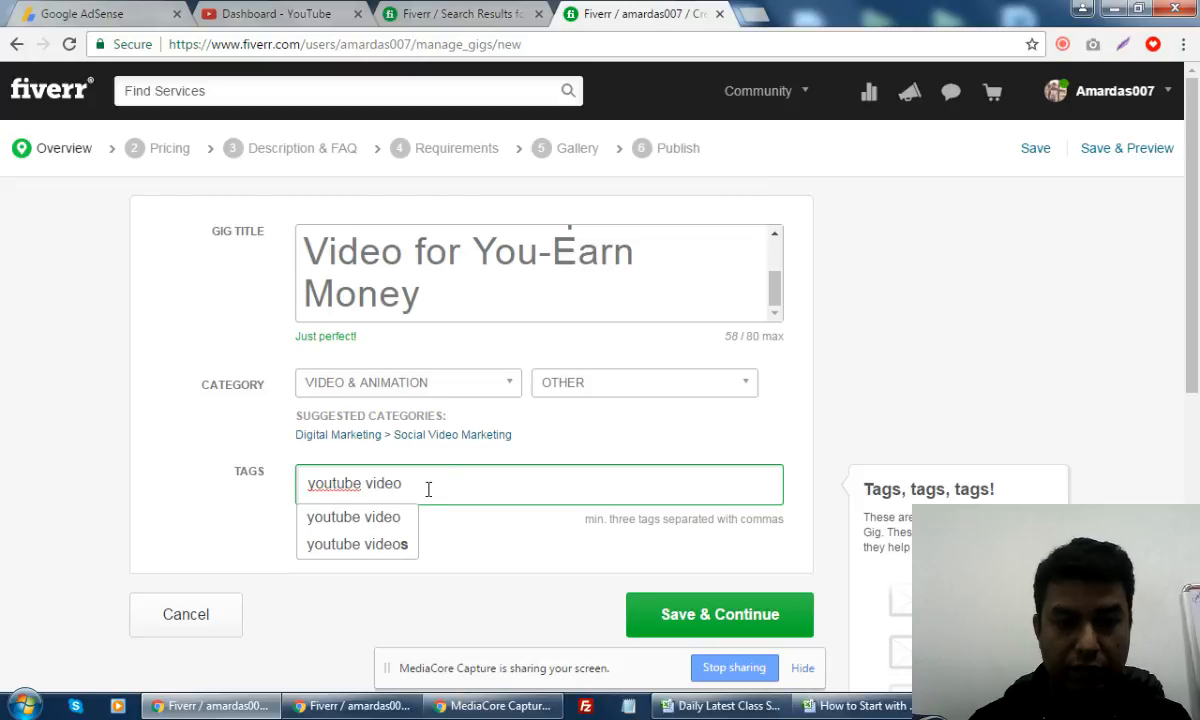
{"action": "left_click", "coordinate": [355, 517]}
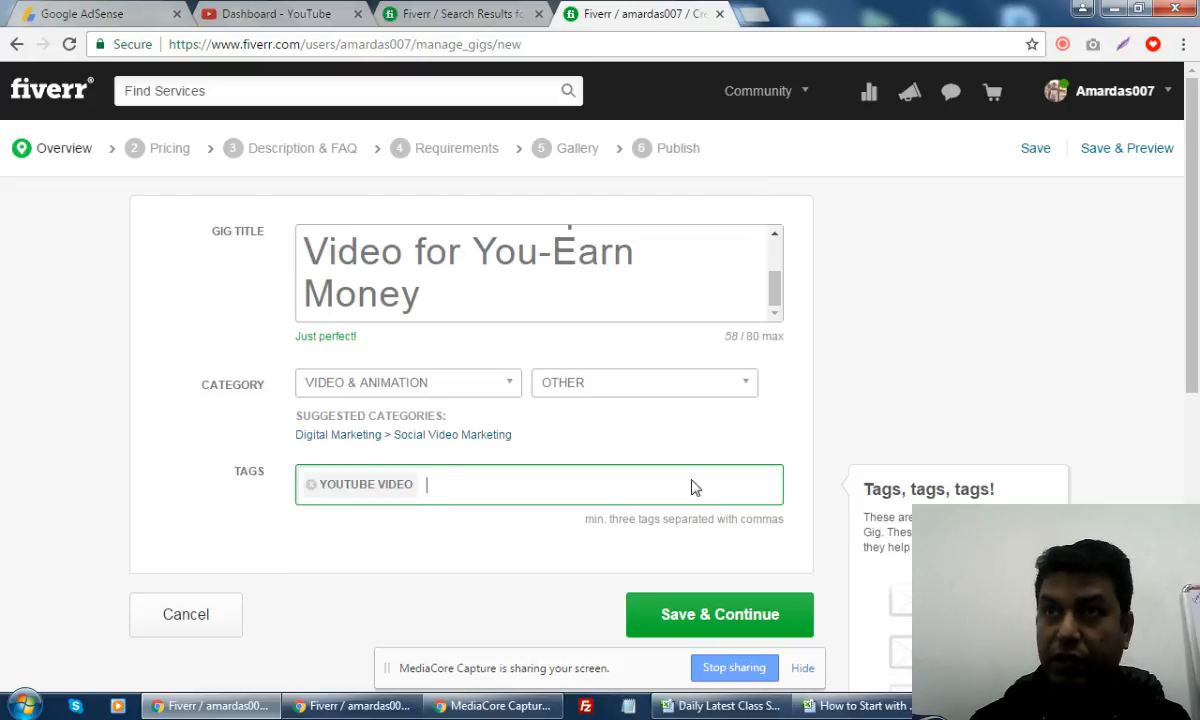
{"action": "type", "text": "video mar"}
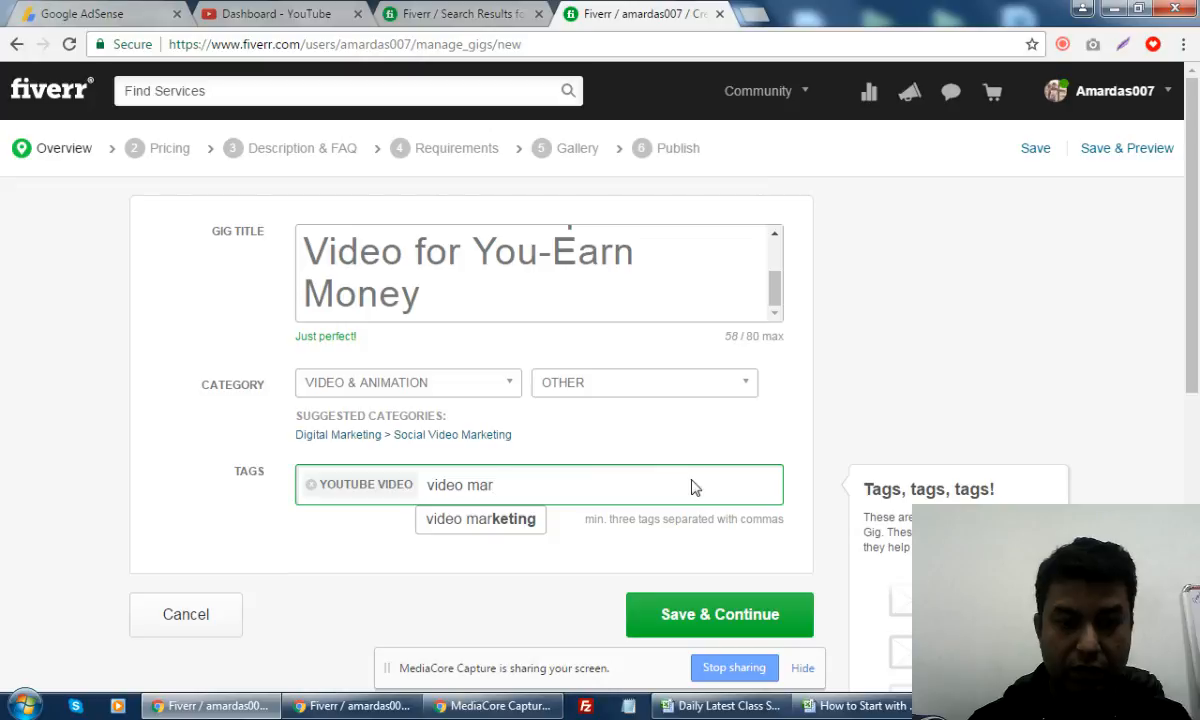
{"action": "left_click", "coordinate": [478, 522]}
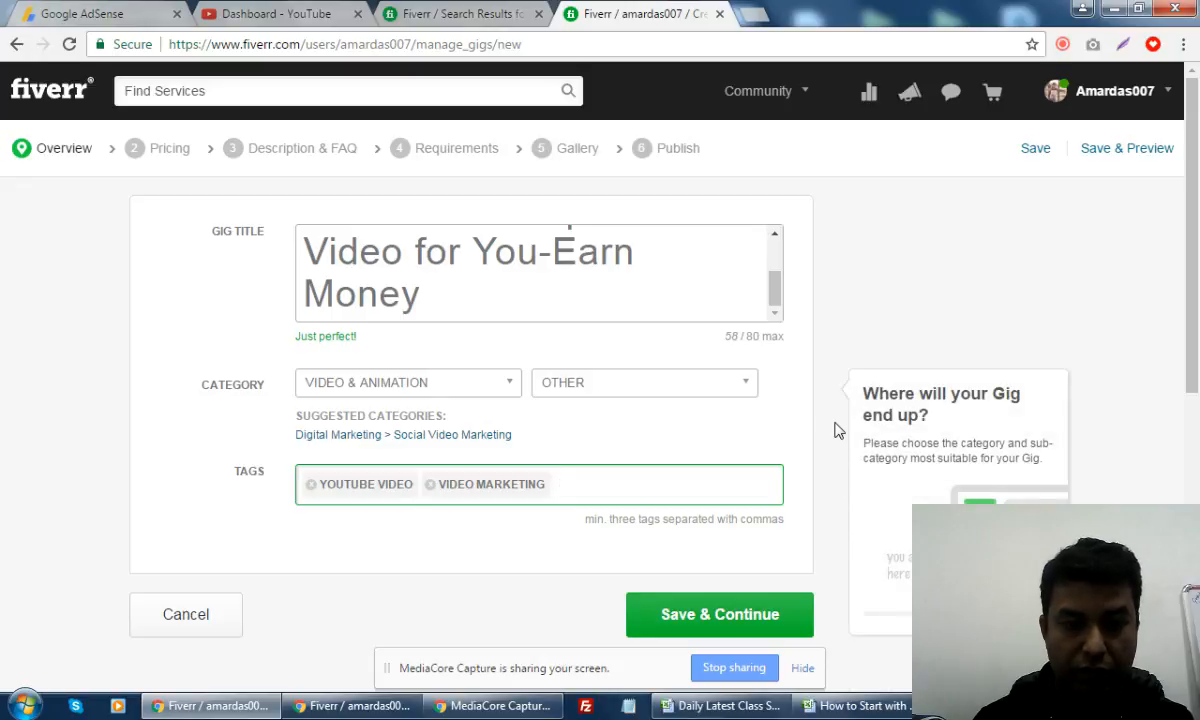
- Add the suggested tags "seo service" and "branding", and try to save the gig overview and continue
{"action": "type", "text": "seo"}
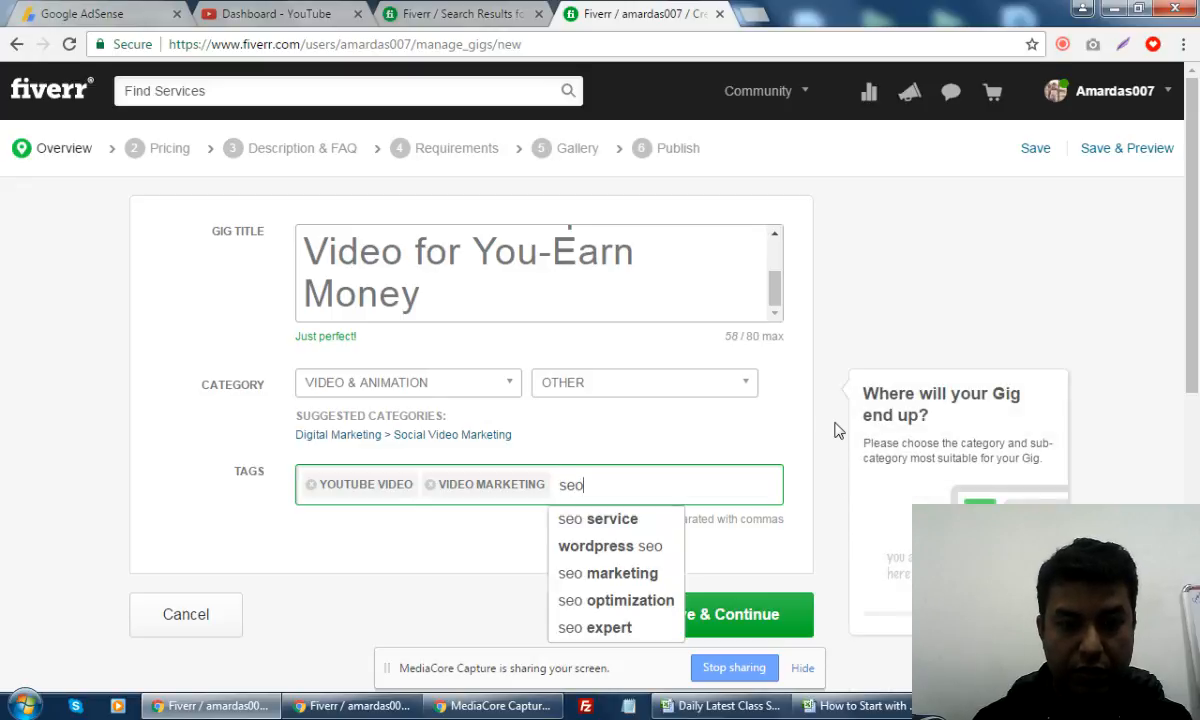
{"action": "left_click", "coordinate": [622, 533]}
{"action": "type", "text": "b"}
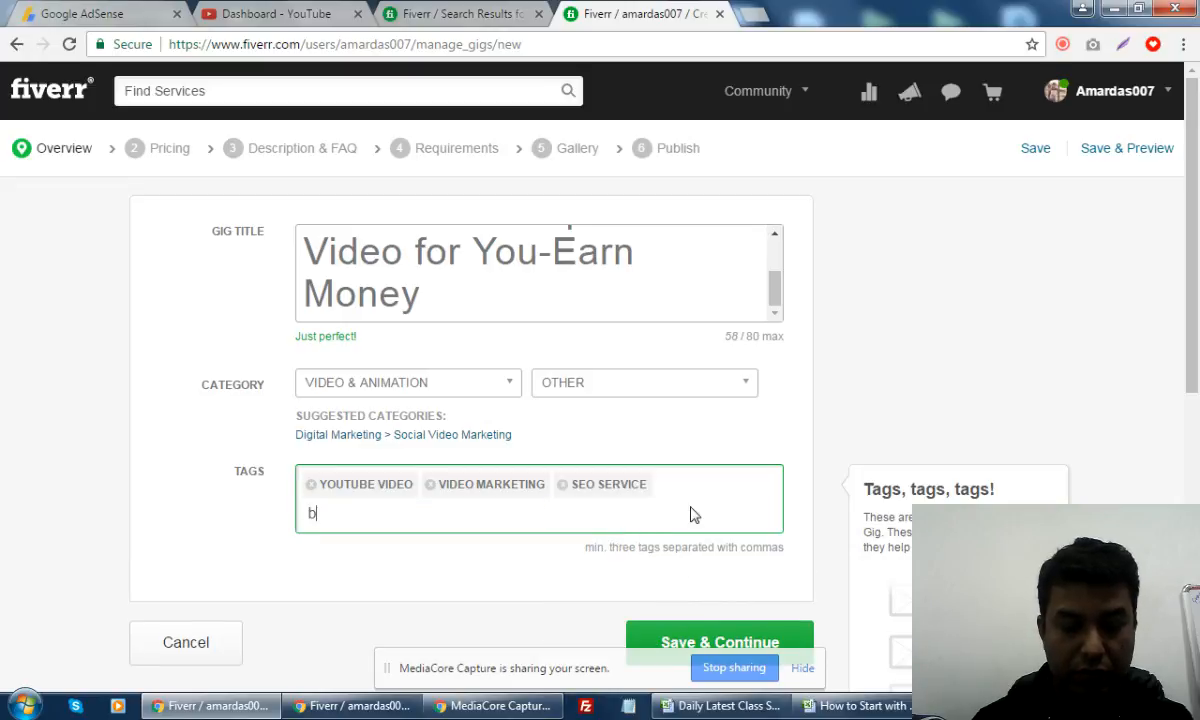
{"action": "type", "text": "randing"}
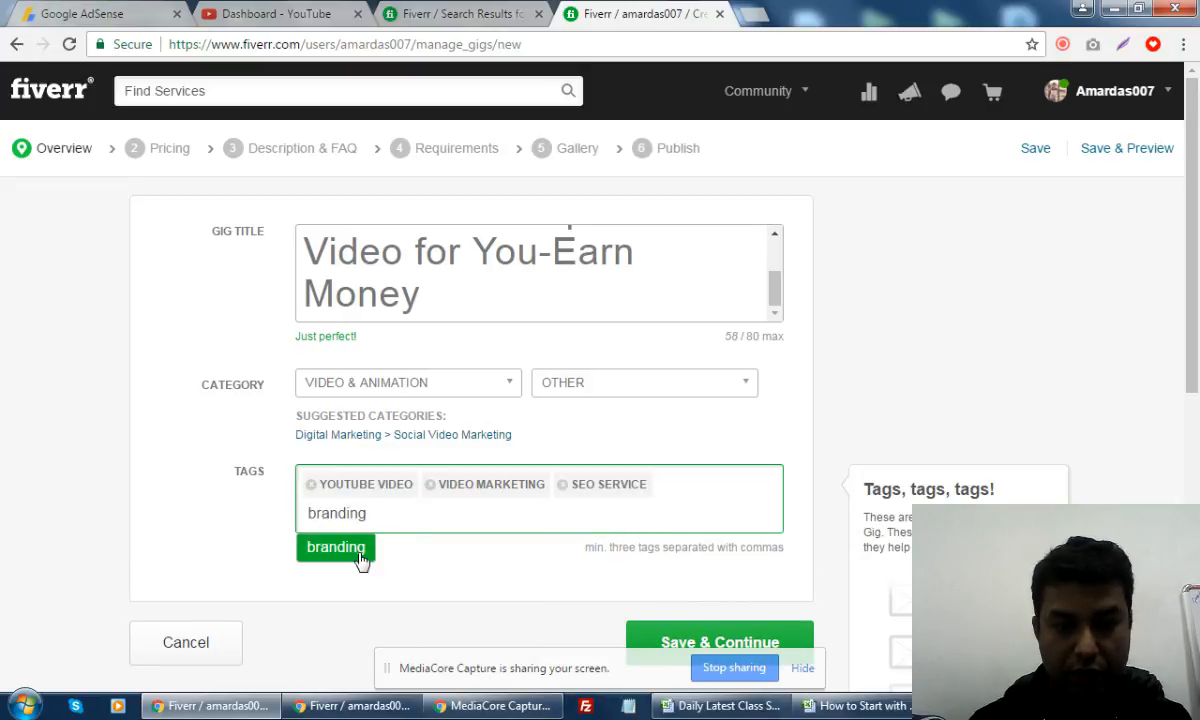
{"action": "left_click", "coordinate": [361, 562]}
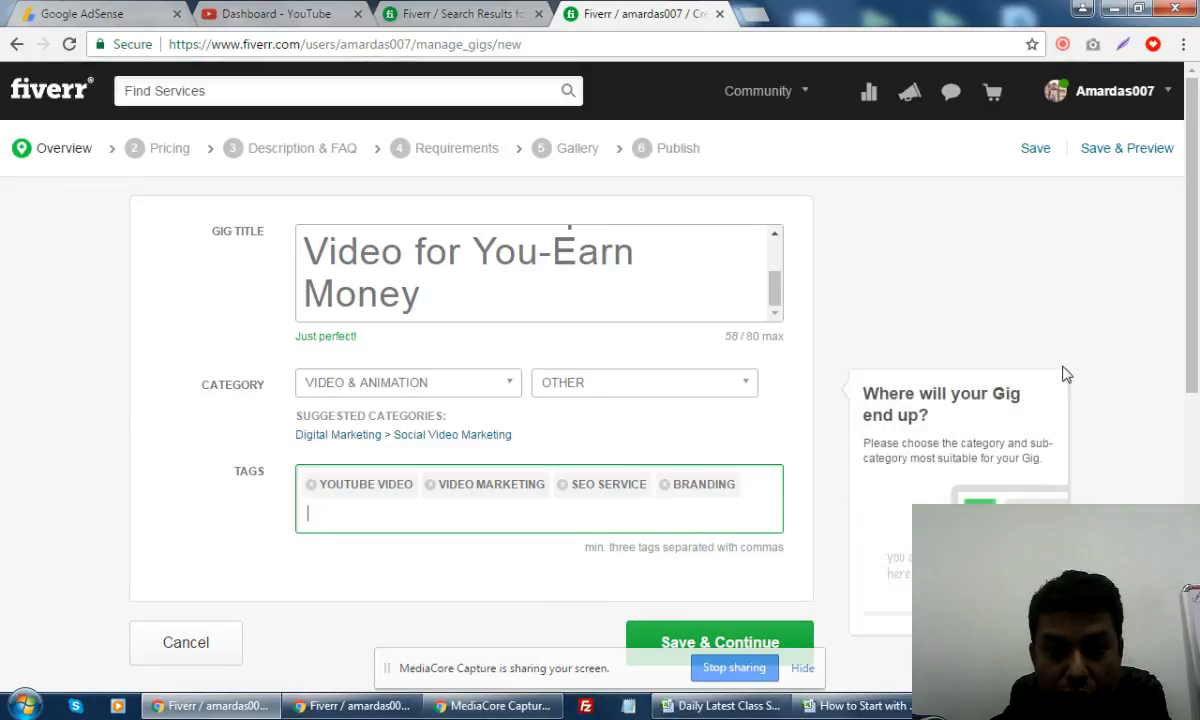
{"action": "scroll", "coordinate": [700, 450], "scroll_direction": "down", "scroll_amount": 2}
{"action": "left_click", "coordinate": [690, 474]}
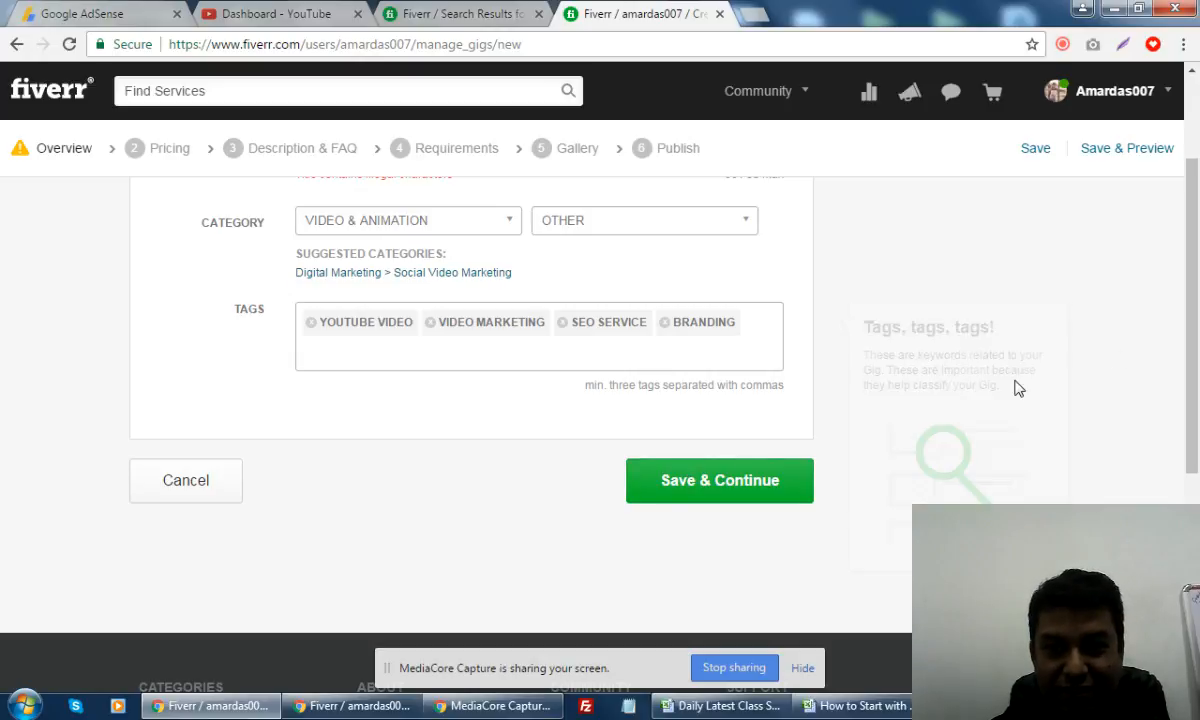
- Replace the hyphen in the gig title with " to " so that it ends in "for You to Earn Money"
{"action": "scroll", "coordinate": [1152, 394], "scroll_direction": "up", "scroll_amount": 2}
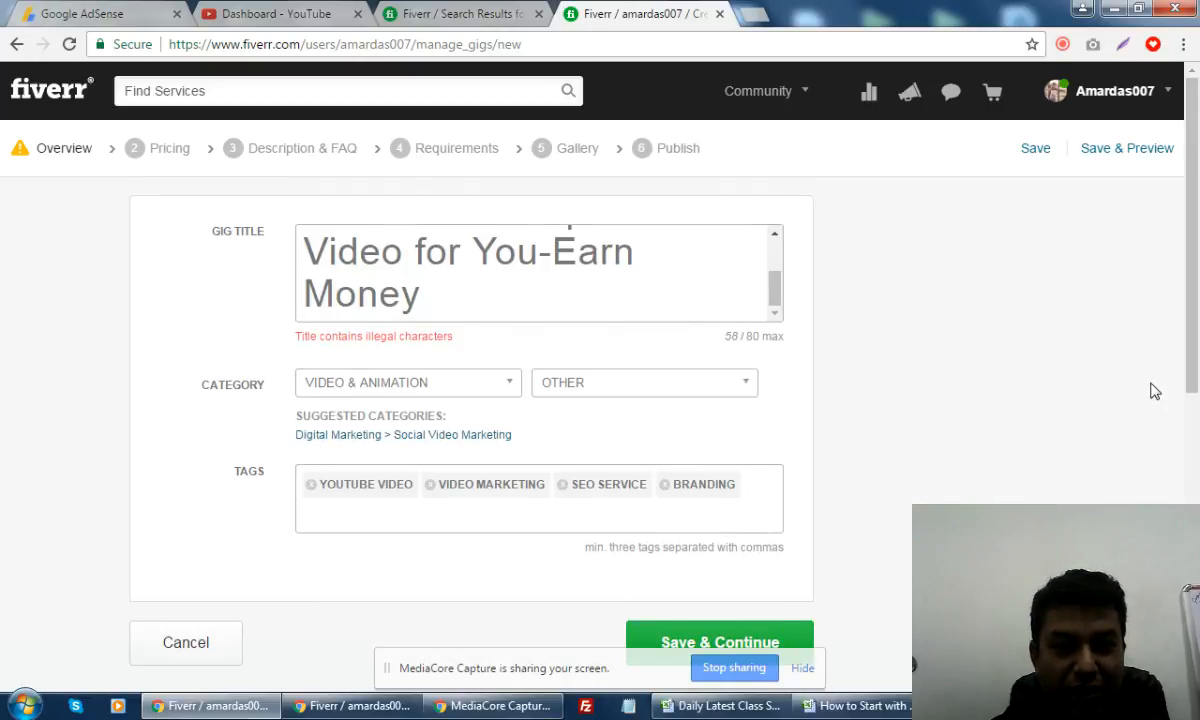
{"action": "left_click_drag", "start_coordinate": [775, 290], "coordinate": [782, 248]}
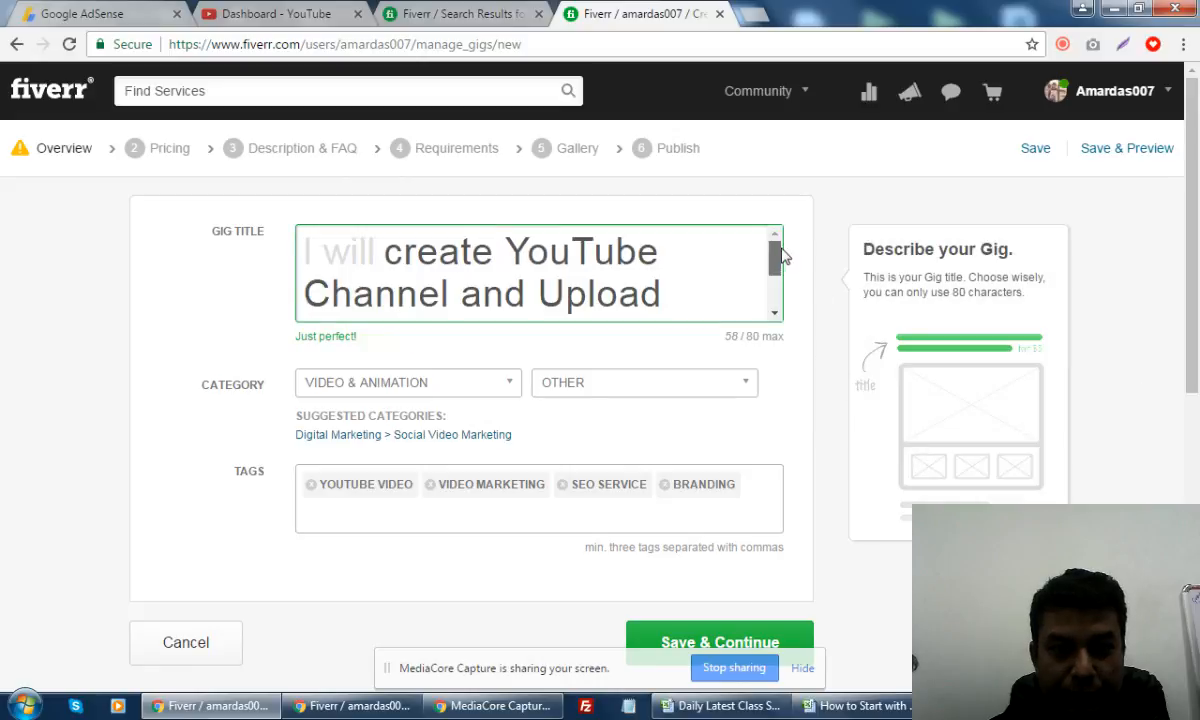
{"action": "scroll", "coordinate": [783, 252], "scroll_direction": "down", "scroll_amount": 1}
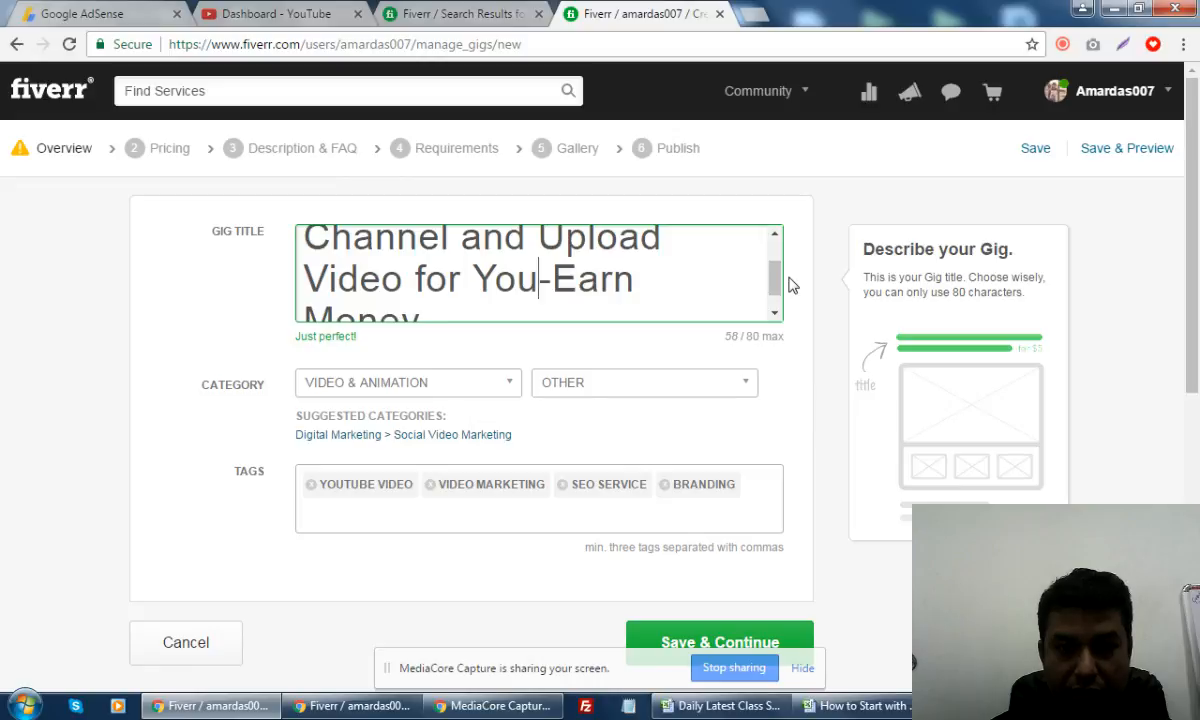
{"action": "key", "text": "Delete"}
{"action": "type", "text": "to"}
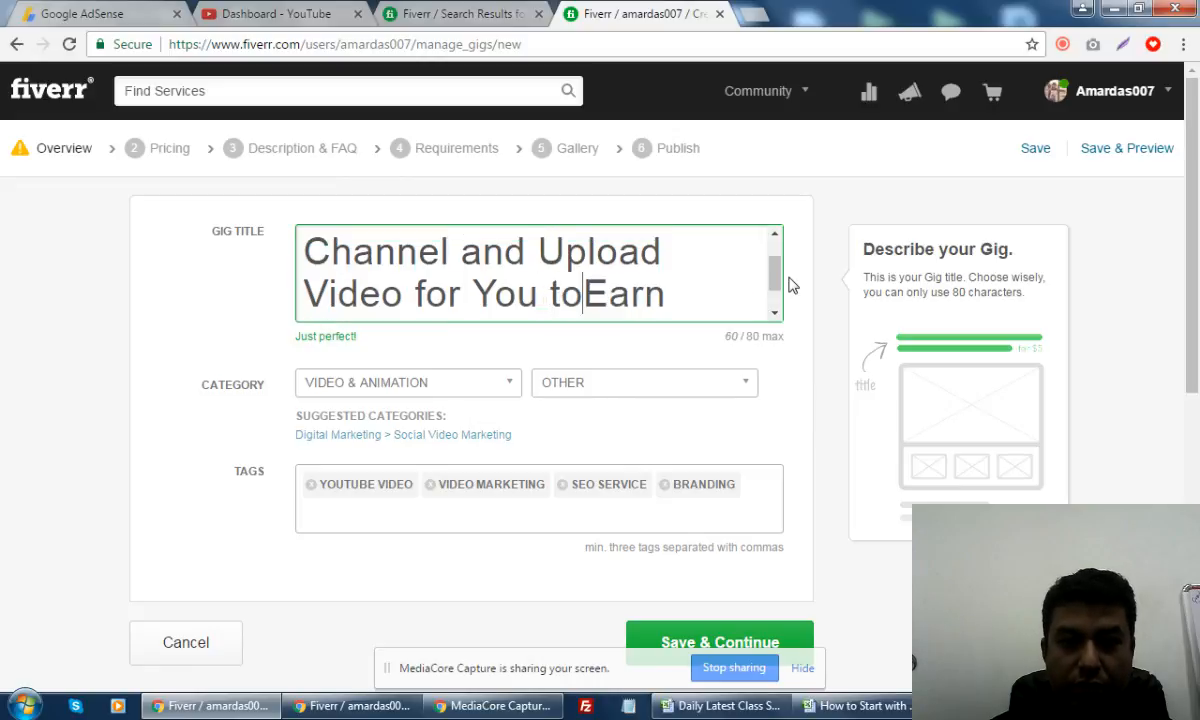
{"action": "left_click_drag", "start_coordinate": [538, 292], "coordinate": [580, 294]}
{"action": "left_click", "coordinate": [600, 293]}
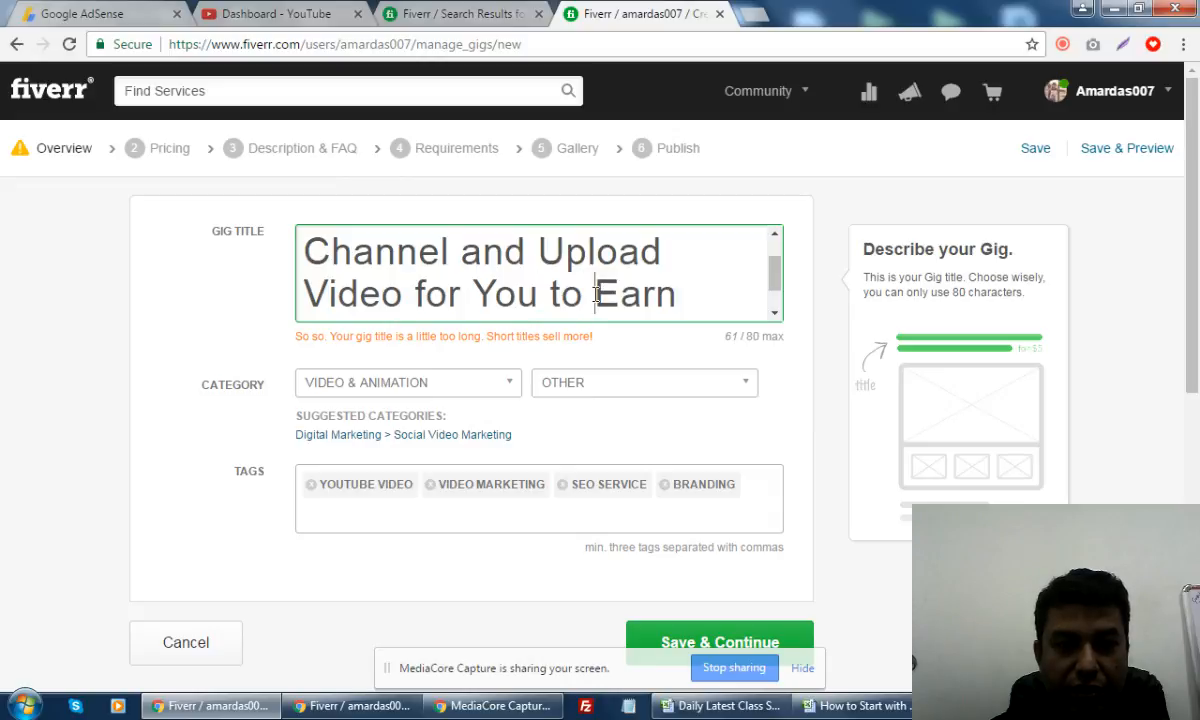
{"action": "left_click", "coordinate": [561, 295]}
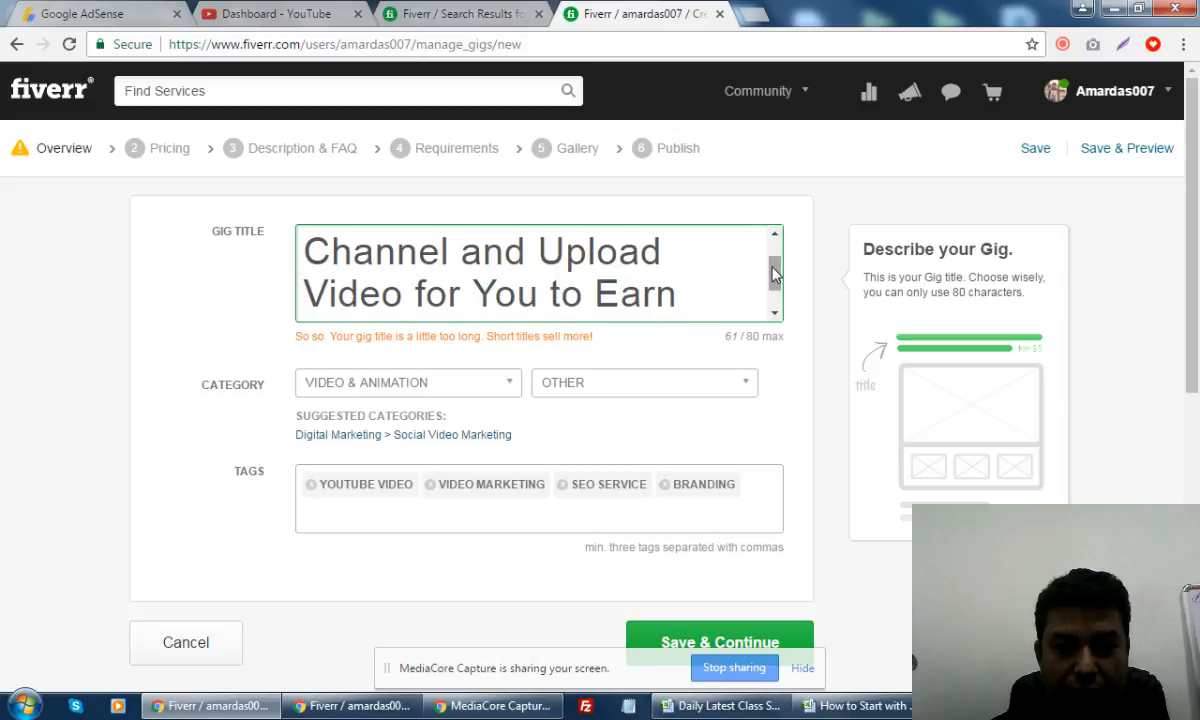
{"action": "scroll", "coordinate": [775, 275], "scroll_direction": "up", "scroll_amount": 1}
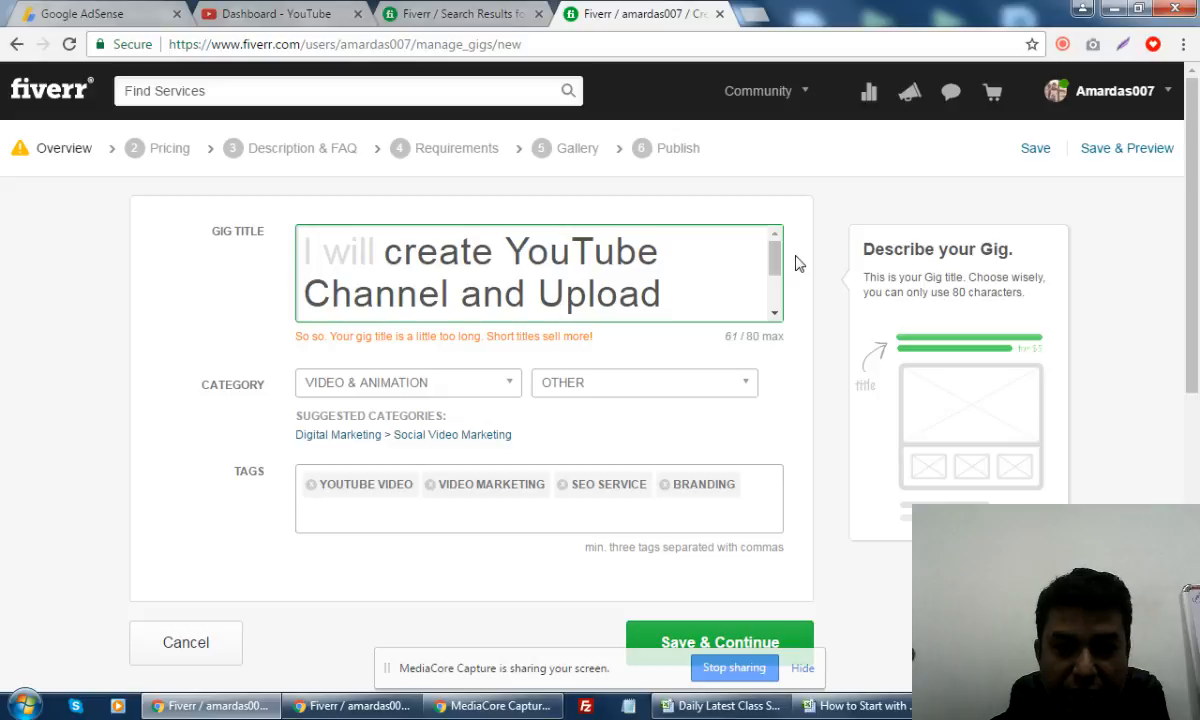
{"action": "scroll", "coordinate": [773, 268], "scroll_direction": "down", "scroll_amount": 1}
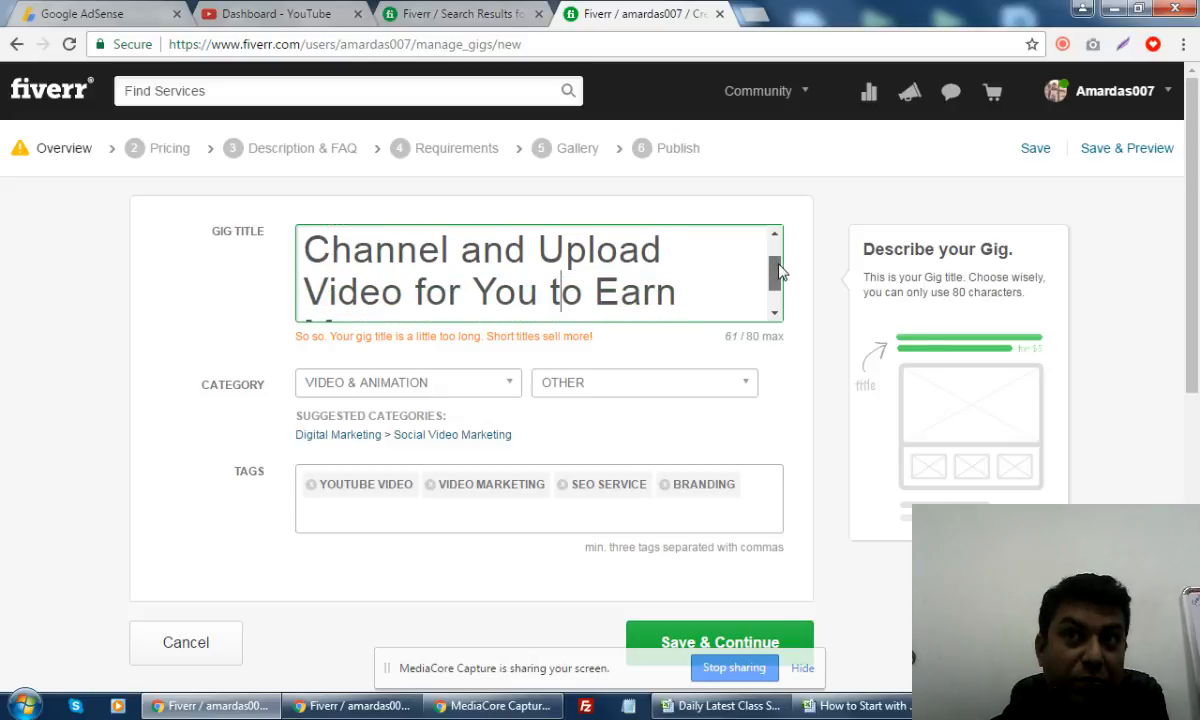
{"action": "mouse_move", "coordinate": [779, 265]}
{"action": "left_mouse_down"}
{"action": "mouse_move", "coordinate": [783, 278]}
{"action": "mouse_move", "coordinate": [783, 261]}
{"action": "left_mouse_up"}
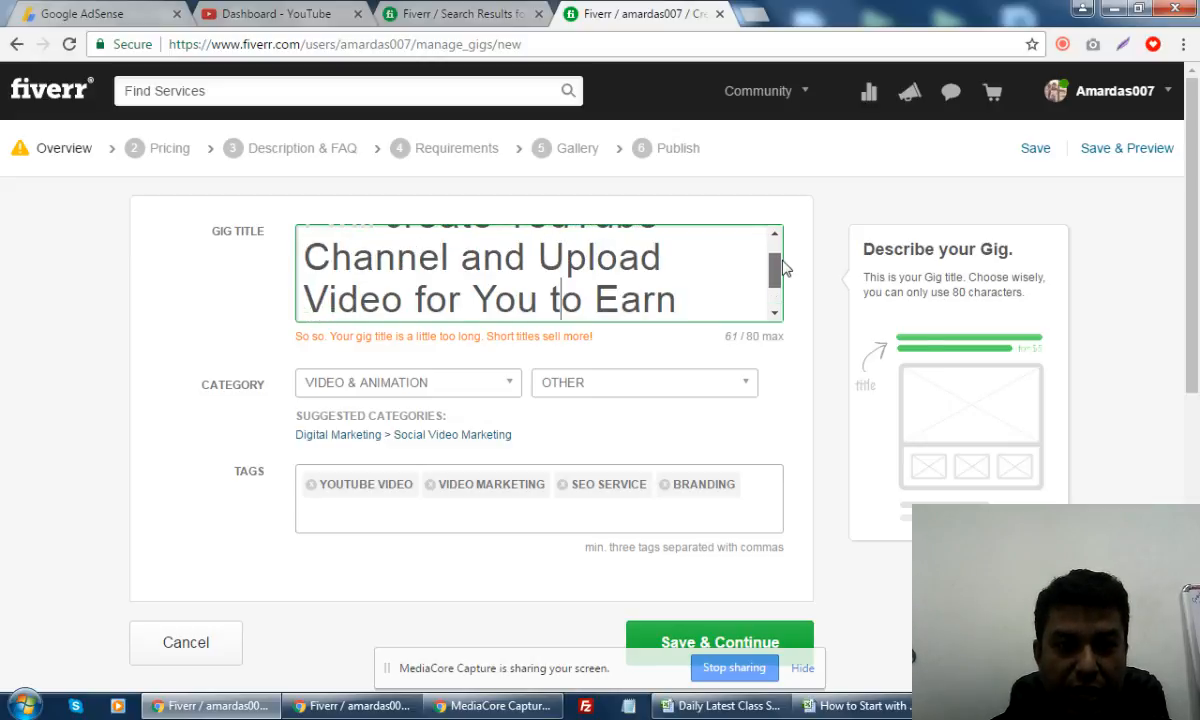
{"action": "scroll", "coordinate": [783, 268], "scroll_direction": "down", "scroll_amount": 1}
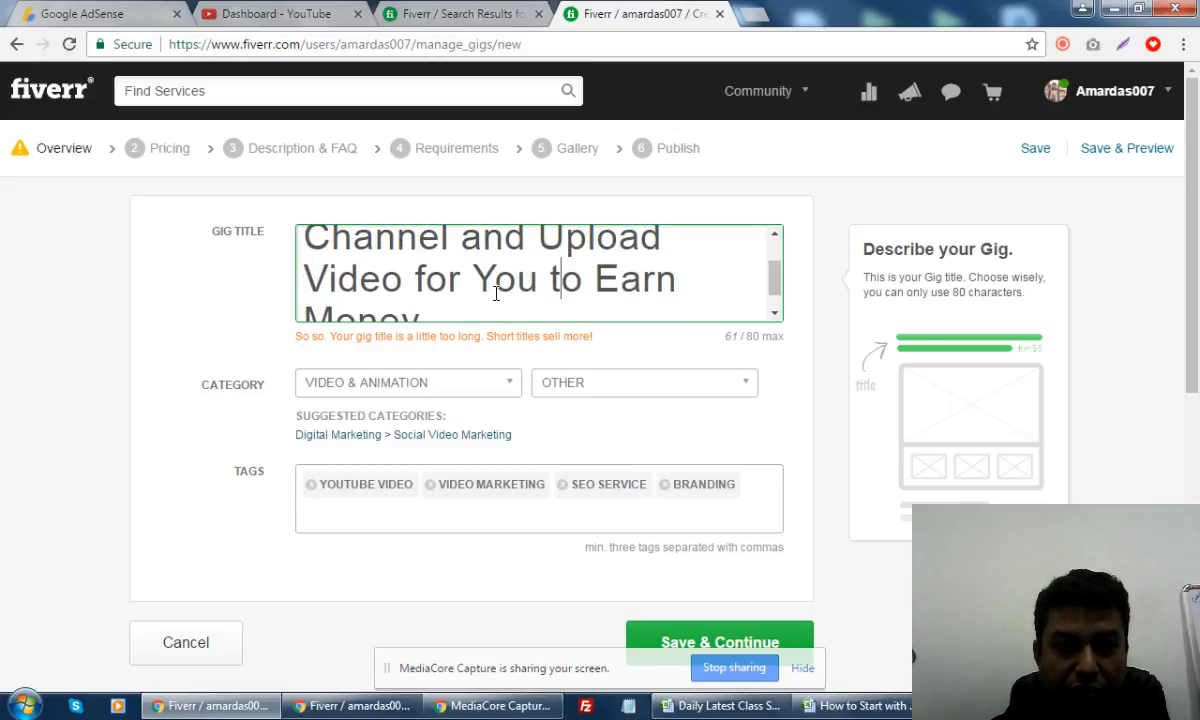
- Shorten "You" to "U" in the gig title, and save the gig overview to continue to pricing
{"action": "left_click_drag", "start_coordinate": [538, 280], "coordinate": [483, 281]}
{"action": "type", "text": "U"}
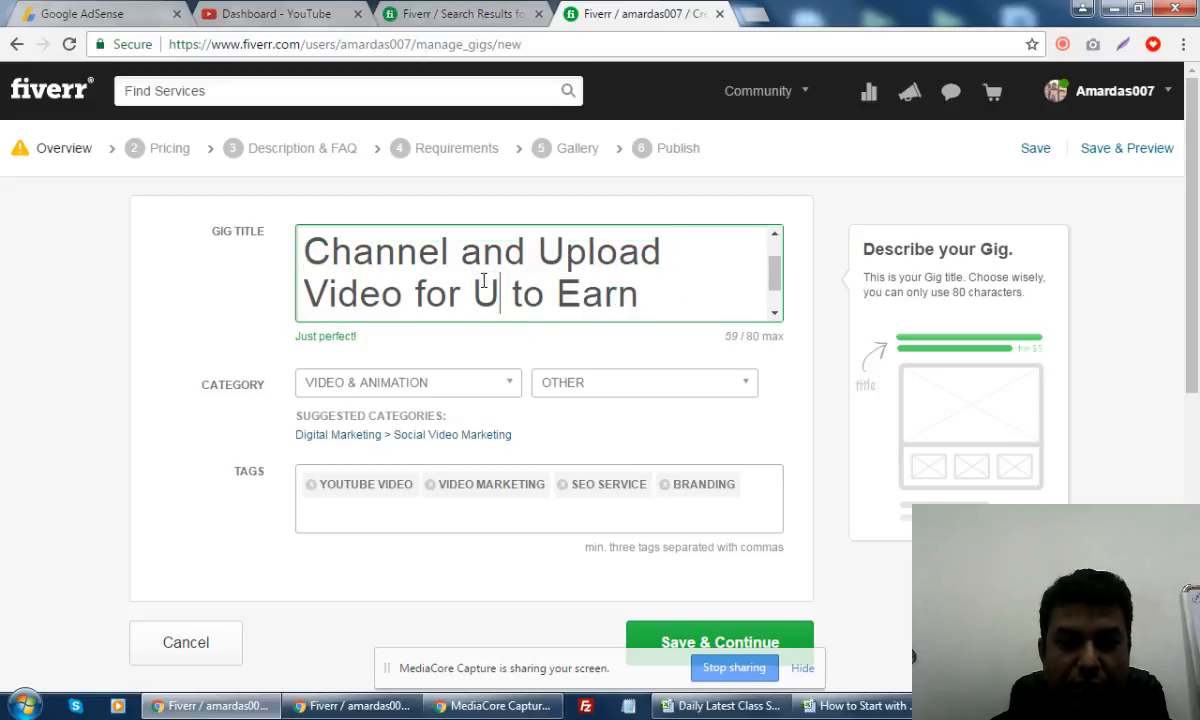
{"action": "scroll", "coordinate": [778, 295], "scroll_direction": "down", "scroll_amount": 1}
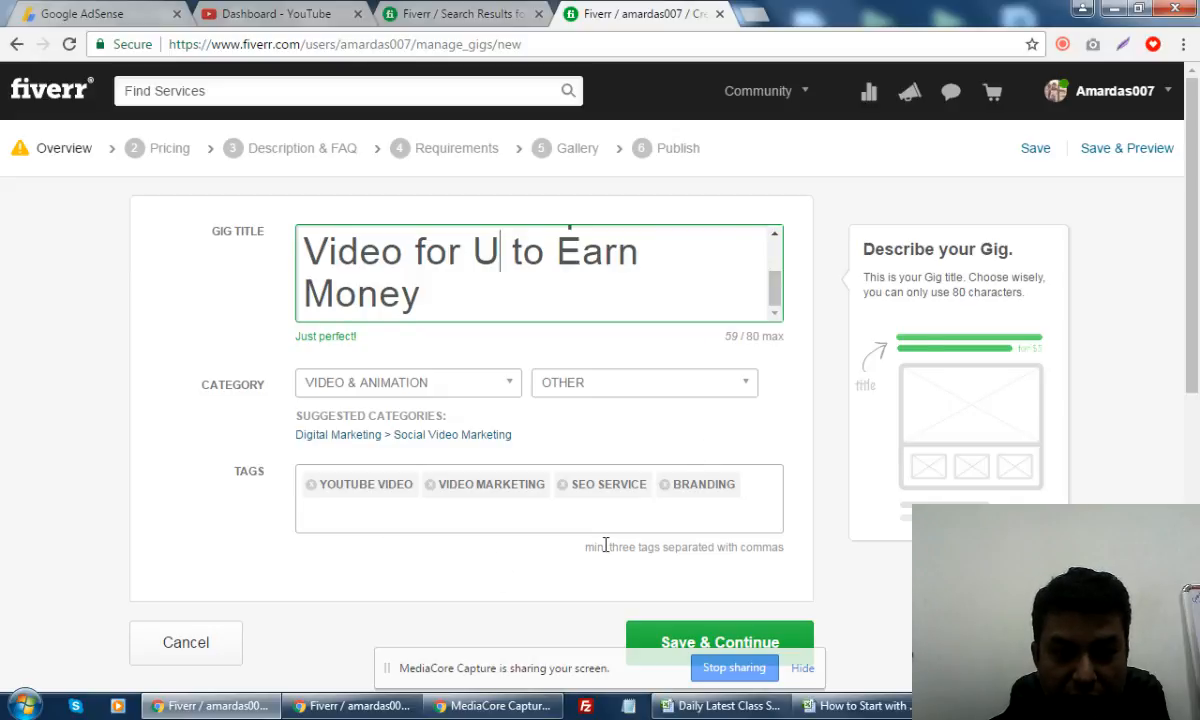
{"action": "scroll", "coordinate": [730, 540], "scroll_direction": "down", "scroll_amount": 2}
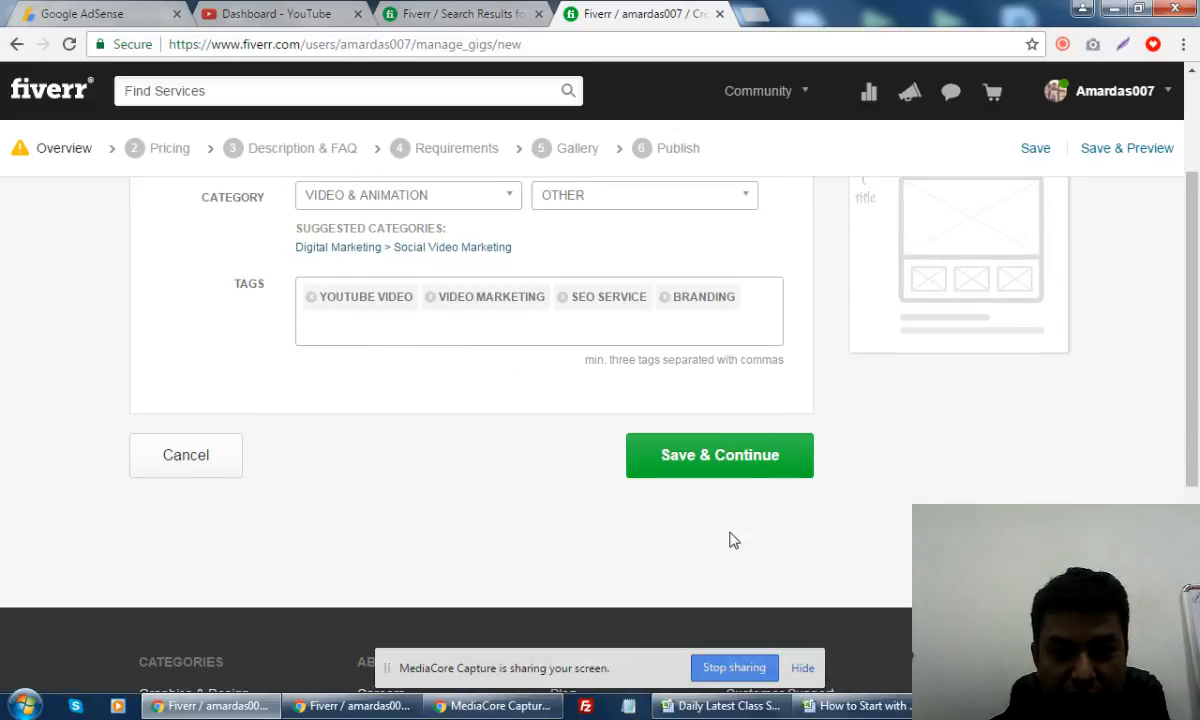
{"action": "left_click", "coordinate": [706, 460]}
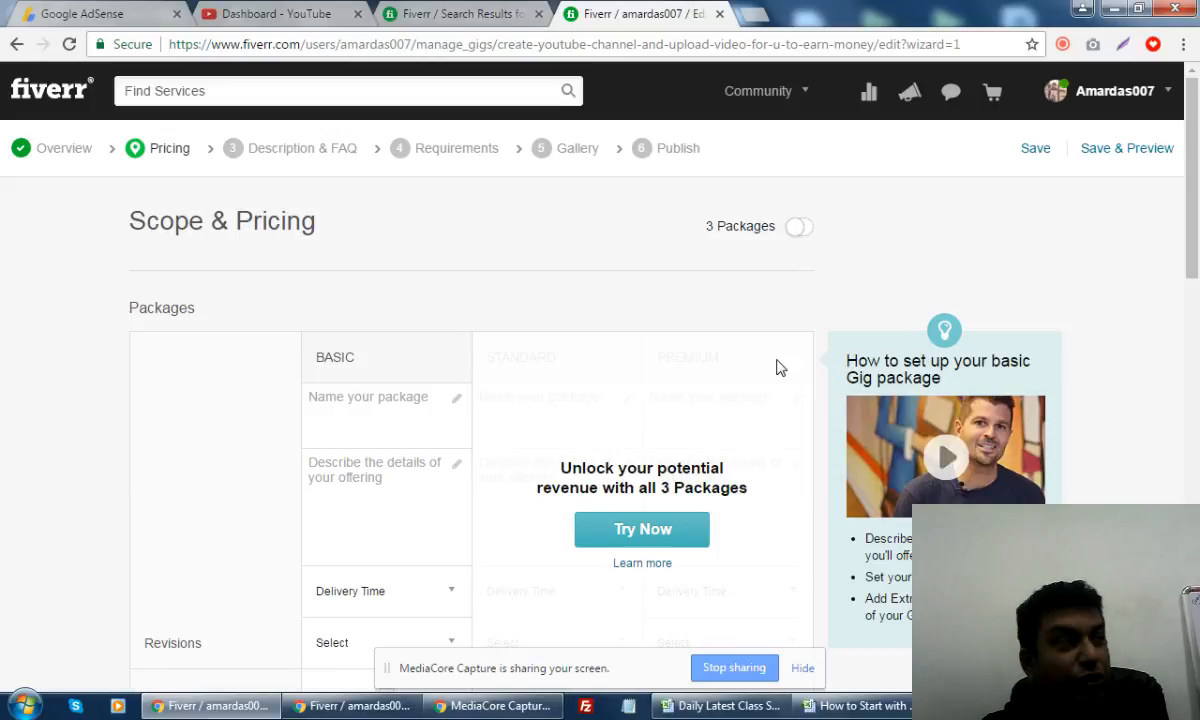
{"action": "left_click", "coordinate": [801, 234]}
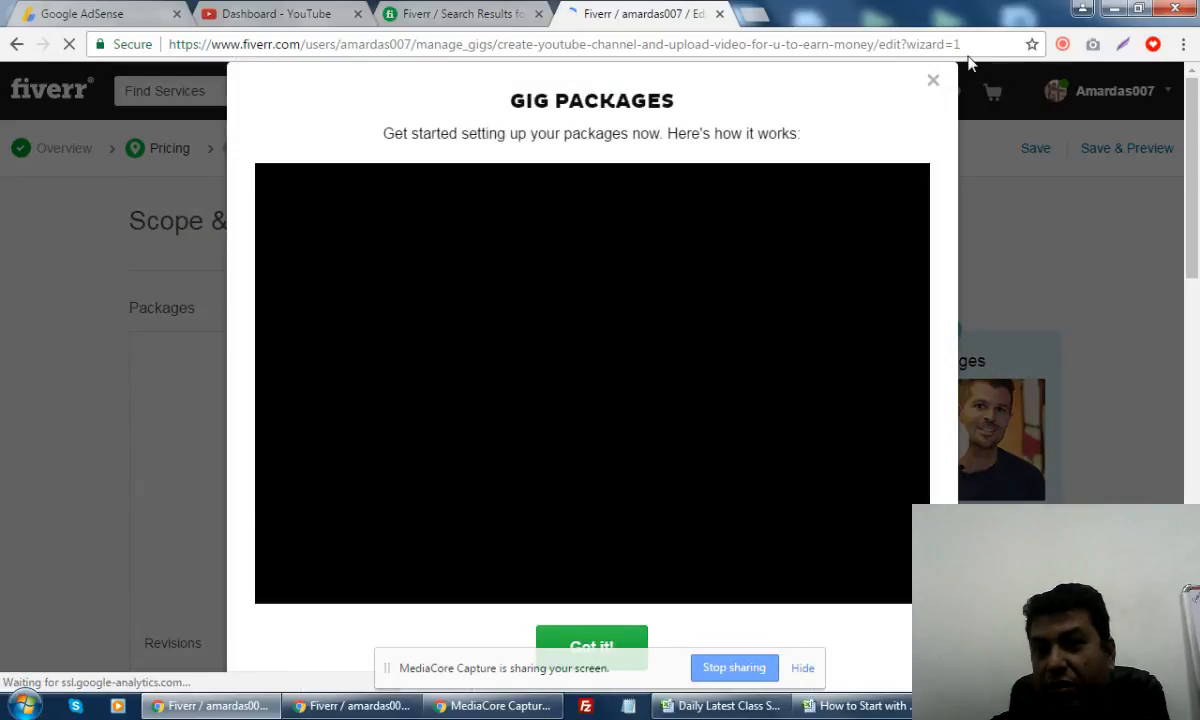
{"action": "left_click", "coordinate": [932, 83]}
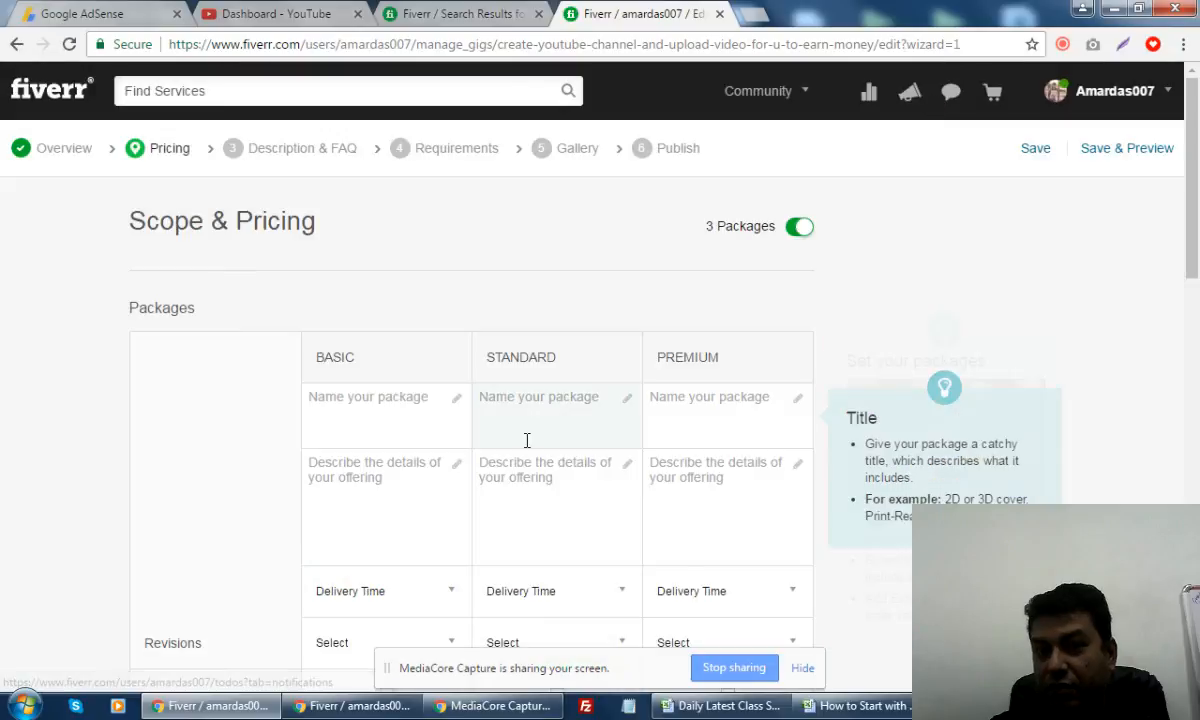
{"action": "mouse_move", "coordinate": [520, 703]}
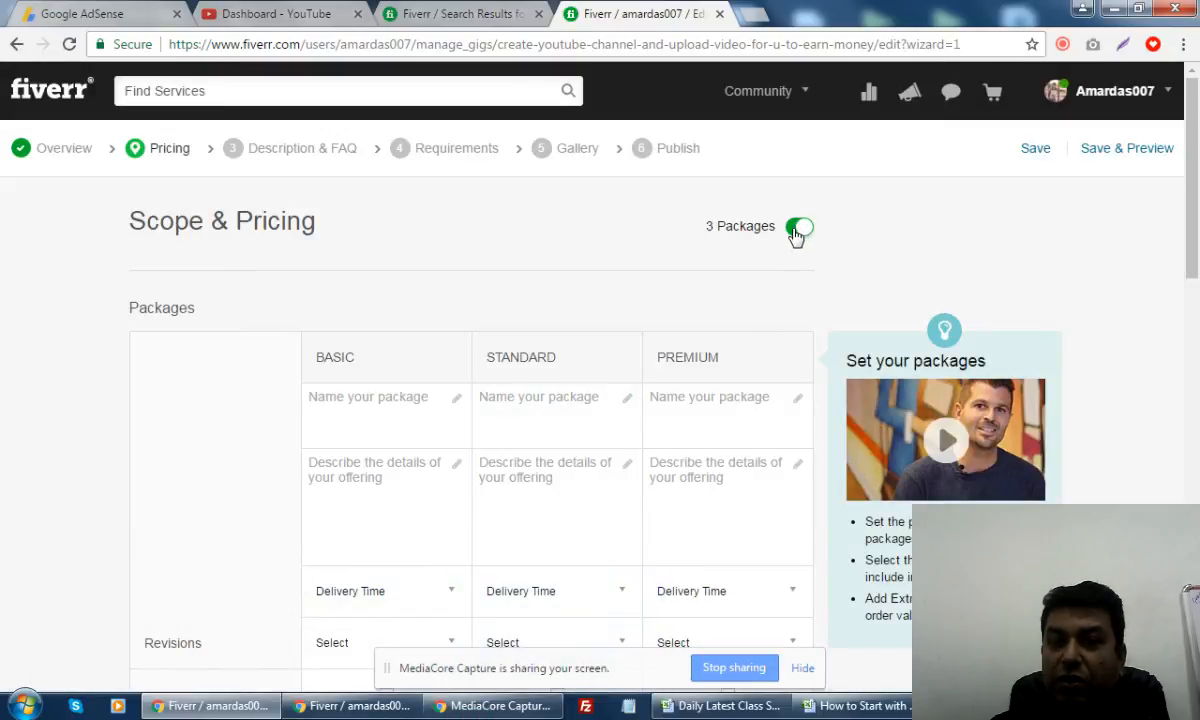
{"action": "left_click", "coordinate": [800, 228]}
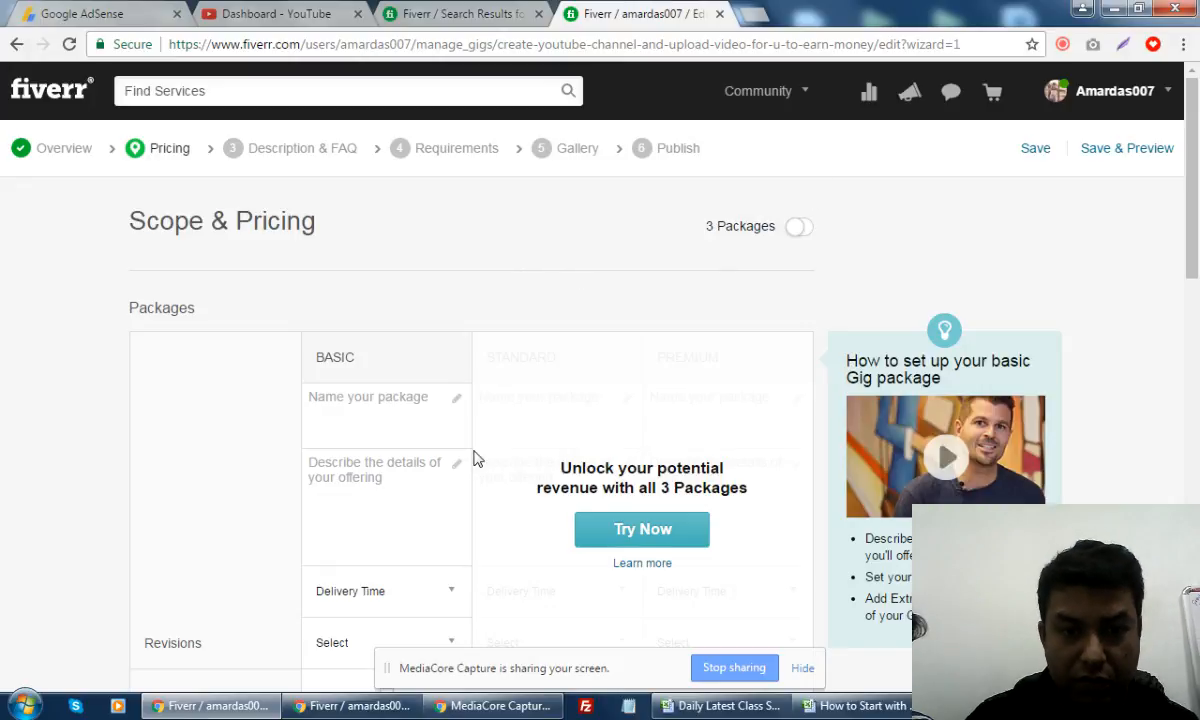
- Name the basic package "Basic Package"
{"action": "left_click", "coordinate": [400, 405]}
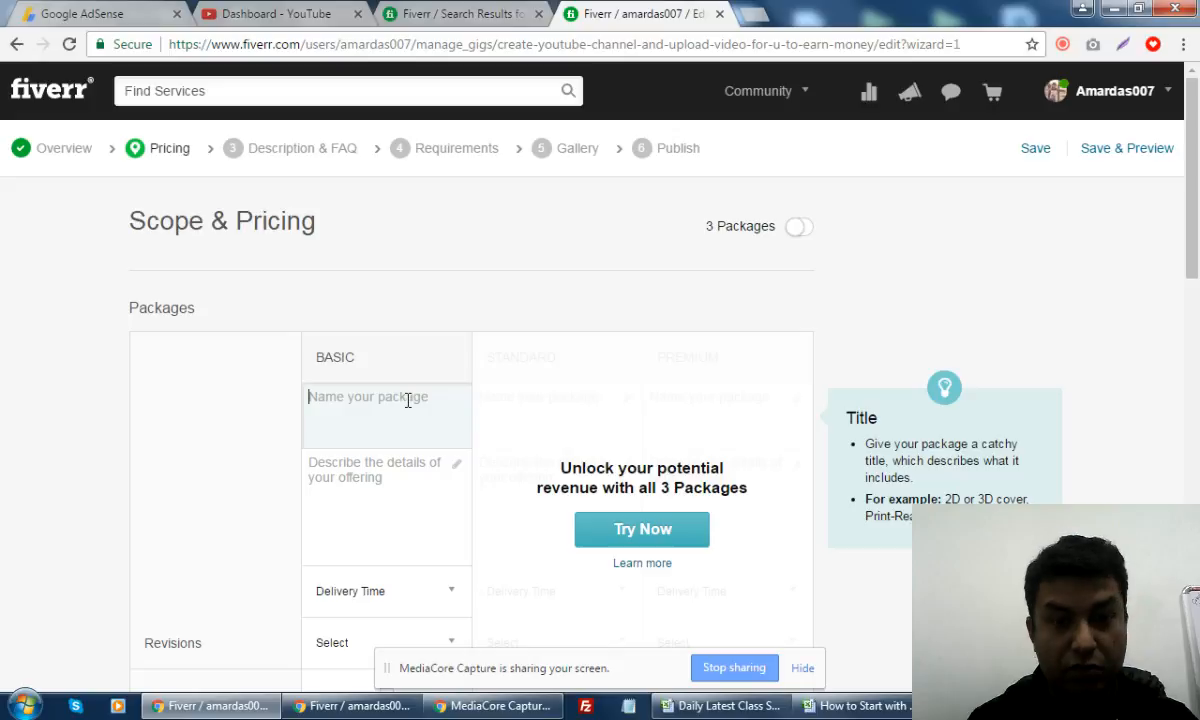
{"action": "type", "text": "Basic APckag"}
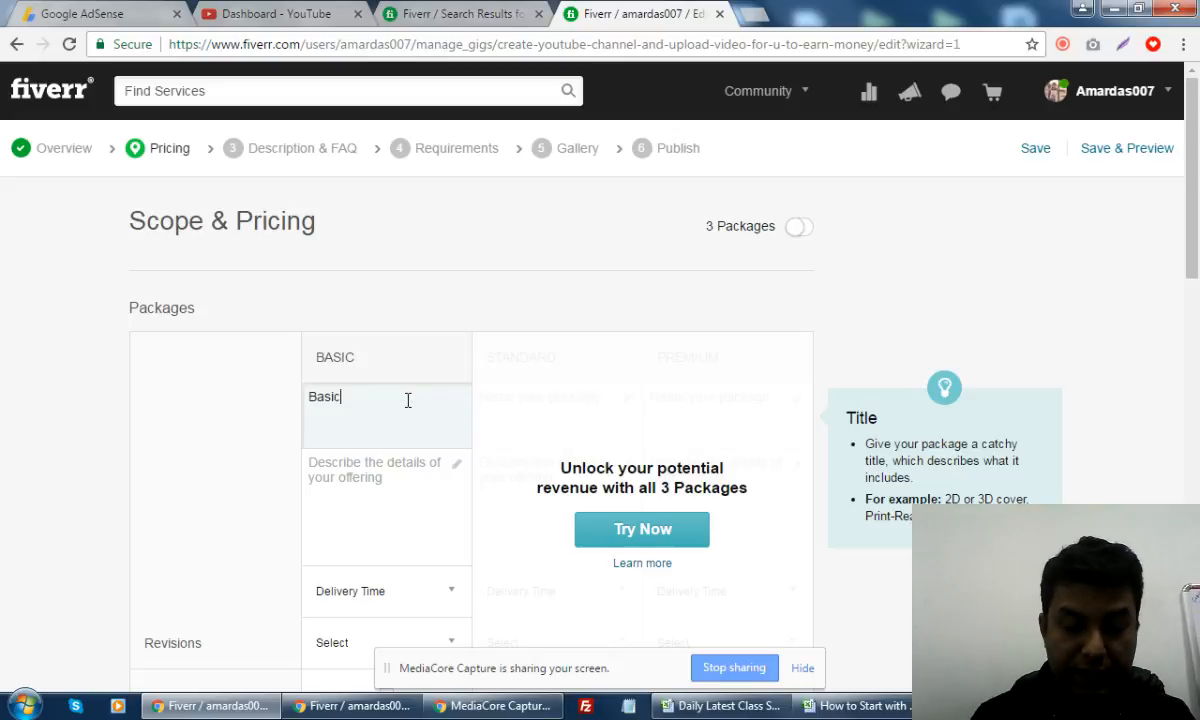
{"action": "key", "text": "BackSpace"}
{"action": "key", "text": "BackSpace"}
{"action": "key", "text": "BackSpace"}
{"action": "key", "text": "BackSpace"}
{"action": "key", "text": "BackSpace"}
{"action": "key", "text": "BackSpace"}
{"action": "key", "text": "BackSpace"}
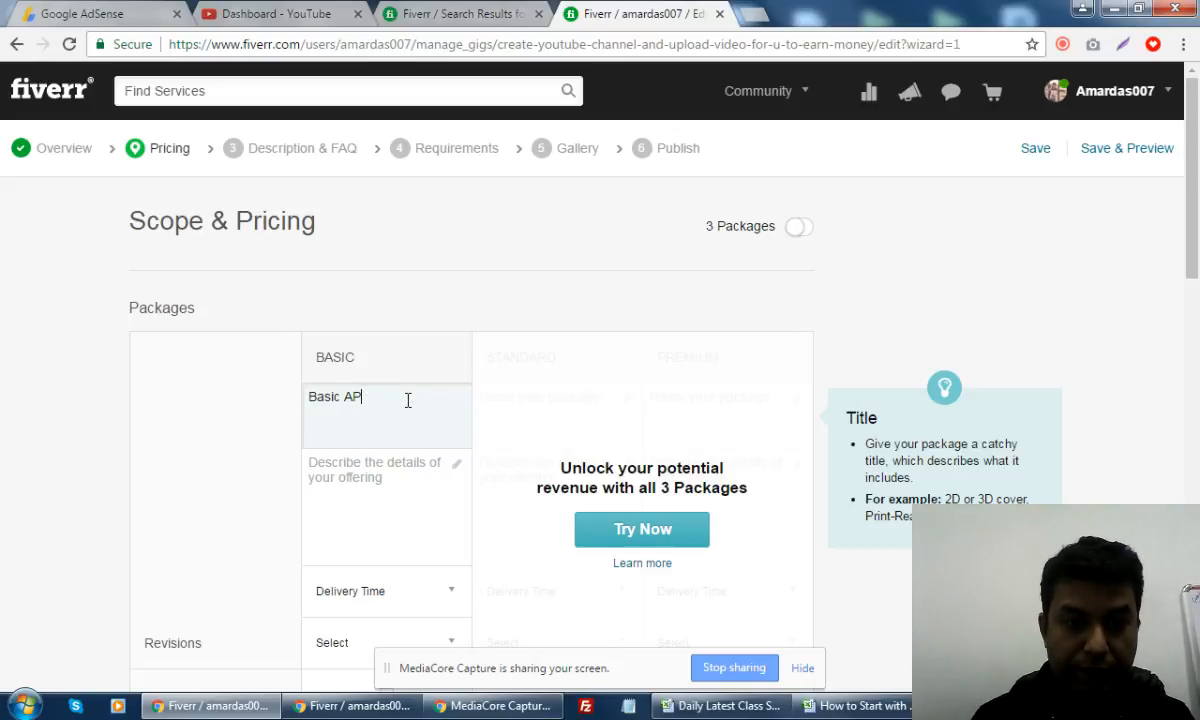
{"action": "type", "text": "Package"}
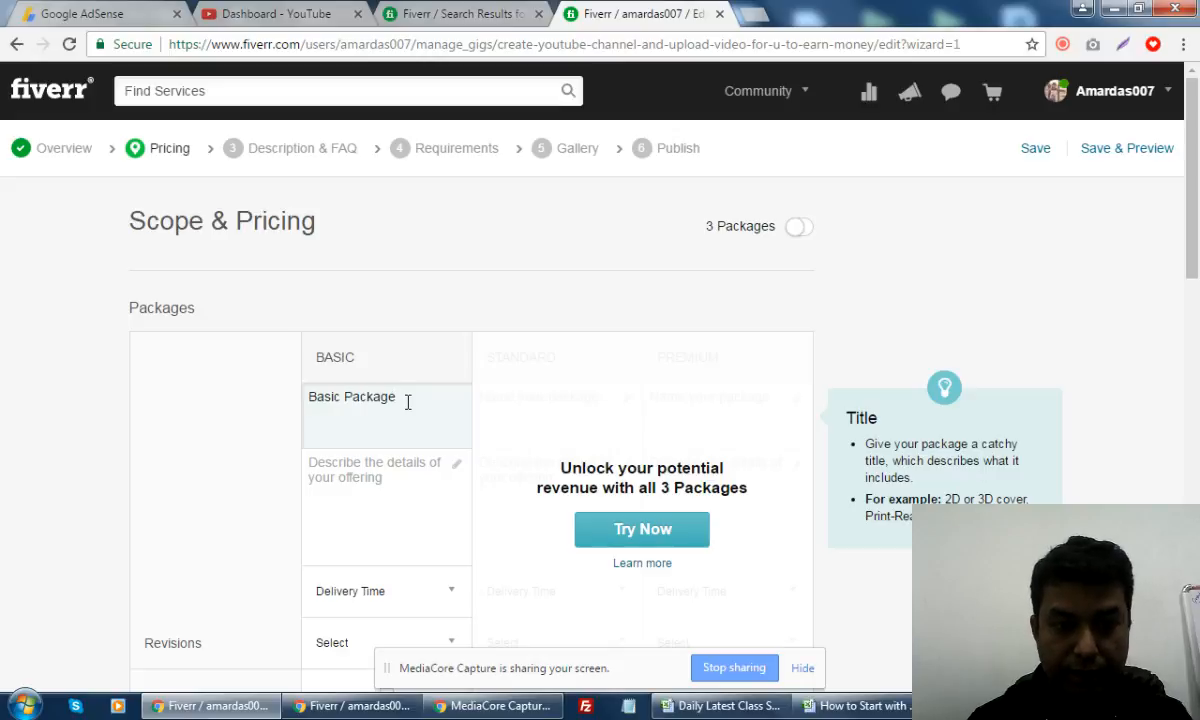
- Describe the basic package's offering as "I will Create and Optimize Your Youtube Channel and Uplaod 1 video"
{"action": "left_click", "coordinate": [405, 481]}
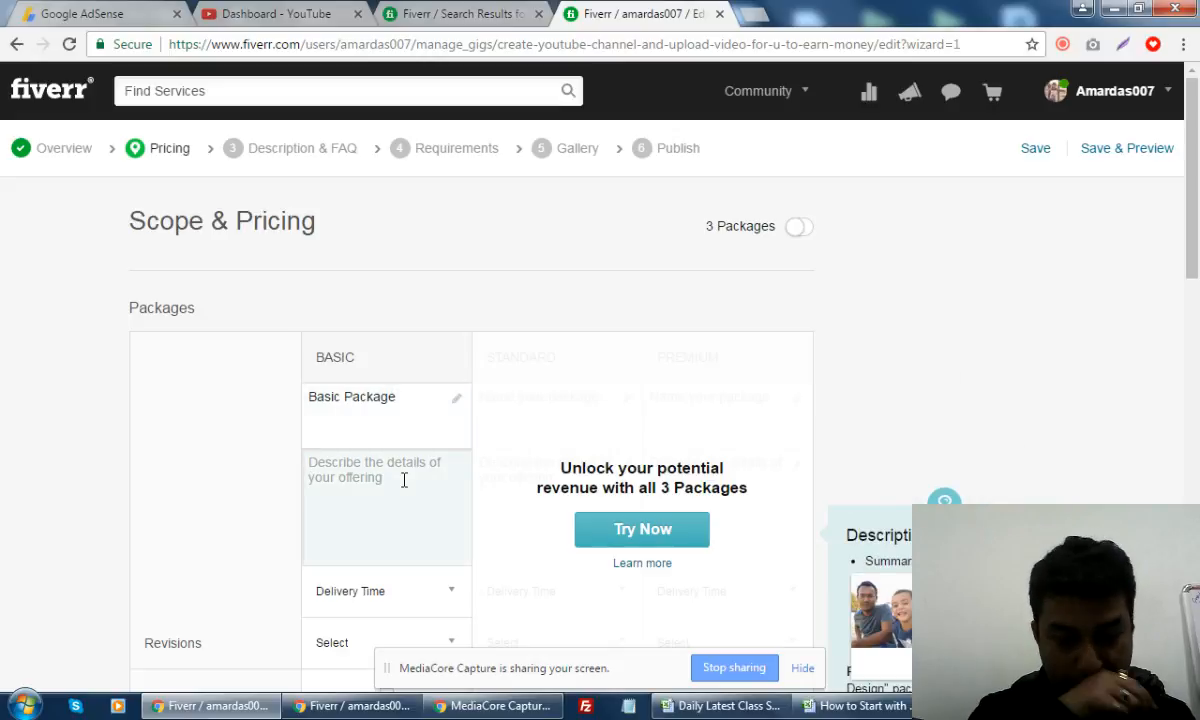
{"action": "type", "text": "I will"}
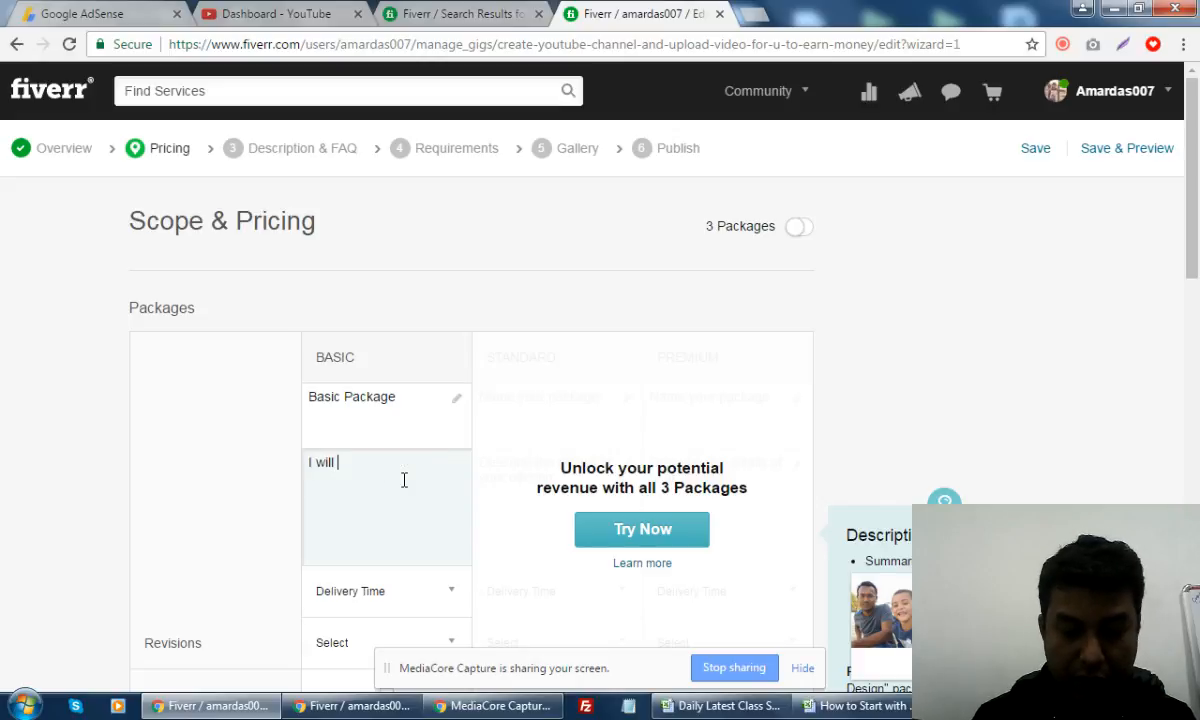
{"action": "type", "text": " upload"}
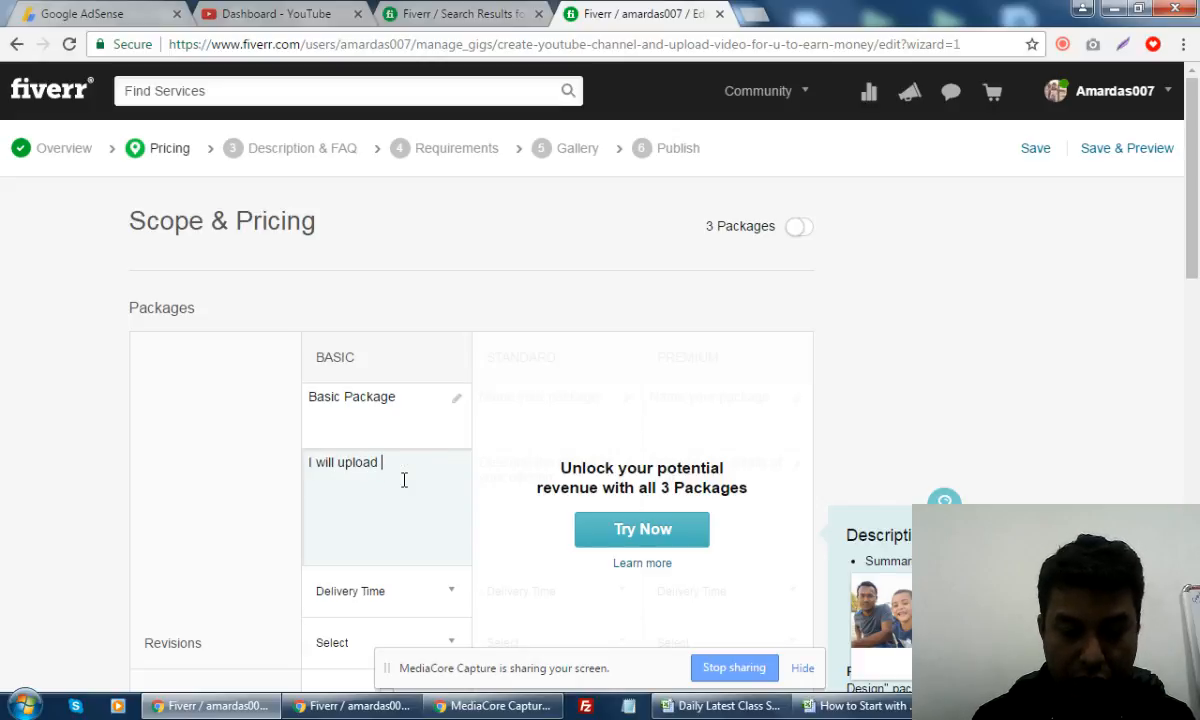
{"action": "key", "text": "BackSpace"}
{"action": "key", "text": "BackSpace"}
{"action": "key", "text": "BackSpace"}
{"action": "key", "text": "BackSpace"}
{"action": "key", "text": "BackSpace"}
{"action": "key", "text": "BackSpace"}
{"action": "key", "text": "BackSpace"}
{"action": "type", "text": "Cr"}
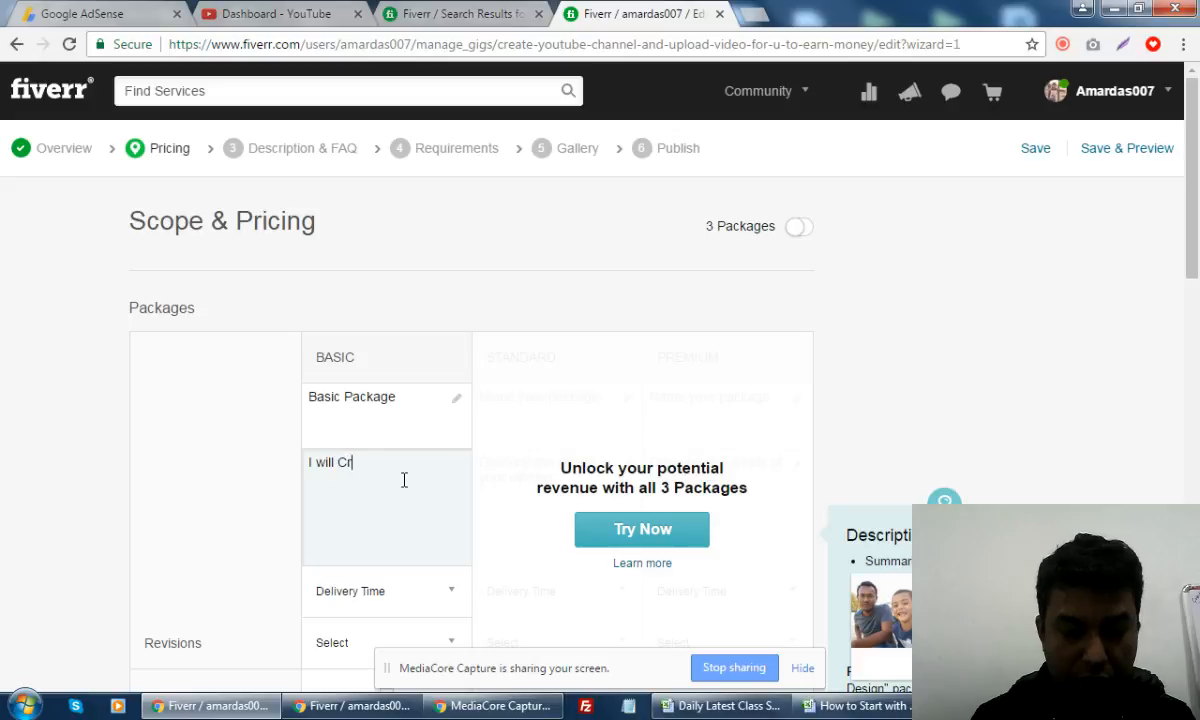
{"action": "type", "text": "eate and O"}
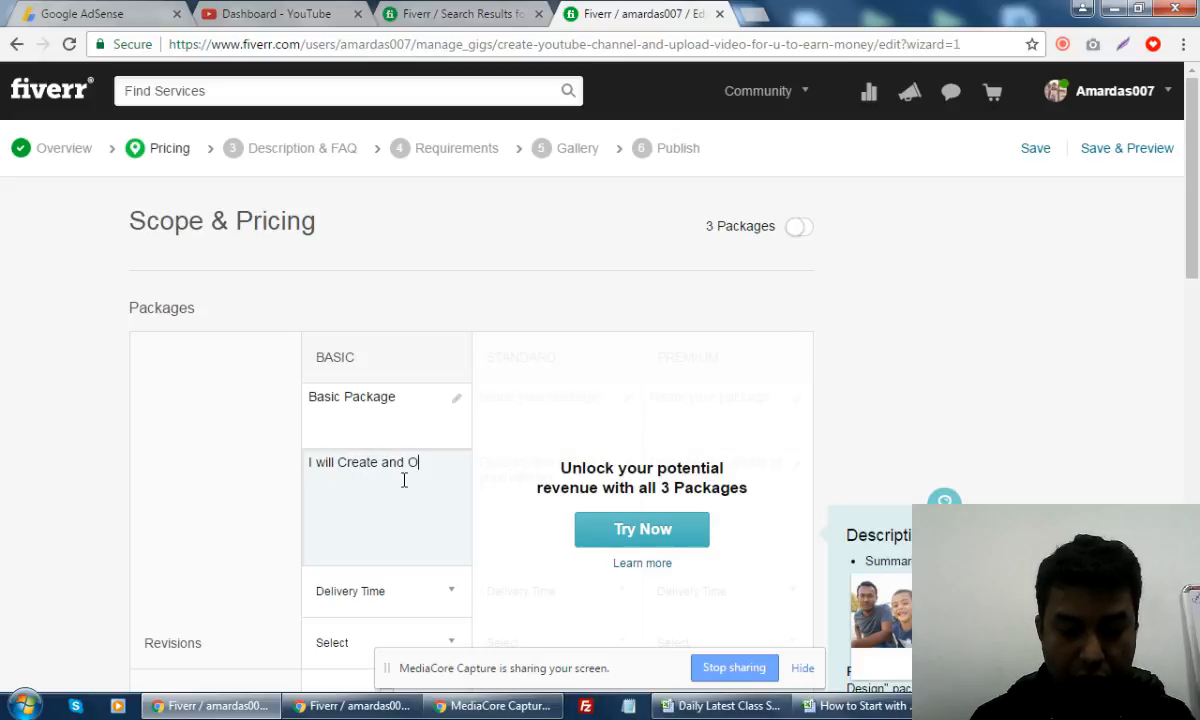
{"action": "type", "text": "ptimize Your"}
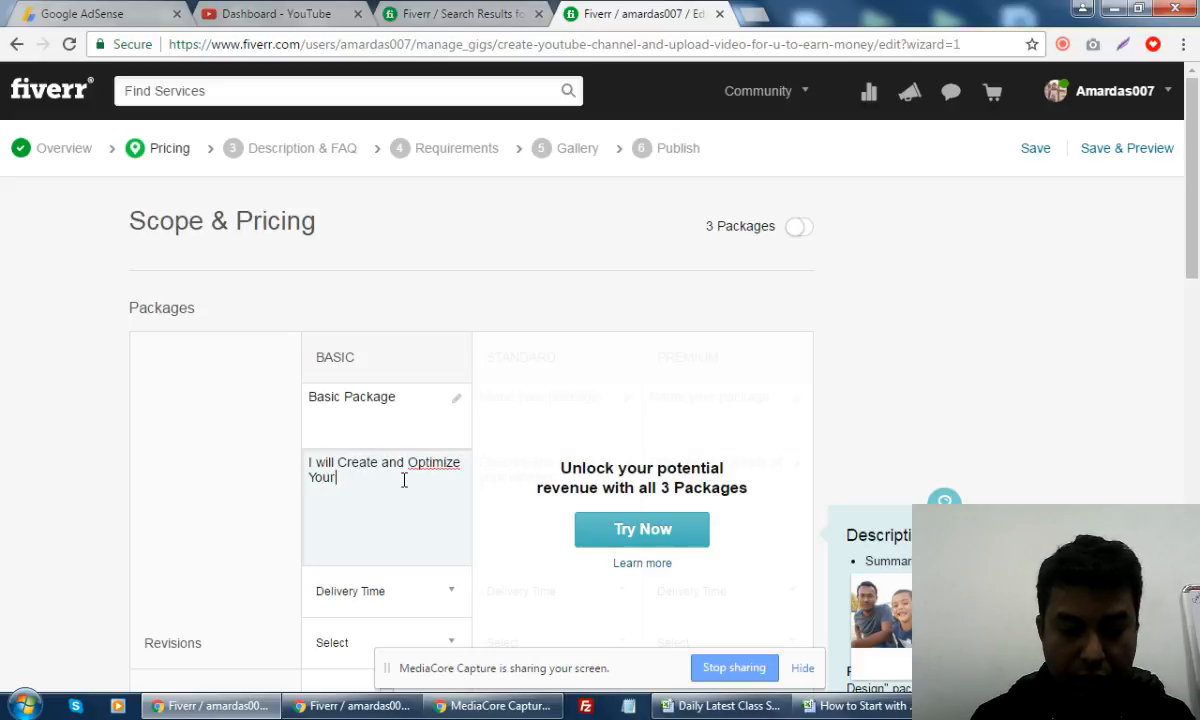
{"action": "type", "text": " Youtube Channel"}
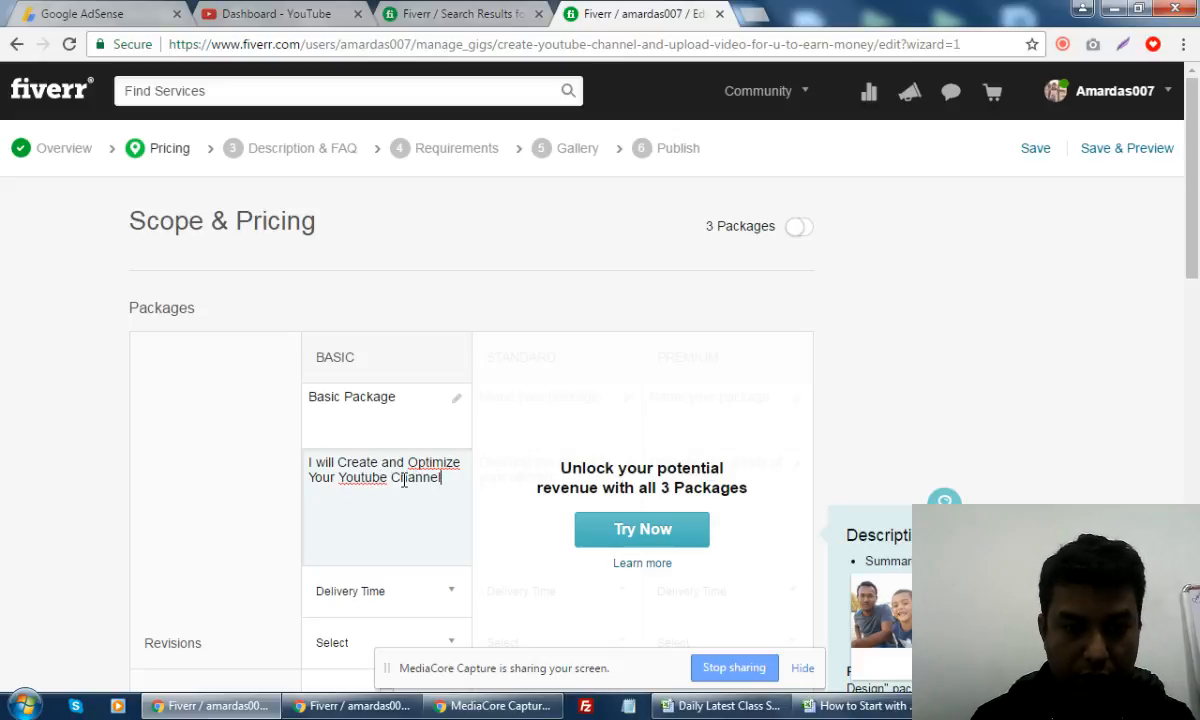
{"action": "type", "text": " and Uplao"}
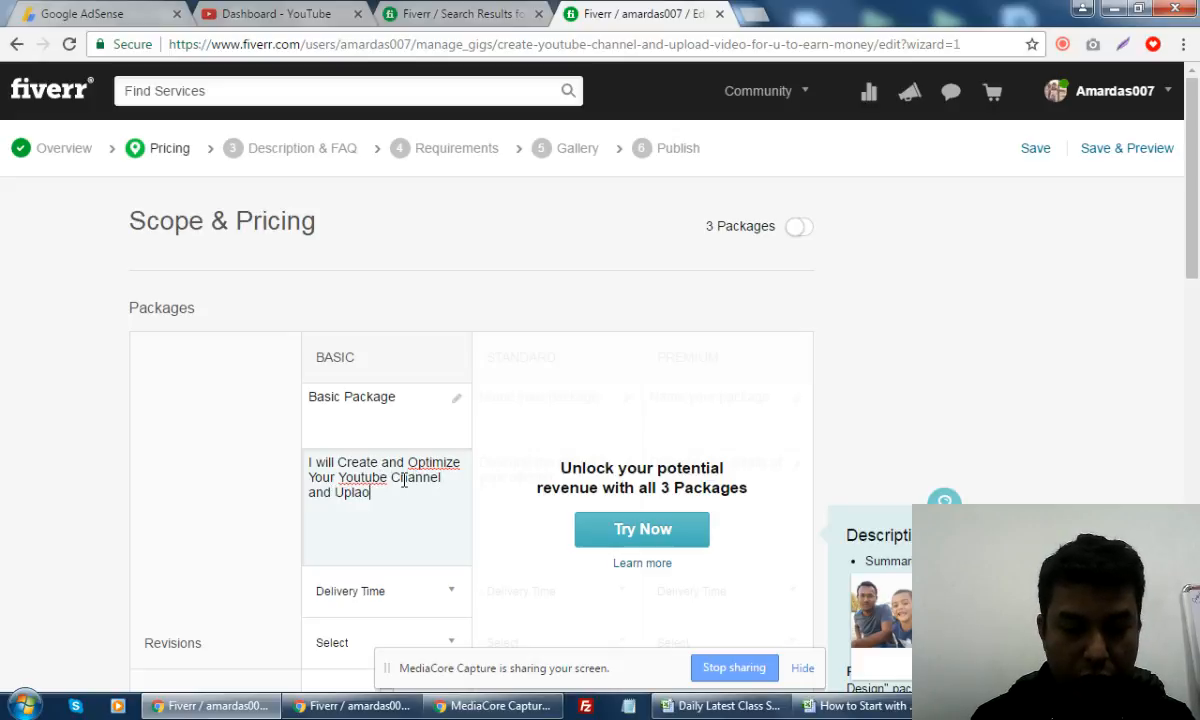
{"action": "type", "text": "d 1 "}
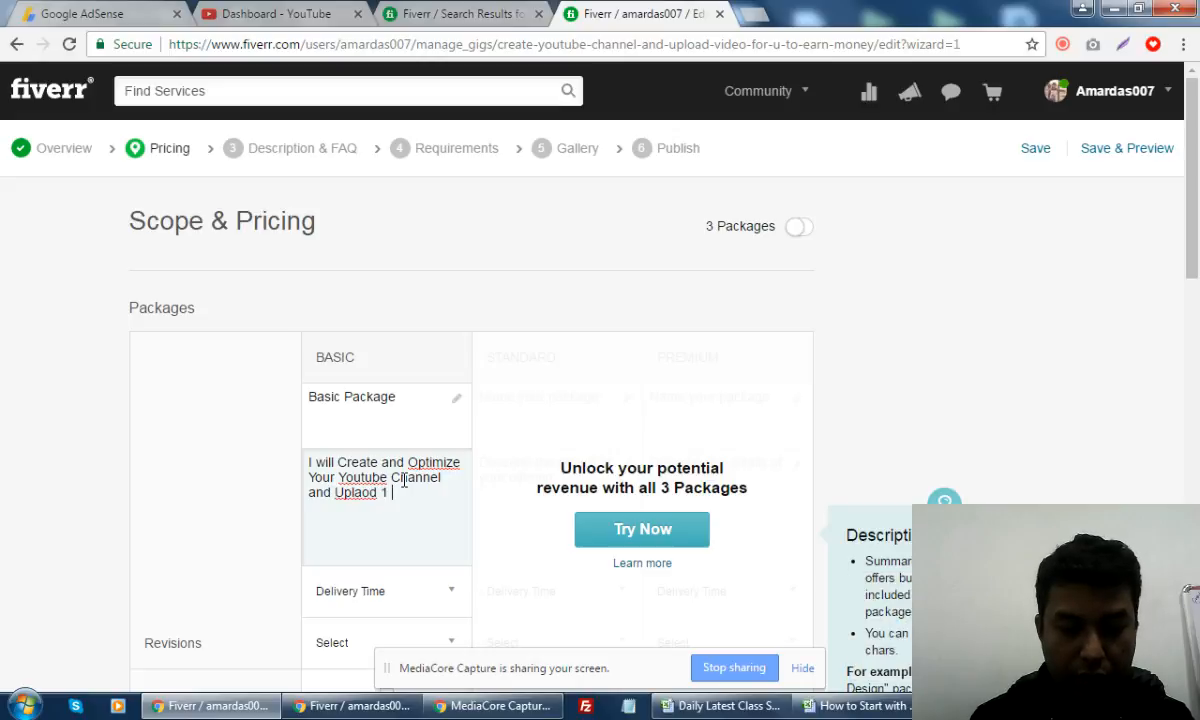
{"action": "type", "text": "video"}
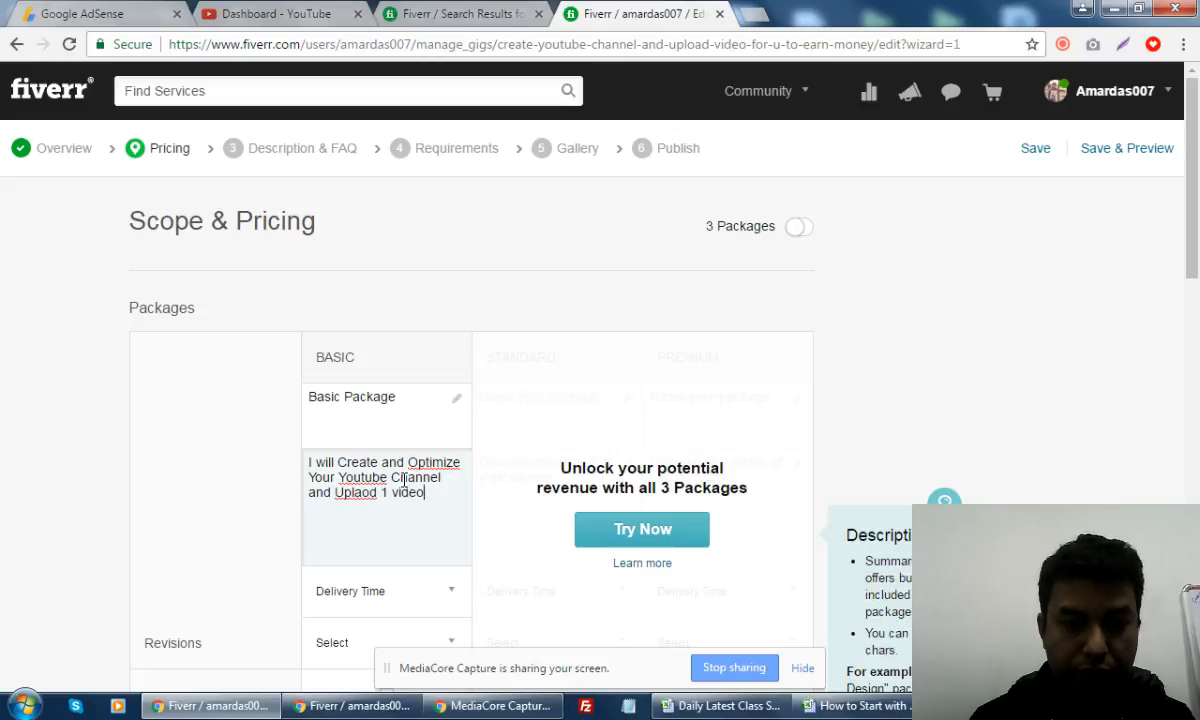
- Correct "Uplaod" to "Upload" in the basic package description, and check the spelling suggestions for "Optimize"
{"action": "left_click", "coordinate": [384, 484]}
{"action": "key", "text": "BackSpace"}
{"action": "key", "text": "BackSpace"}
{"action": "key", "text": "BackSpace"}
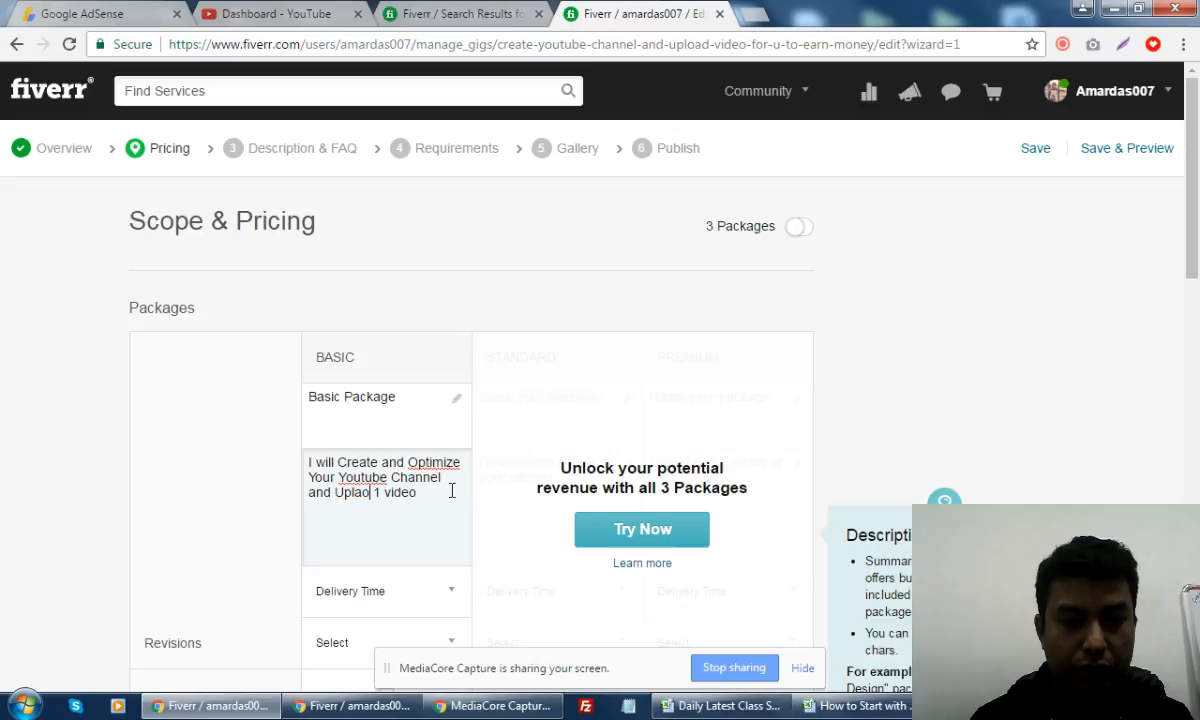
{"action": "type", "text": "oad"}
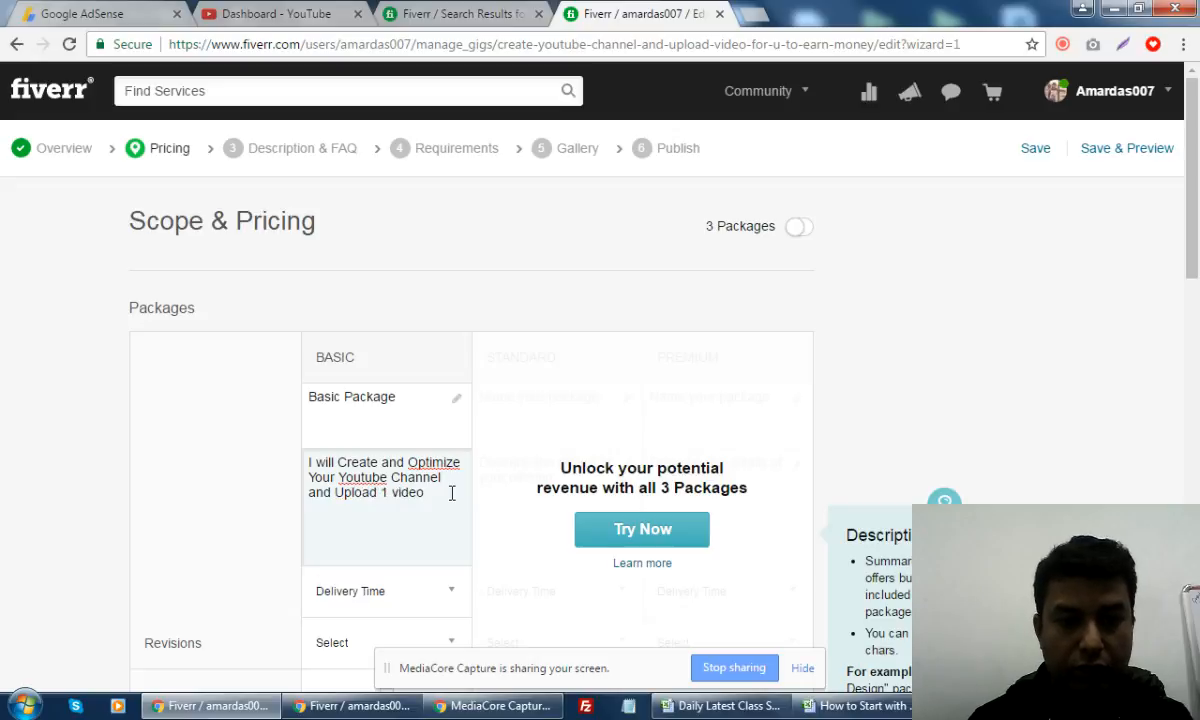
{"action": "right_click", "coordinate": [437, 462]}
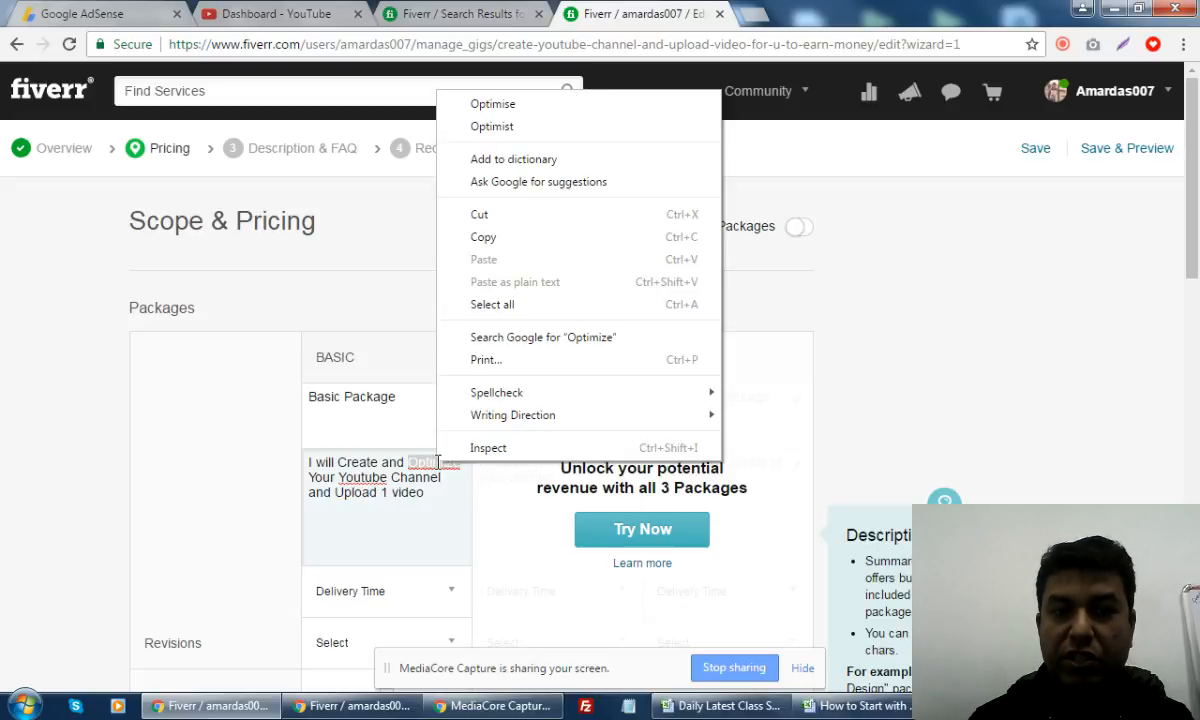
{"action": "left_click", "coordinate": [378, 514]}
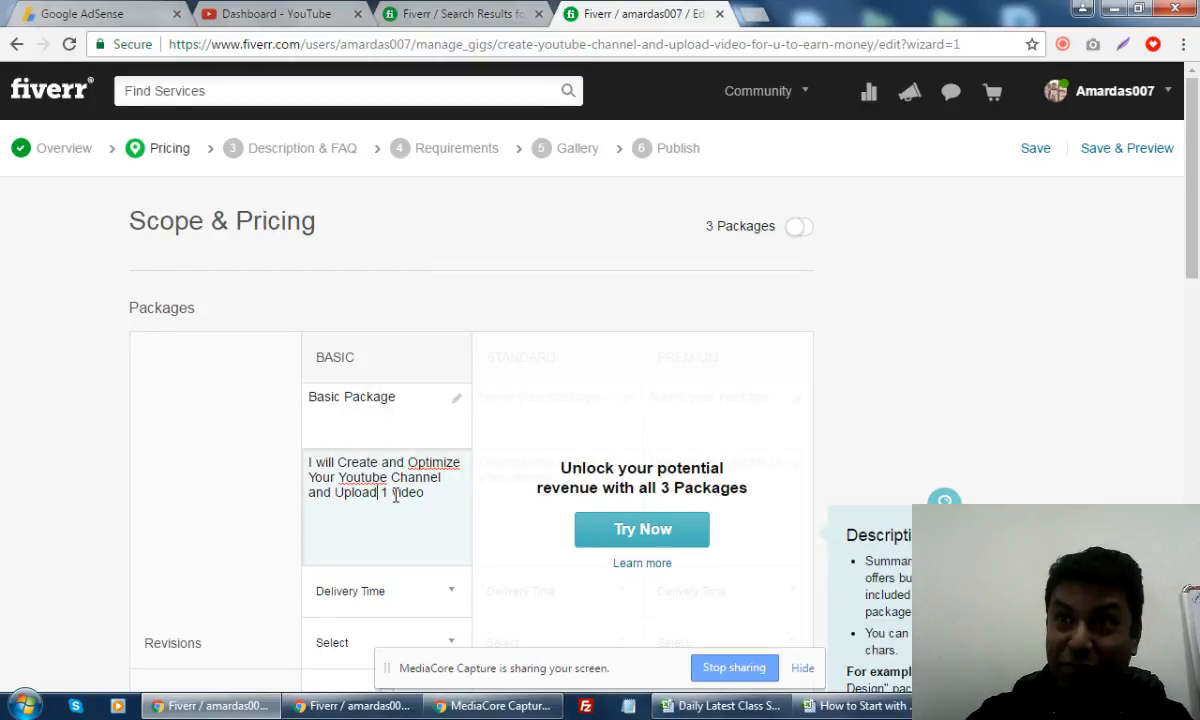
- Set the basic package's delivery time to 2 Days Delivery and its number of revisions to 0
{"action": "scroll", "coordinate": [430, 500], "scroll_direction": "down", "scroll_amount": 3}
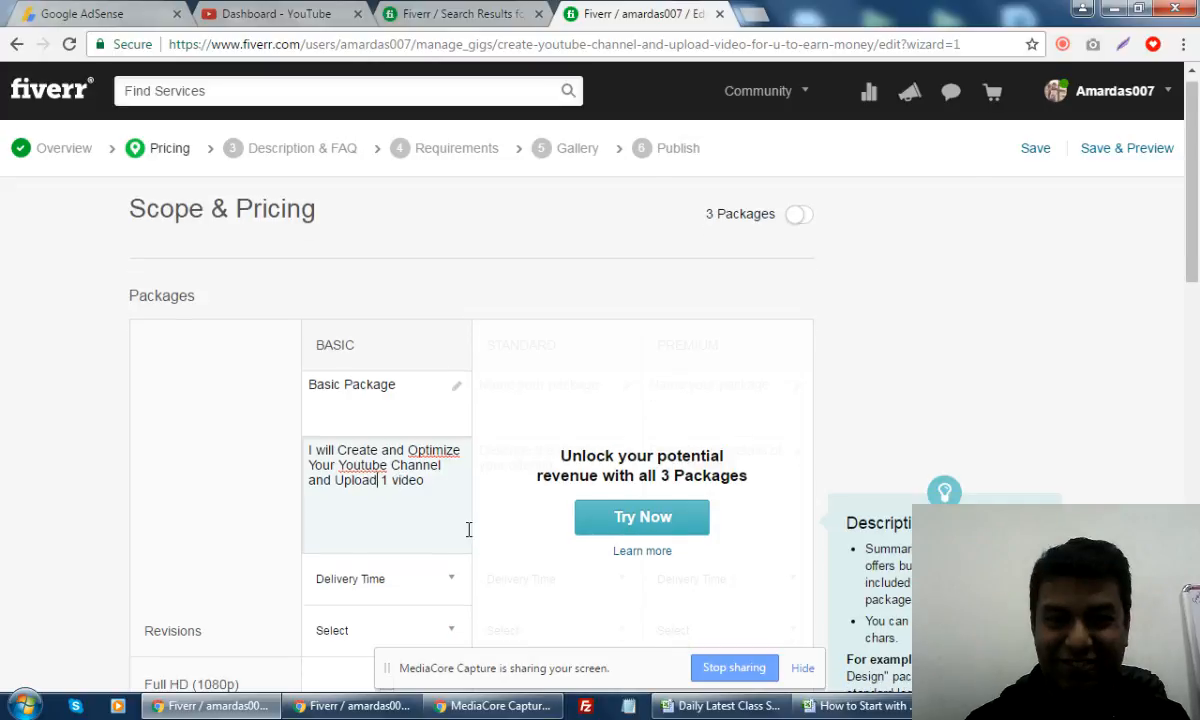
{"action": "left_click", "coordinate": [400, 322]}
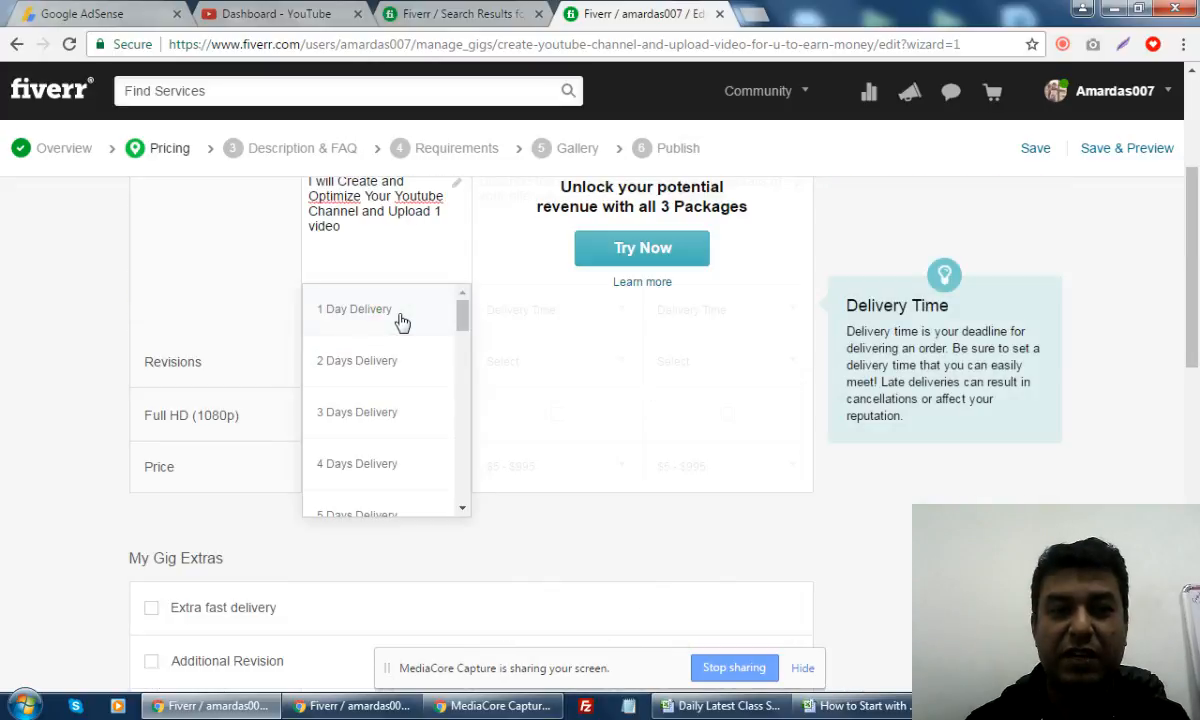
{"action": "left_click", "coordinate": [371, 371]}
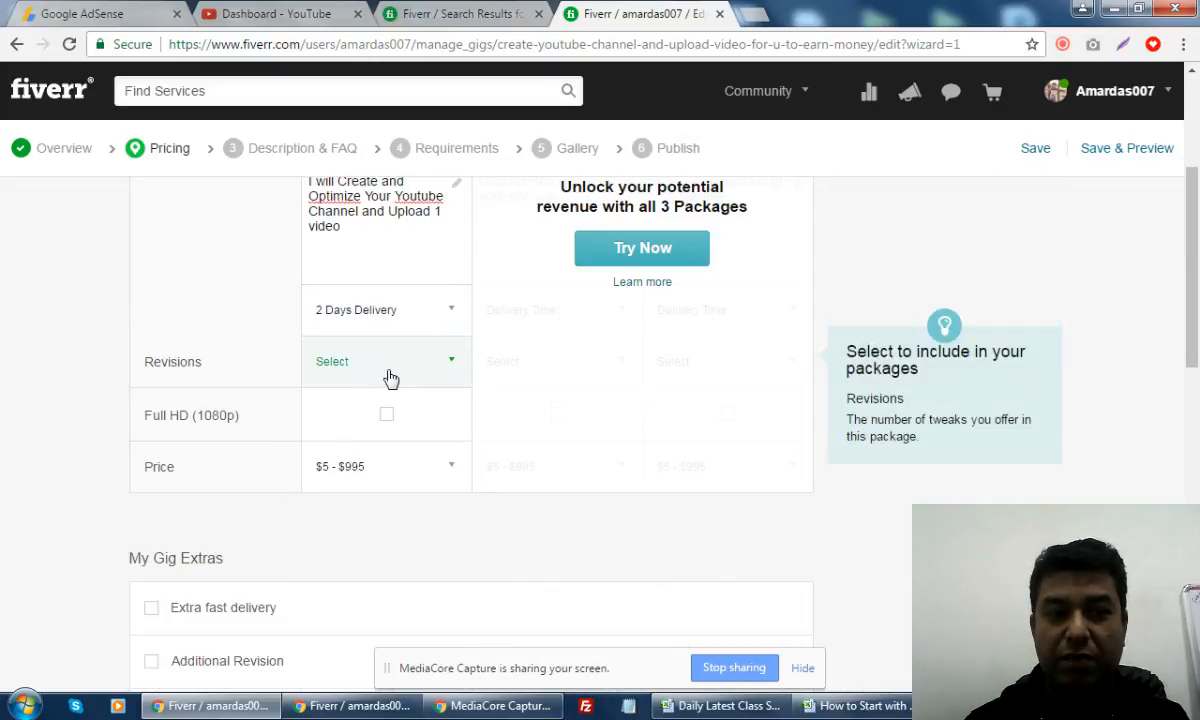
{"action": "left_click", "coordinate": [370, 368]}
{"action": "left_click", "coordinate": [342, 414]}
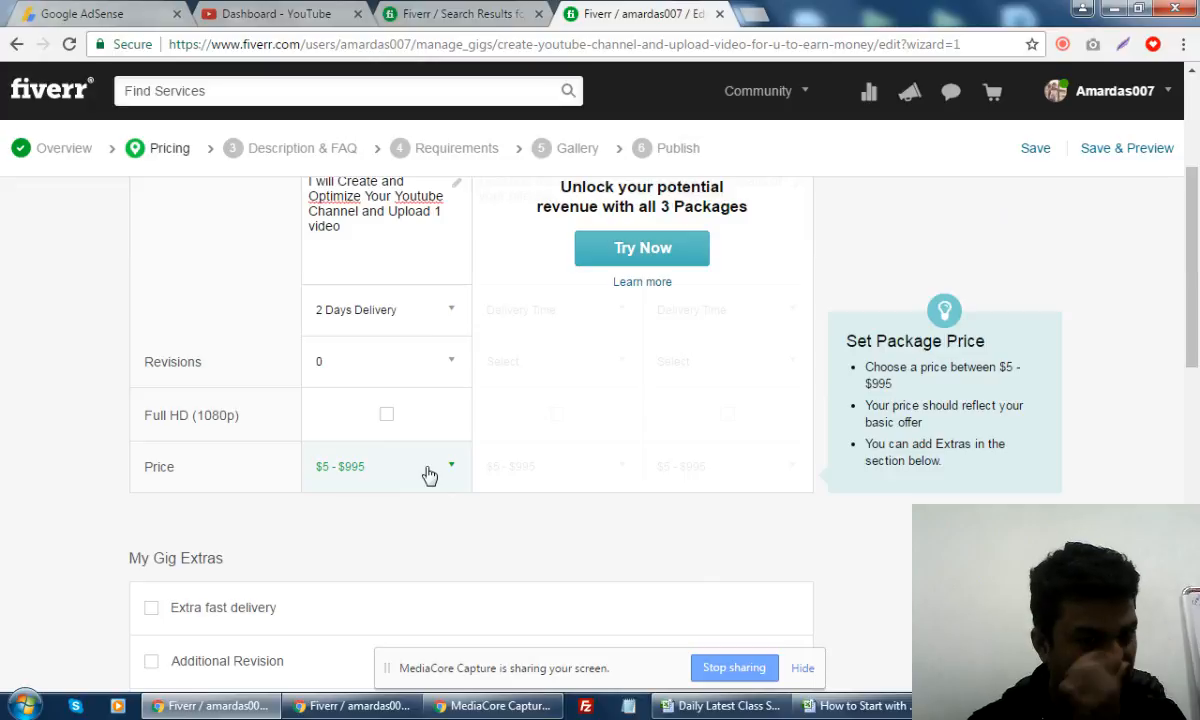
- Include Full HD (1080p) in the basic package and set its price to $5
{"action": "left_click", "coordinate": [388, 420]}
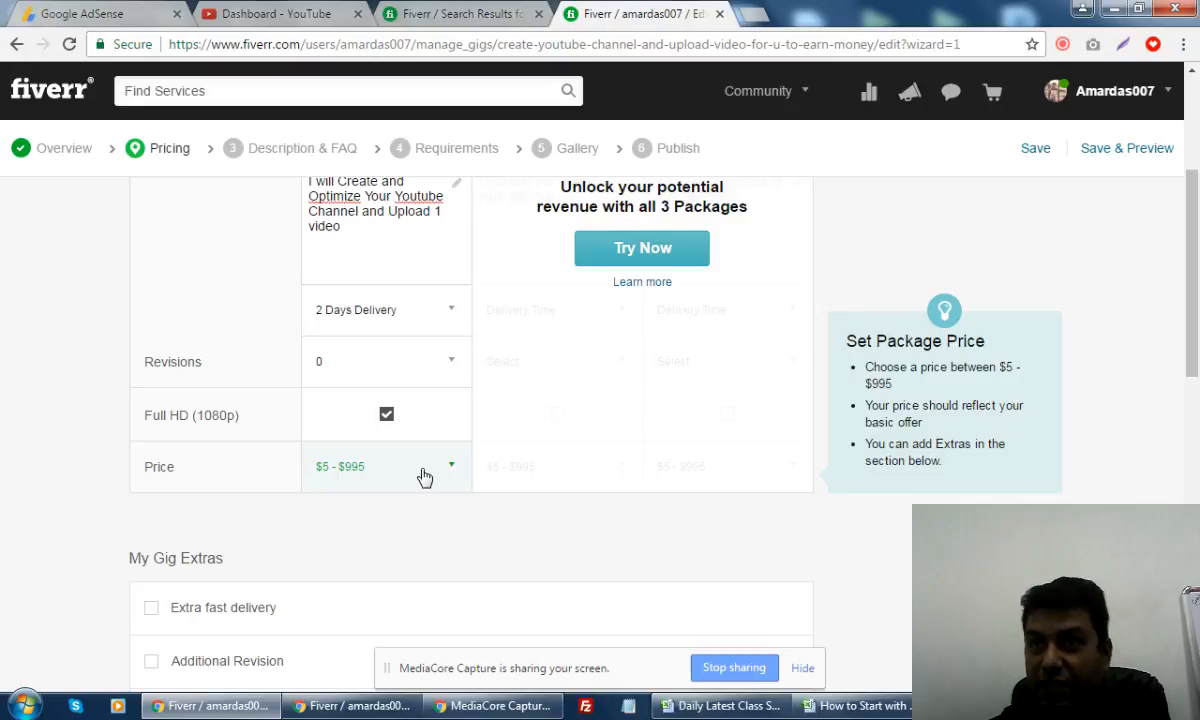
{"action": "left_click", "coordinate": [424, 478]}
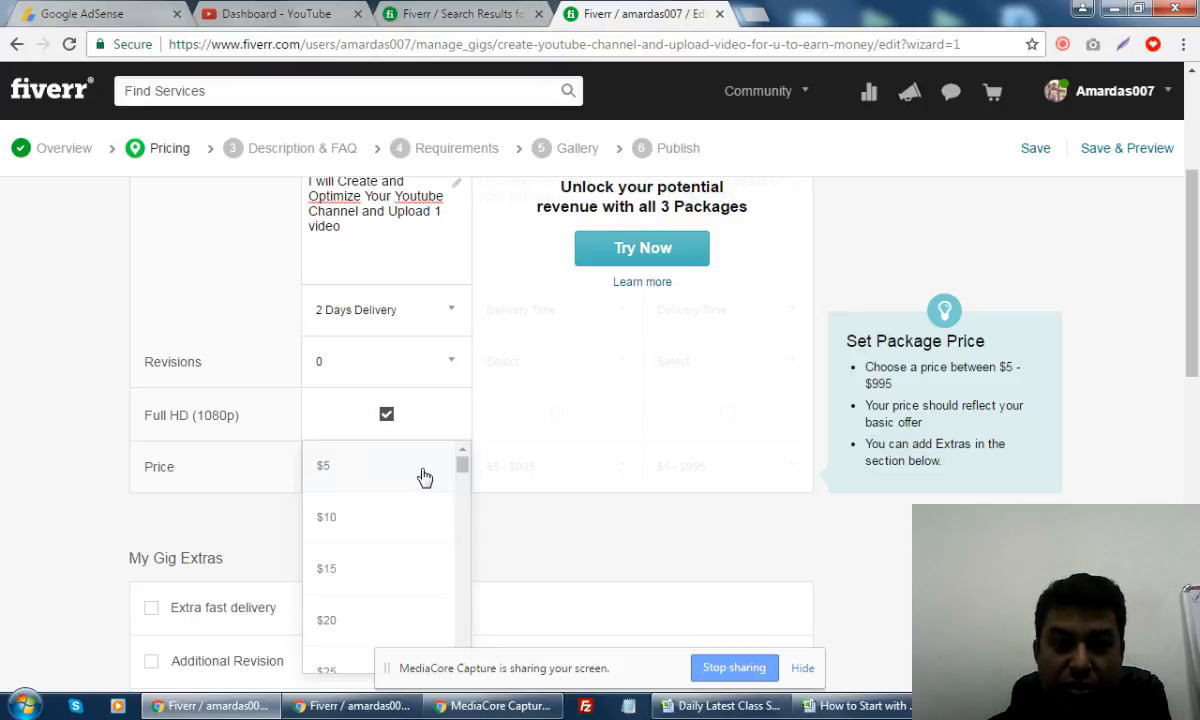
{"action": "left_click", "coordinate": [424, 476]}
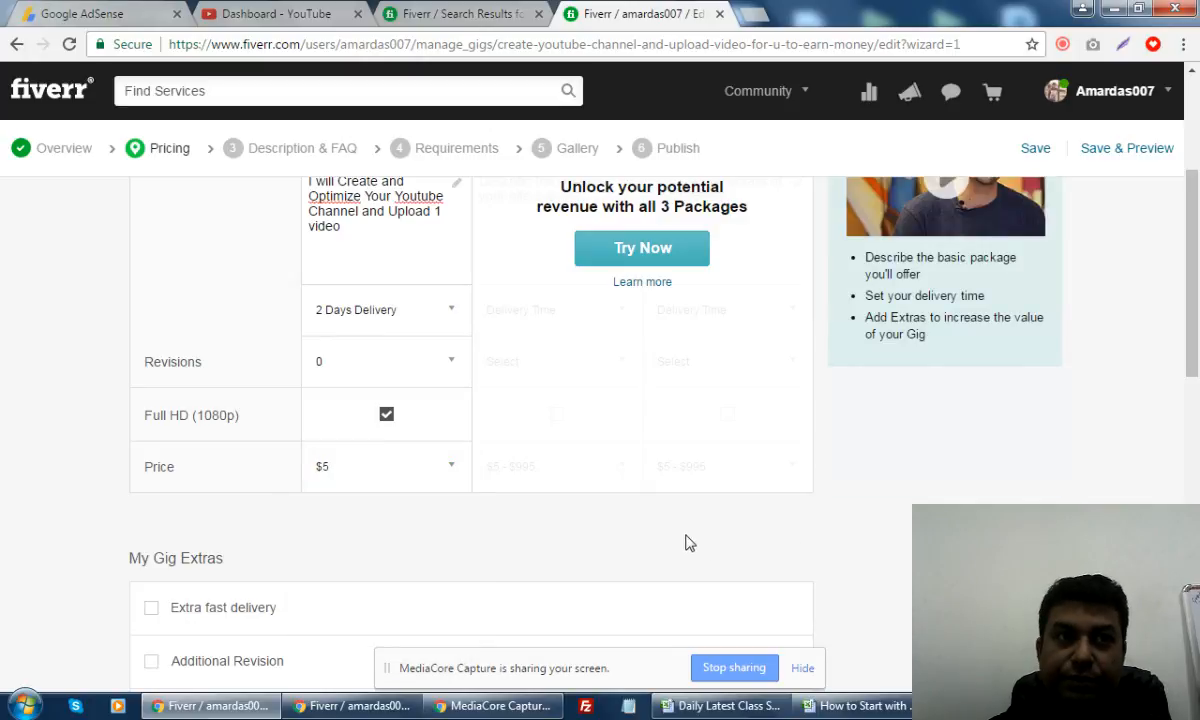
- Enable the extra fast delivery option for the basic package, delivering in 1 DAY for an extra $10
{"action": "scroll", "coordinate": [688, 538], "scroll_direction": "up", "scroll_amount": 3}
{"action": "scroll", "coordinate": [688, 543], "scroll_direction": "down", "scroll_amount": 5}
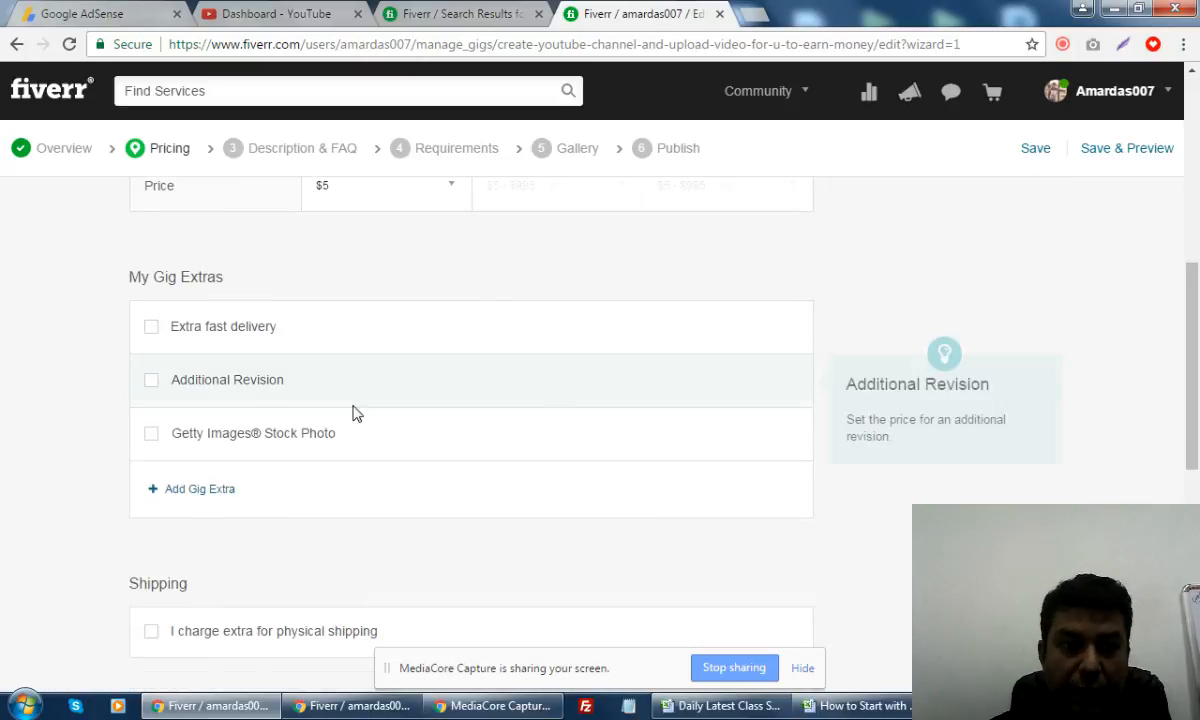
{"action": "left_click", "coordinate": [151, 326]}
{"action": "left_click", "coordinate": [592, 385]}
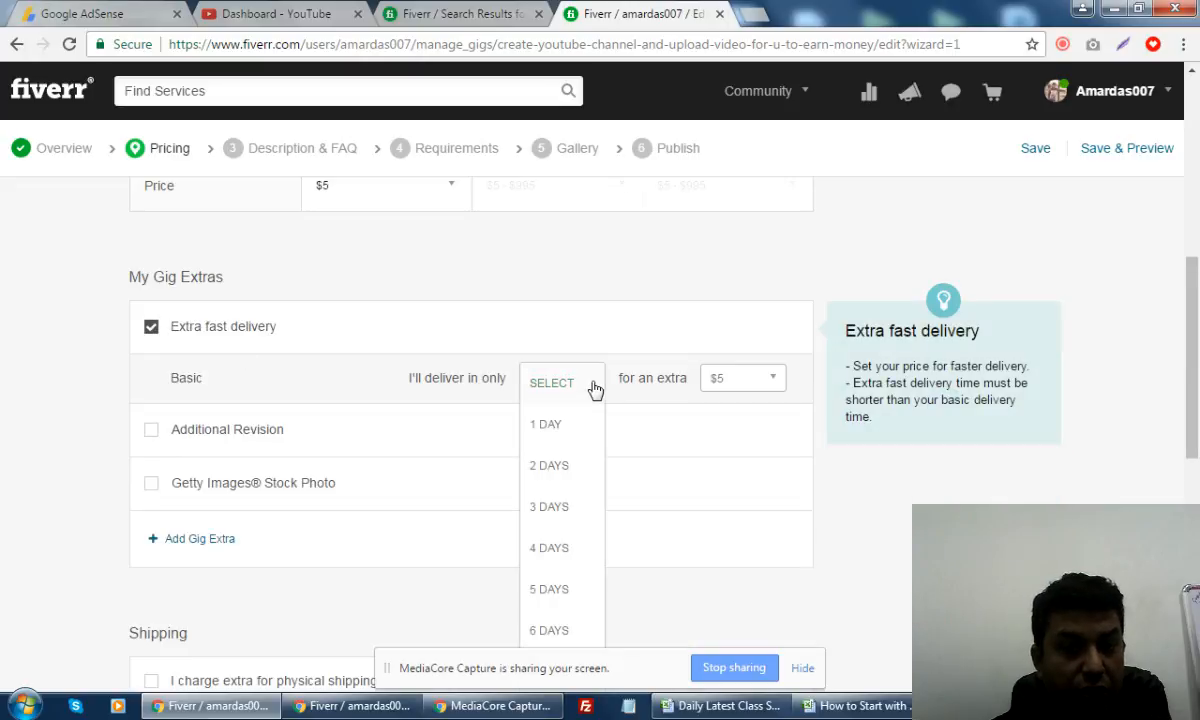
{"action": "left_click", "coordinate": [551, 421]}
{"action": "left_click", "coordinate": [724, 384]}
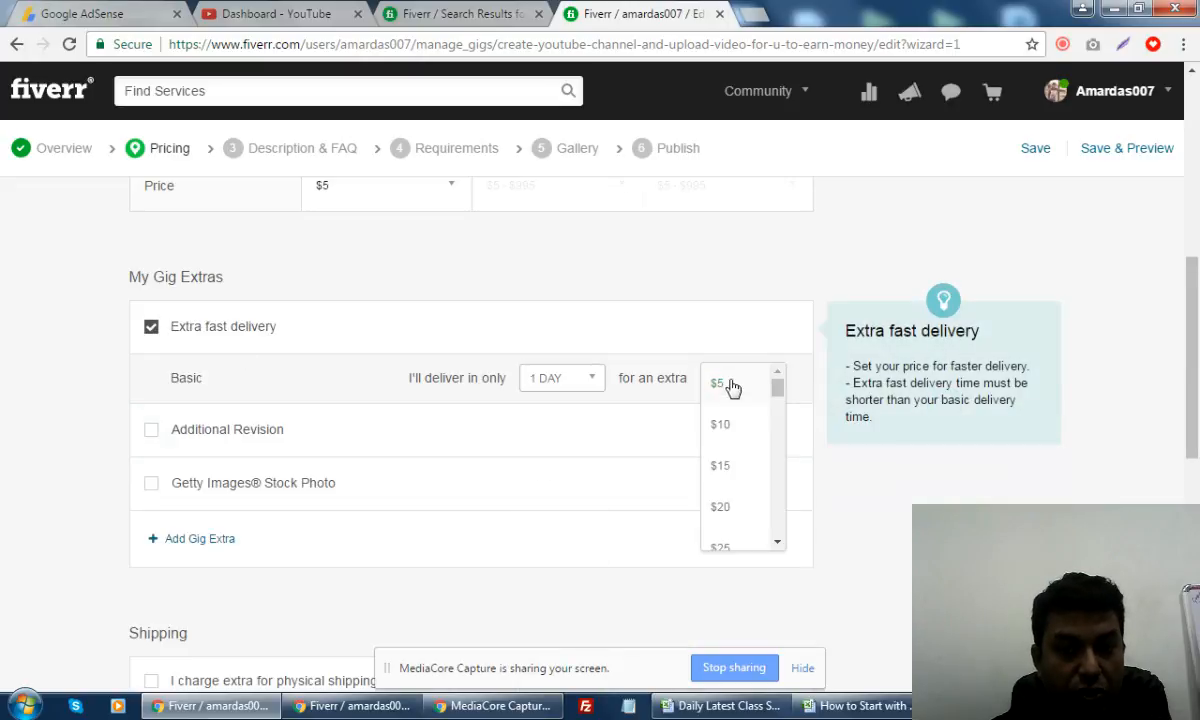
{"action": "left_click", "coordinate": [727, 442]}
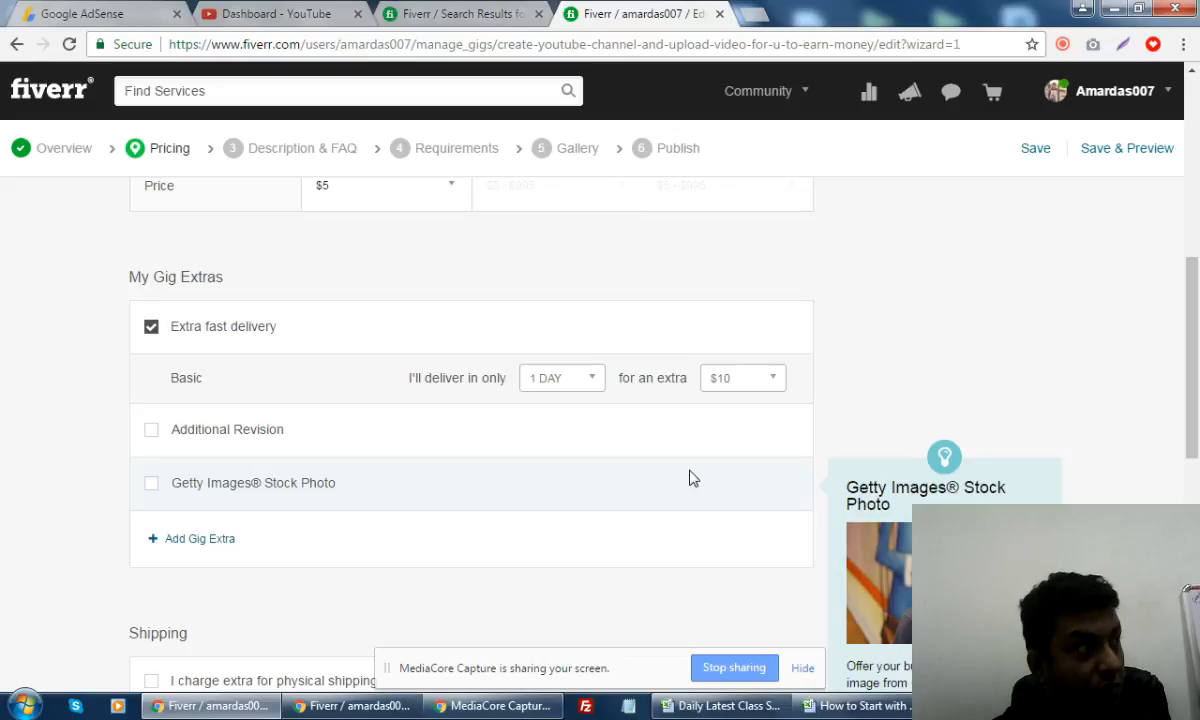
- Add a custom gig extra titled "Promote Into Facebook Groups"
{"action": "scroll", "coordinate": [286, 509], "scroll_direction": "down", "scroll_amount": 1}
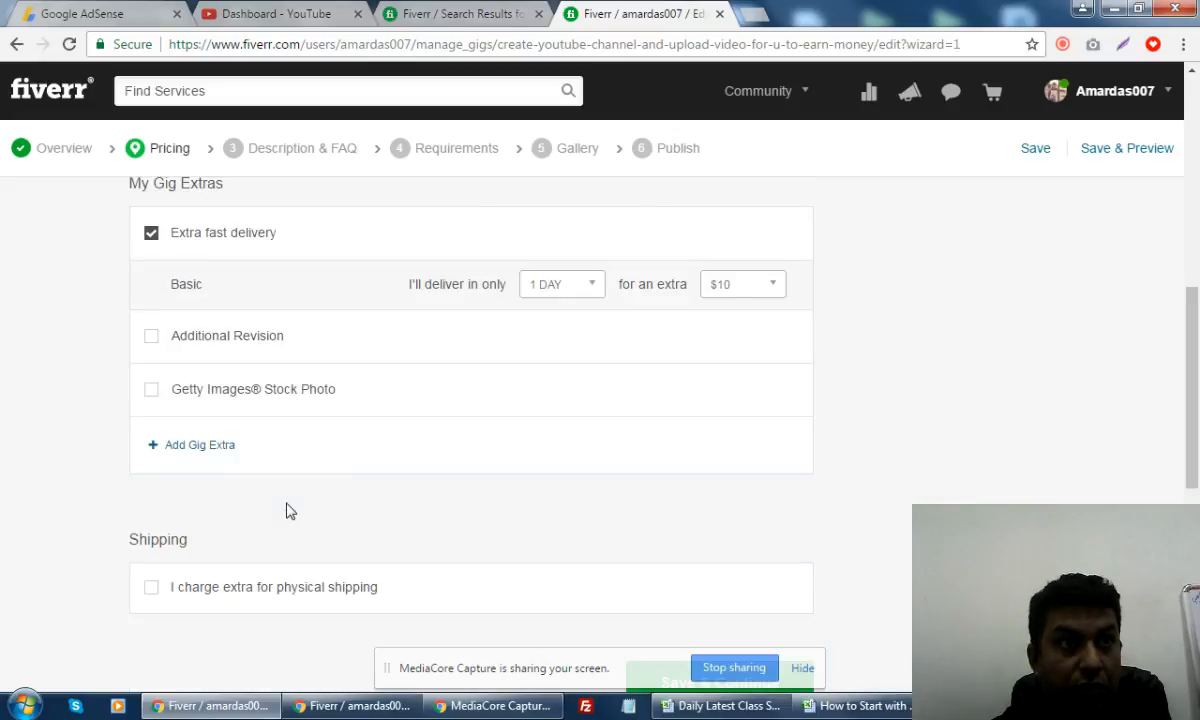
{"action": "mouse_move", "coordinate": [613, 260]}
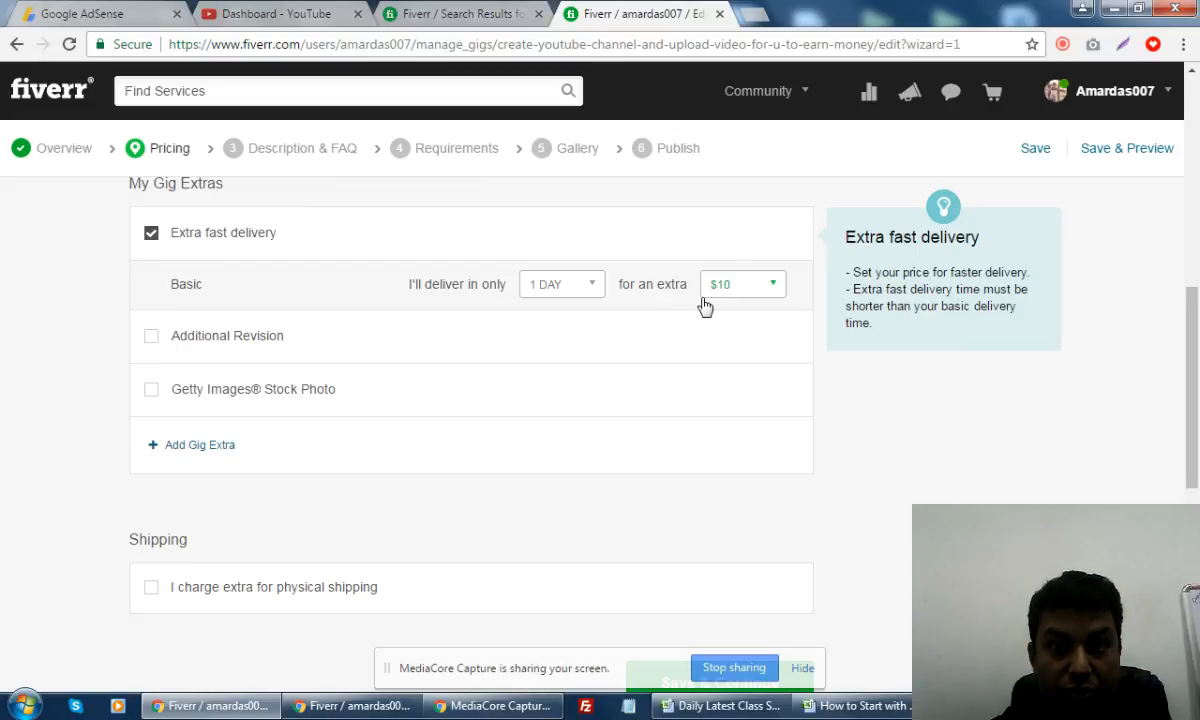
{"action": "scroll", "coordinate": [710, 305], "scroll_direction": "up", "scroll_amount": 3}
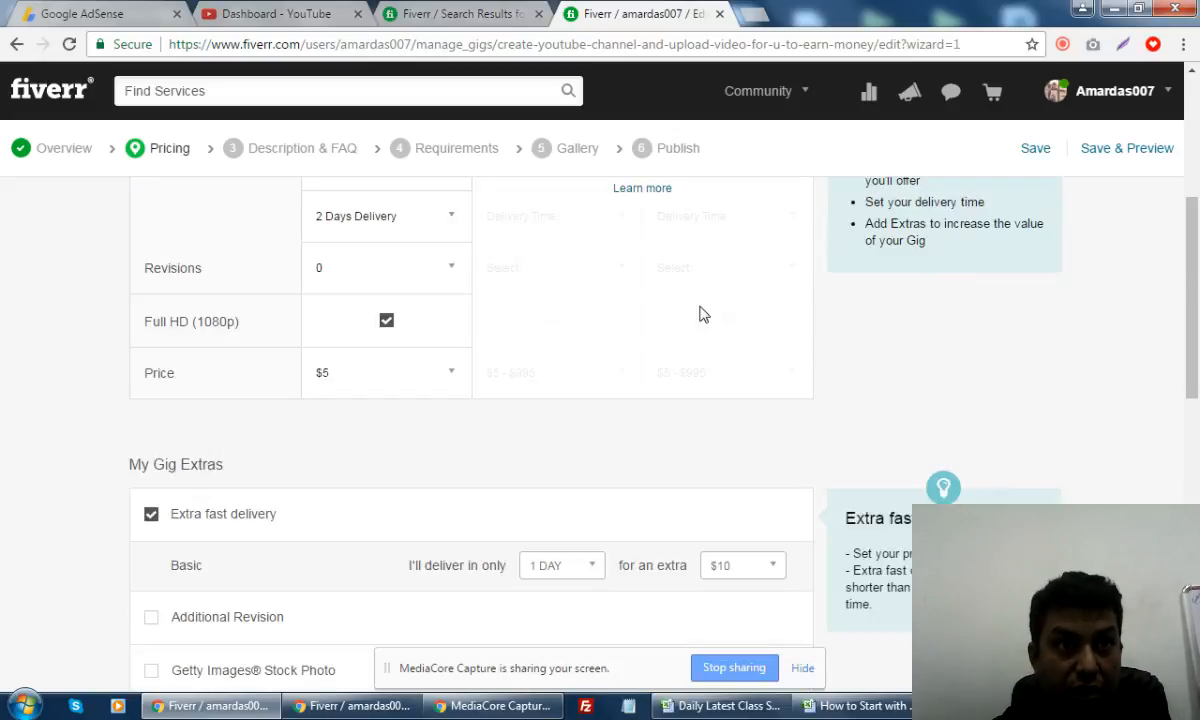
{"action": "scroll", "coordinate": [525, 402], "scroll_direction": "down", "scroll_amount": 4}
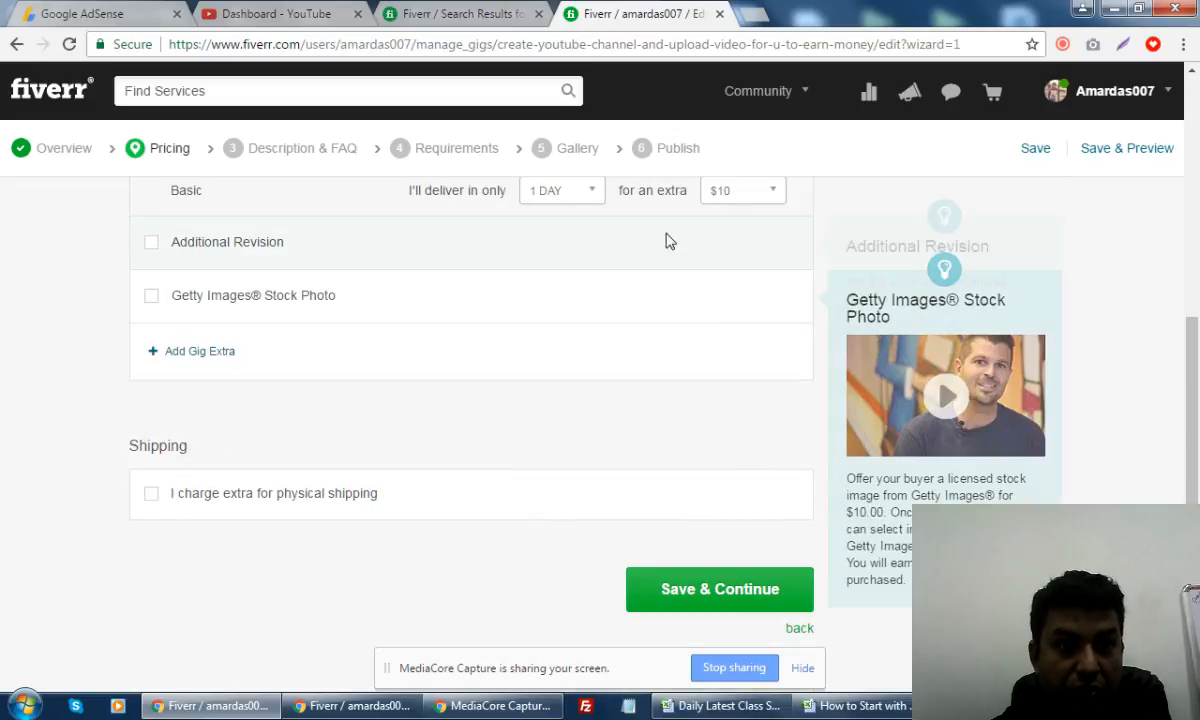
{"action": "scroll", "coordinate": [610, 380], "scroll_direction": "up", "scroll_amount": 2}
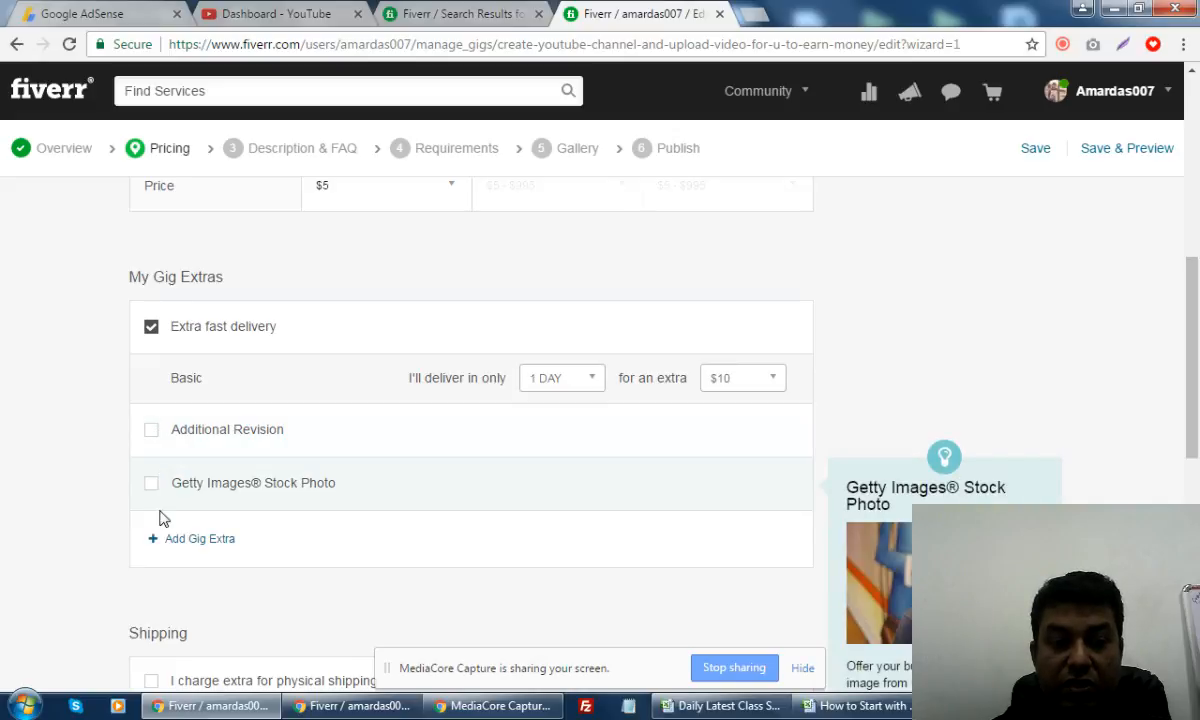
{"action": "left_click", "coordinate": [189, 545]}
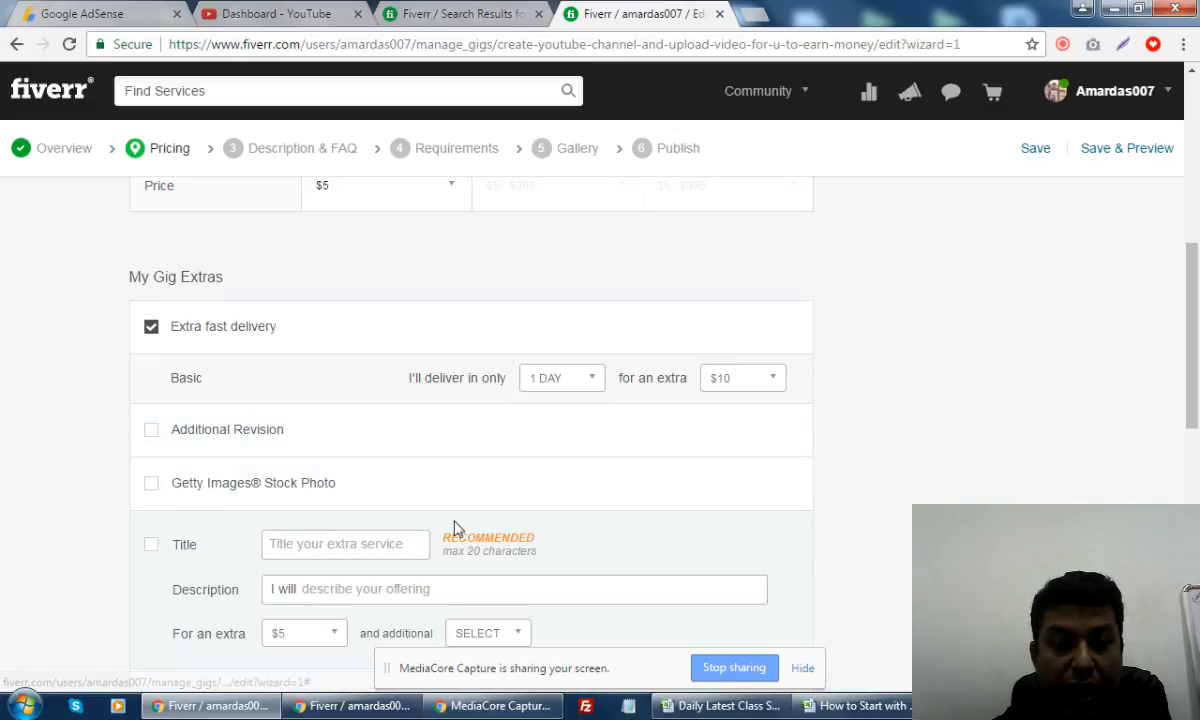
{"action": "scroll", "coordinate": [460, 525], "scroll_direction": "down", "scroll_amount": 2}
{"action": "left_click", "coordinate": [367, 365]}
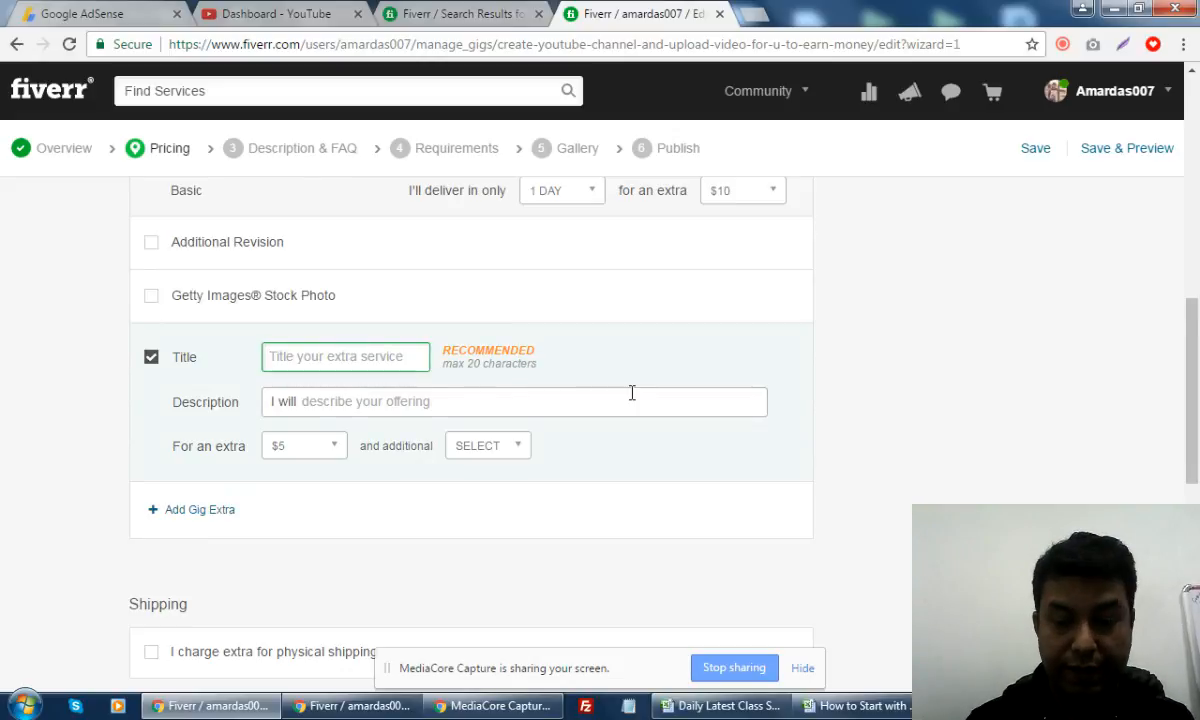
{"action": "type", "text": "Promote Int"}
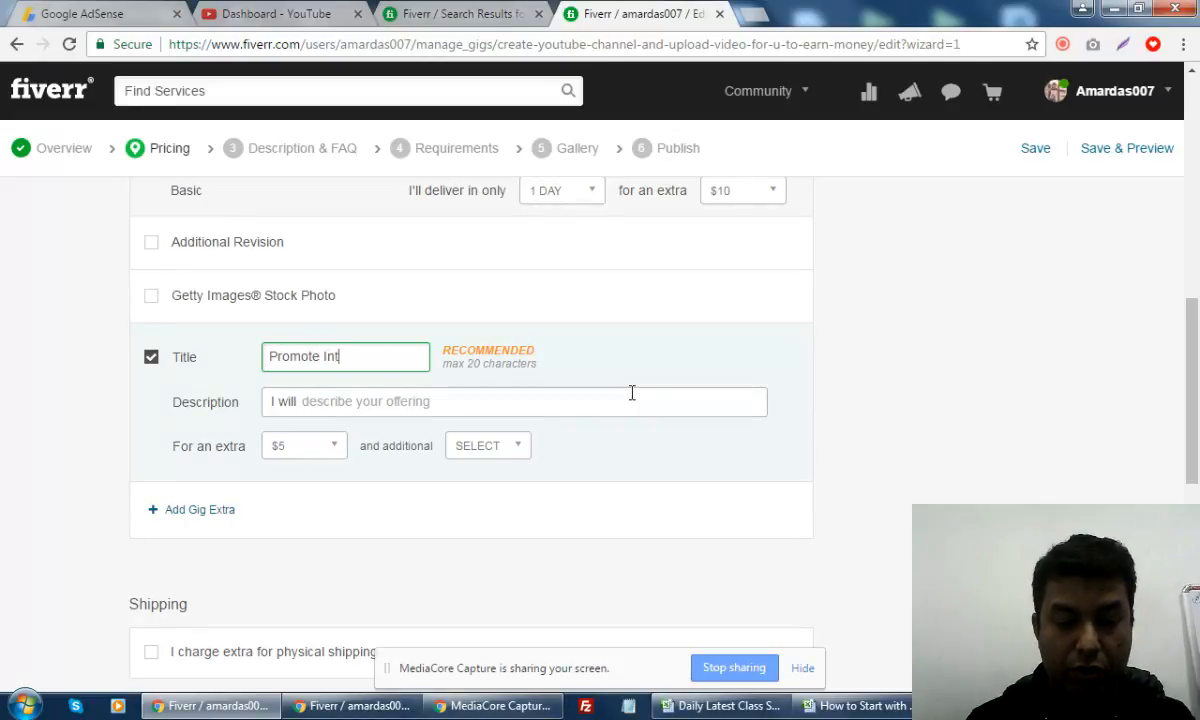
{"action": "type", "text": "o Facebook "}
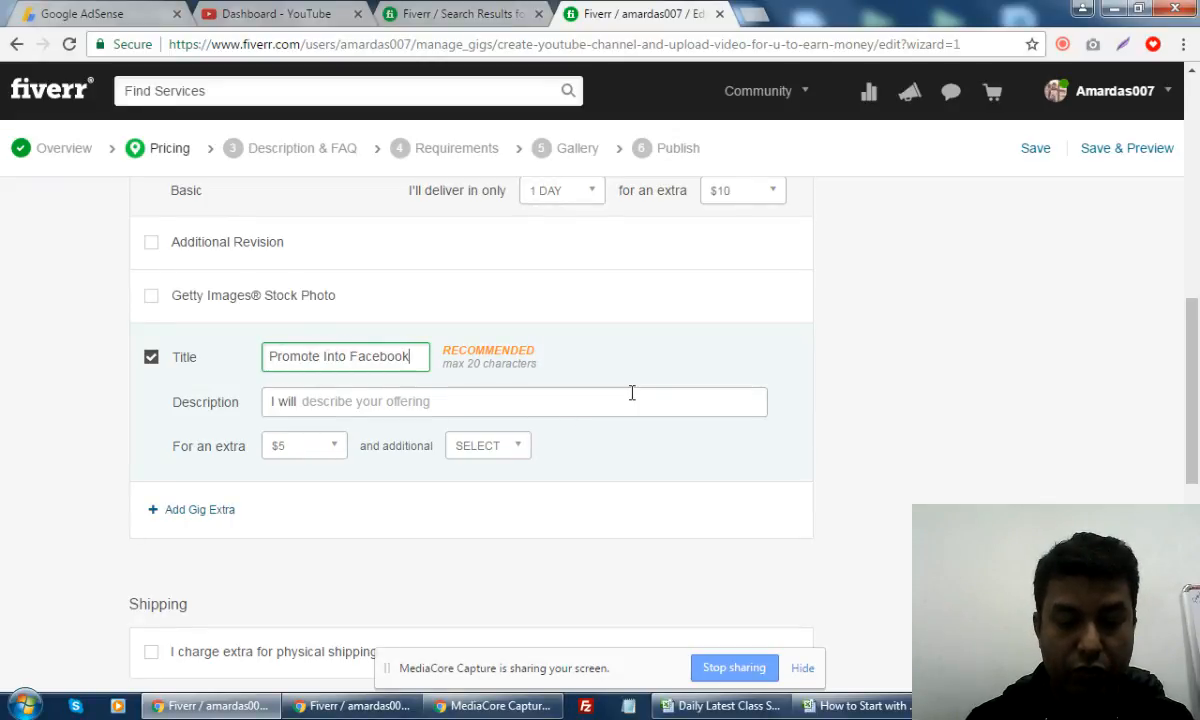
{"action": "type", "text": "Groups"}
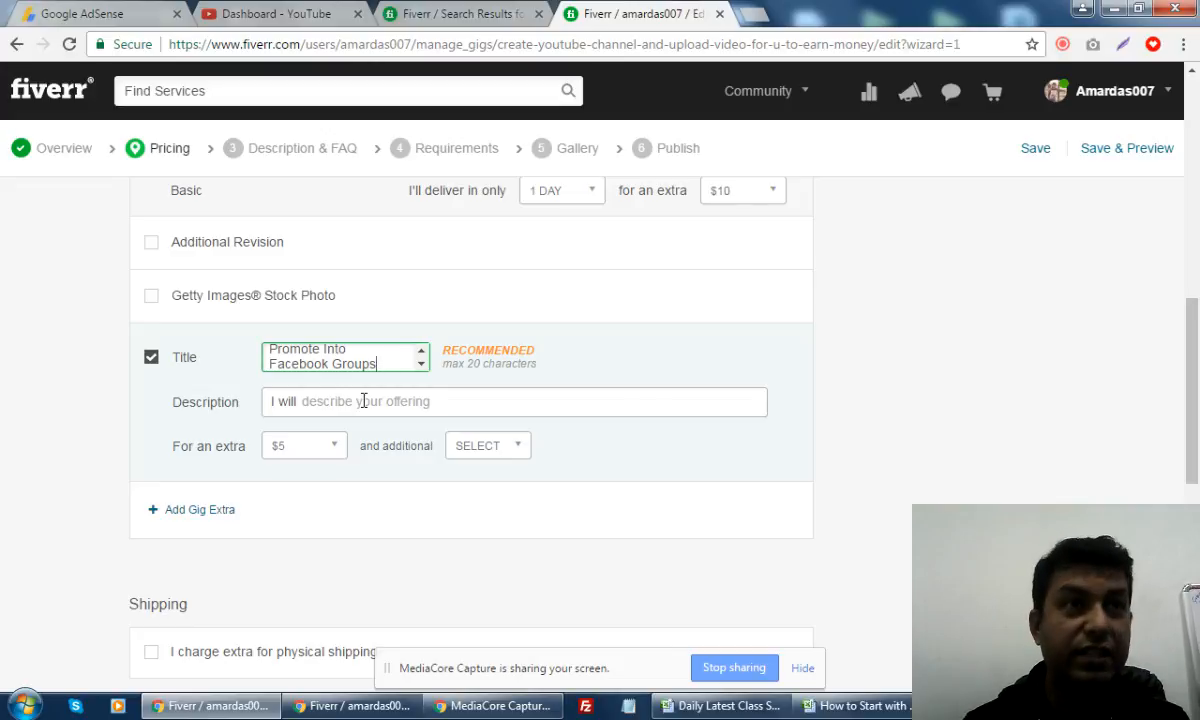
- Describe the custom gig extra as "promote into Most popular 5 Youtube groups"
{"action": "left_click", "coordinate": [364, 401]}
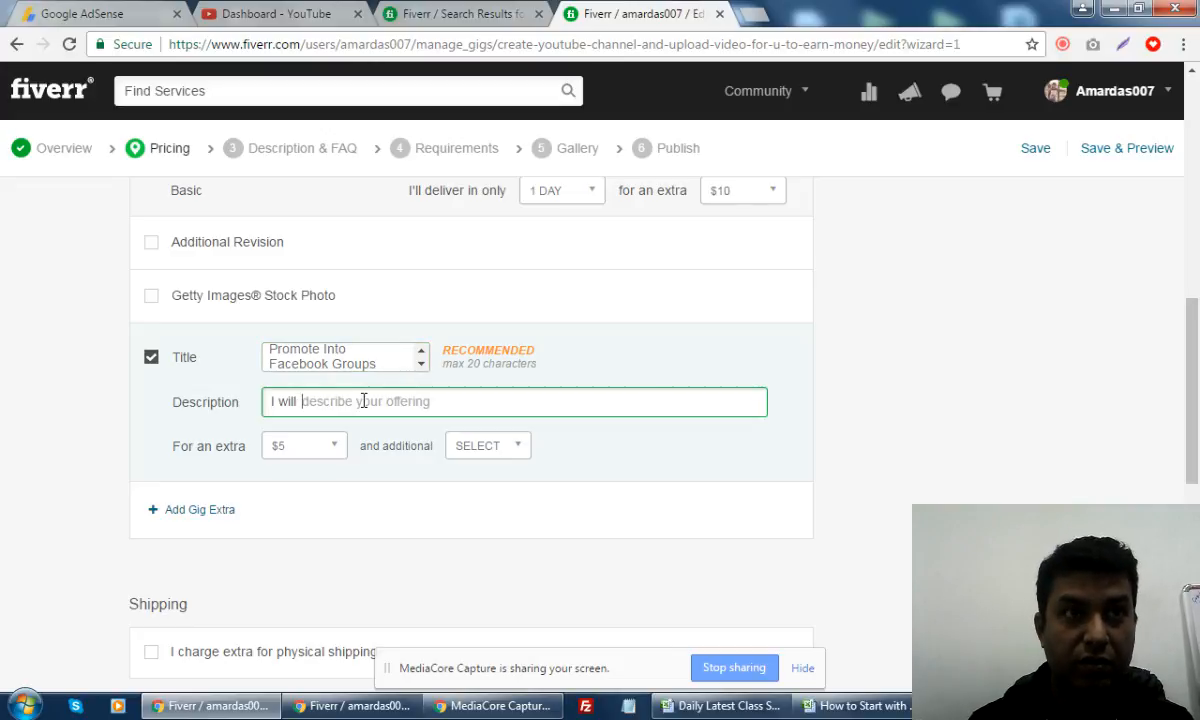
{"action": "type", "text": "promote in"}
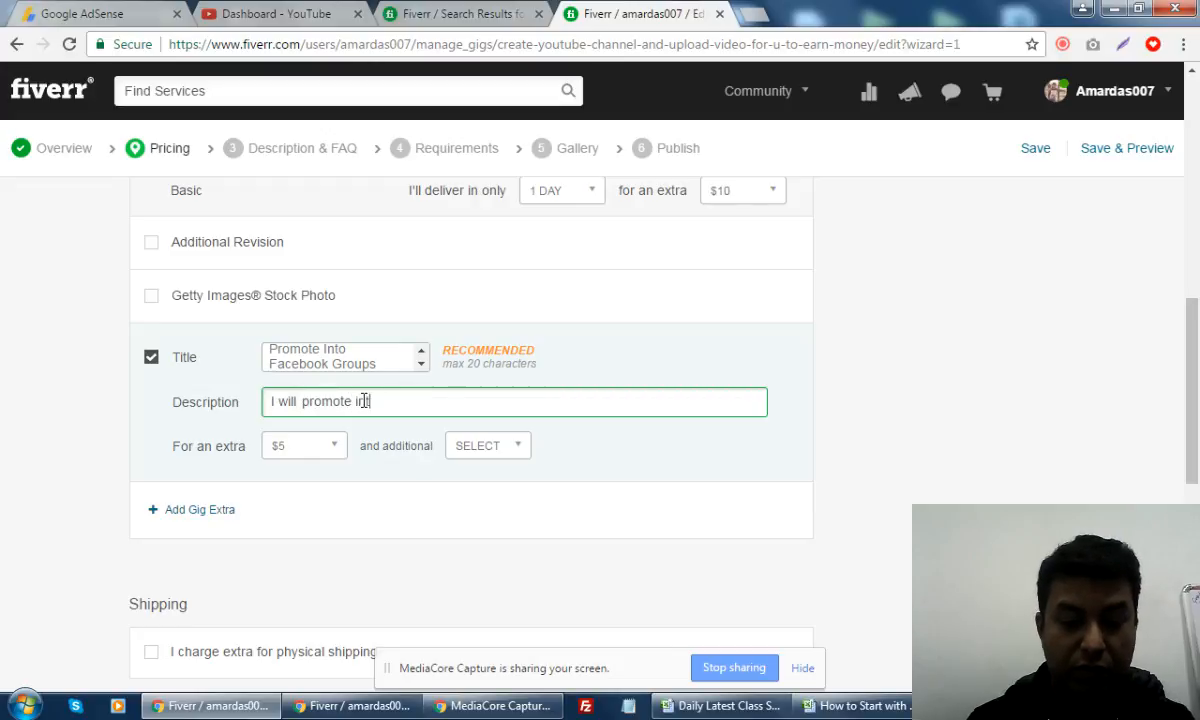
{"action": "type", "text": "to Most p"}
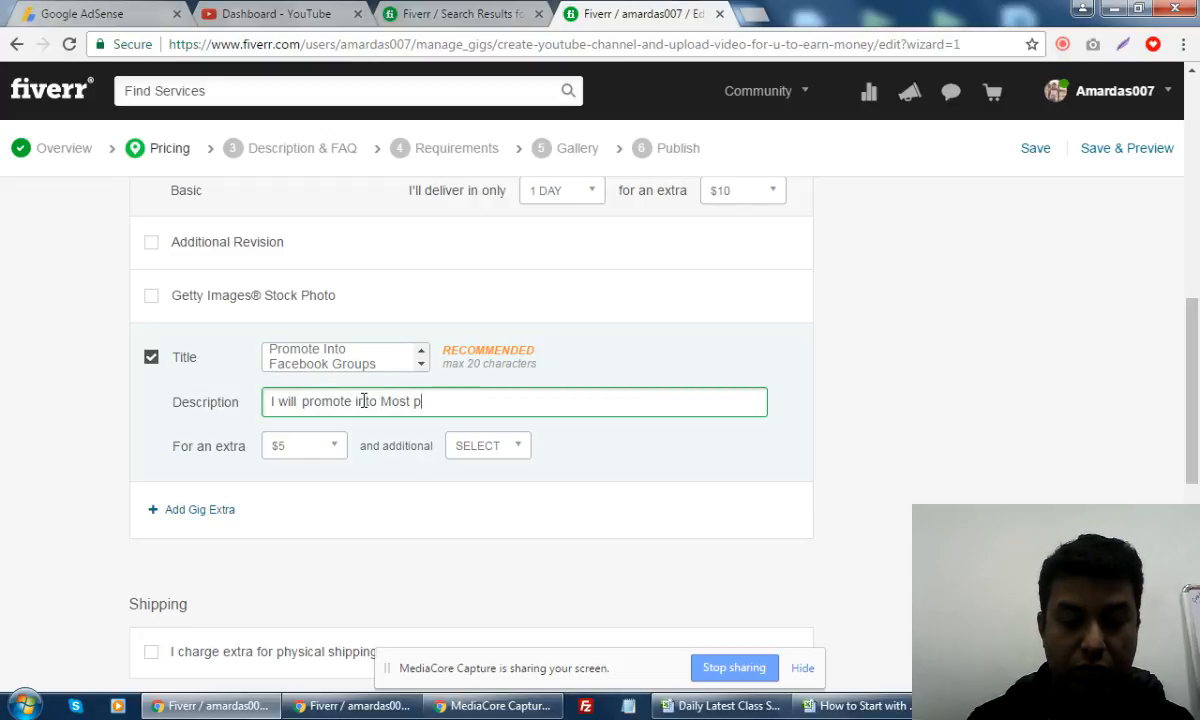
{"action": "type", "text": "op"}
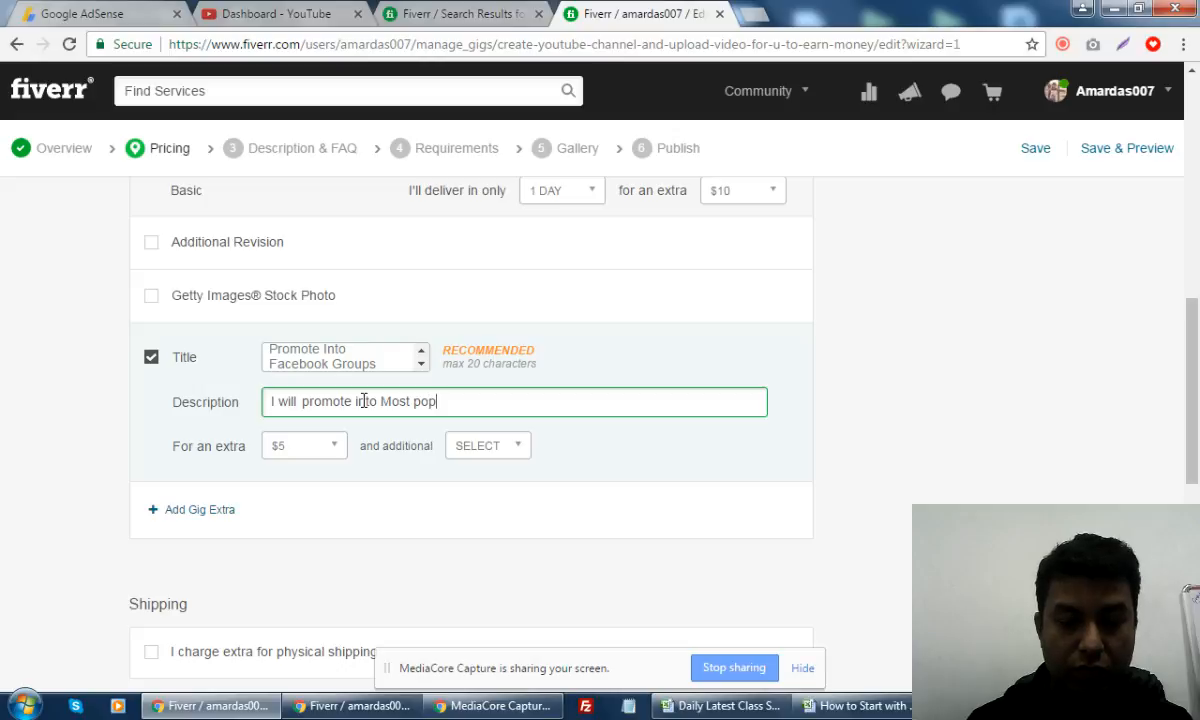
{"action": "type", "text": "ular Youtube groups"}
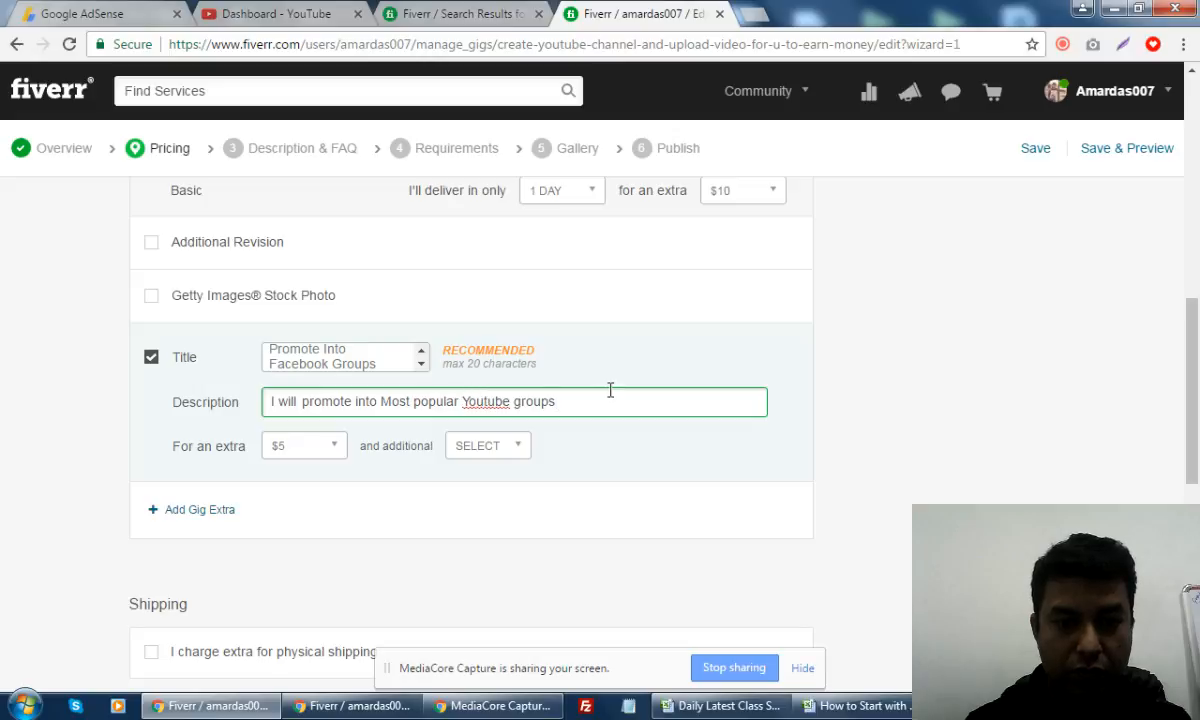
{"action": "type", "text": "5"}
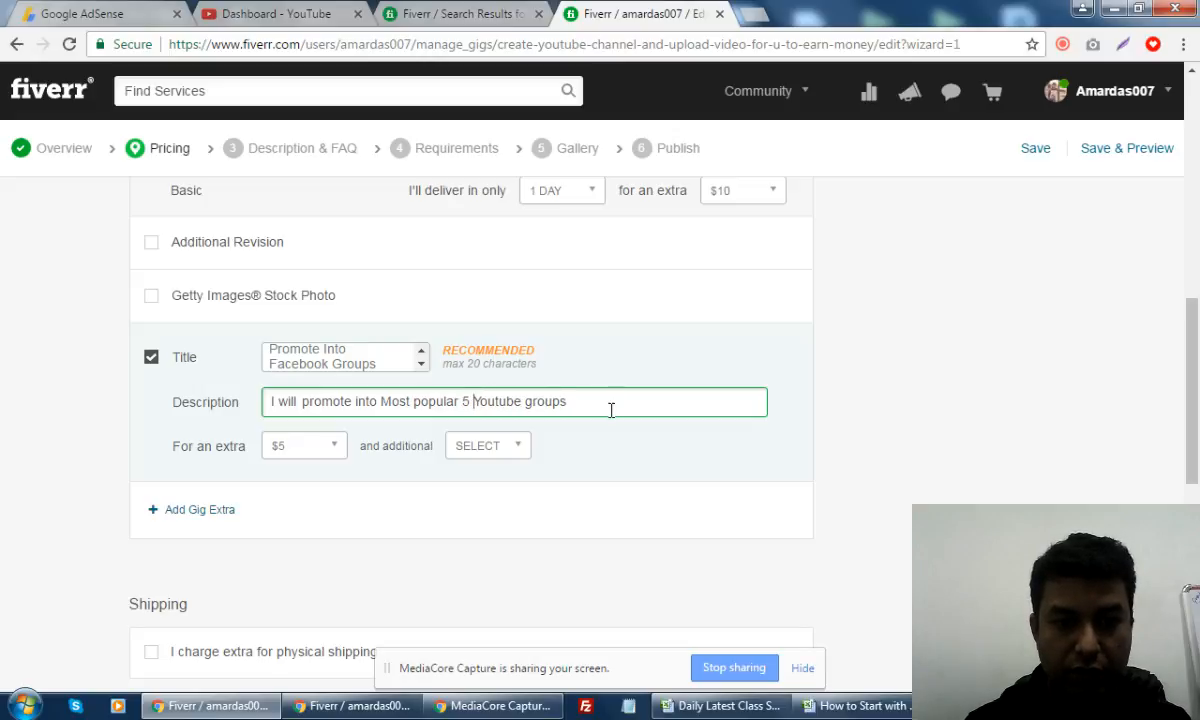
- Insert "Your Video" after "promote" in the custom gig extra's description
{"action": "left_click", "coordinate": [357, 400]}
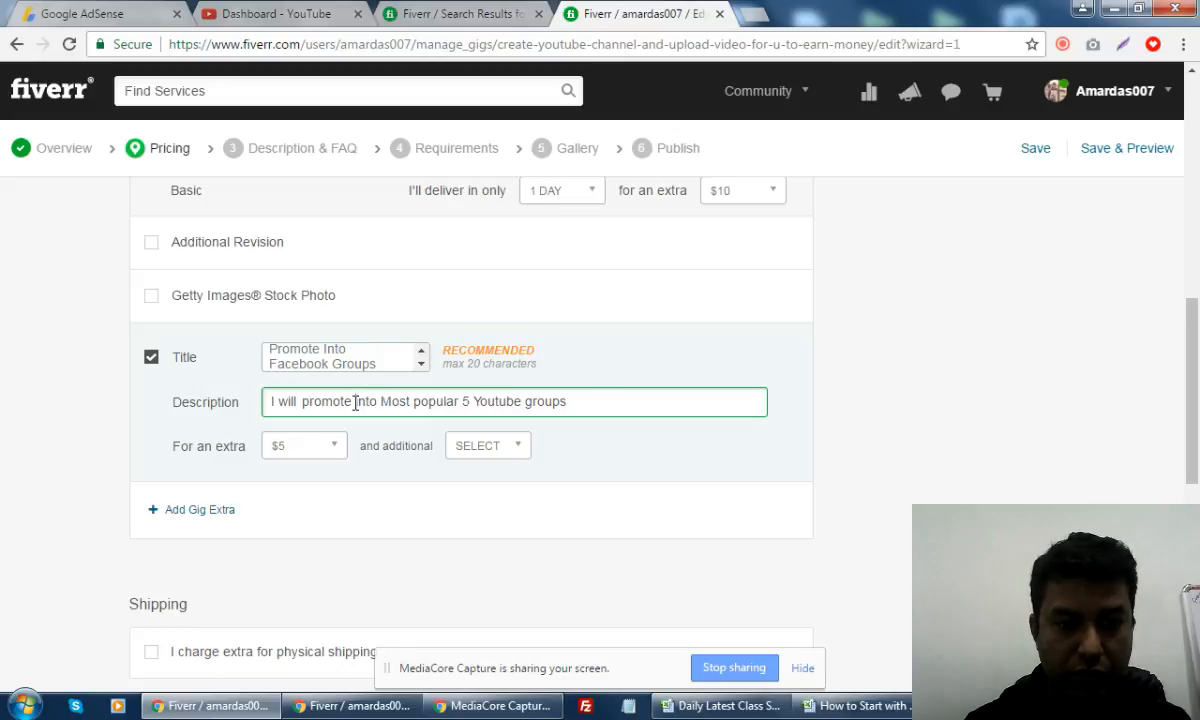
{"action": "type", "text": "Yout"}
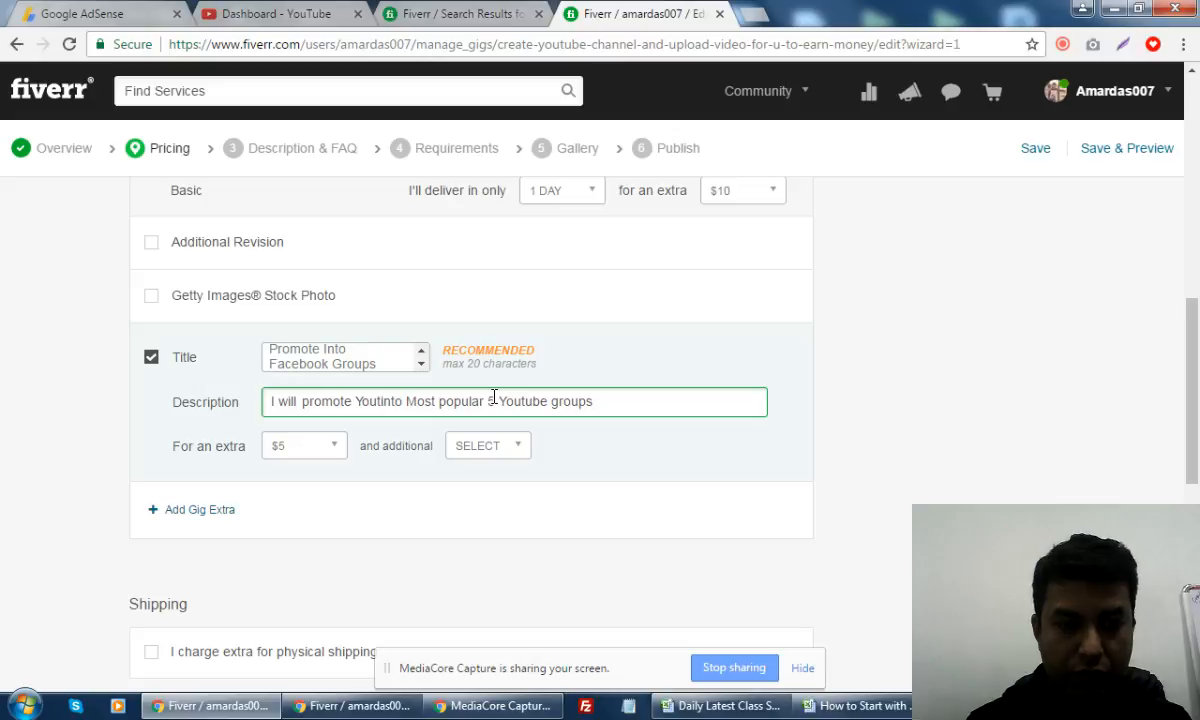
{"action": "key", "text": "BackSpace"}
{"action": "type", "text": "r V"}
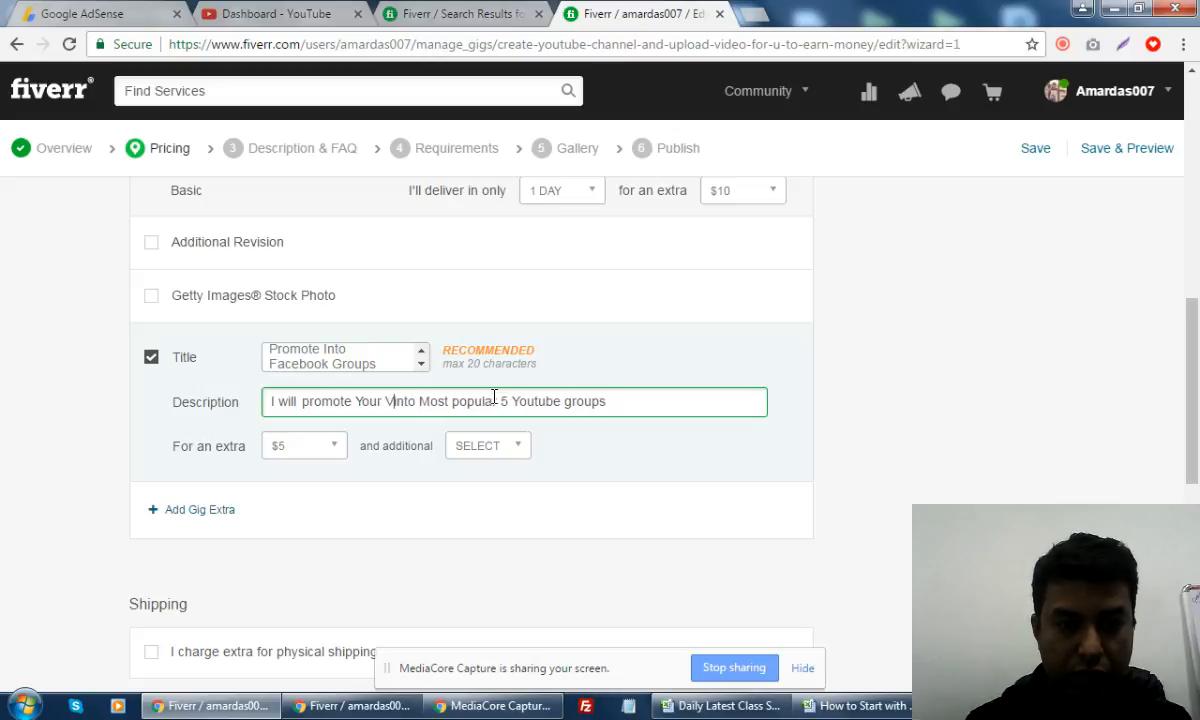
{"action": "key", "text": "BackSpace"}
{"action": "type", "text": "Video i"}
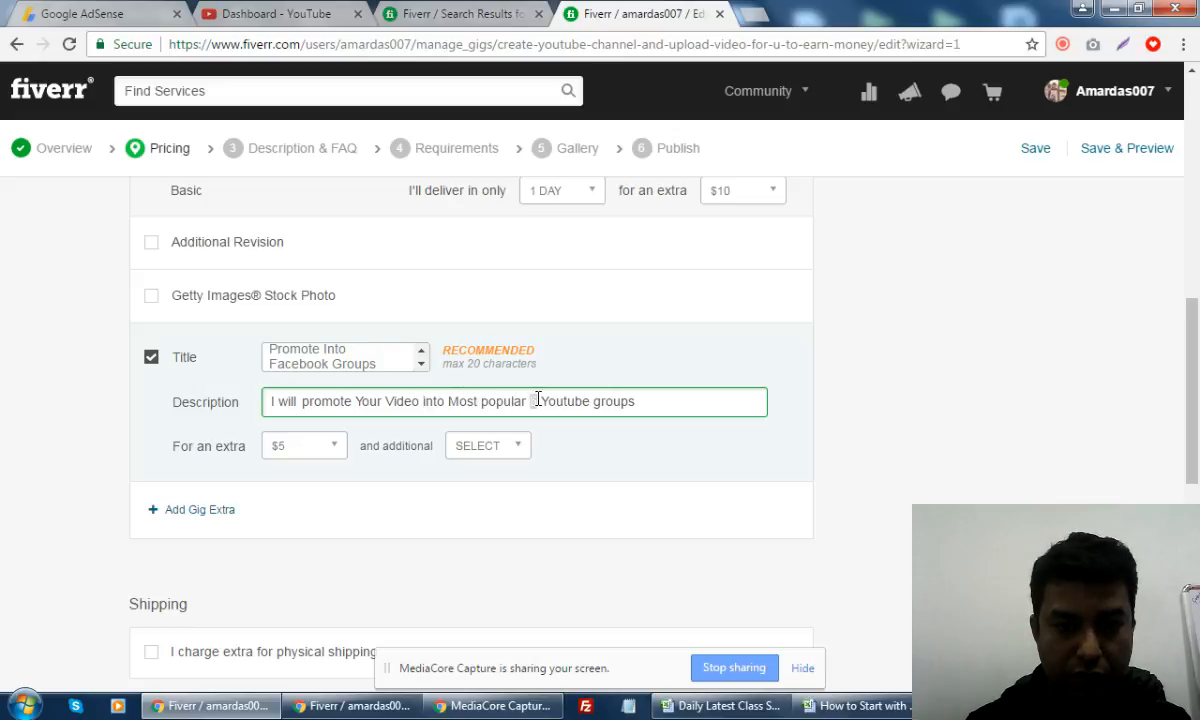
- Replace "Youtube groups" with "Facebook Groups" in the custom gig extra's description, keeping the 5
{"action": "left_click_drag", "start_coordinate": [530, 400], "coordinate": [591, 402]}
{"action": "type", "text": "5 Faceb"}
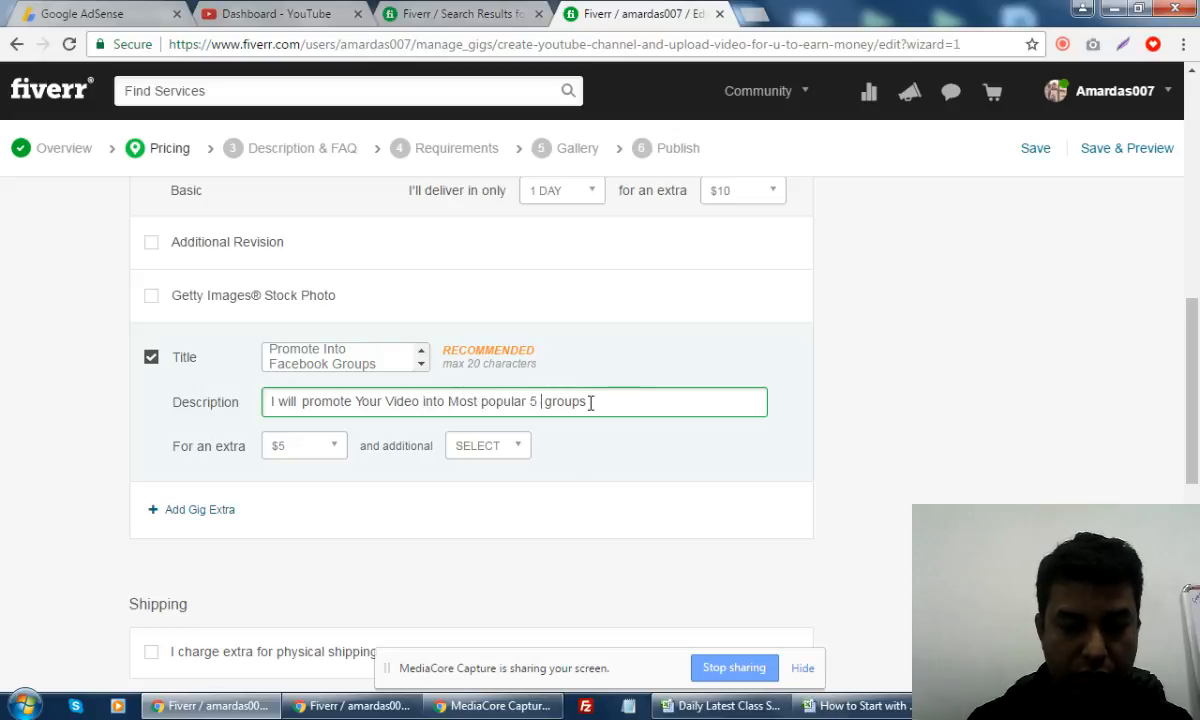
{"action": "type", "text": "ook"}
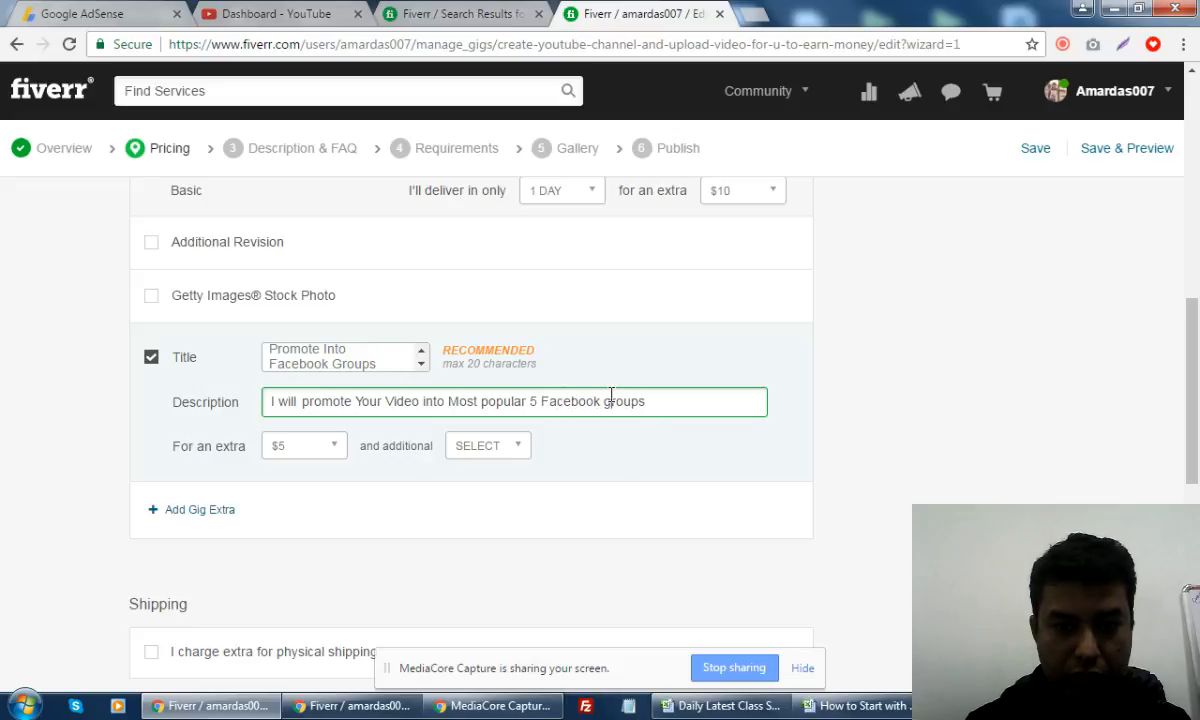
{"action": "key", "text": "BackSpace"}
{"action": "type", "text": "G"}
- Append "to Attract Millions Facebook Members" to the end of the custom gig extra's description
{"action": "left_click", "coordinate": [696, 404]}
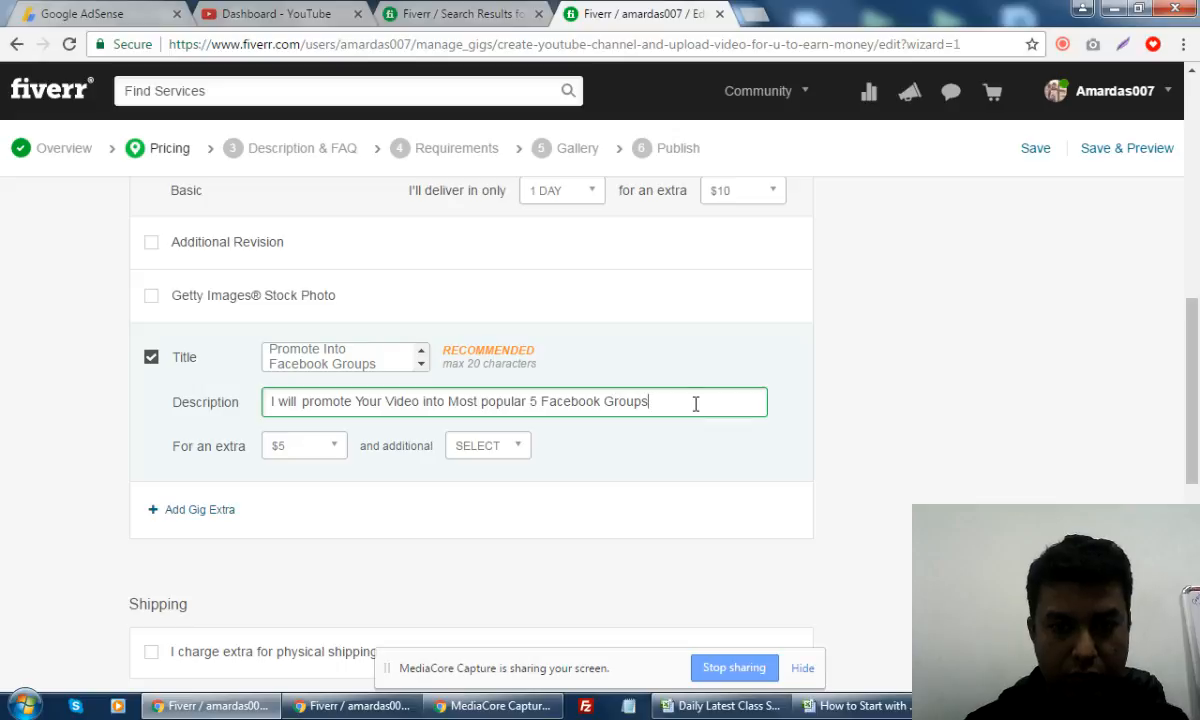
{"action": "type", "text": "to Attra"}
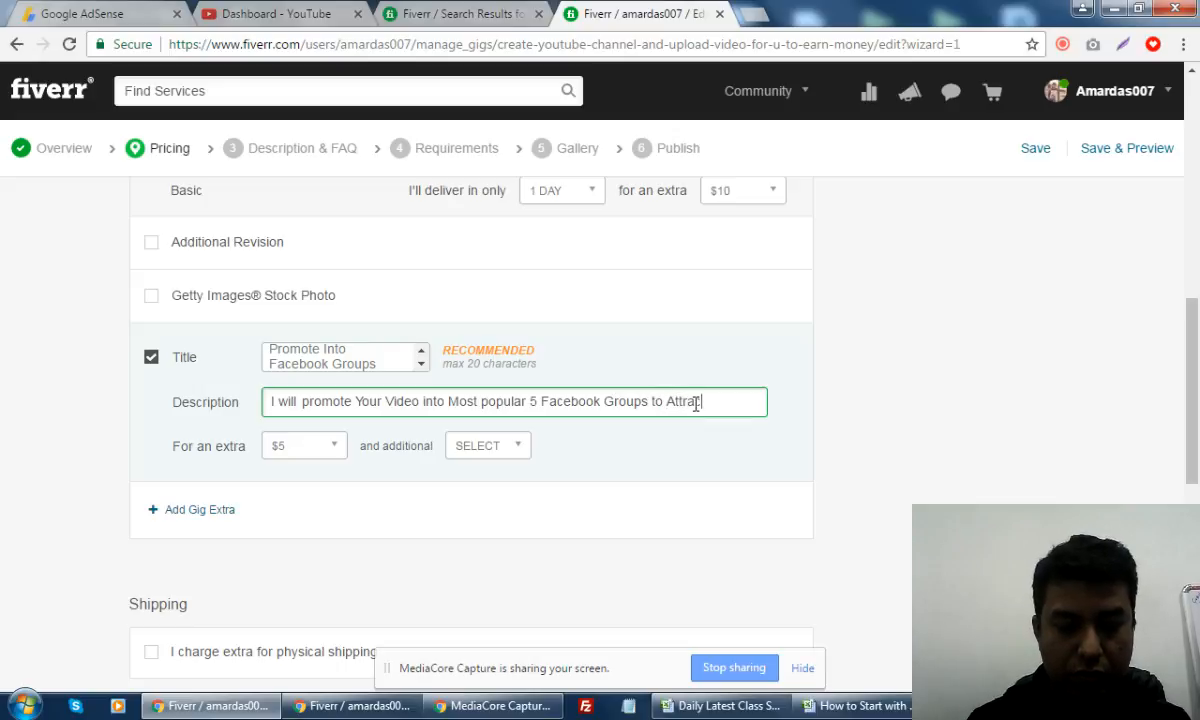
{"action": "type", "text": "ct Millions"}
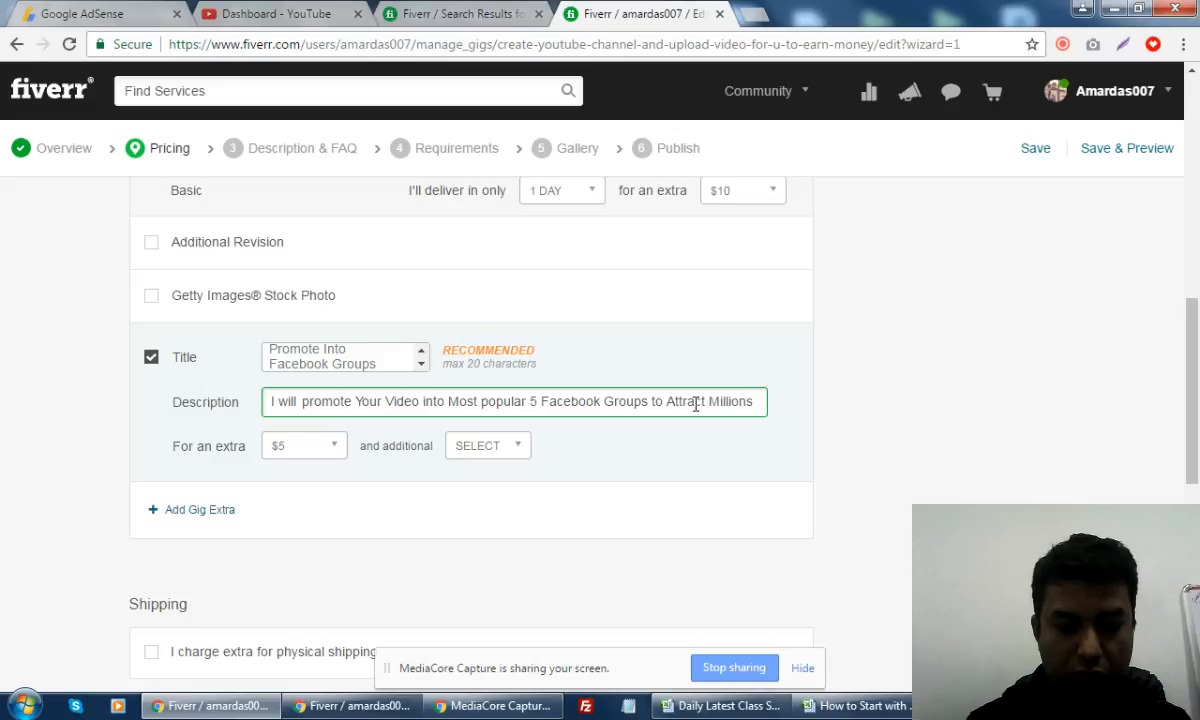
{"action": "type", "text": " Facebook "}
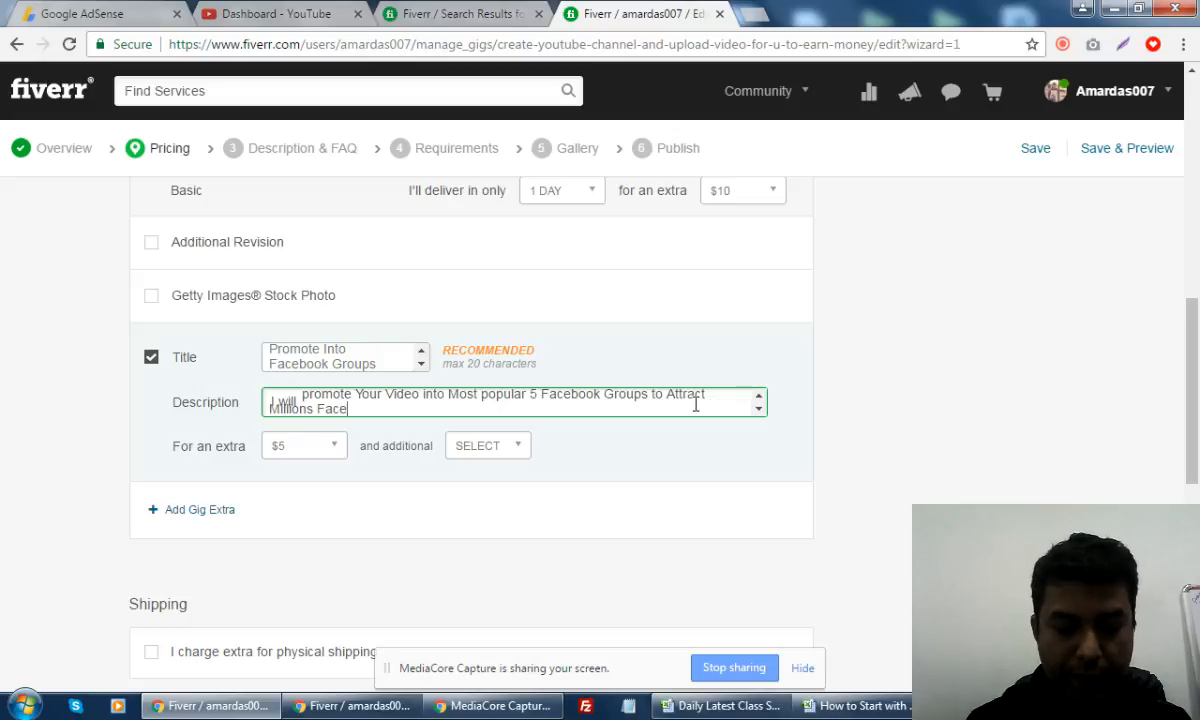
{"action": "type", "text": "Mem"}
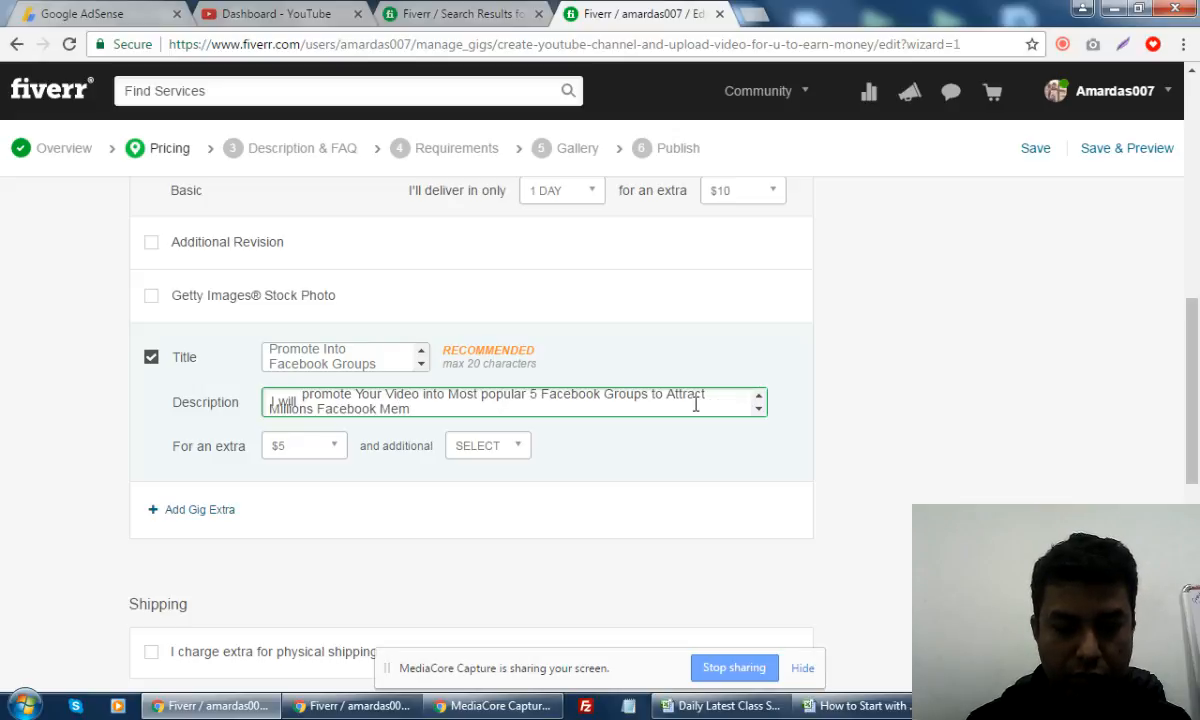
{"action": "type", "text": "bers"}
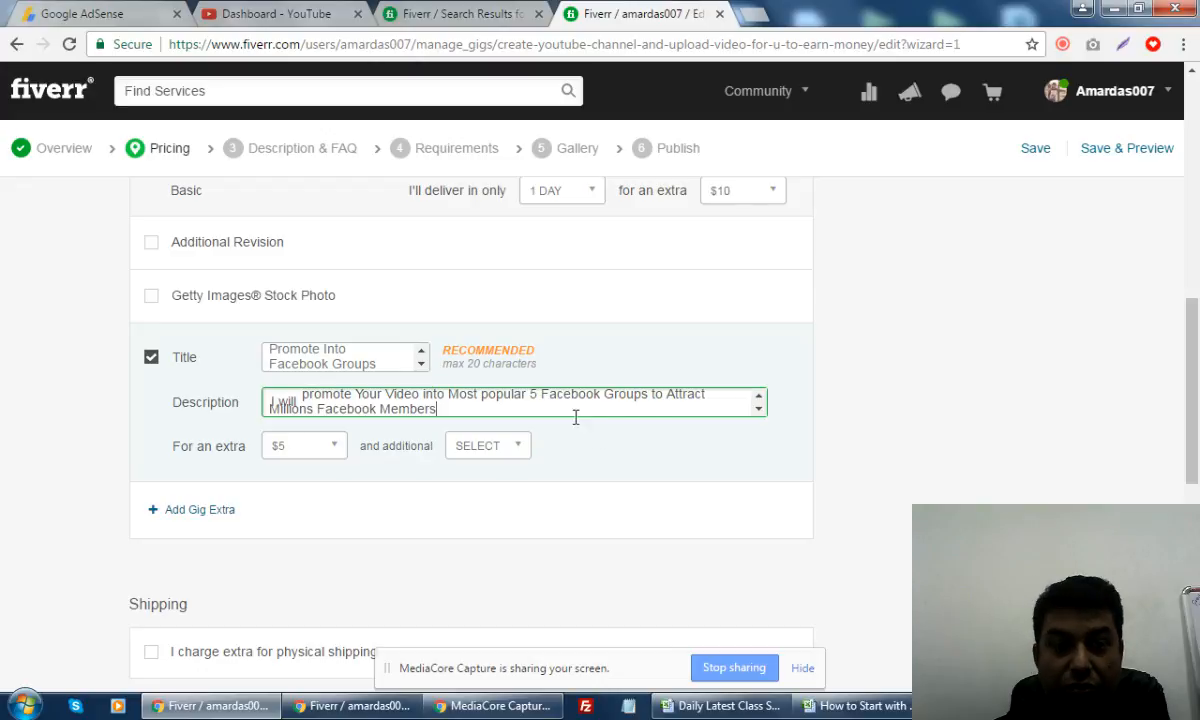
- Price the custom gig extra at $10 with 1 additional day of delivery
{"action": "left_click", "coordinate": [335, 448]}
{"action": "left_click", "coordinate": [337, 453]}
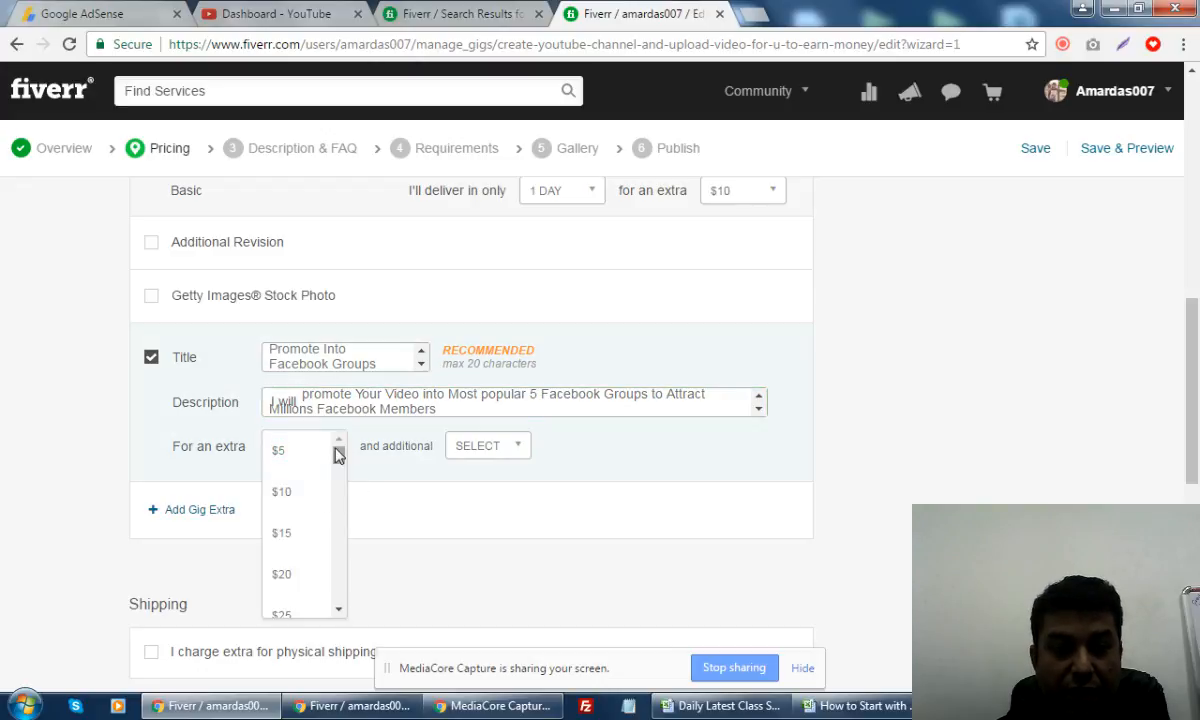
{"action": "left_click", "coordinate": [295, 536]}
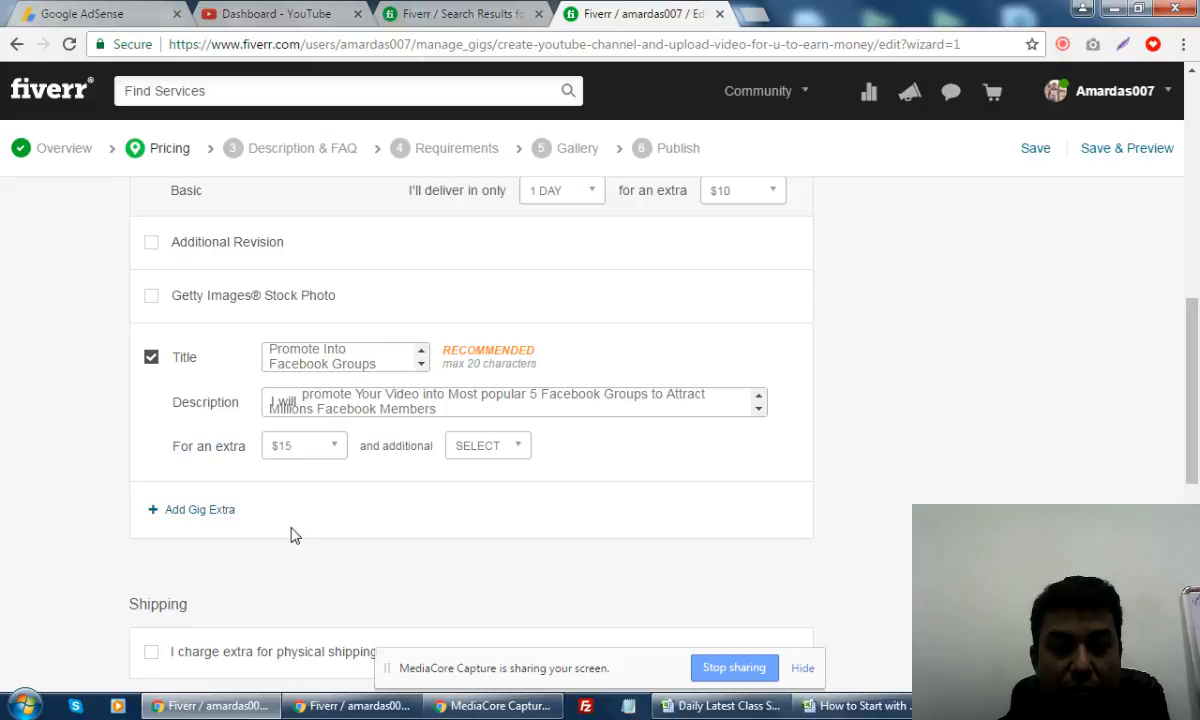
{"action": "left_click", "coordinate": [335, 450]}
{"action": "left_click", "coordinate": [280, 474]}
{"action": "left_click", "coordinate": [484, 447]}
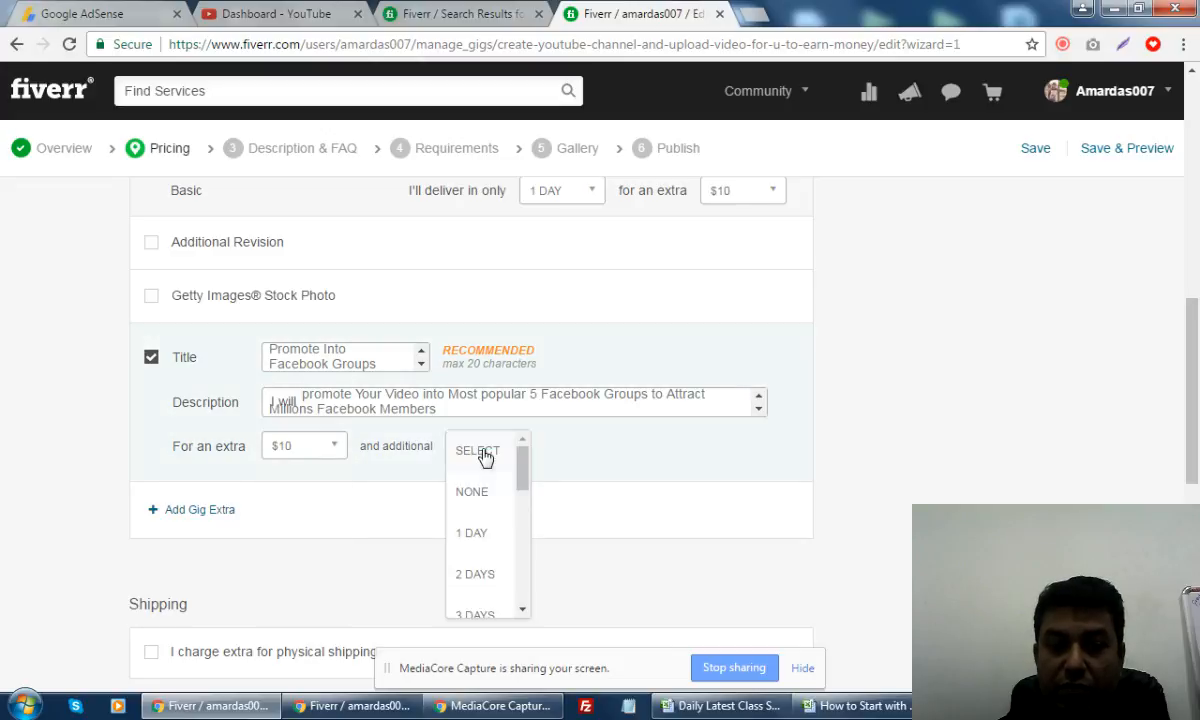
{"action": "left_click", "coordinate": [475, 540]}
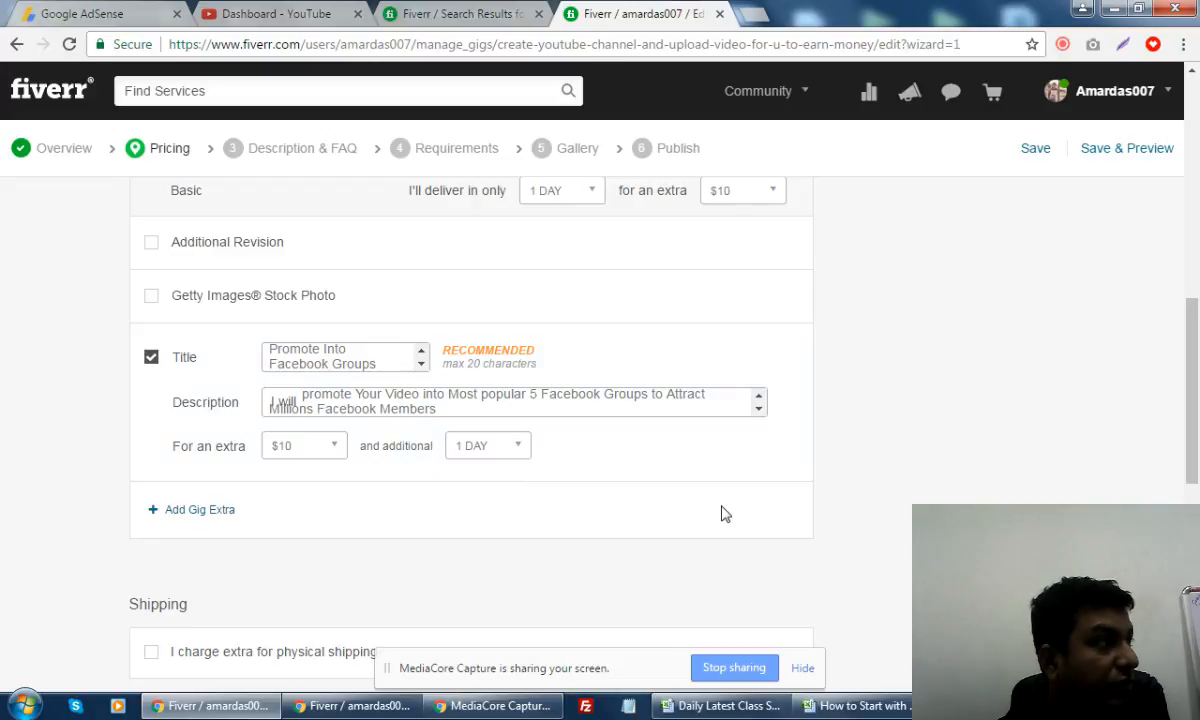
- Try to save the pricing section and continue to the description
{"action": "scroll", "coordinate": [725, 514], "scroll_direction": "down", "scroll_amount": 1}
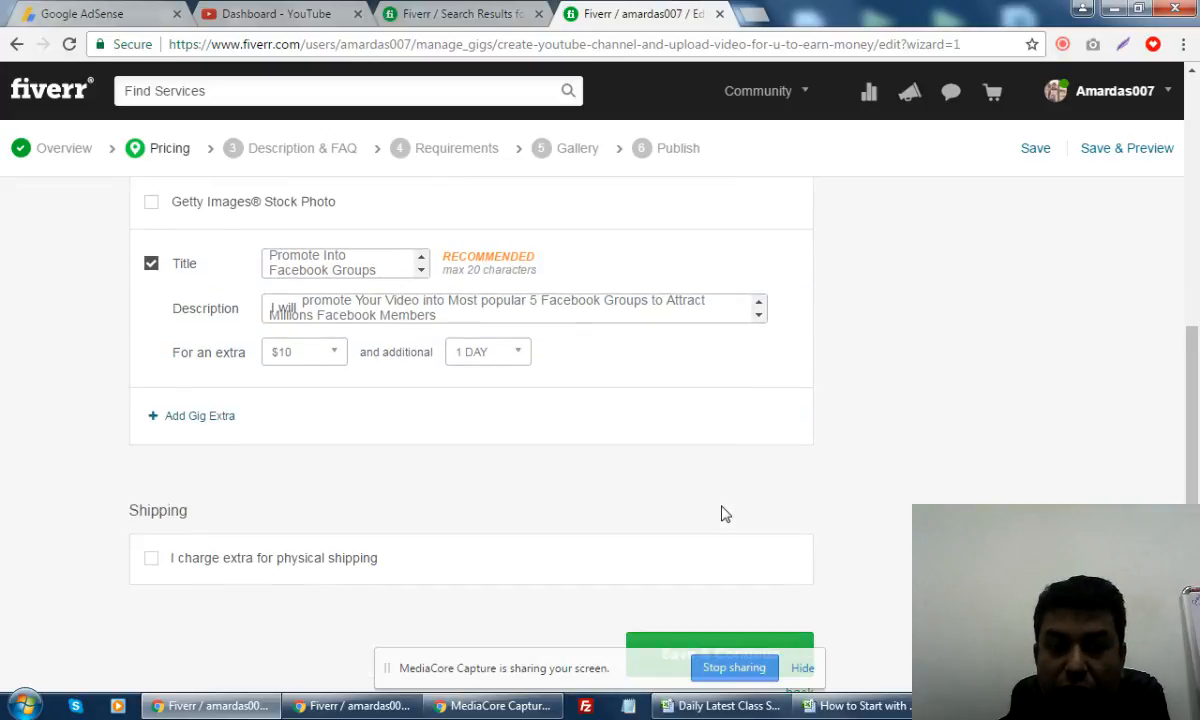
{"action": "scroll", "coordinate": [723, 511], "scroll_direction": "up", "scroll_amount": 1}
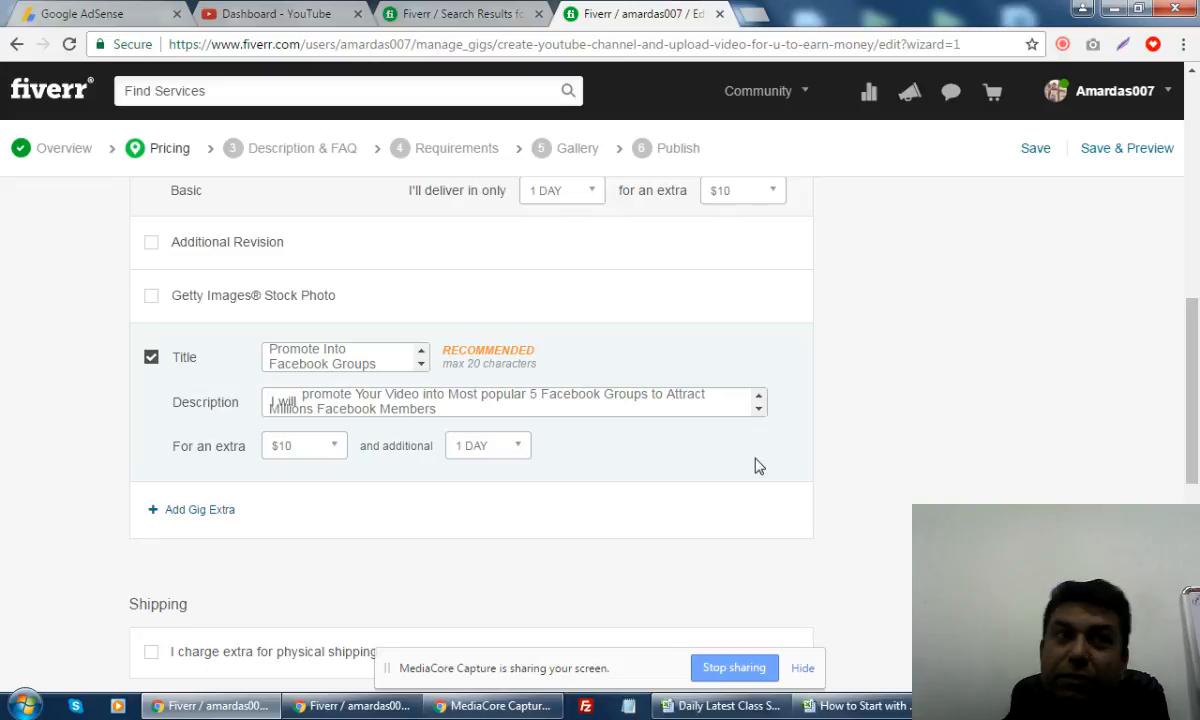
{"action": "scroll", "coordinate": [648, 573], "scroll_direction": "down", "scroll_amount": 1}
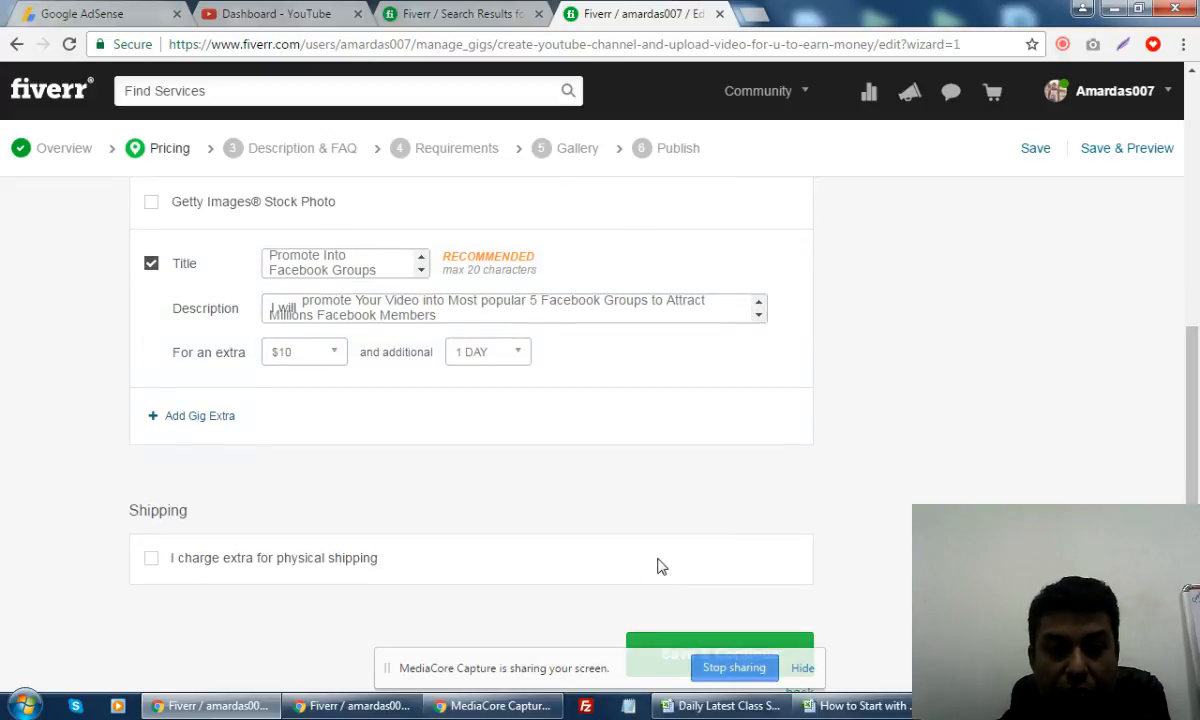
{"action": "scroll", "coordinate": [723, 595], "scroll_direction": "down", "scroll_amount": 1}
{"action": "left_click", "coordinate": [738, 577]}
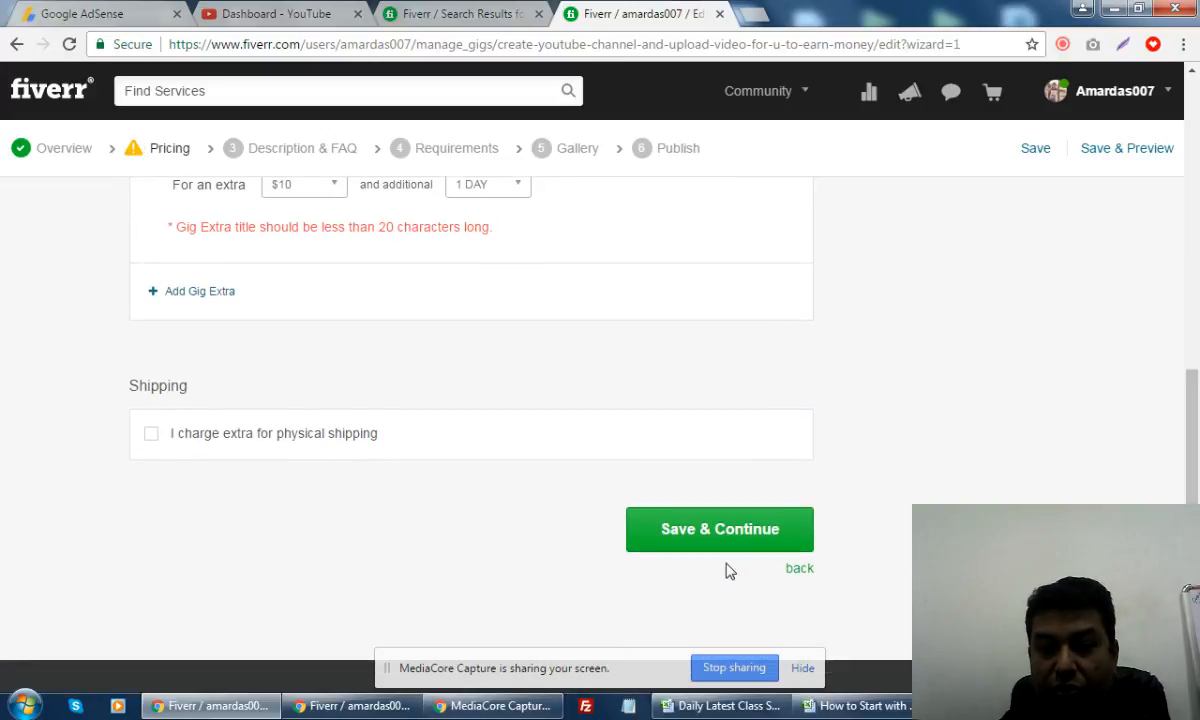
- Shorten the custom gig extra's title to "Promote Into FB Groups" and try saving the pricing section again
{"action": "scroll", "coordinate": [840, 390], "scroll_direction": "up", "scroll_amount": 2}
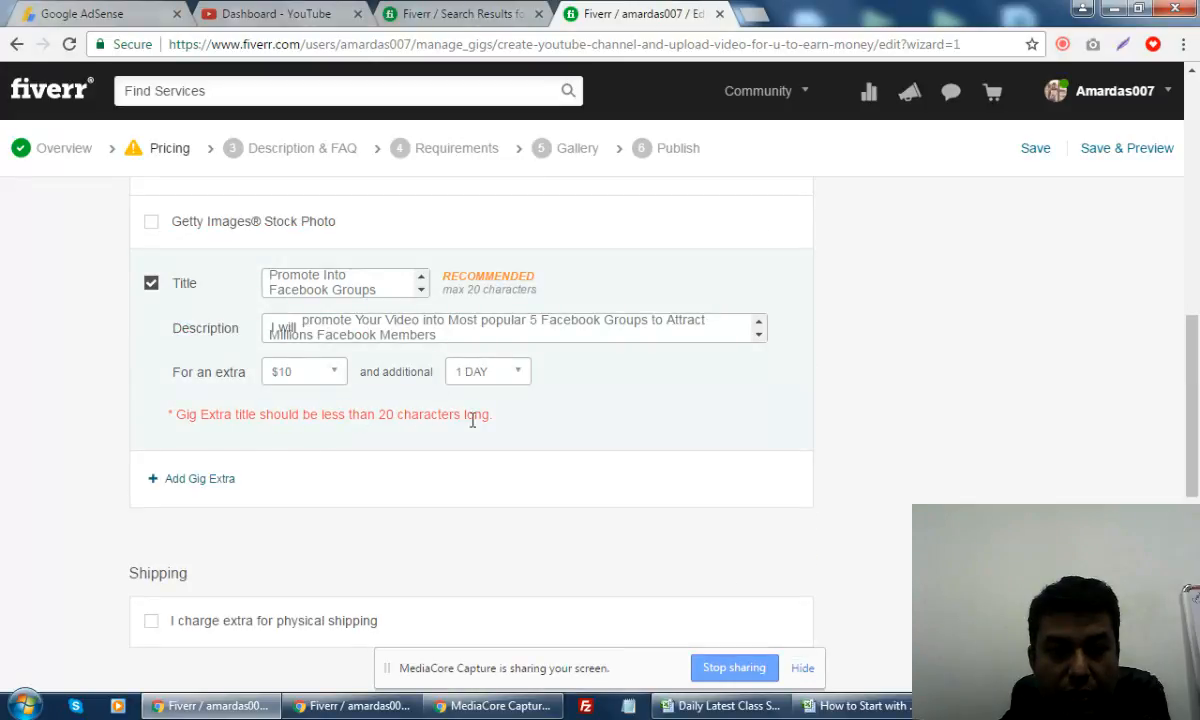
{"action": "left_click", "coordinate": [388, 292]}
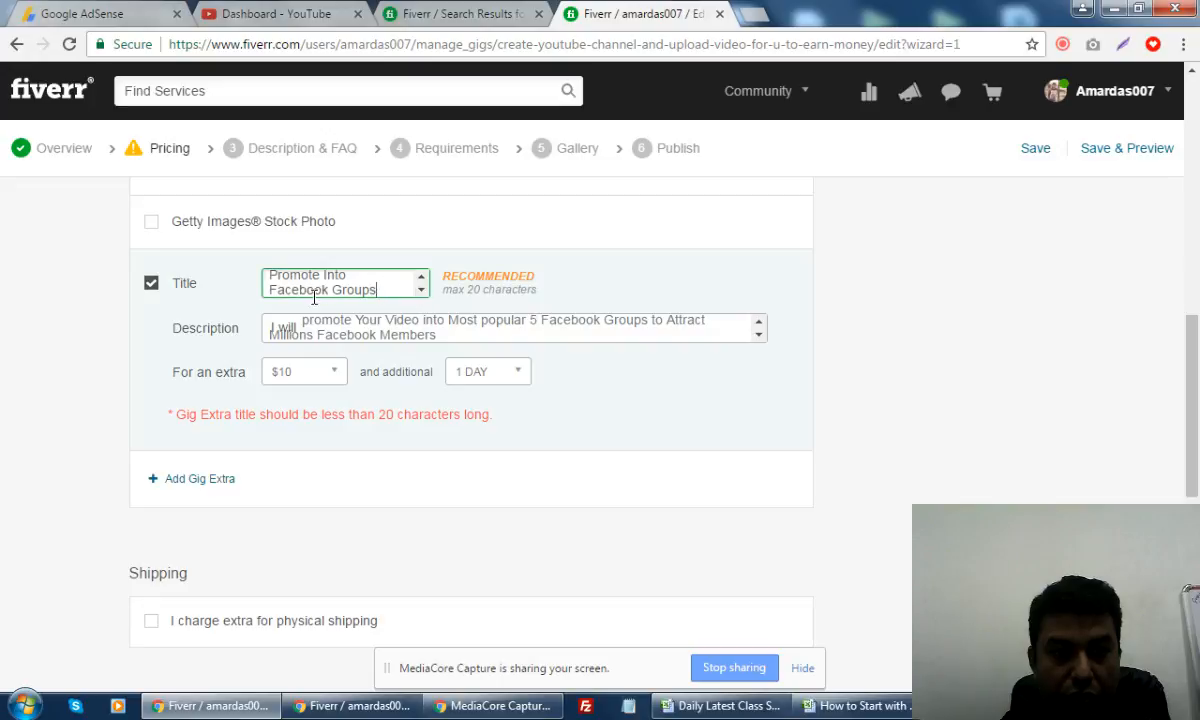
{"action": "left_click_drag", "start_coordinate": [329, 290], "coordinate": [280, 292]}
{"action": "type", "text": "B"}
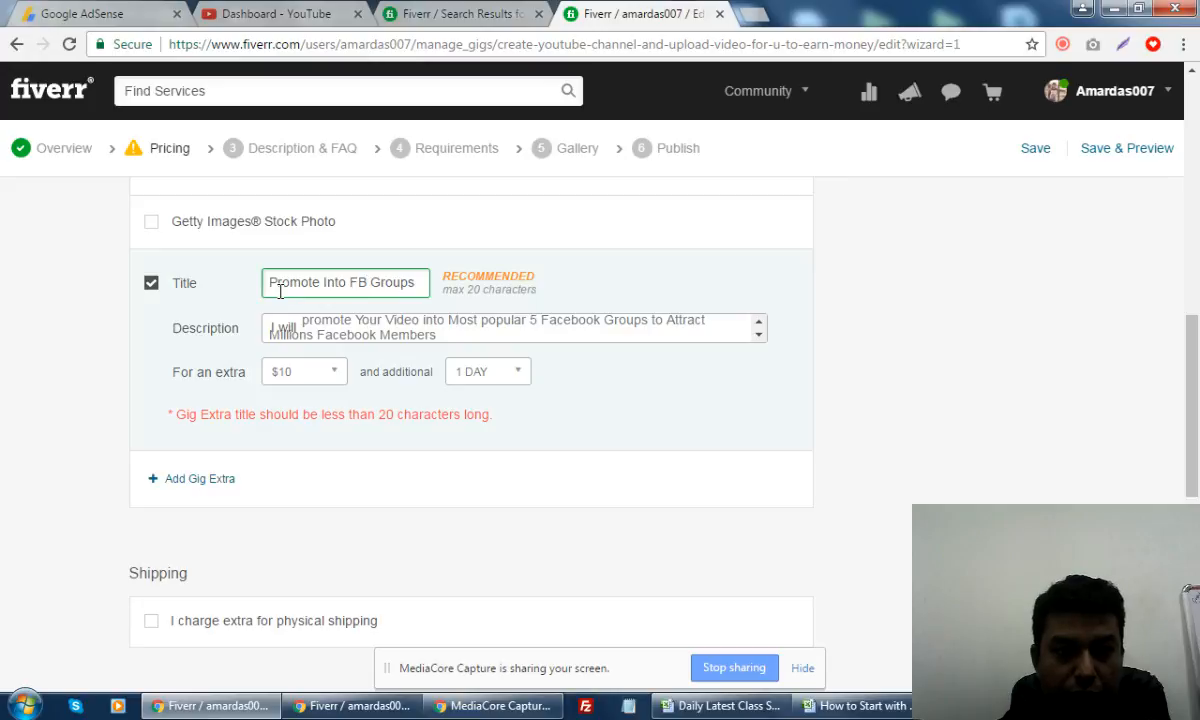
{"action": "scroll", "coordinate": [600, 504], "scroll_direction": "down", "scroll_amount": 3}
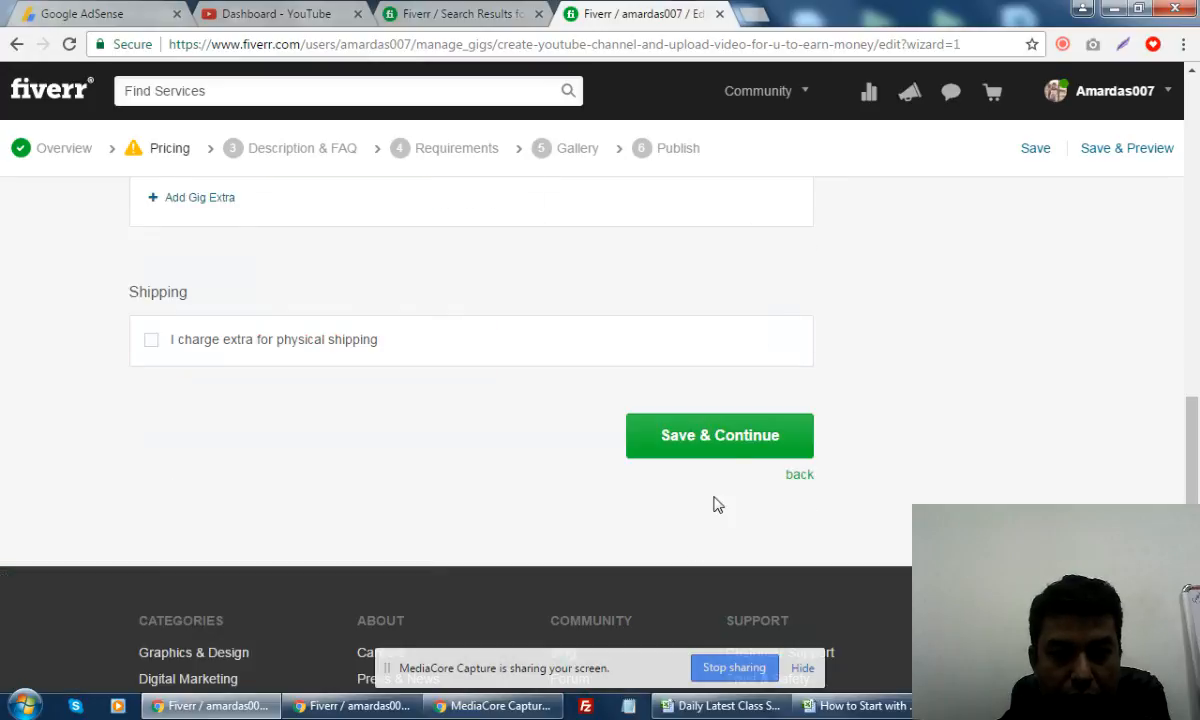
{"action": "left_click", "coordinate": [720, 436]}
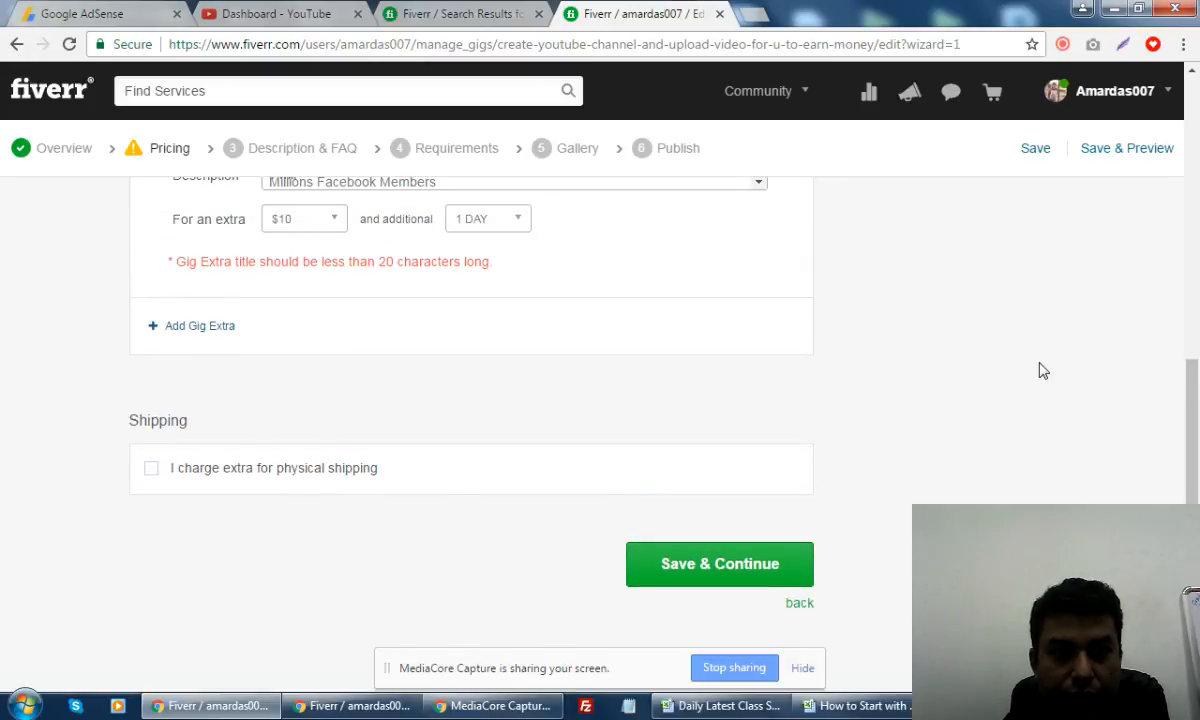
- Change the custom gig extra's title to "FB Promotion"
{"action": "scroll", "coordinate": [1040, 371], "scroll_direction": "up", "scroll_amount": 3}
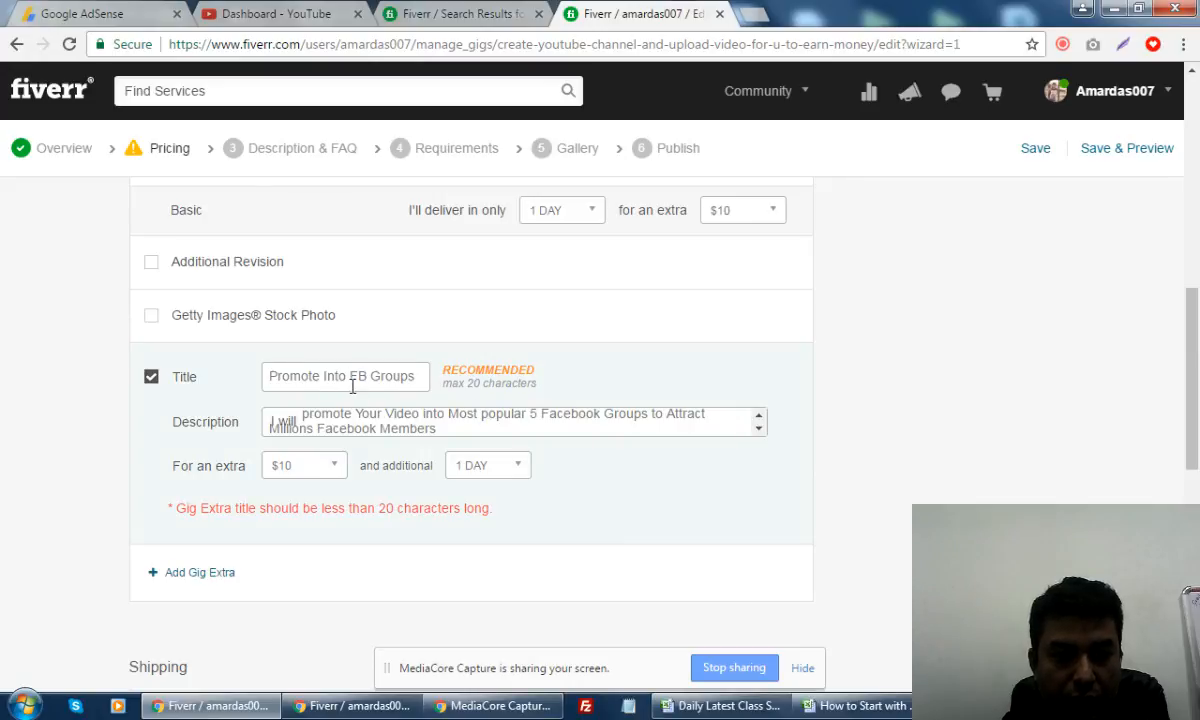
{"action": "left_click", "coordinate": [332, 376]}
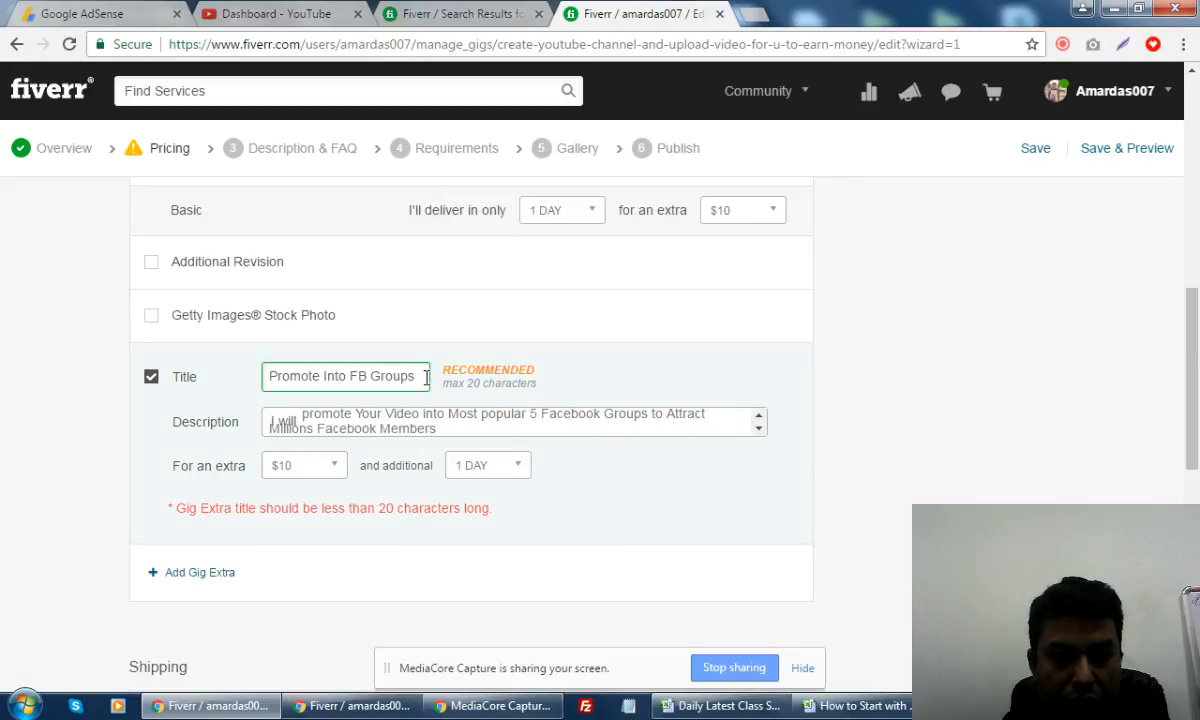
{"action": "left_click_drag", "start_coordinate": [348, 376], "coordinate": [209, 376]}
{"action": "key", "text": "BackSpace"}
{"action": "left_click", "coordinate": [368, 380]}
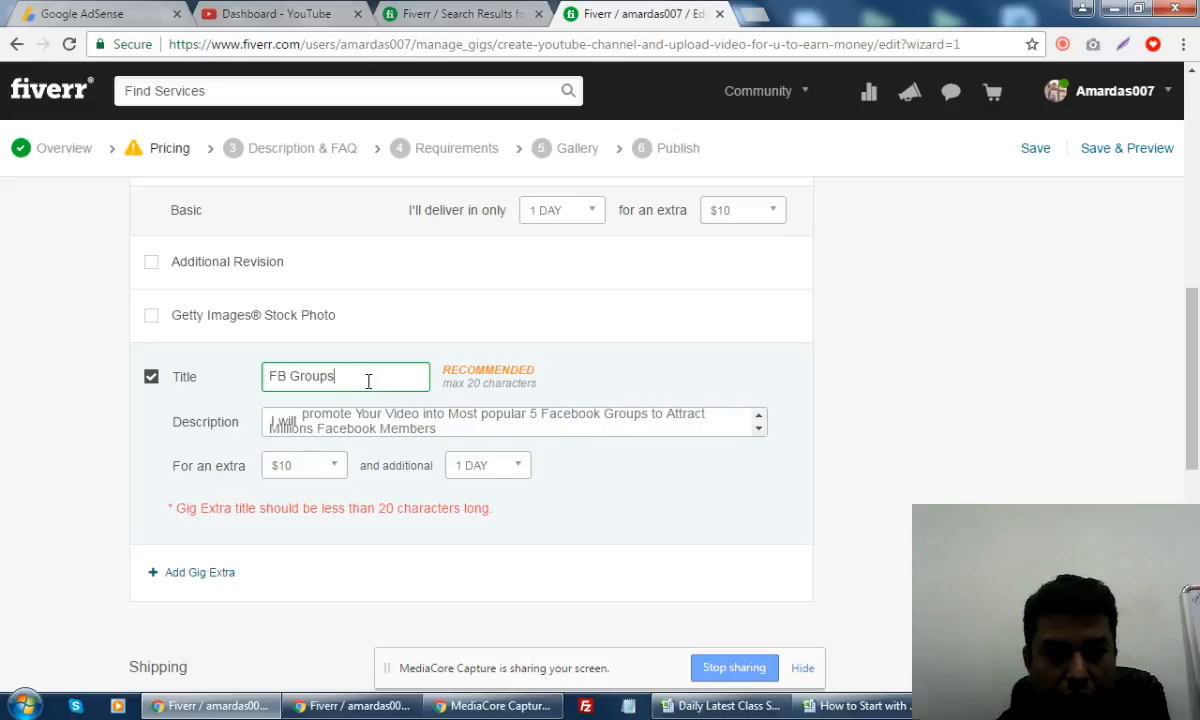
{"action": "type", "text": "pl"}
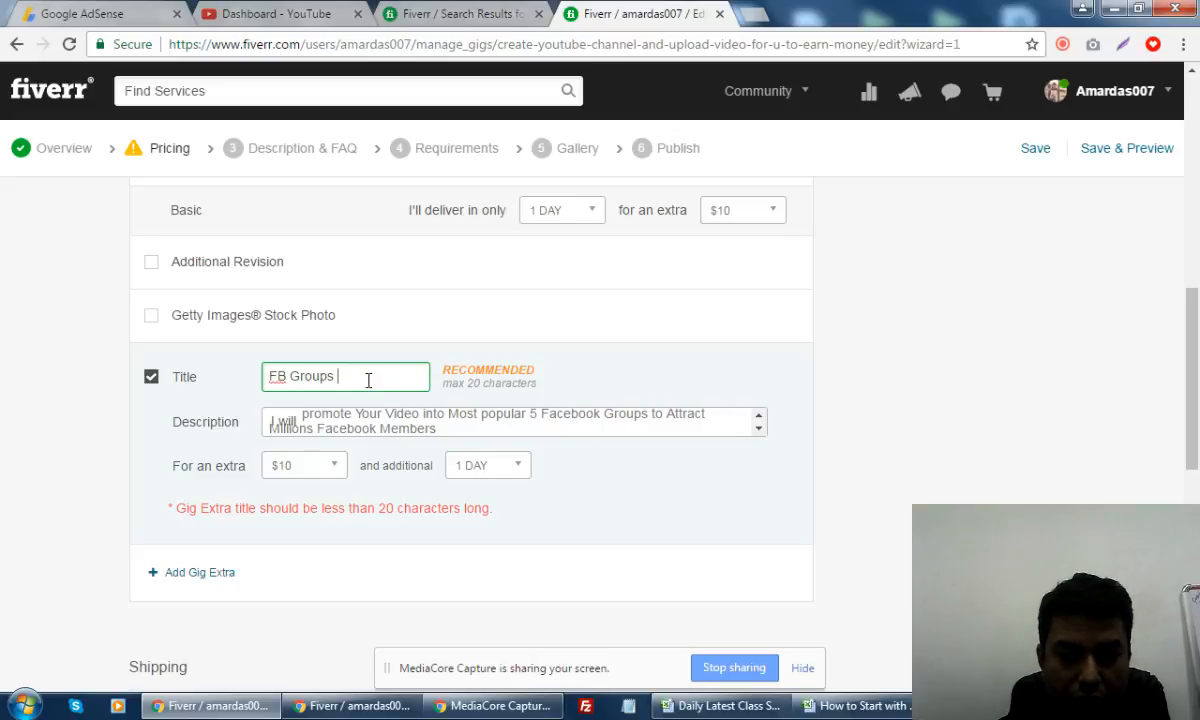
{"action": "key", "text": "BackSpace"}
{"action": "key", "text": "BackSpace"}
{"action": "key", "text": "BackSpace"}
{"action": "key", "text": "BackSpace"}
{"action": "key", "text": "BackSpace"}
{"action": "key", "text": "BackSpace"}
{"action": "key", "text": "BackSpace"}
{"action": "key", "text": "BackSpace"}
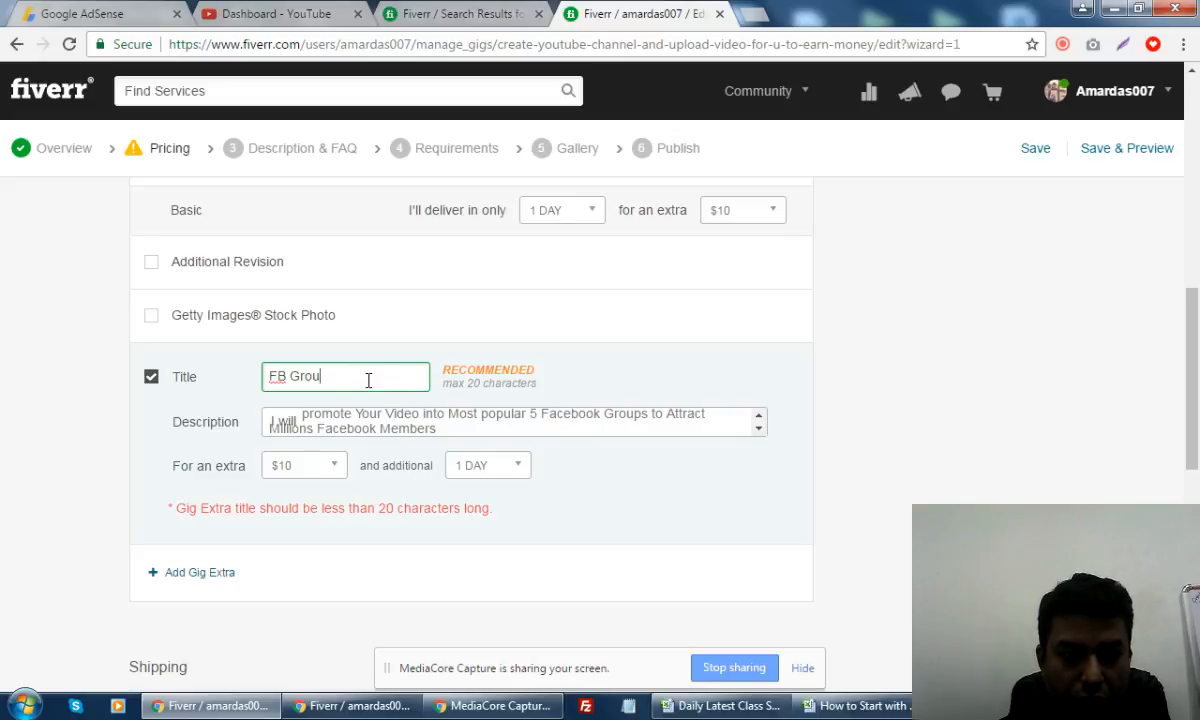
{"action": "type", "text": "Promotion"}
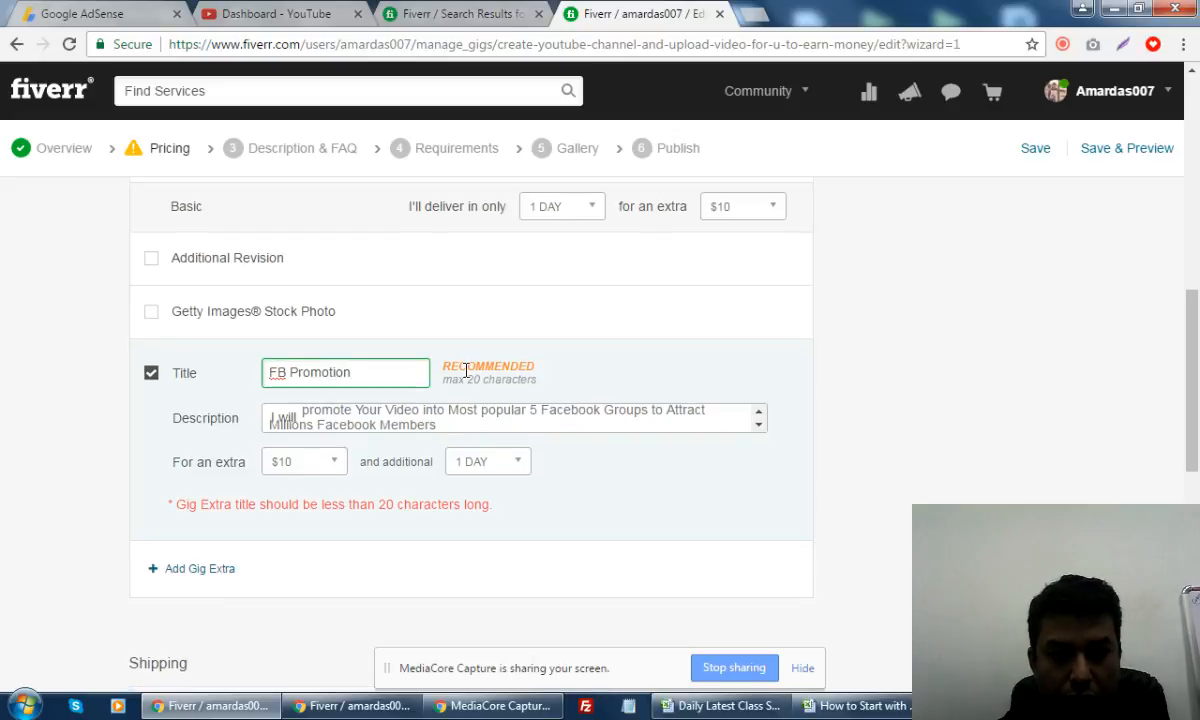
- Save the pricing section, continue to Description & FAQ, and open the gig description for editing
{"action": "scroll", "coordinate": [466, 371], "scroll_direction": "down", "scroll_amount": 2}
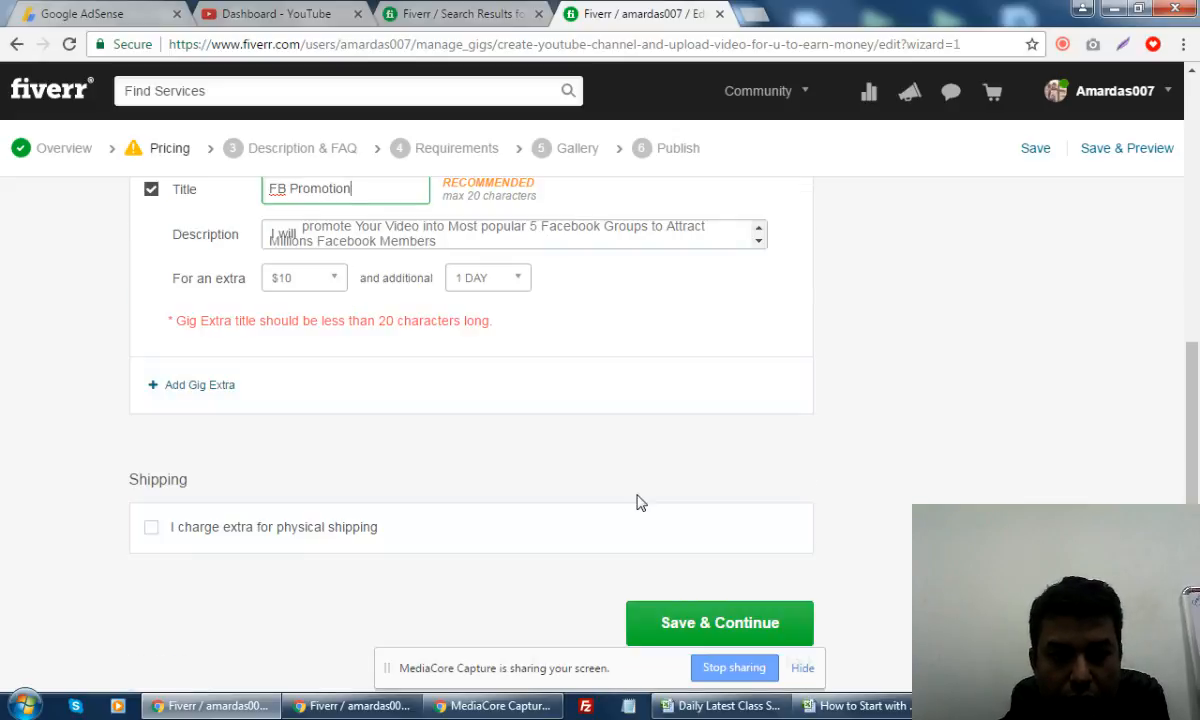
{"action": "left_click", "coordinate": [734, 622]}
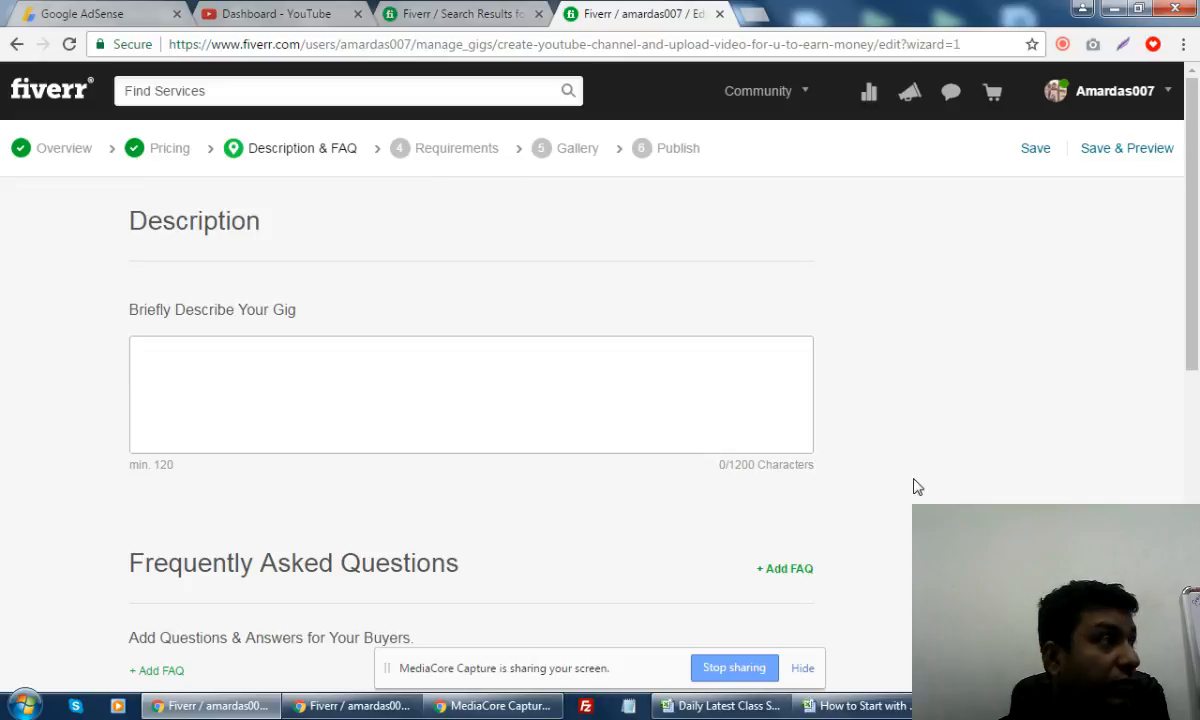
{"action": "left_click", "coordinate": [579, 388]}
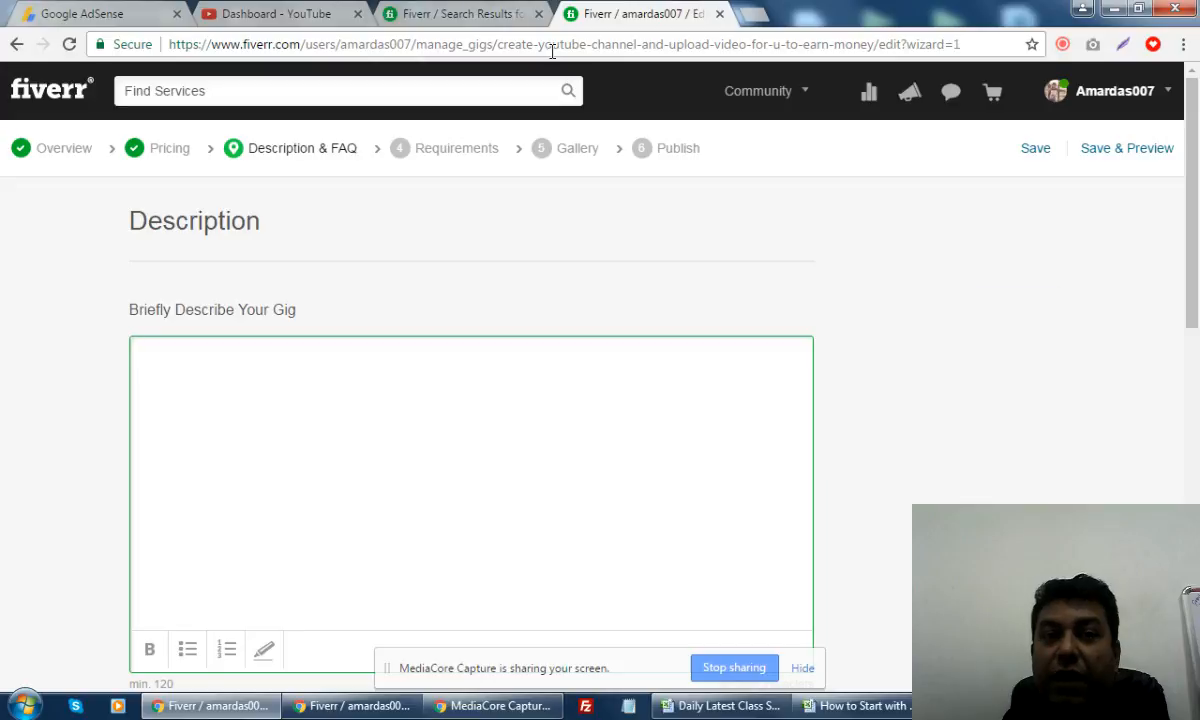
- Replace the "birthday wishes" gig search with a search for "youtube video upload"
{"action": "left_click", "coordinate": [476, 14]}
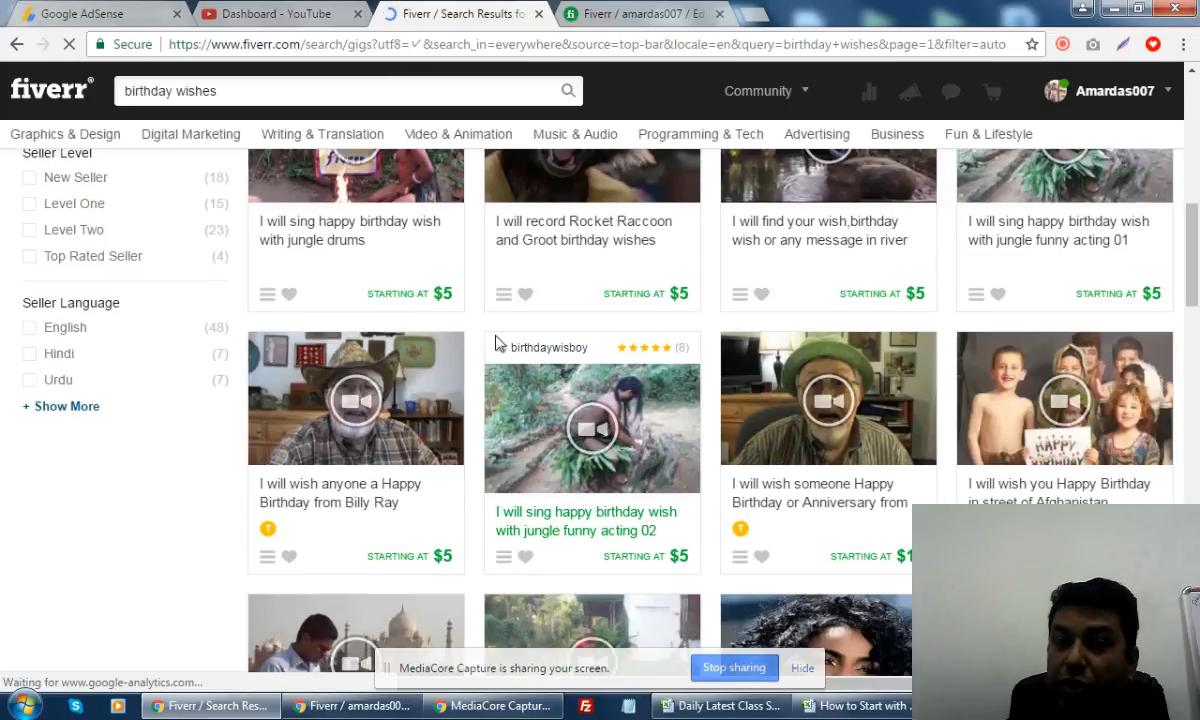
{"action": "scroll", "coordinate": [497, 344], "scroll_direction": "up", "scroll_amount": 2}
{"action": "scroll", "coordinate": [497, 344], "scroll_direction": "up", "scroll_amount": 6}
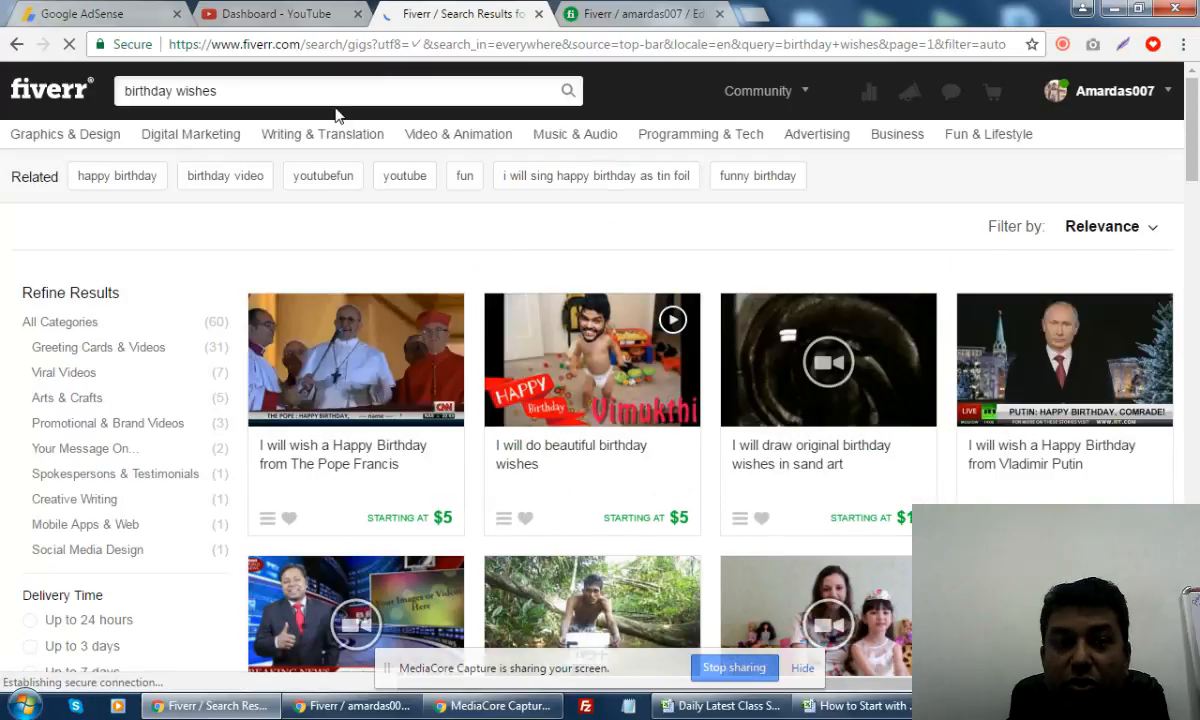
{"action": "left_click", "coordinate": [325, 92]}
{"action": "left_click_drag", "start_coordinate": [305, 91], "coordinate": [12, 81]}
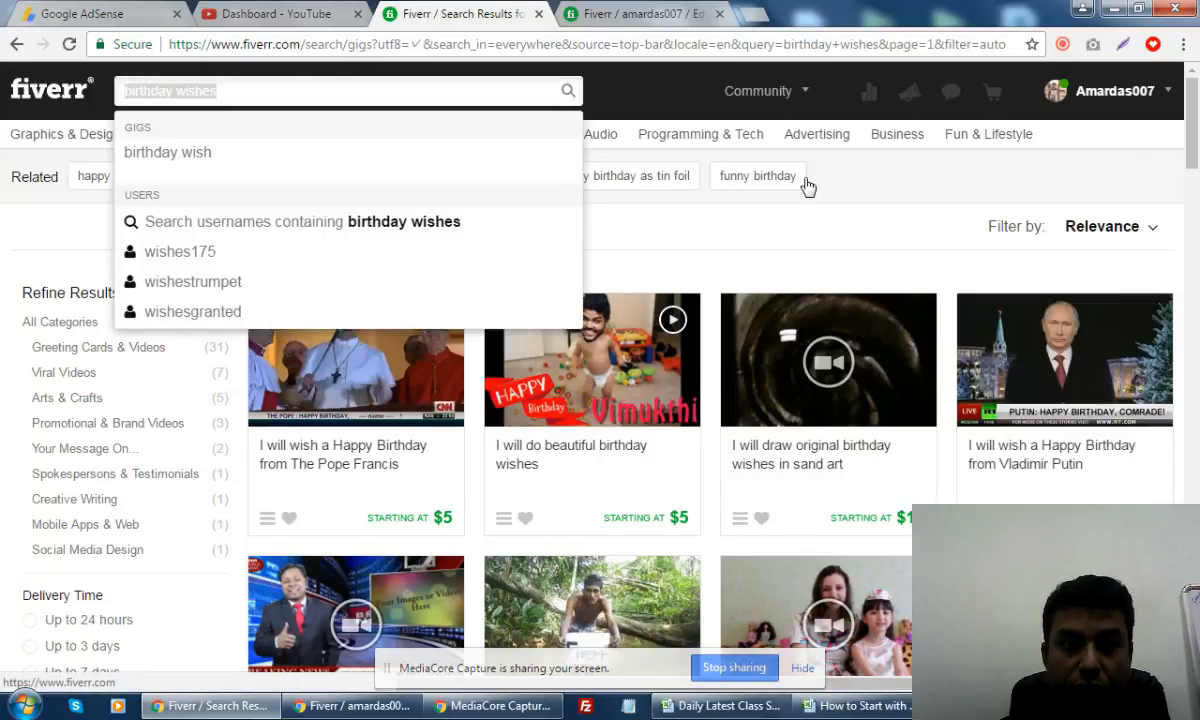
{"action": "type", "text": "youtube video"}
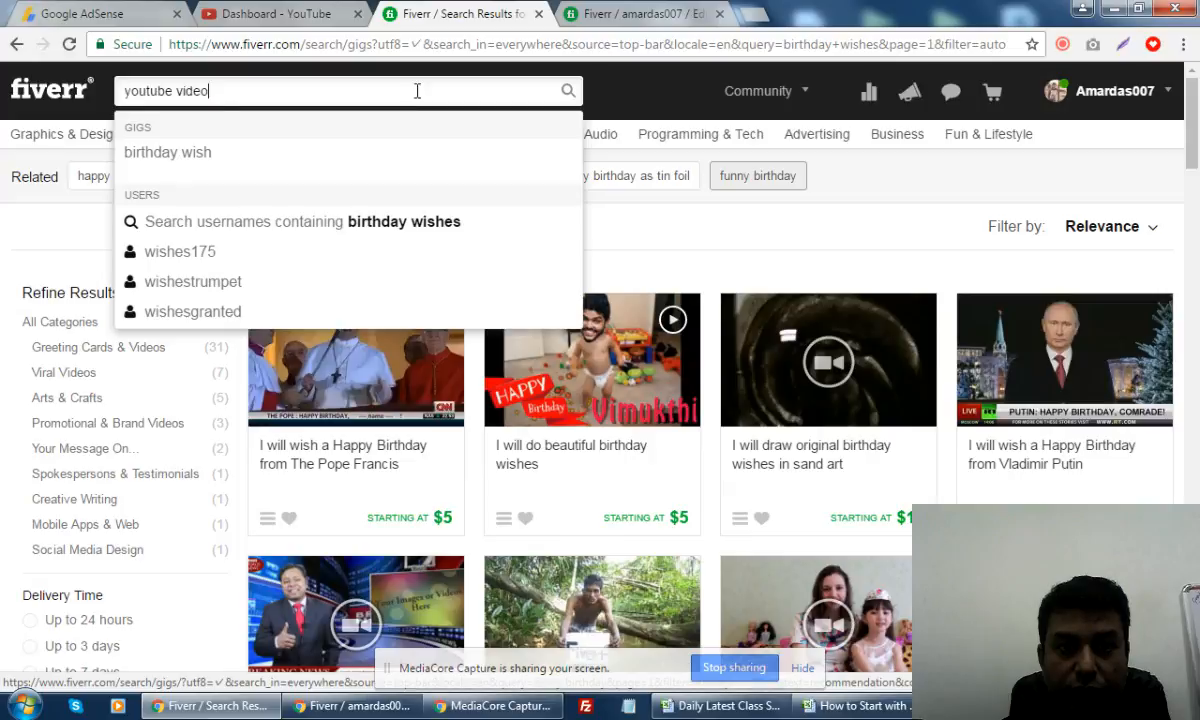
{"action": "type", "text": " u"}
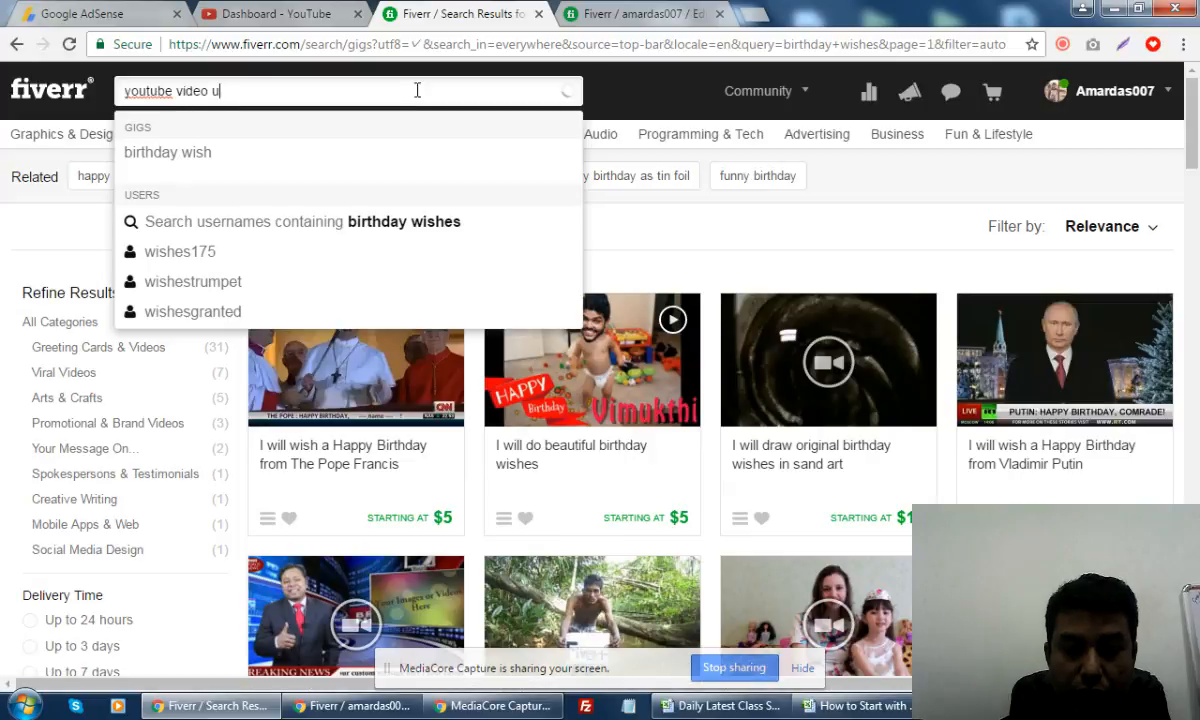
{"action": "type", "text": "pload"}
{"action": "key", "text": "Return"}
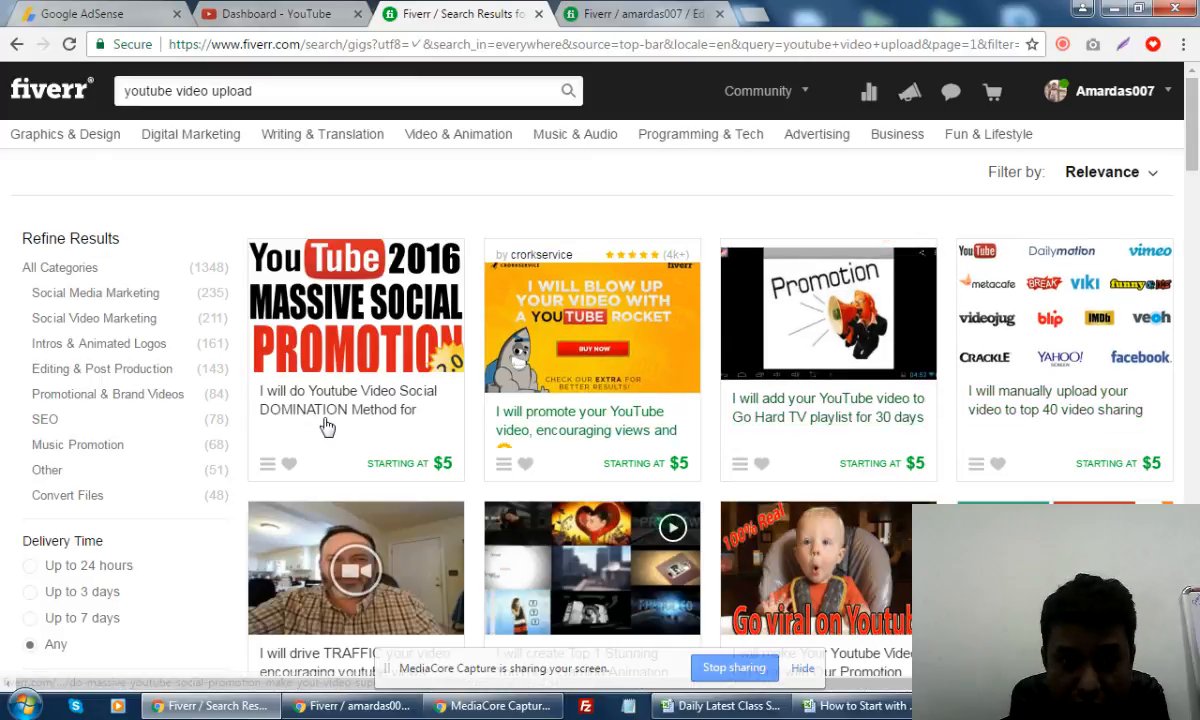
- Open the "I will make your youtube video viral" gig from the search results in a separate tab
{"action": "scroll", "coordinate": [410, 430], "scroll_direction": "down", "scroll_amount": 3}
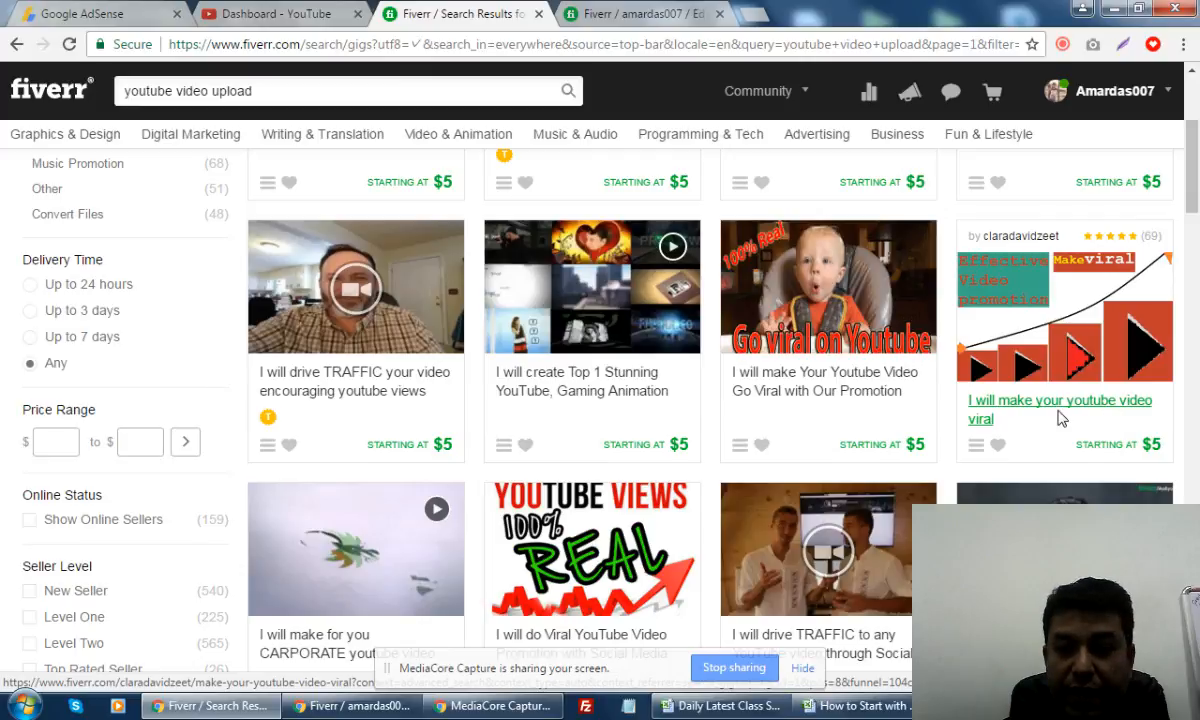
{"action": "right_click", "coordinate": [1063, 415]}
{"action": "left_click", "coordinate": [1060, 424]}
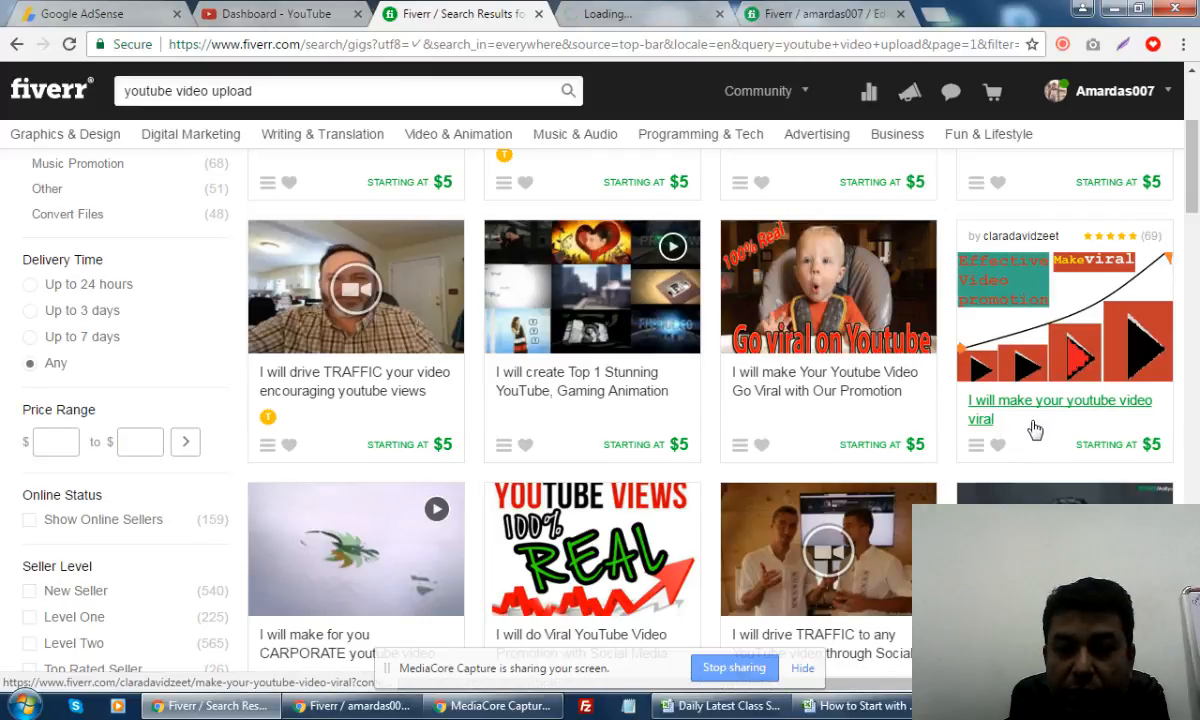
{"action": "left_click", "coordinate": [610, 13]}
{"action": "left_click", "coordinate": [490, 13]}
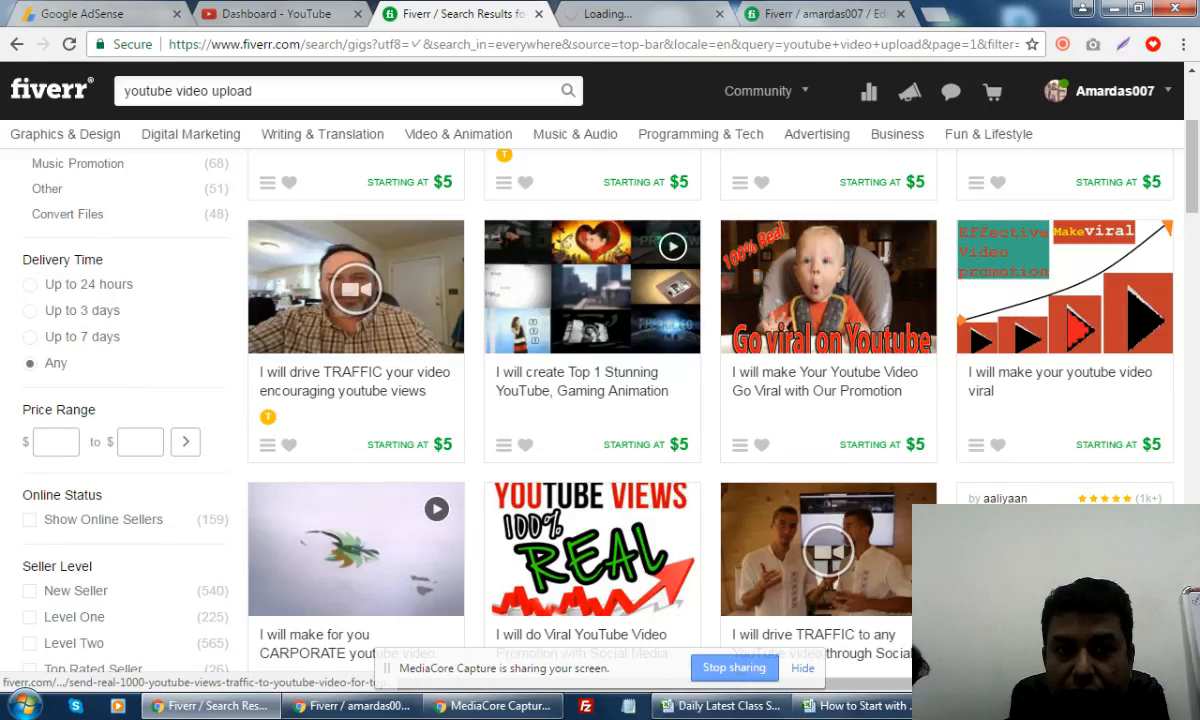
{"action": "left_click", "coordinate": [630, 12]}
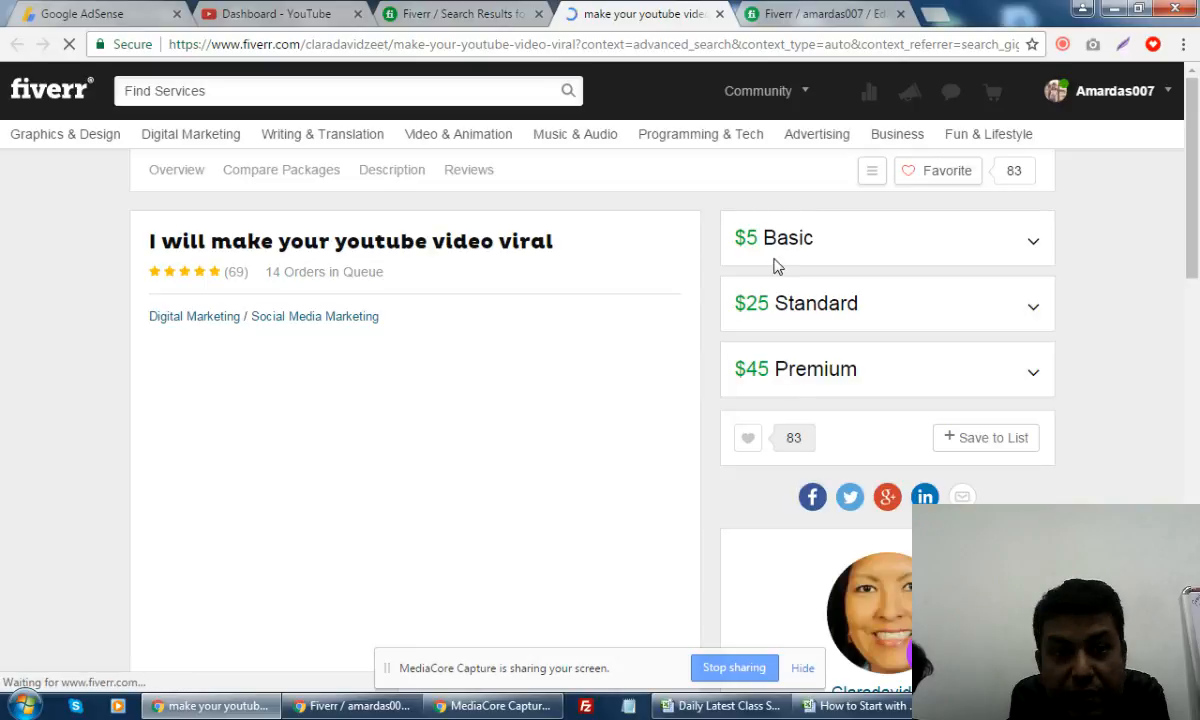
- Review the "About This Gig" text of the viral YouTube video gig as a description example
{"action": "scroll", "coordinate": [610, 418], "scroll_direction": "down", "scroll_amount": 3}
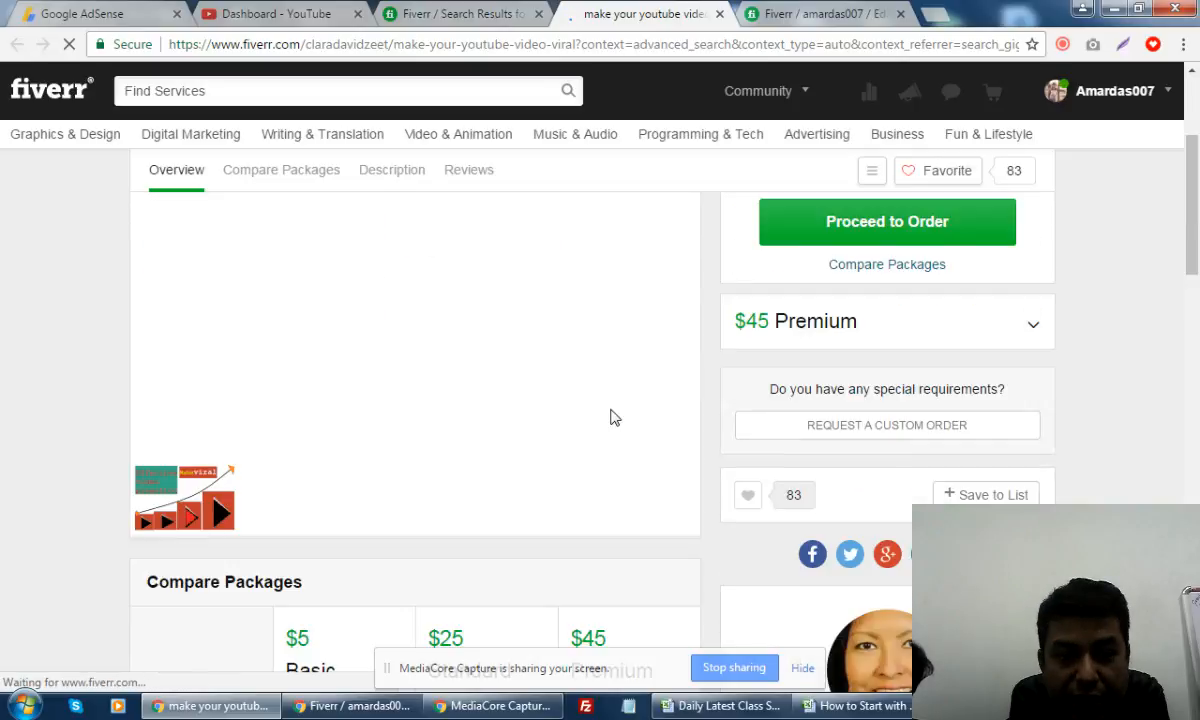
{"action": "scroll", "coordinate": [613, 418], "scroll_direction": "down", "scroll_amount": 2}
{"action": "scroll", "coordinate": [613, 418], "scroll_direction": "down", "scroll_amount": 8}
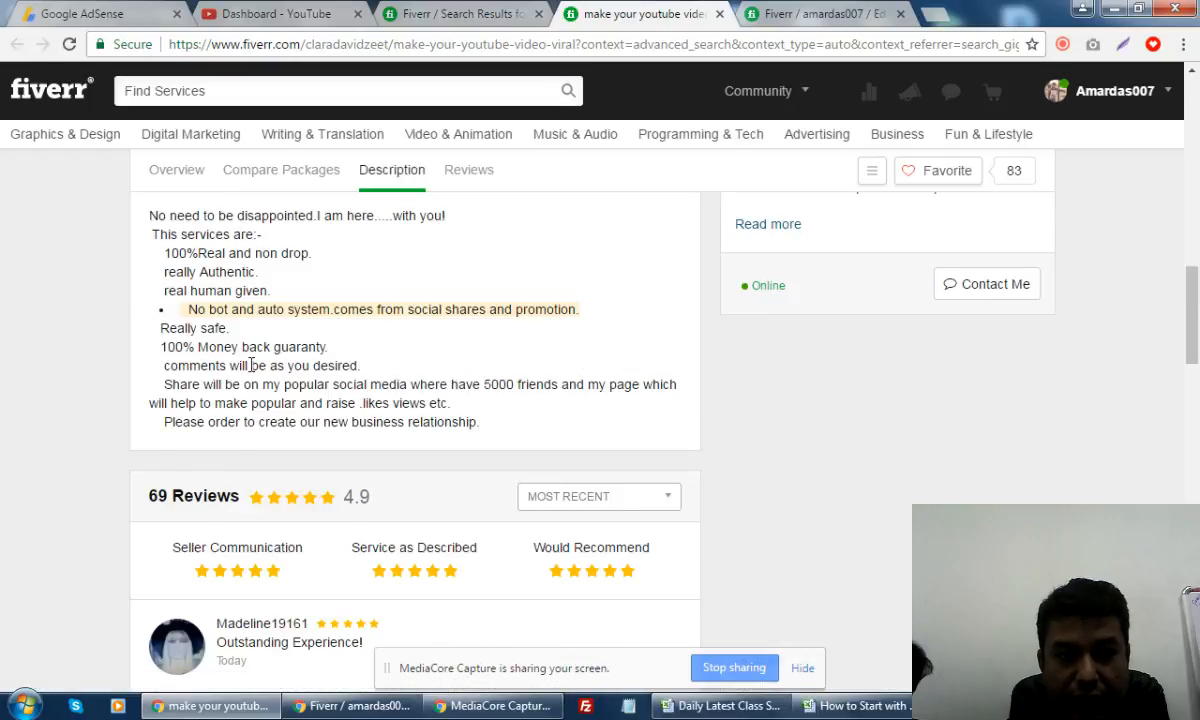
{"action": "scroll", "coordinate": [251, 365], "scroll_direction": "up", "scroll_amount": 1}
{"action": "scroll", "coordinate": [360, 534], "scroll_direction": "up", "scroll_amount": 1}
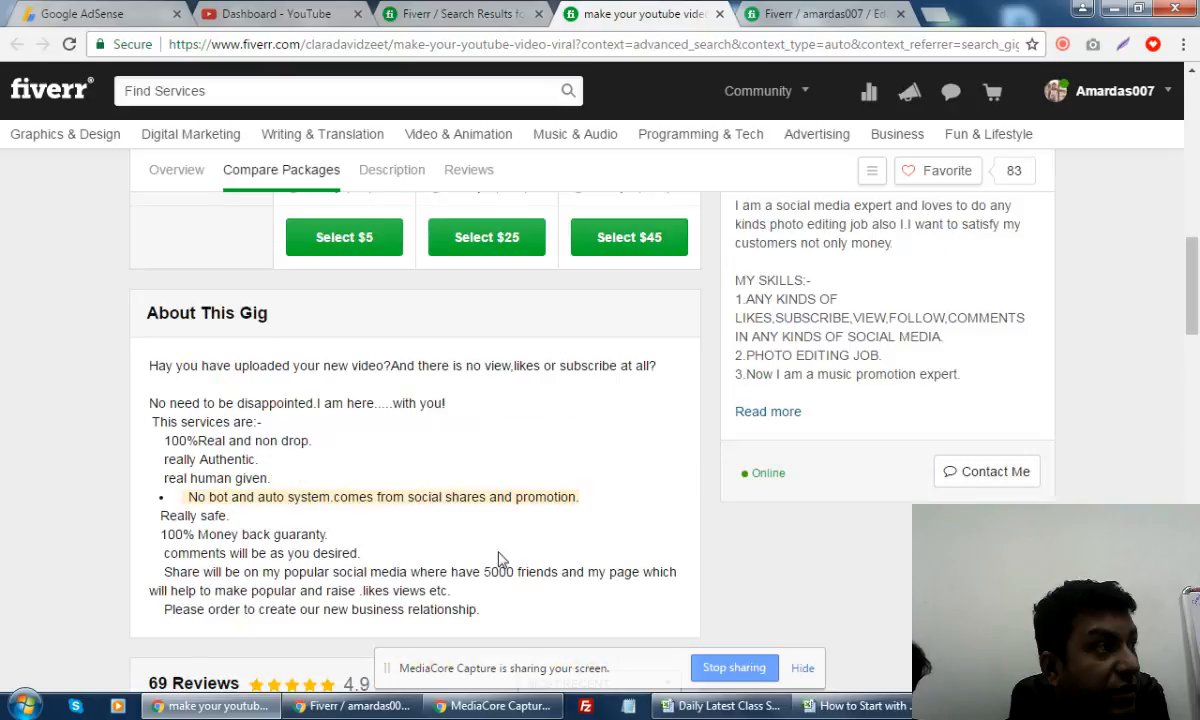
{"action": "left_click_drag", "start_coordinate": [500, 553], "coordinate": [168, 313]}
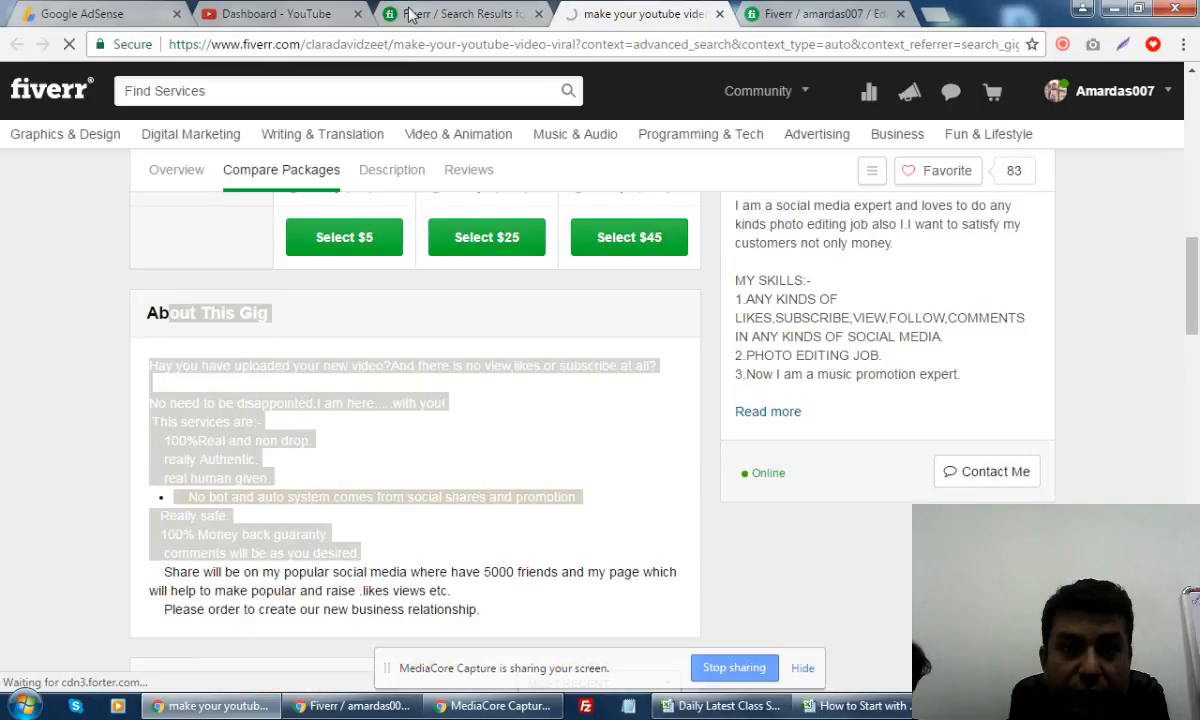
- Return to the gig being edited and start its description with "Video marketinga grea"
{"action": "left_click", "coordinate": [785, 15]}
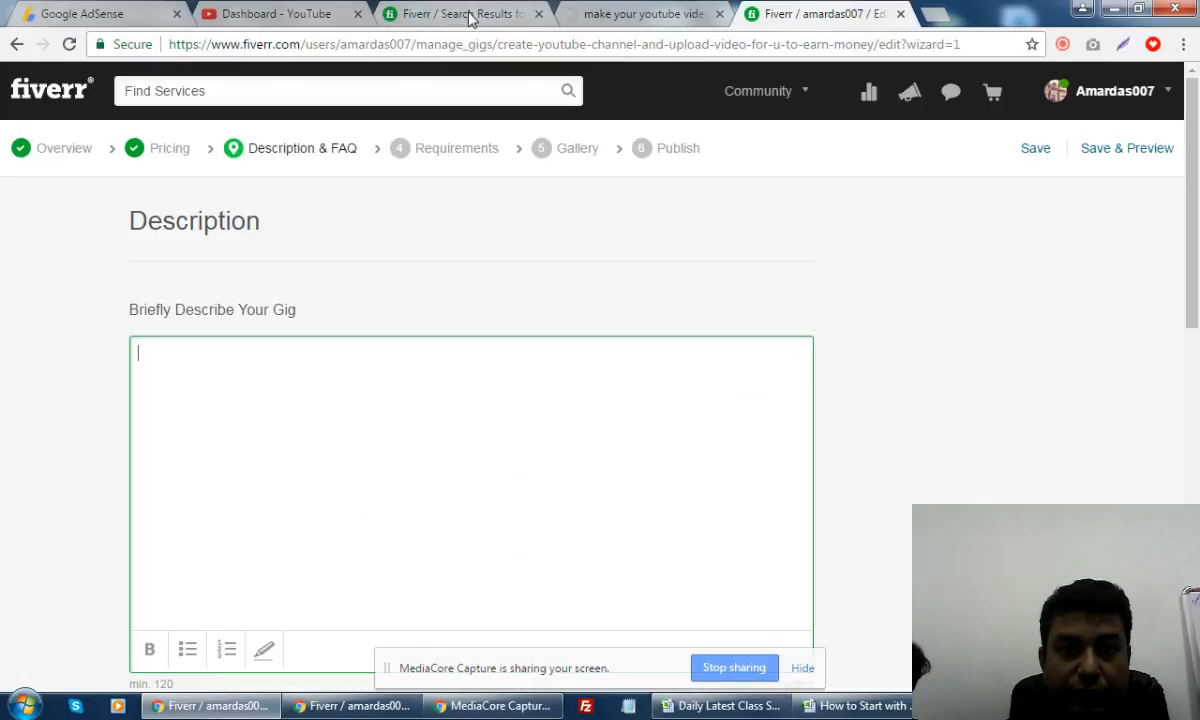
{"action": "left_click", "coordinate": [470, 14]}
{"action": "left_click", "coordinate": [820, 15]}
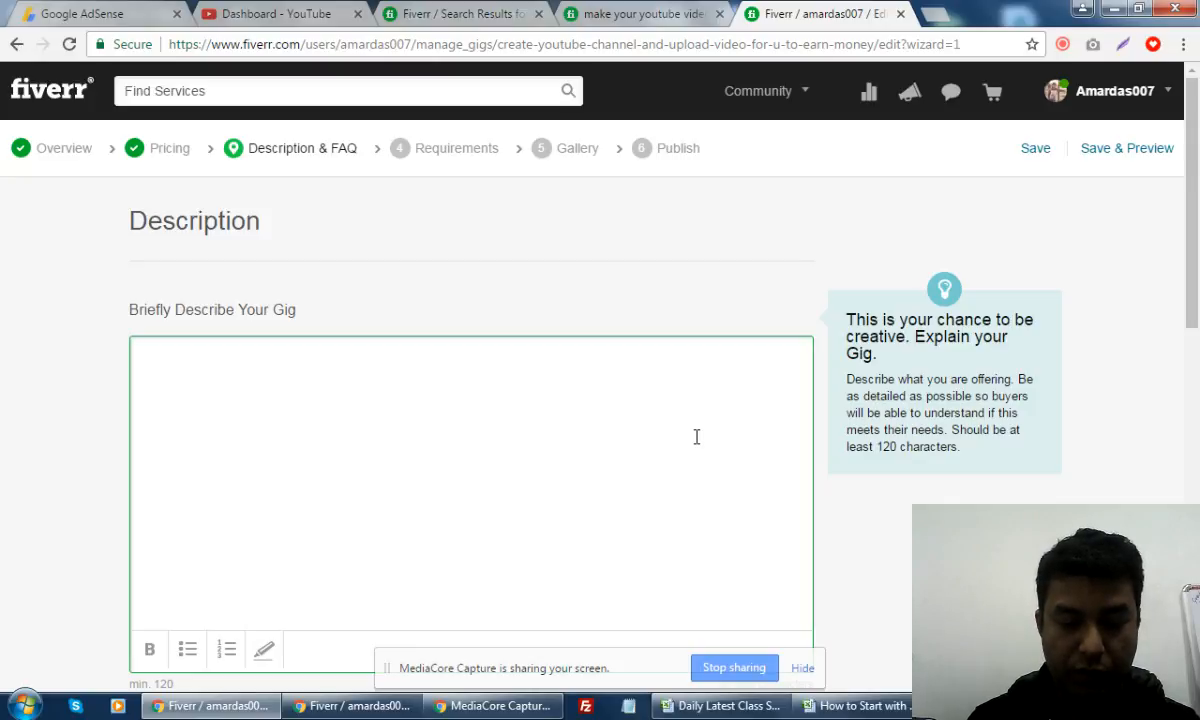
{"action": "type", "text": "Video "}
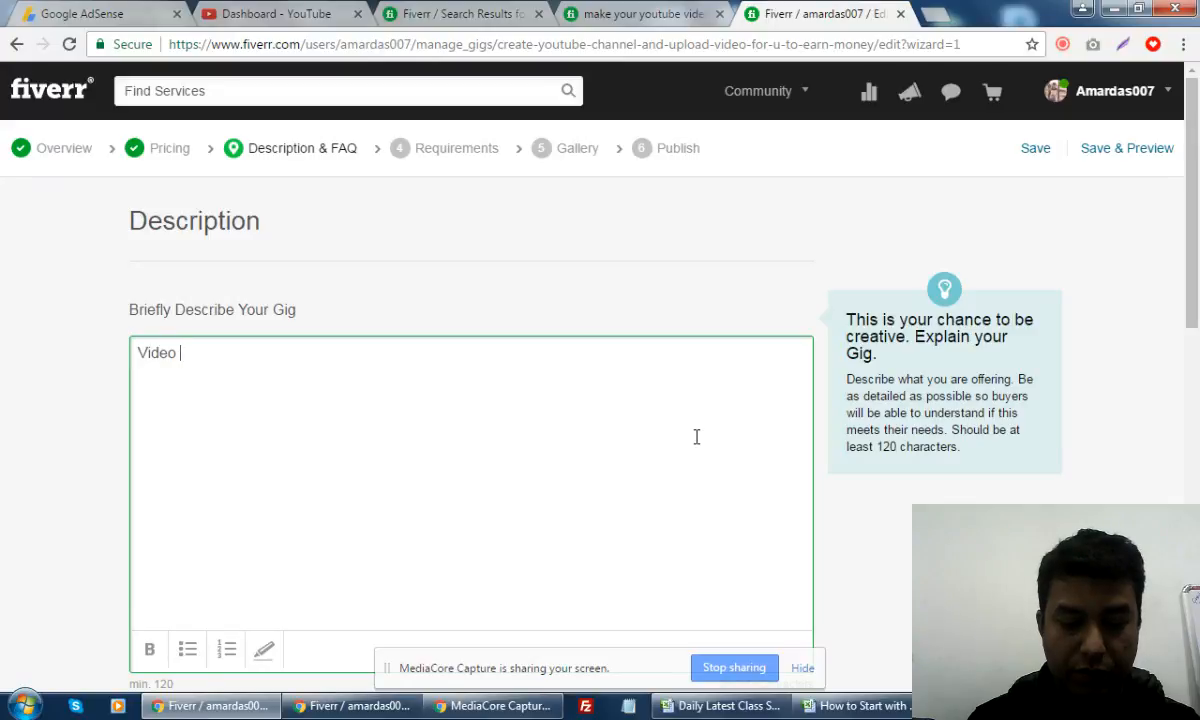
{"action": "type", "text": "marketinga grea"}
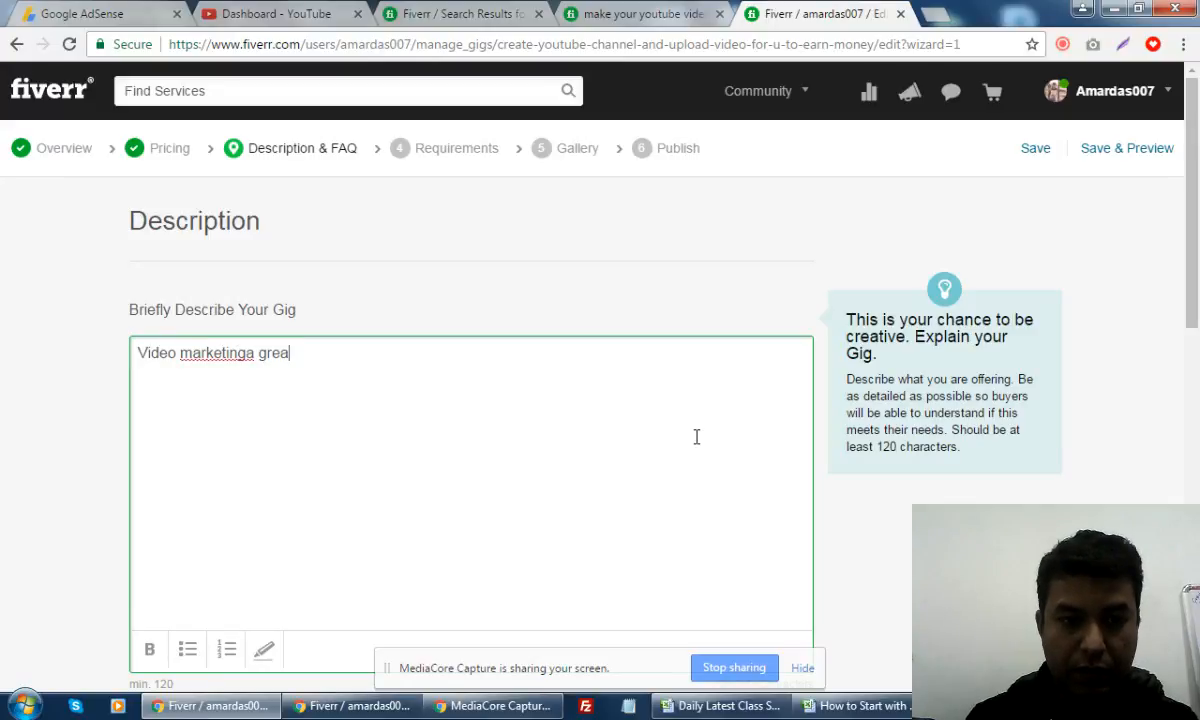
- Complete the description's first sentence with "great sense of tools now days to promote your business and make it viral." and separate "marketing a"
{"action": "type", "text": "t sense o"}
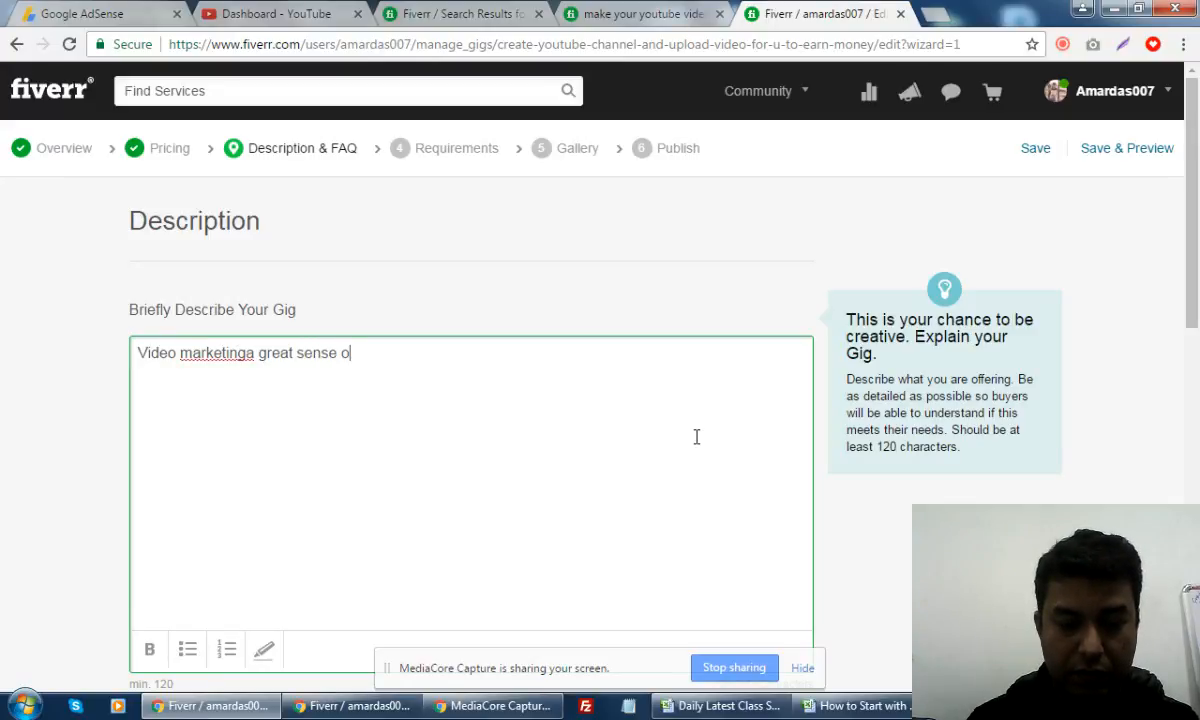
{"action": "type", "text": "f tools now "}
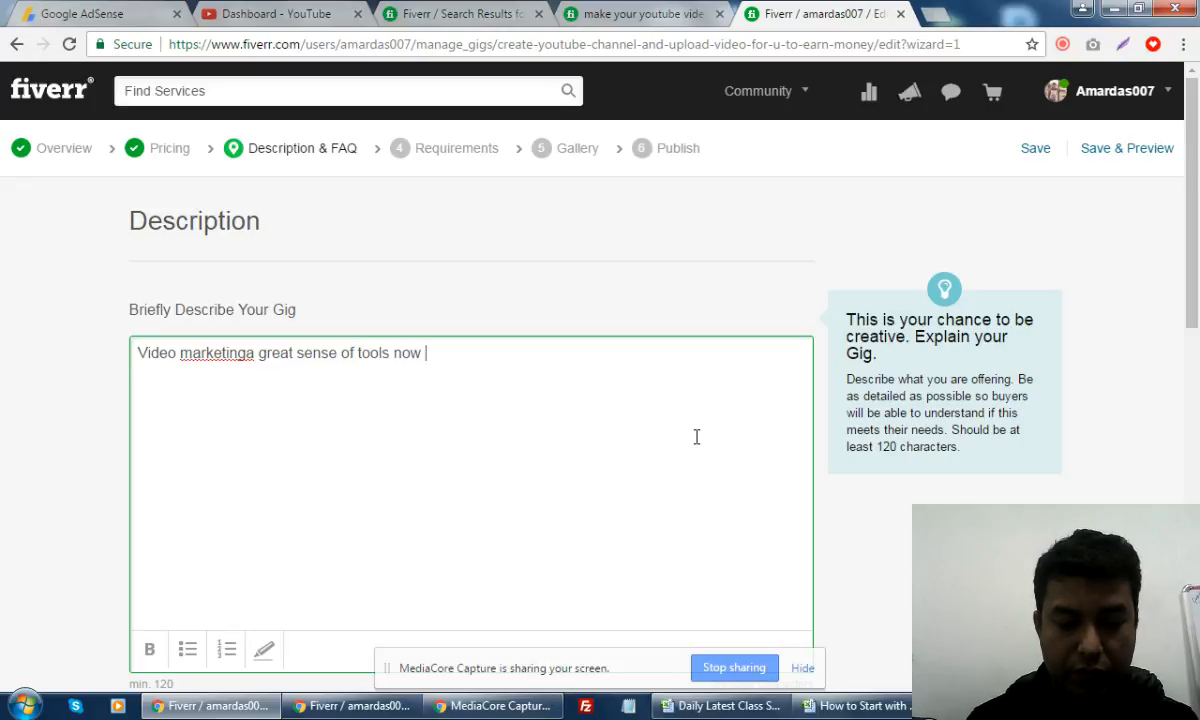
{"action": "type", "text": "days to"}
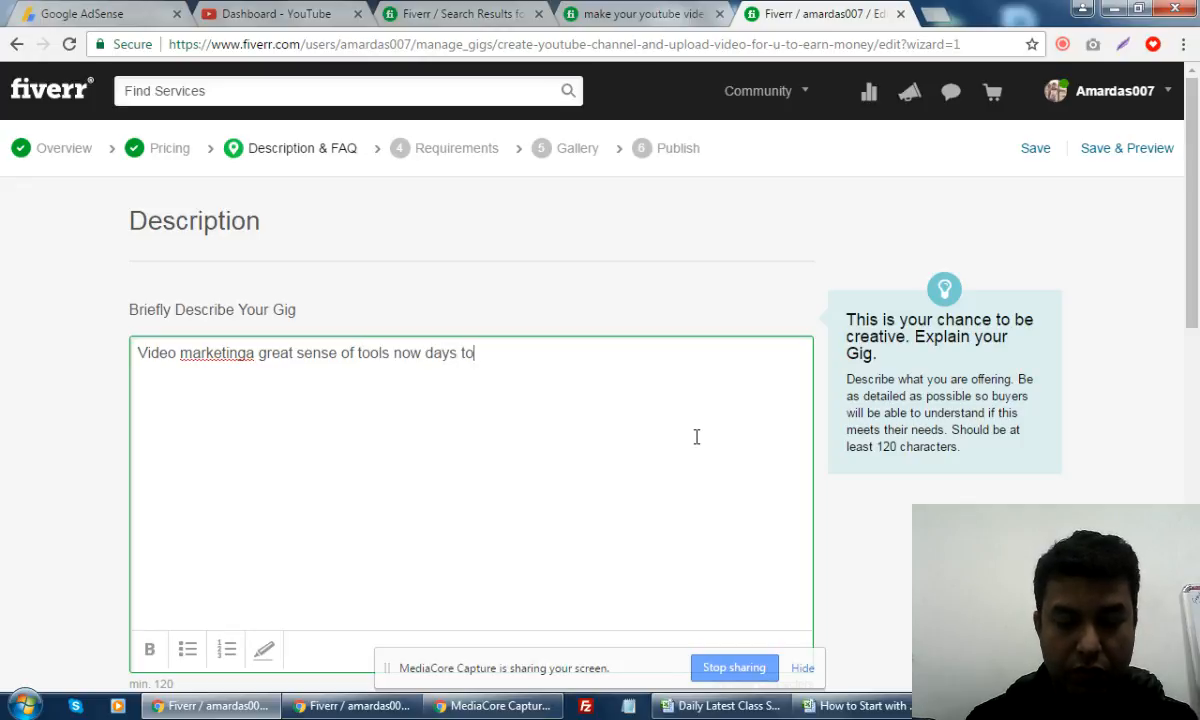
{"action": "type", "text": " promote your "}
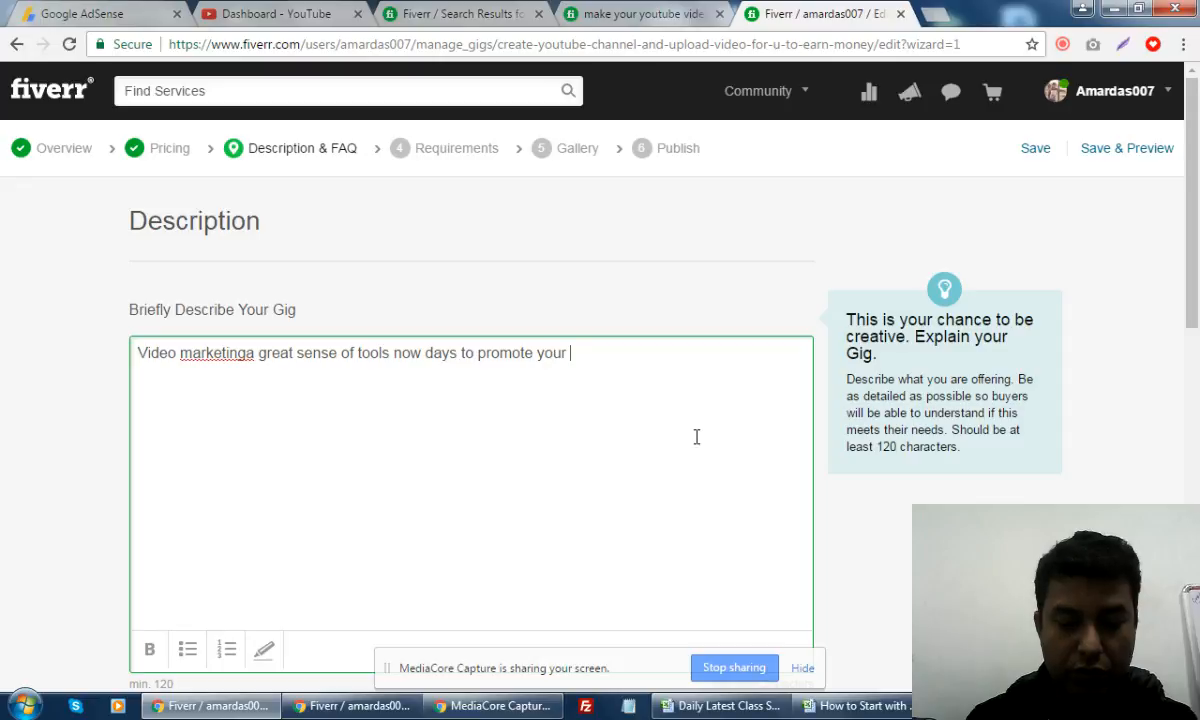
{"action": "type", "text": "business and m"}
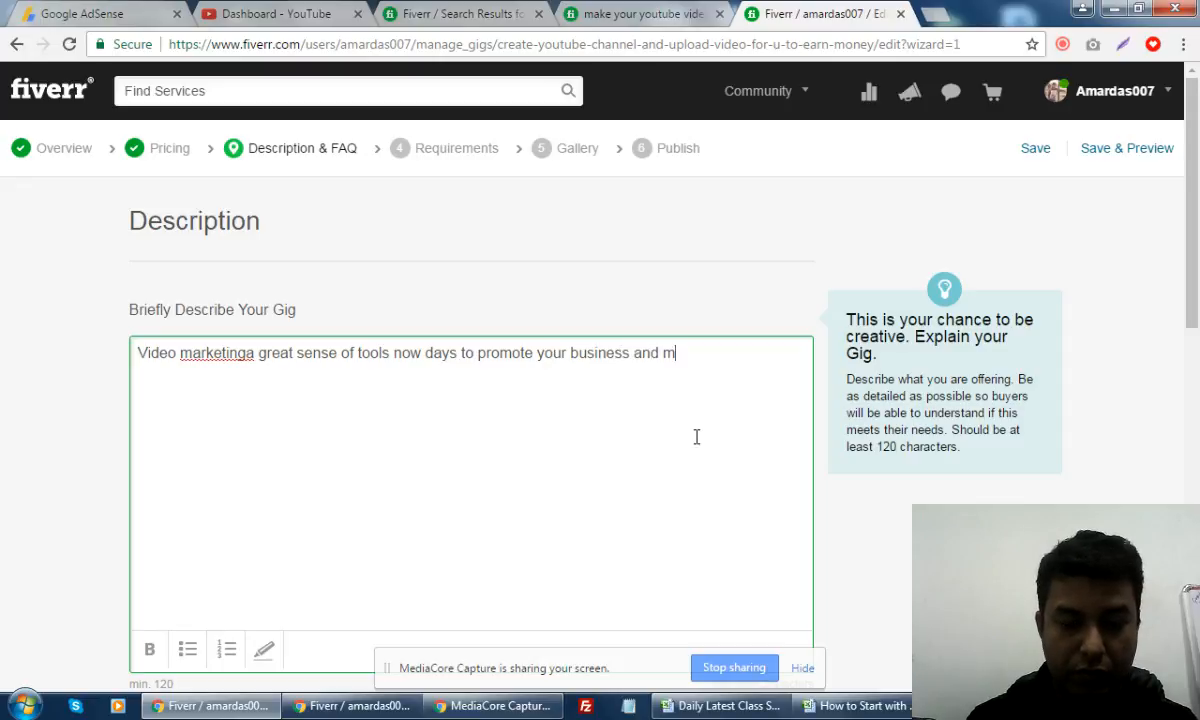
{"action": "type", "text": "ake it viral."}
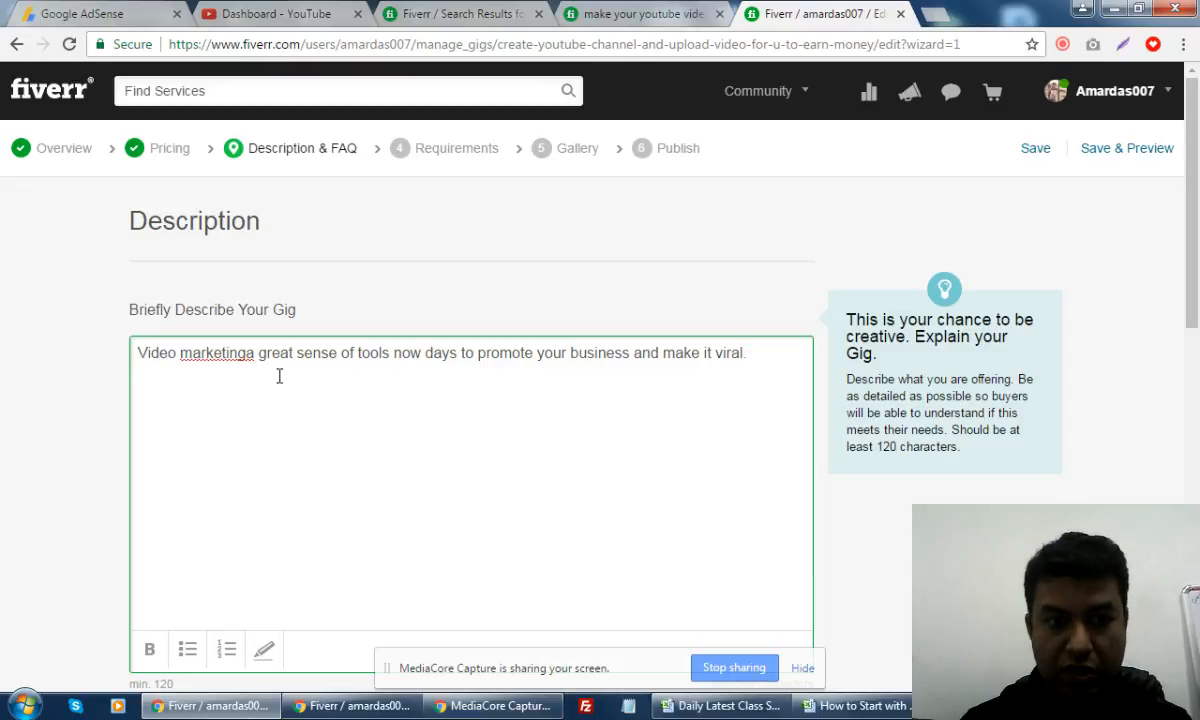
{"action": "left_click", "coordinate": [248, 355]}
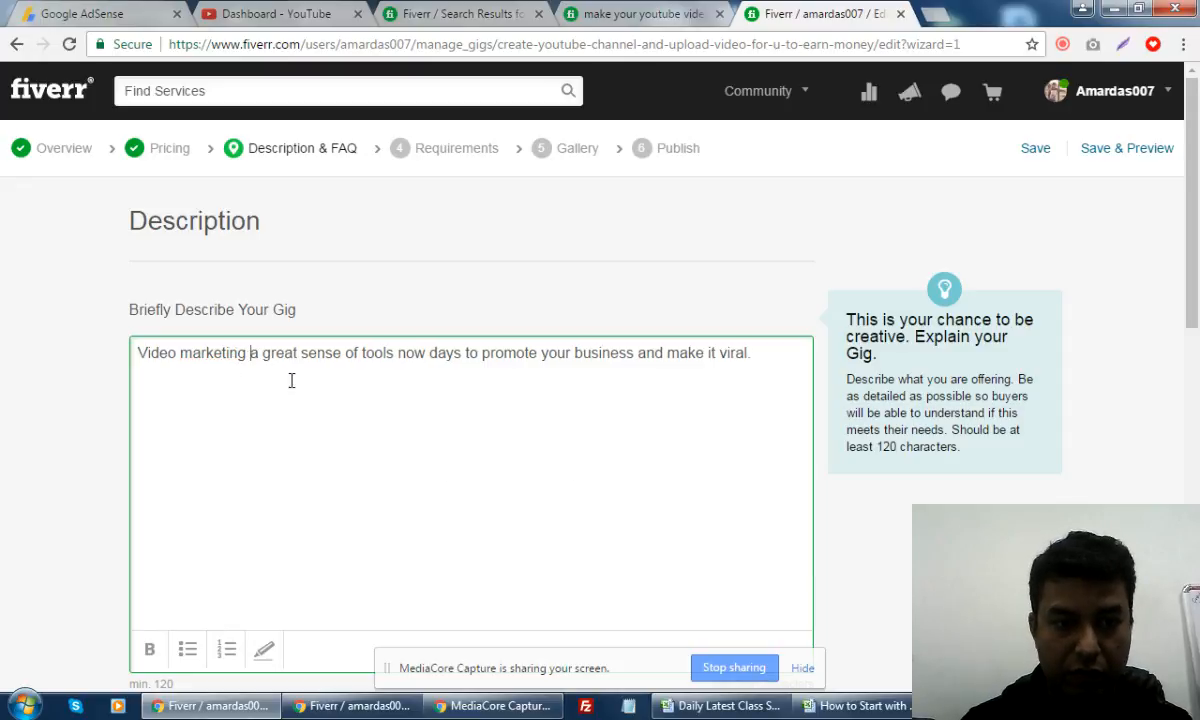
- Add after the first sentence "It's very important to create a perfect youtube channel to attract more peoples and earn from"
{"action": "left_click", "coordinate": [289, 378]}
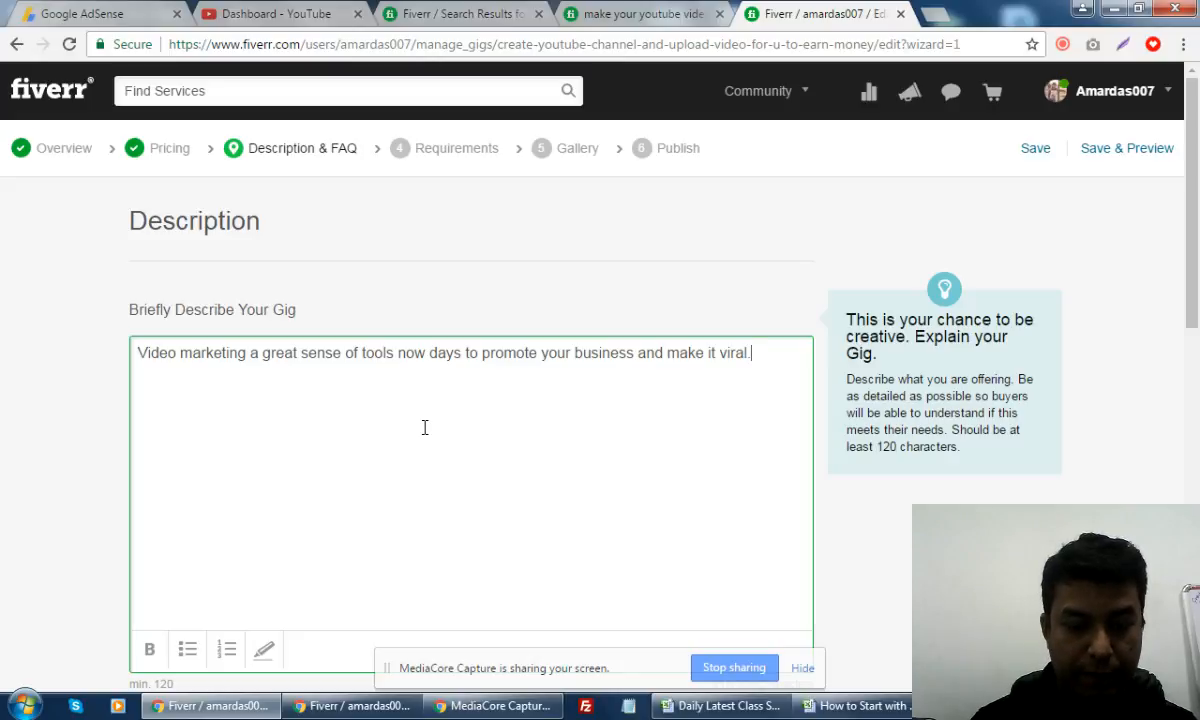
{"action": "type", "text": "It's very"}
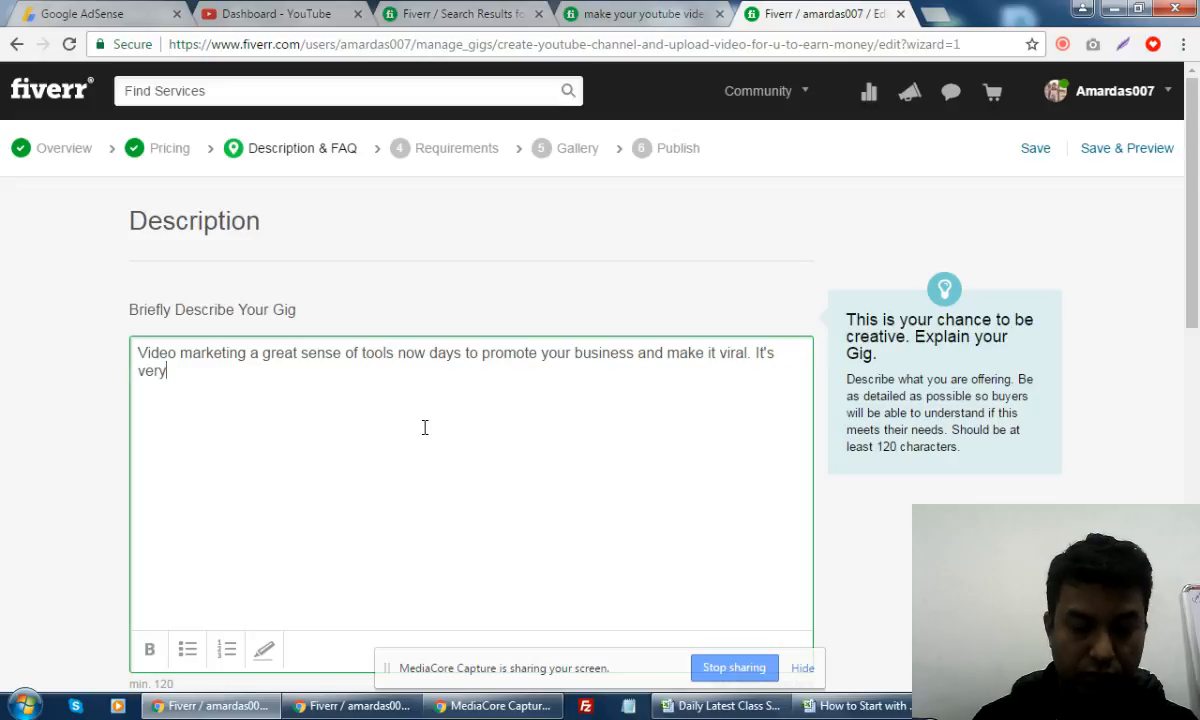
{"action": "type", "text": " importa"}
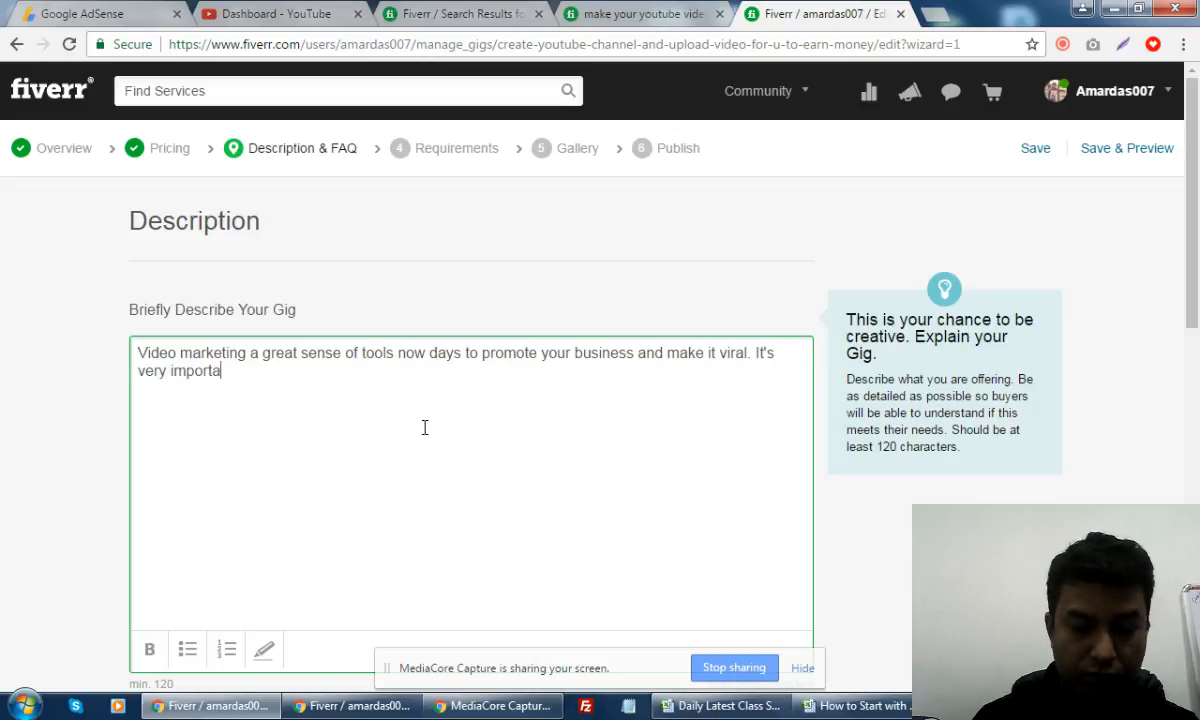
{"action": "type", "text": "nt"}
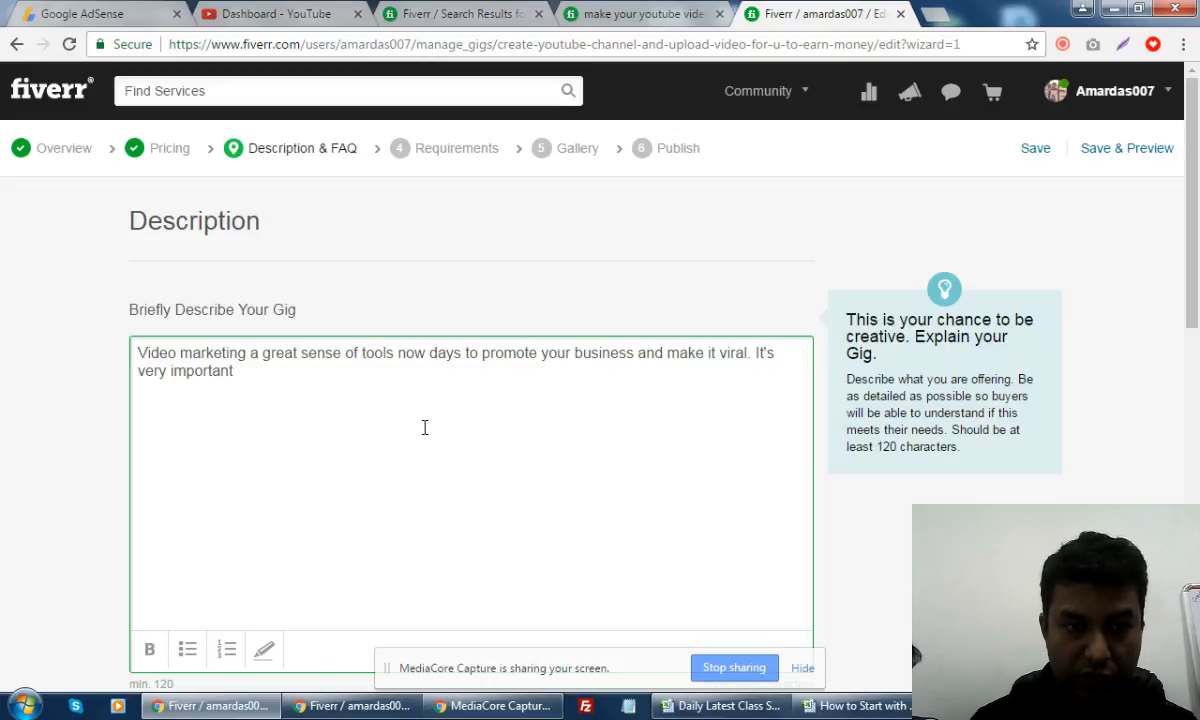
{"action": "type", "text": "to cr"}
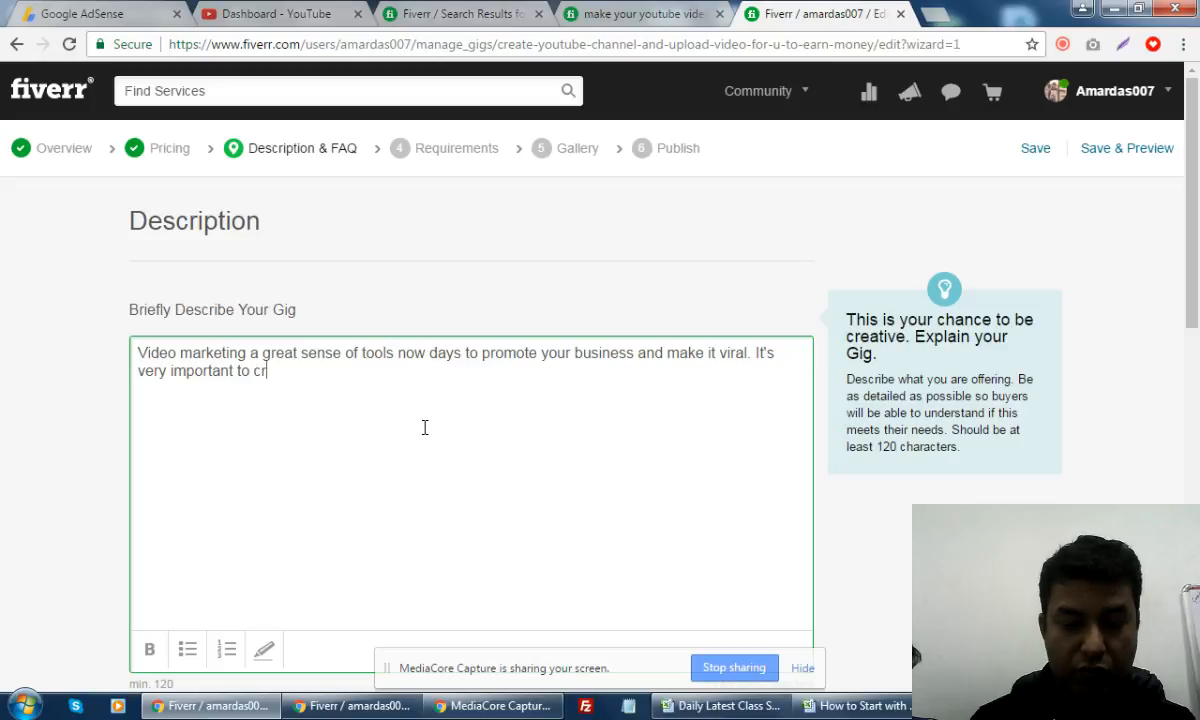
{"action": "type", "text": "eate a pe"}
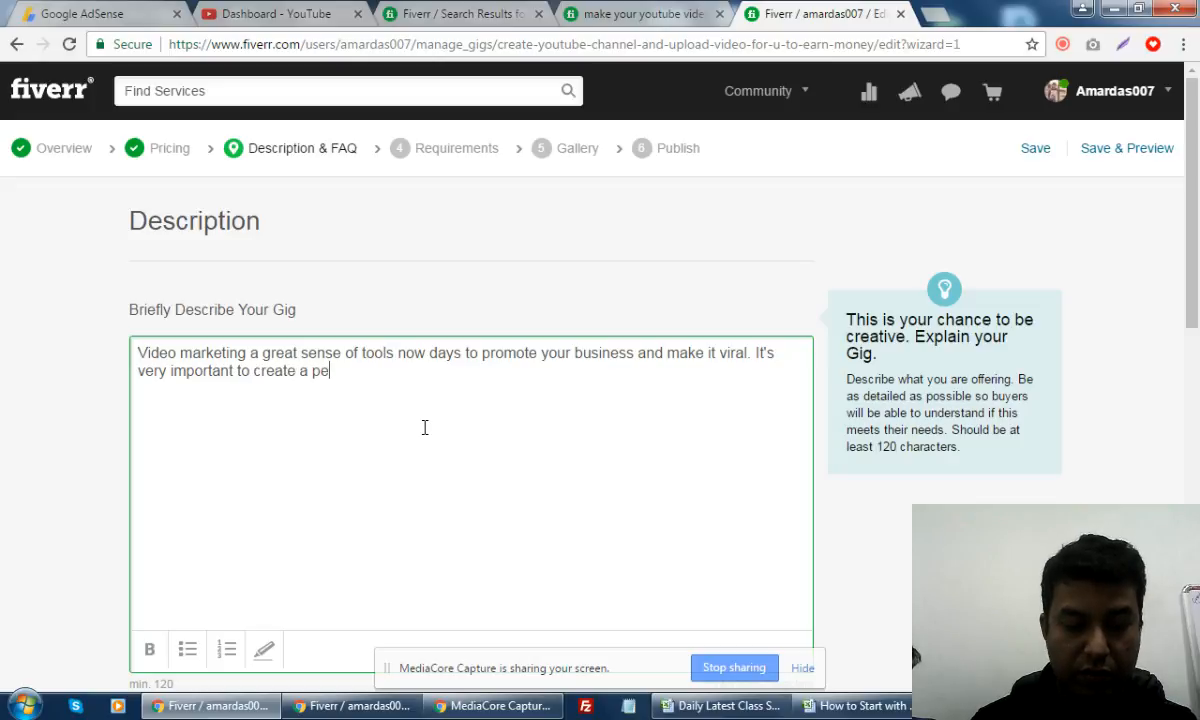
{"action": "type", "text": "rfect "}
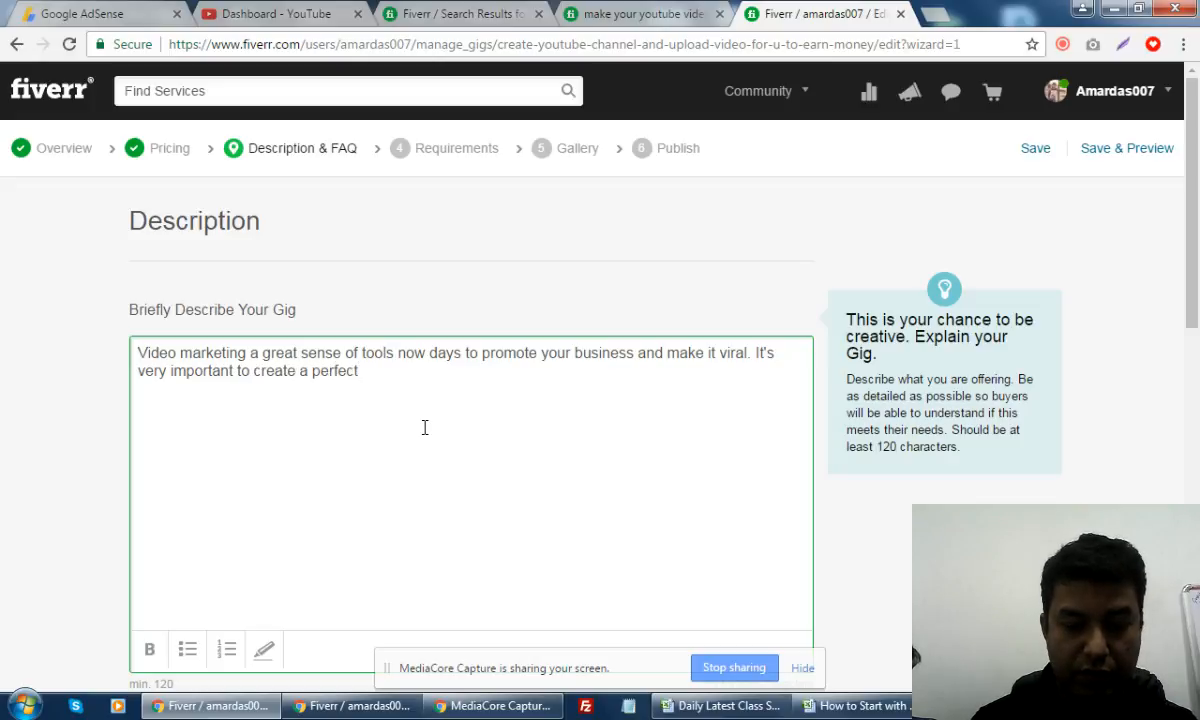
{"action": "type", "text": "youtube "}
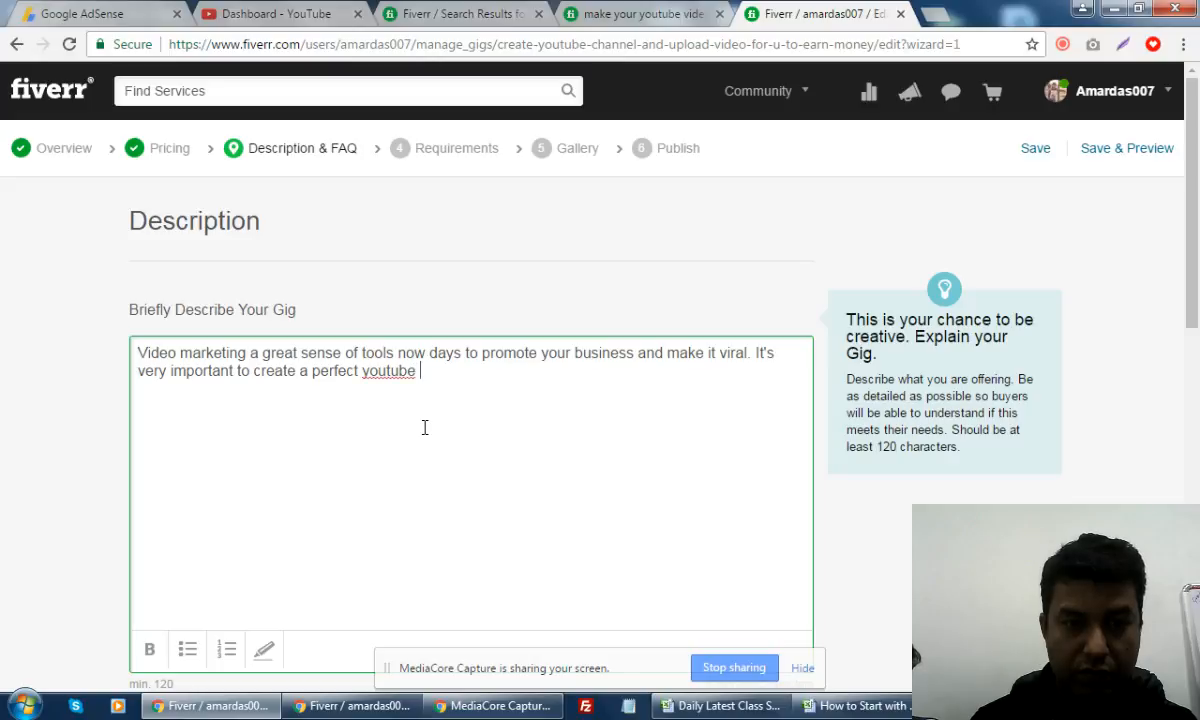
{"action": "type", "text": "c"}
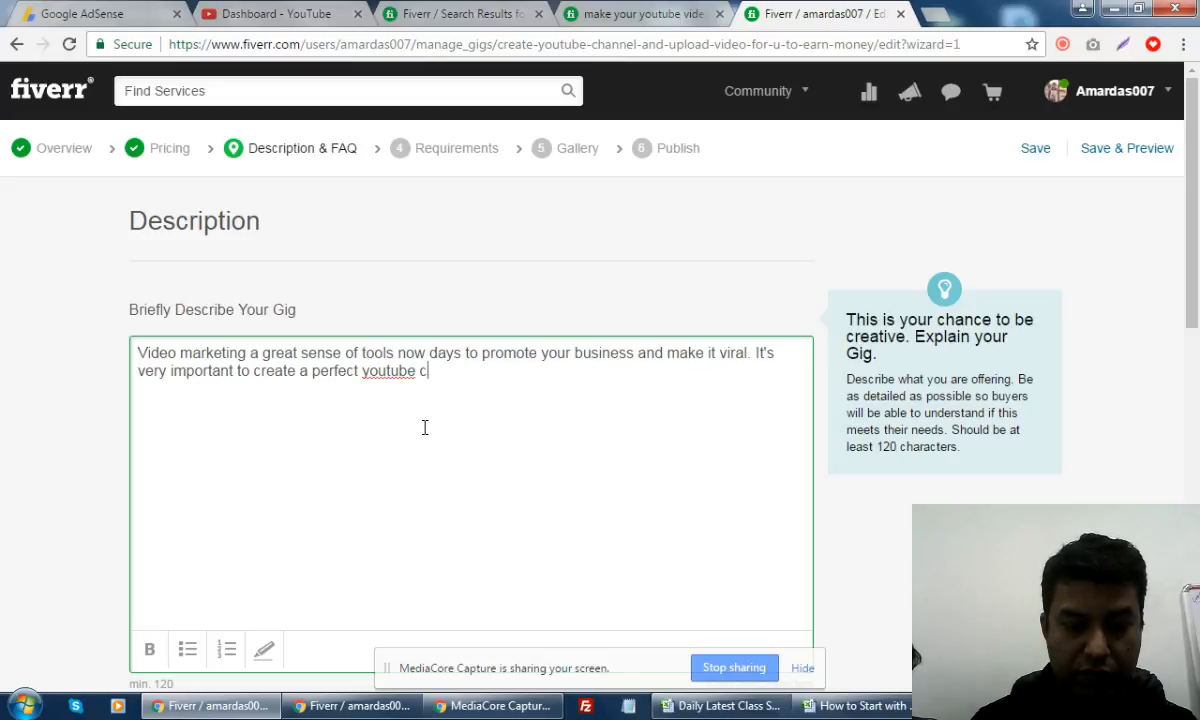
{"action": "type", "text": "hannel to "}
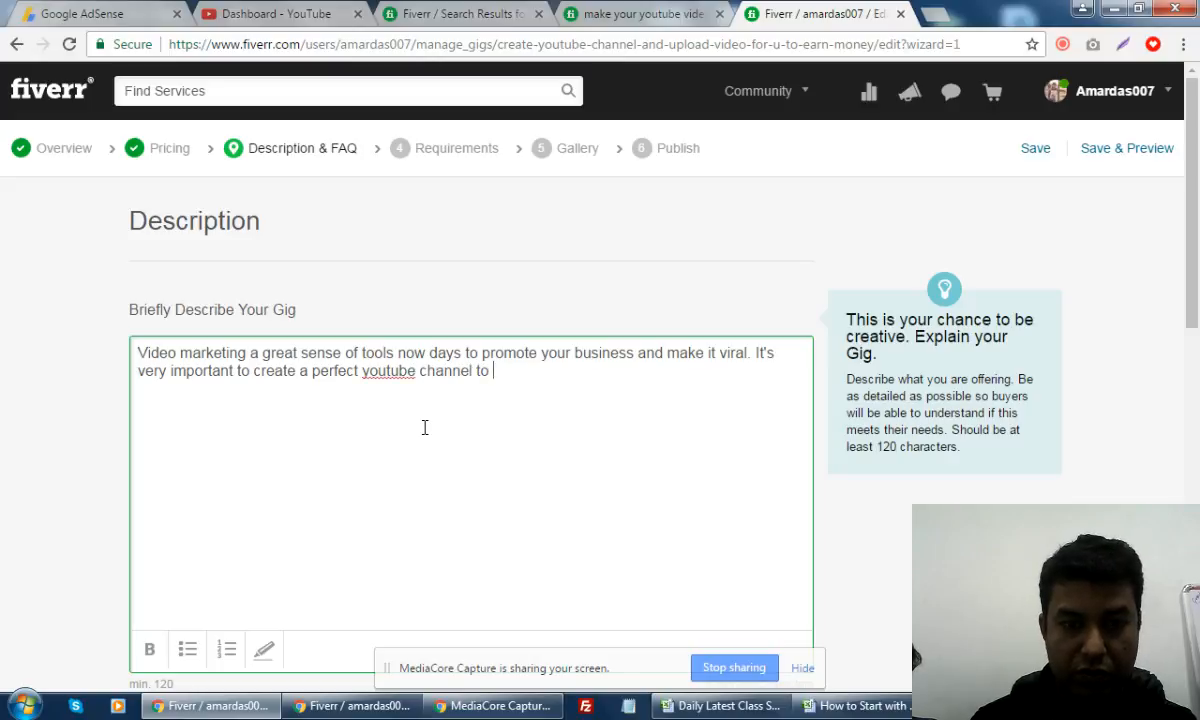
{"action": "type", "text": "attract mor"}
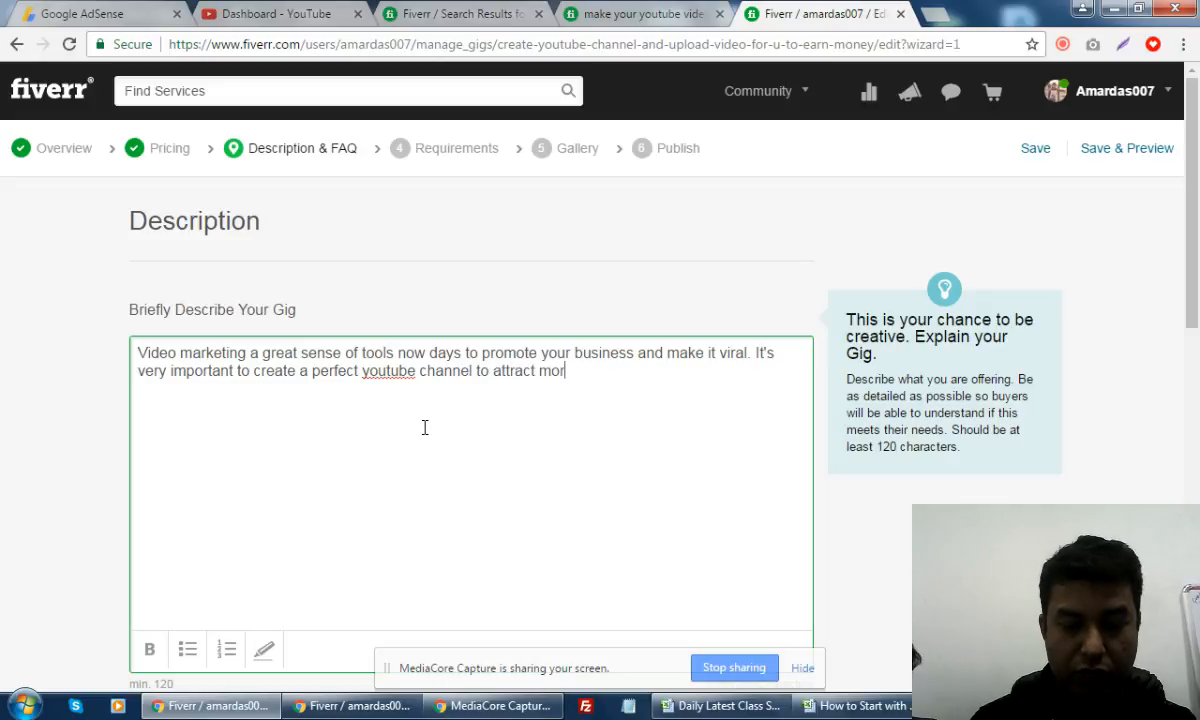
{"action": "type", "text": "e peoples and "}
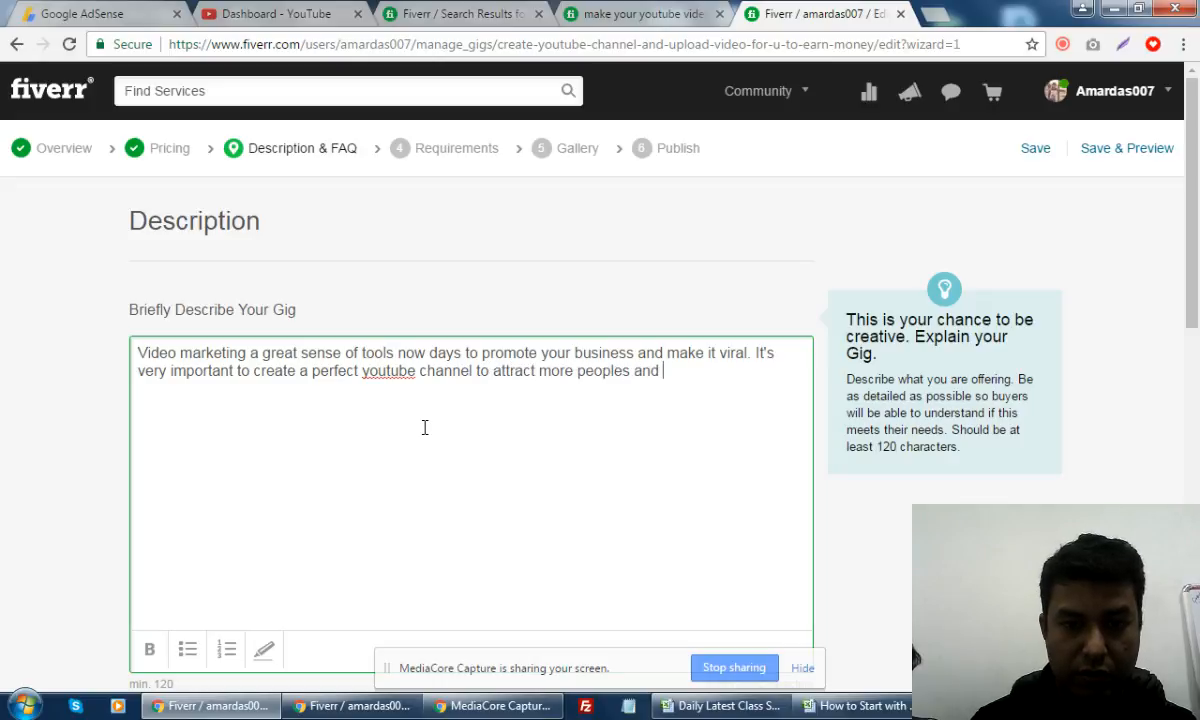
{"action": "type", "text": "earn from"}
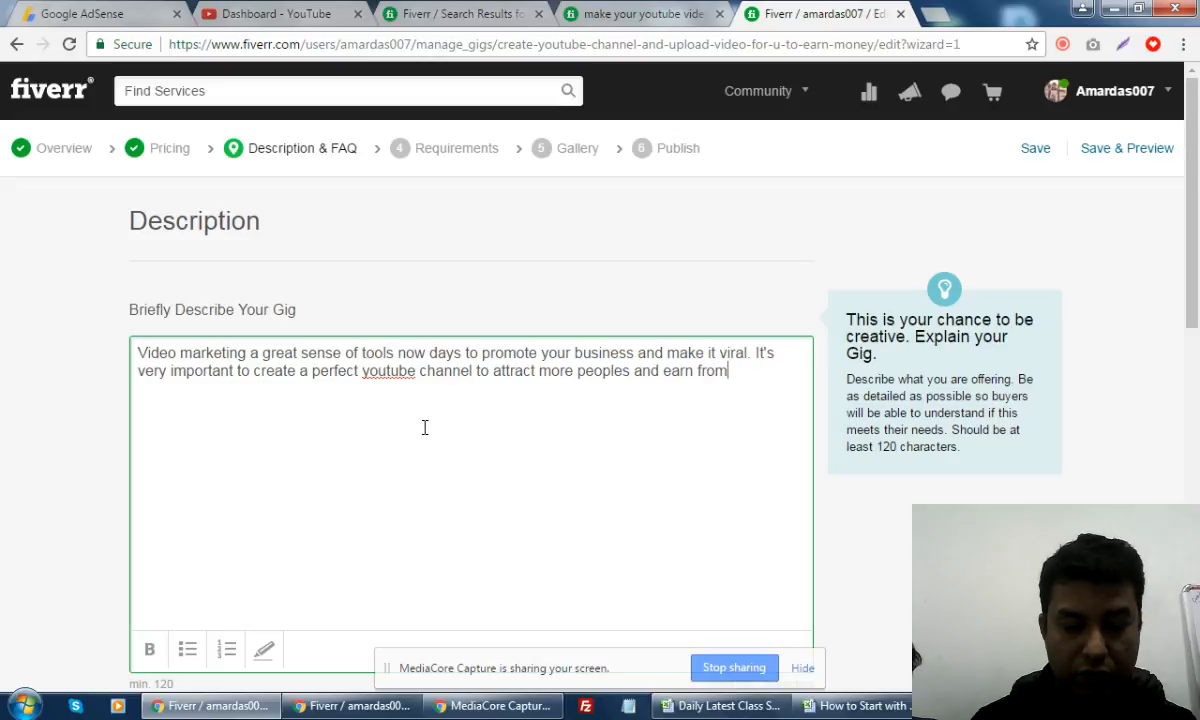
- Continue the second sentence with "Both Google adsense, Affiliate products or by selling your own products or services"
{"action": "type", "text": " Both "}
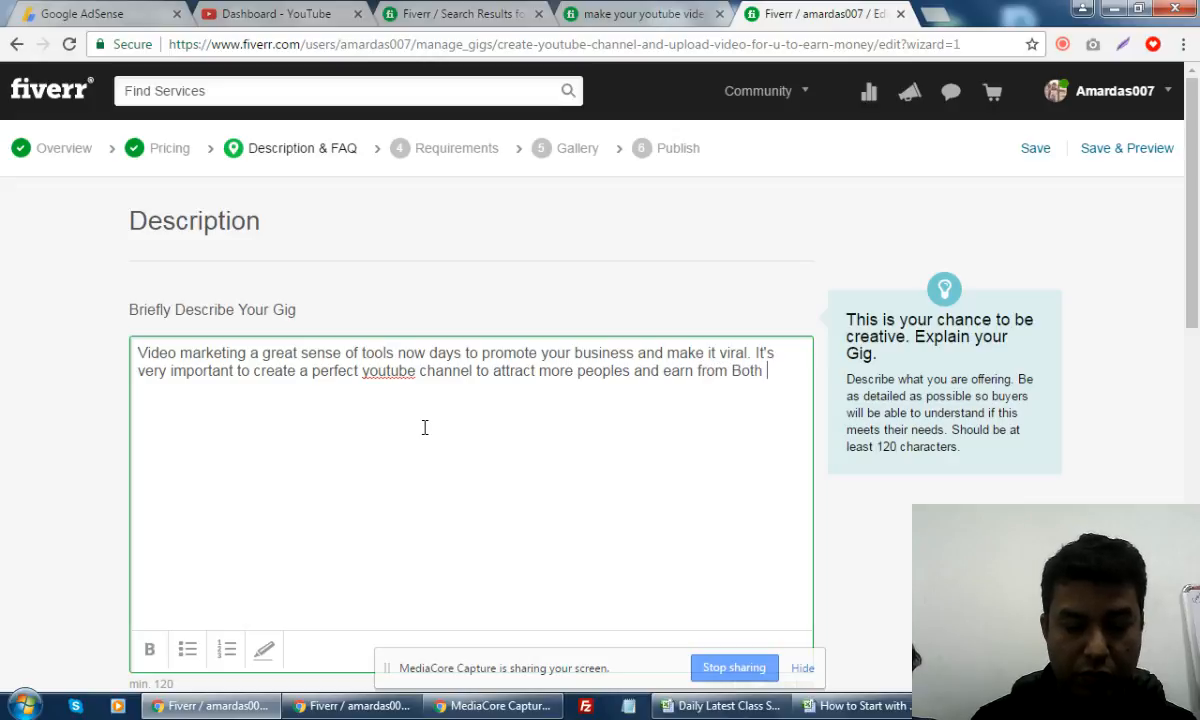
{"action": "type", "text": "Google ad"}
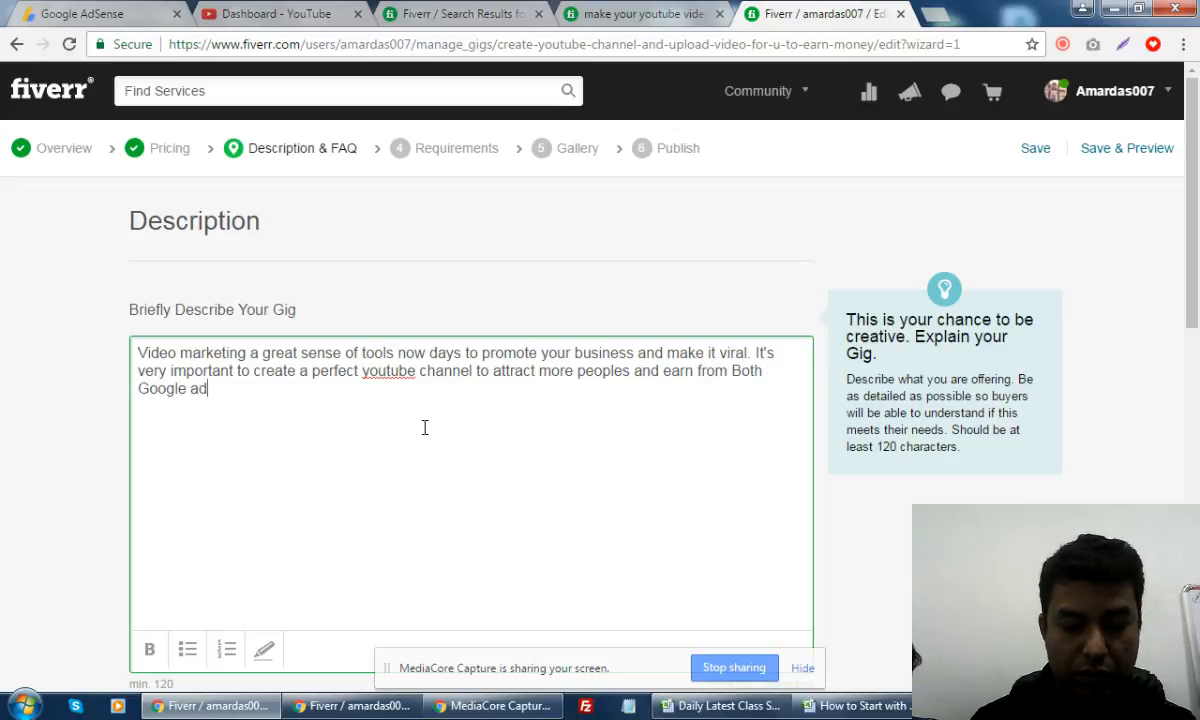
{"action": "type", "text": "sense"}
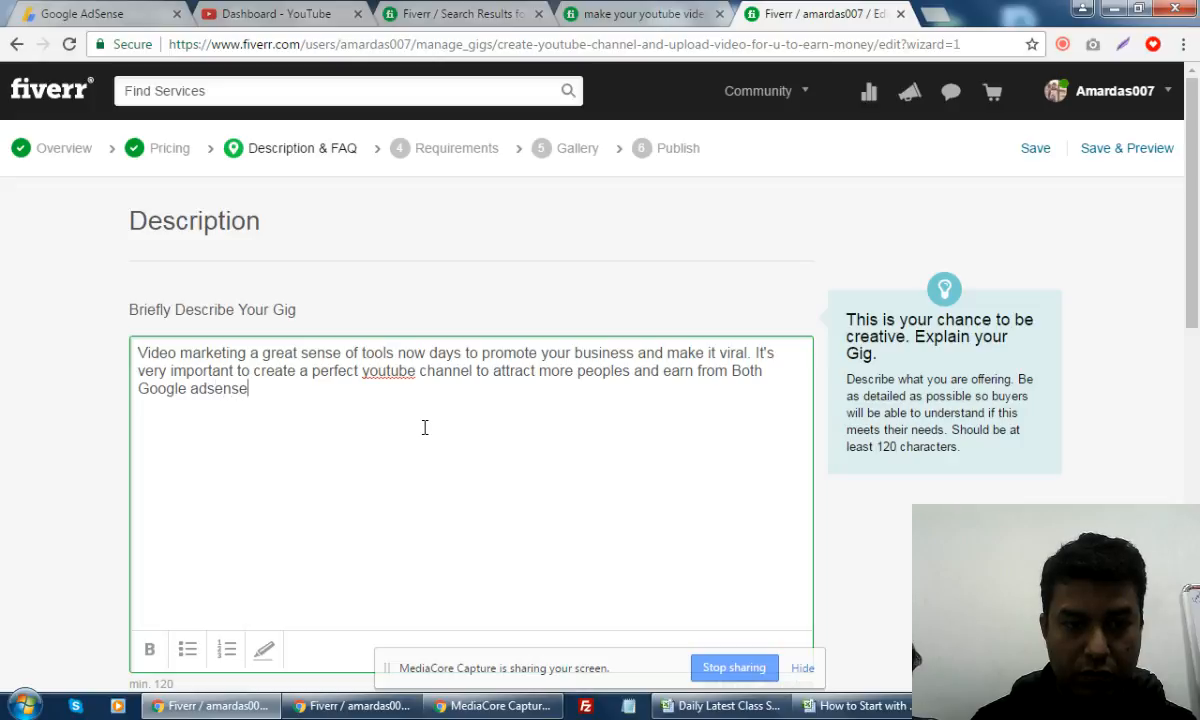
{"action": "type", "text": ". Affil"}
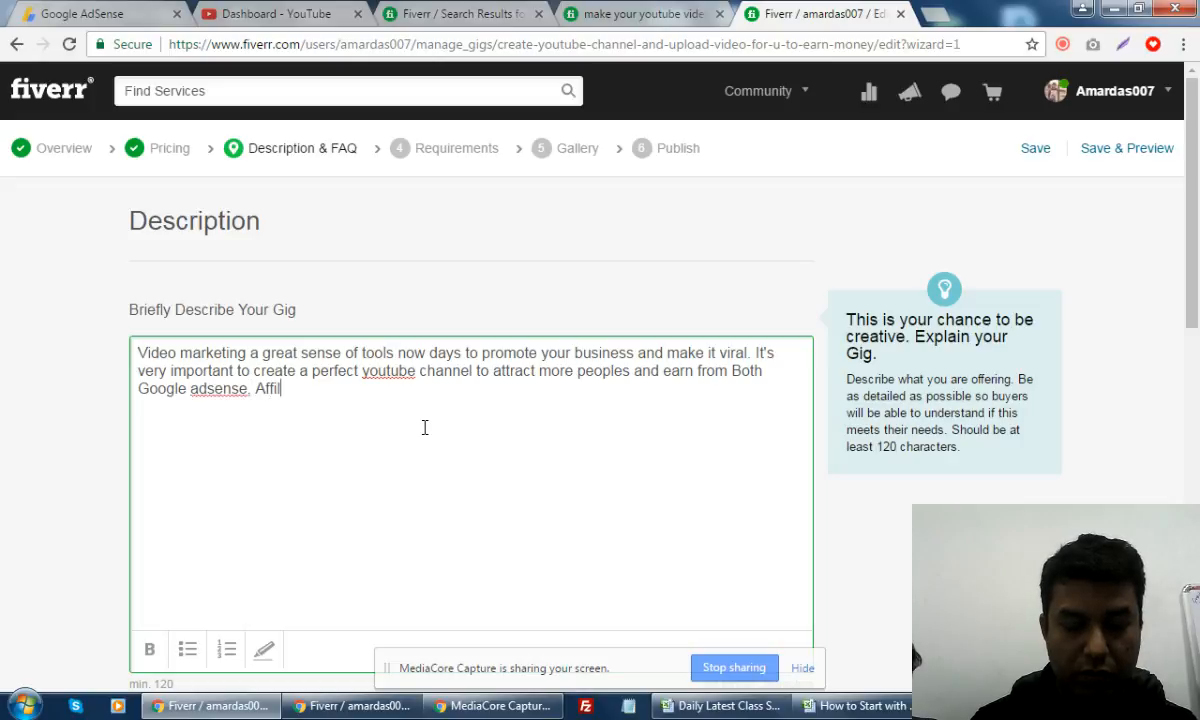
{"action": "type", "text": "iate produc"}
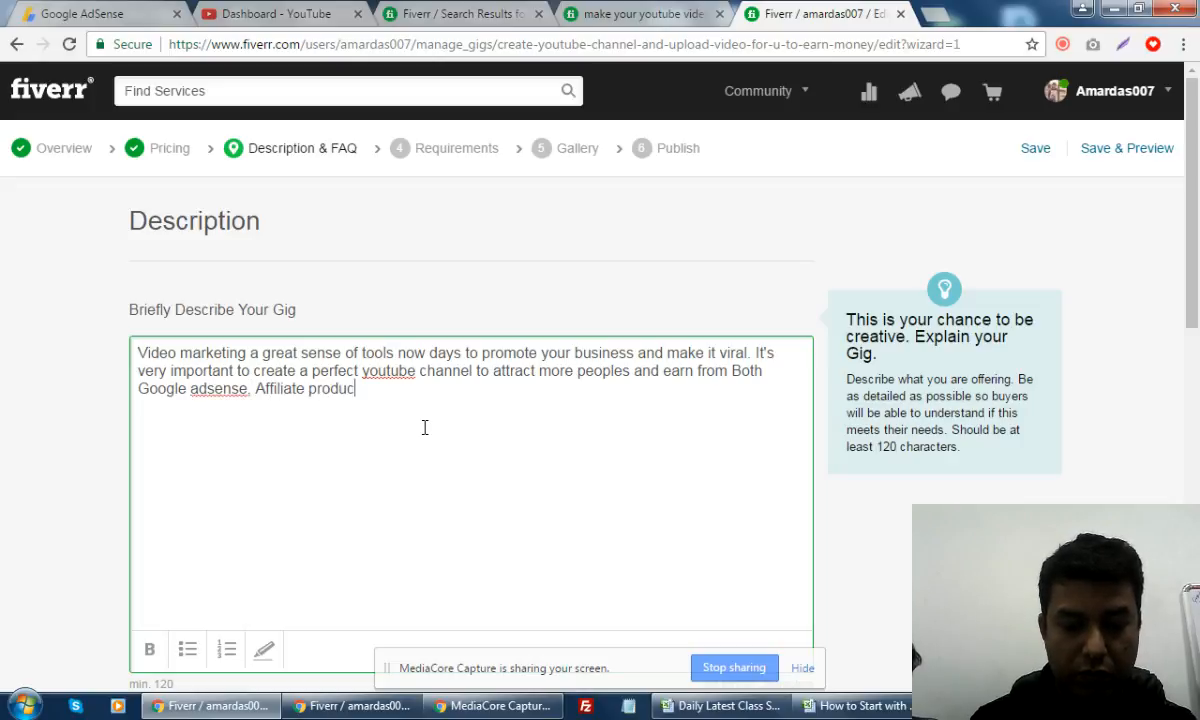
{"action": "type", "text": "ts or Yo"}
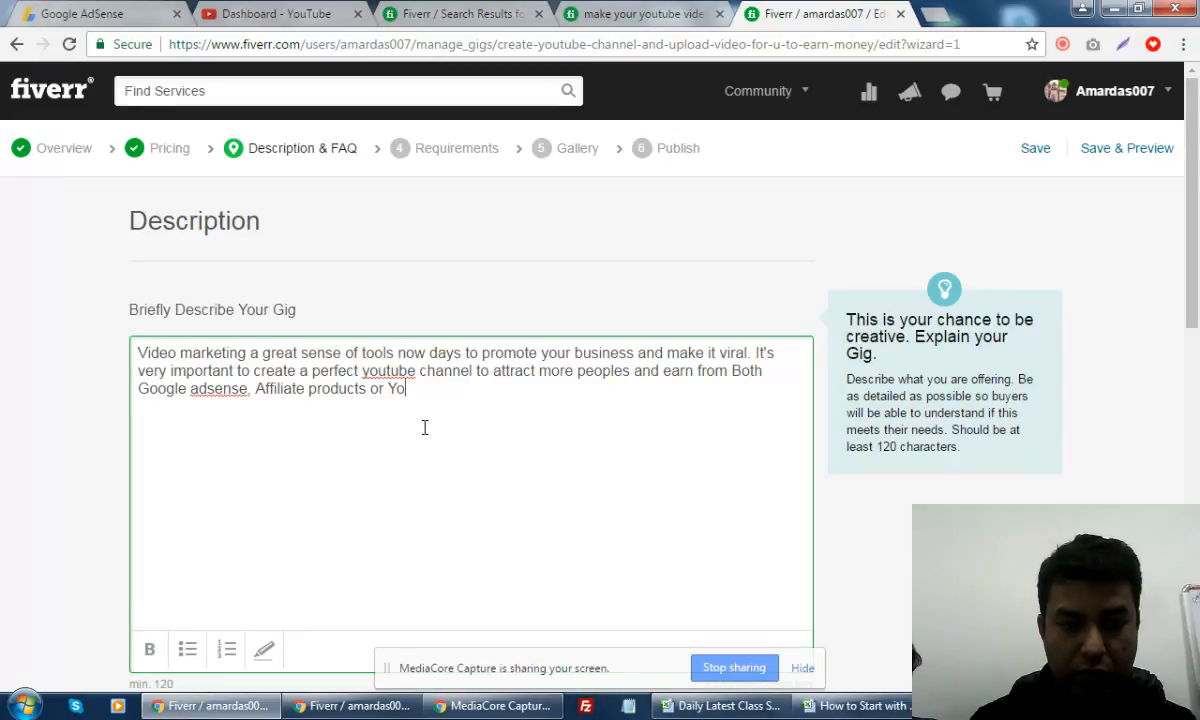
{"action": "key", "text": "BackSpace"}
{"action": "key", "text": "BackSpace"}
{"action": "type", "text": "by selli"}
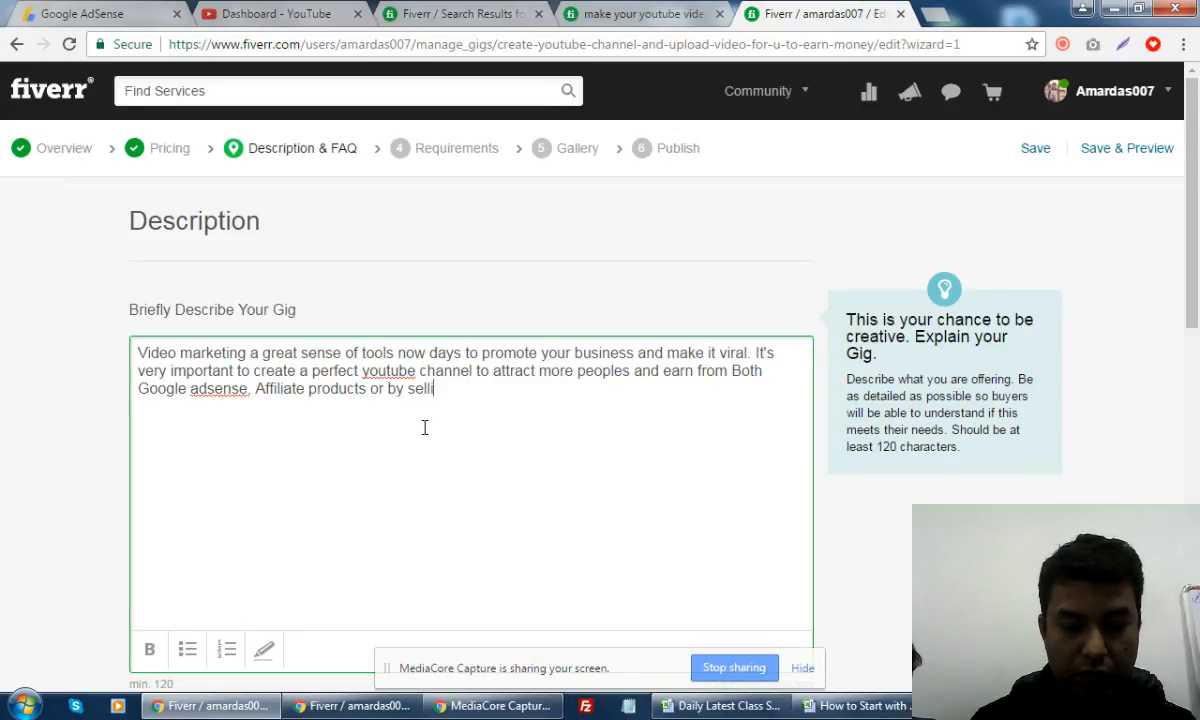
{"action": "type", "text": "ng yo"}
{"action": "type", "text": "own "}
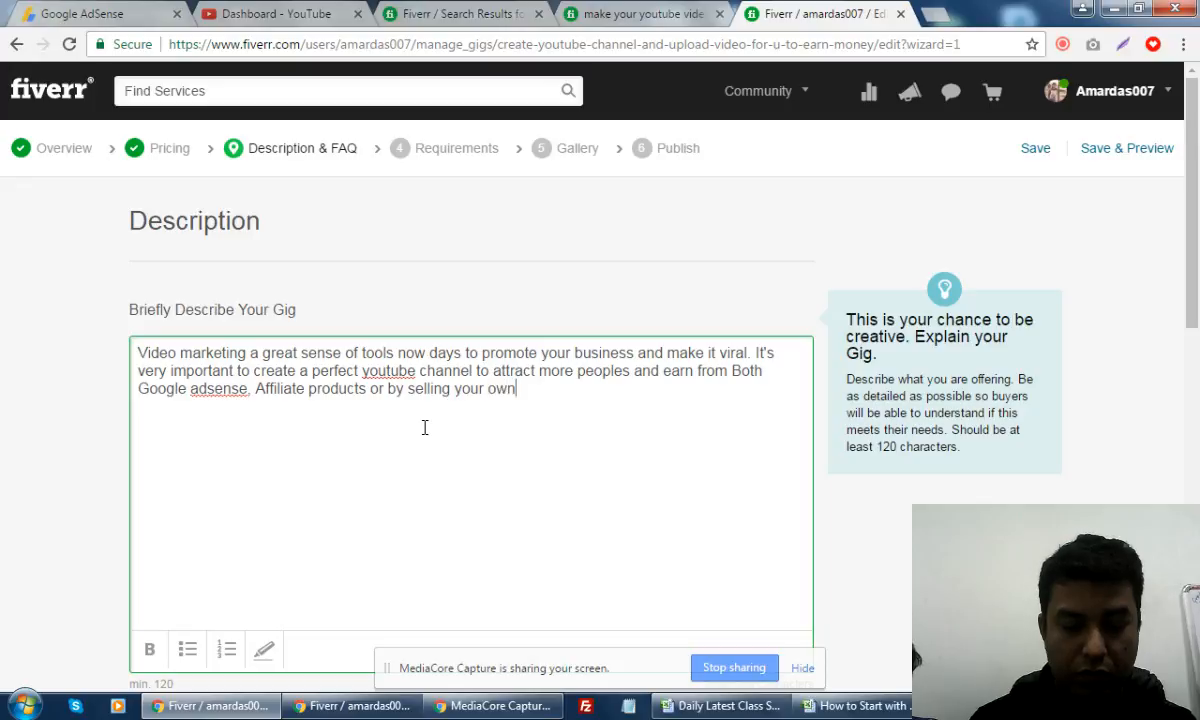
{"action": "type", "text": "products or "}
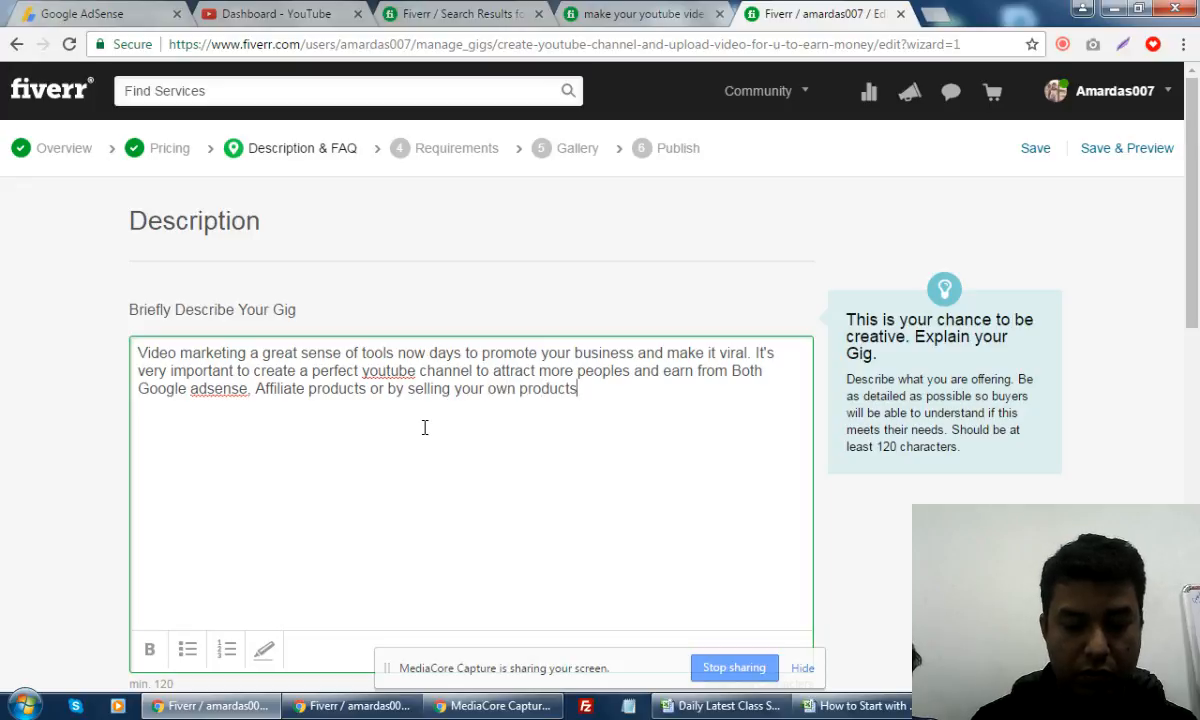
{"action": "type", "text": "services"}
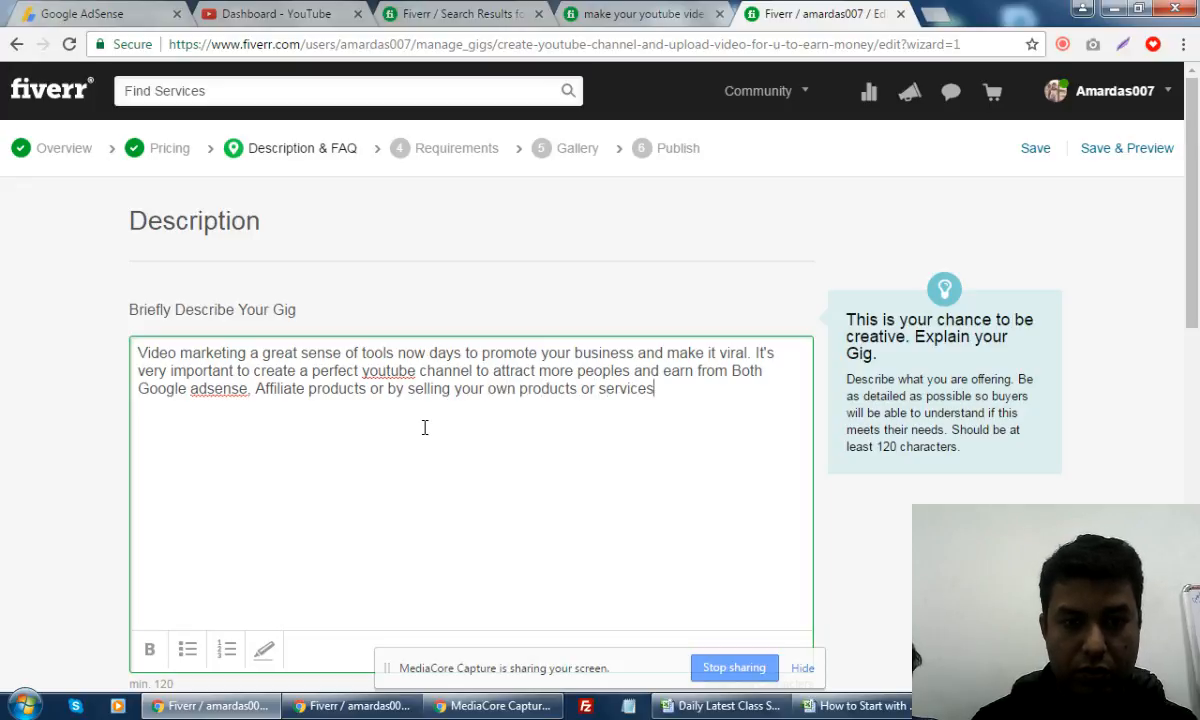
- Split the sentence starting "It's very important" into its own paragraph after a blank line and correct "youtube" to "YouTube"
{"action": "left_click", "coordinate": [753, 354]}
{"action": "key", "text": "Return"}
{"action": "key", "text": "Return"}
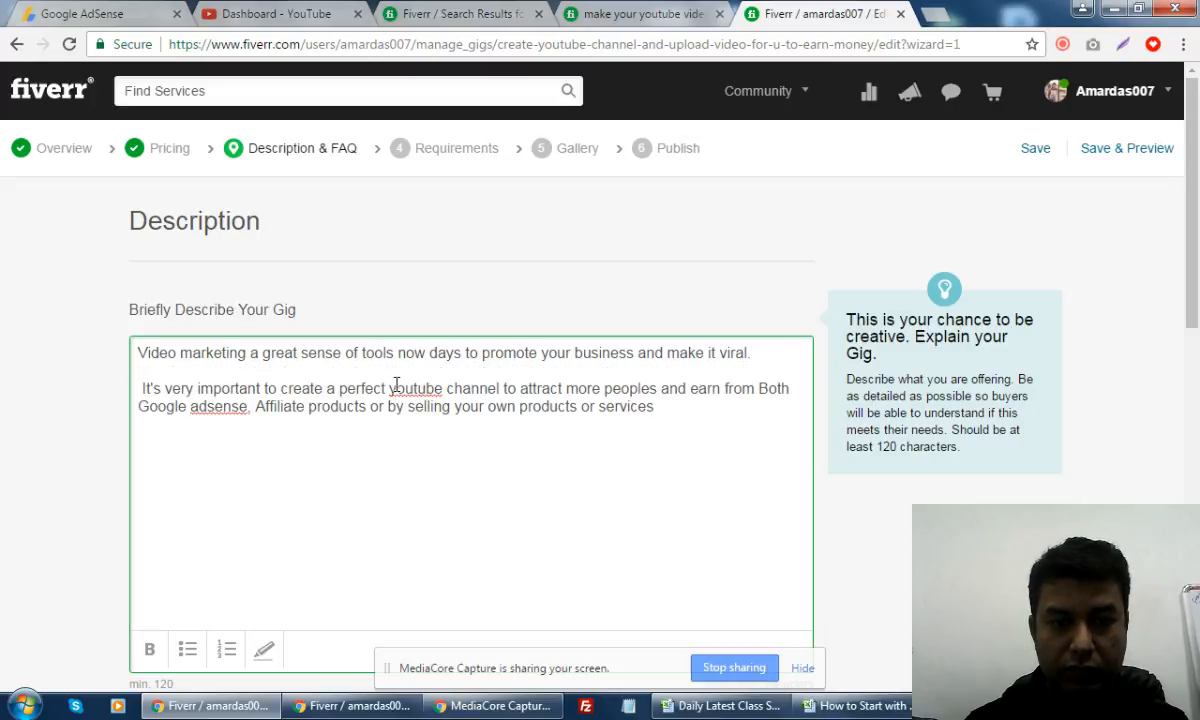
{"action": "left_click_drag", "start_coordinate": [389, 388], "coordinate": [445, 393]}
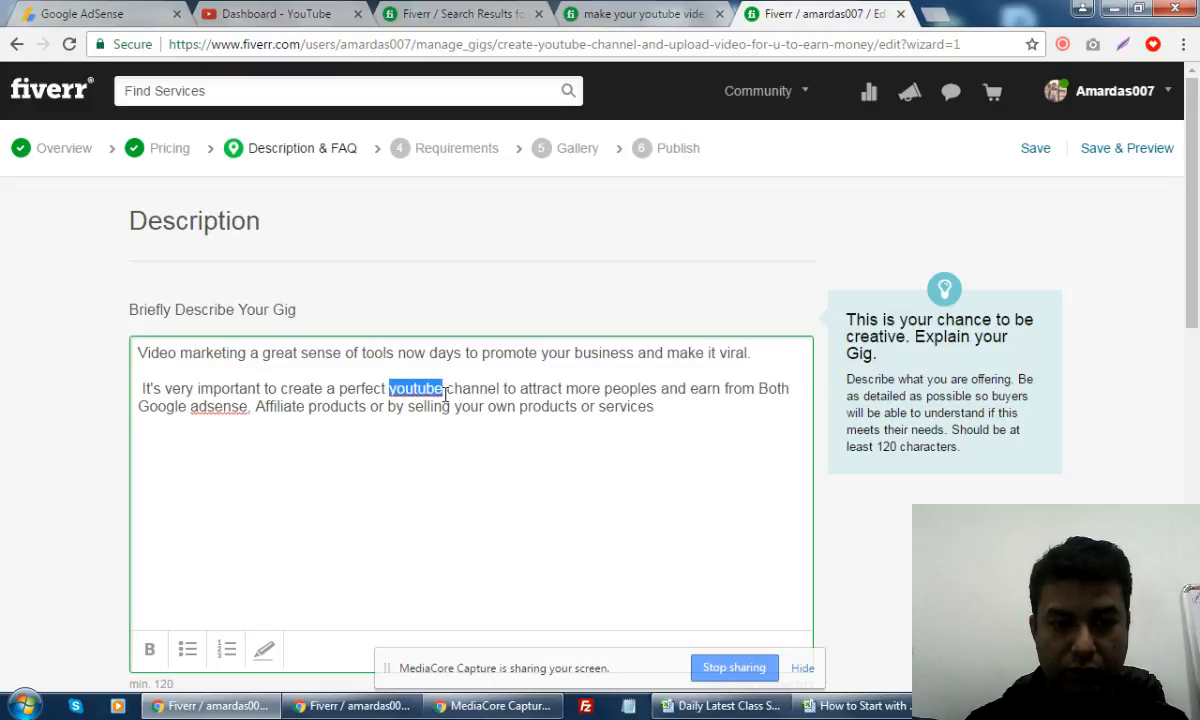
{"action": "type", "text": "YouTube"}
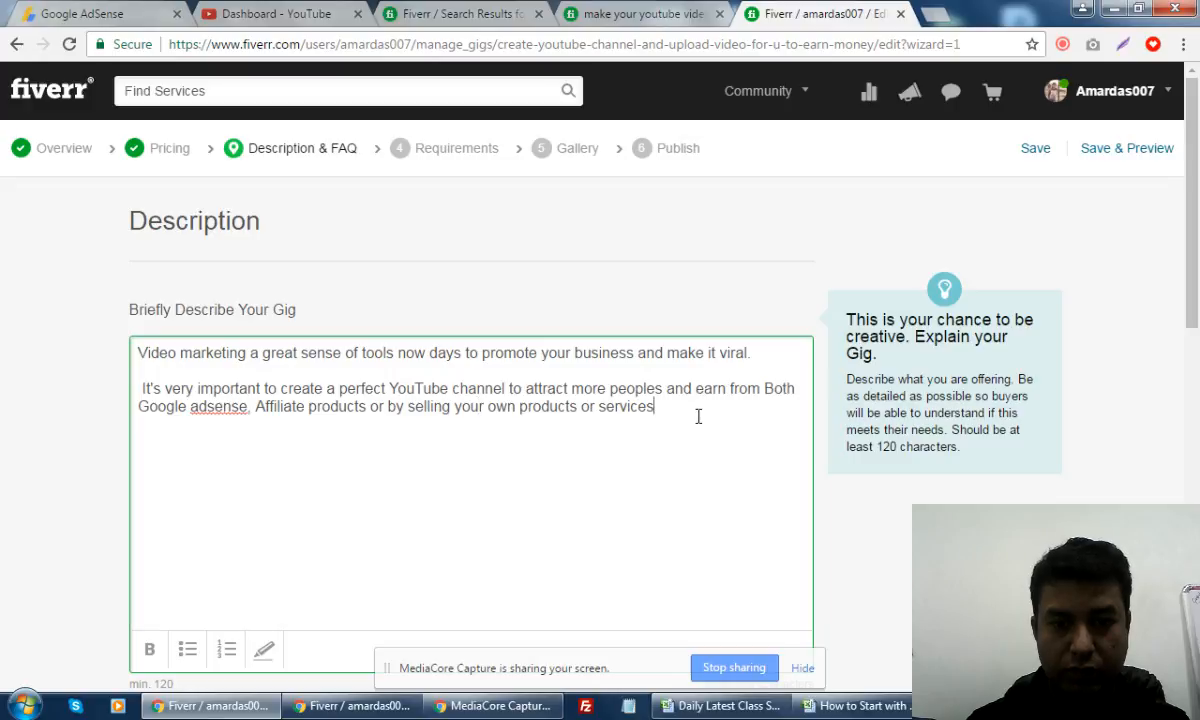
- End the second paragraph with a period and add the heading "Why You will Hire me:" after a blank line
{"action": "key", "text": "Return"}
{"action": "key", "text": "Return"}
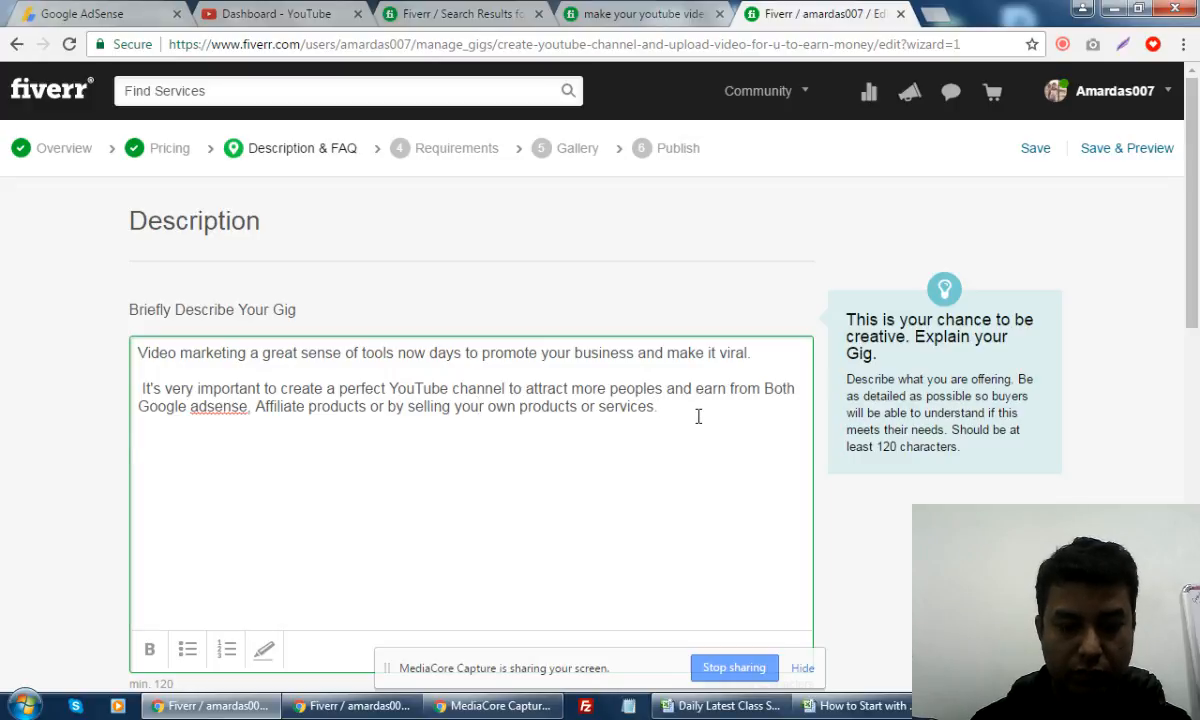
{"action": "type", "text": "Wh"}
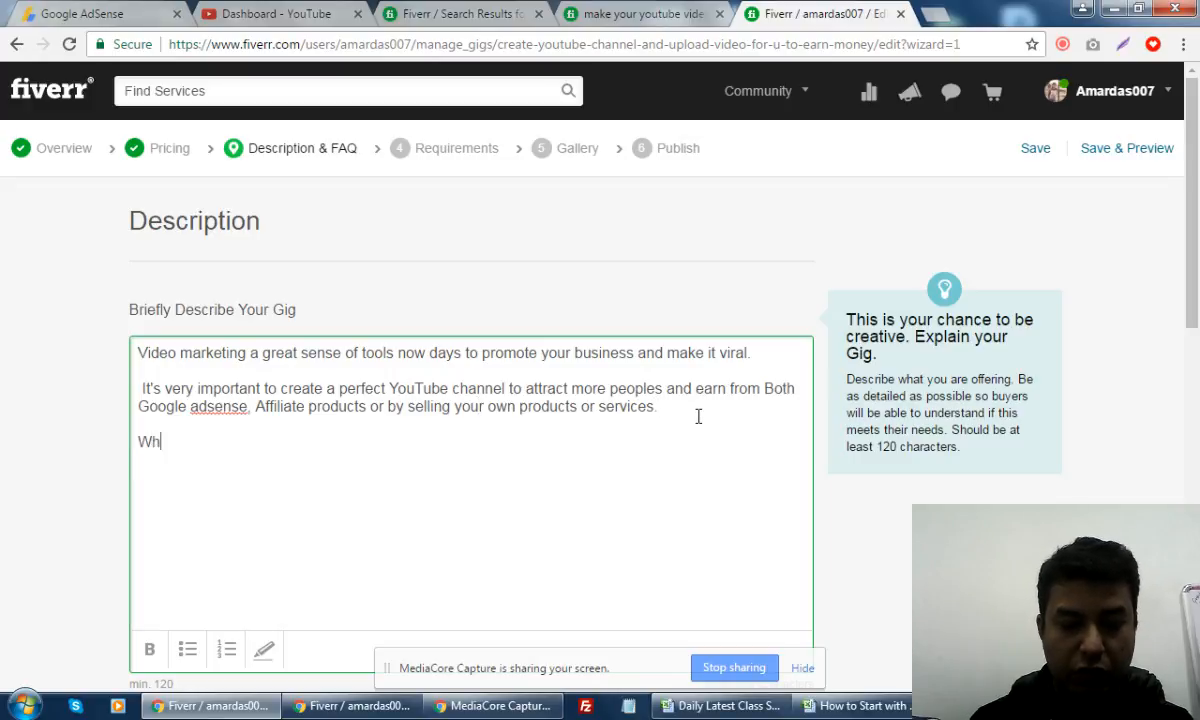
{"action": "type", "text": "y You wil"}
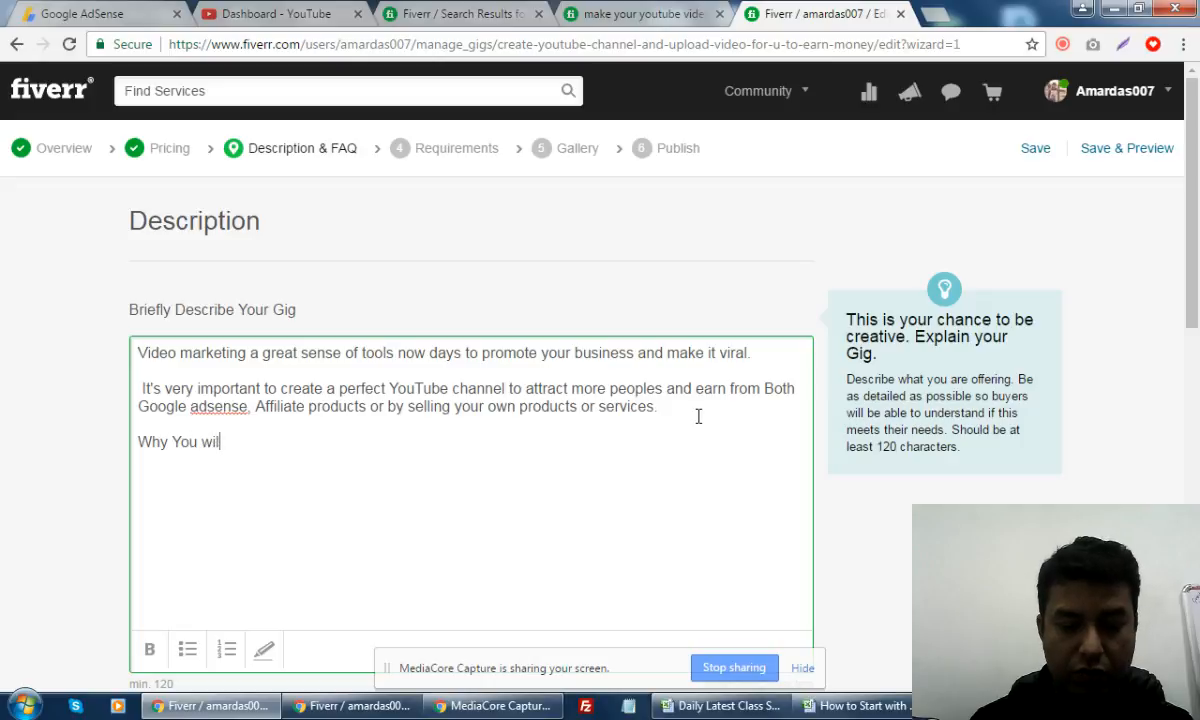
{"action": "type", "text": "l Hire me:  "}
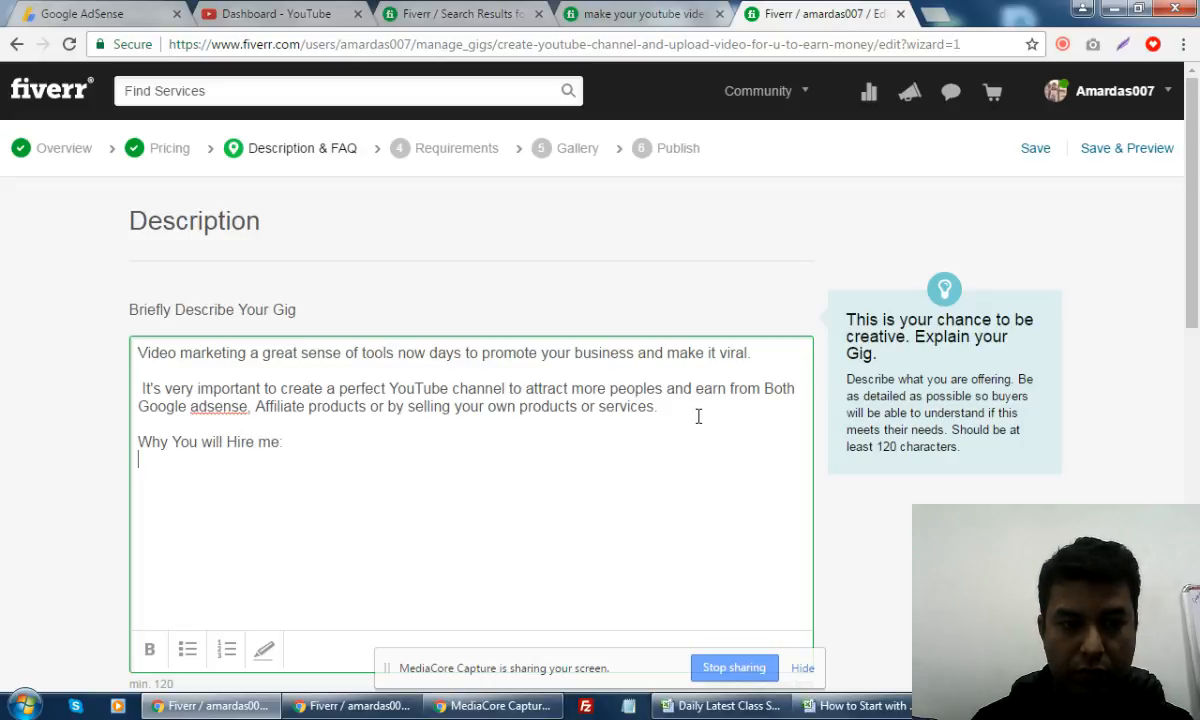
- Start the first numbered reason under the heading with "1.You will get 100% Manual", correcting the spelling of "Mannual"
{"action": "type", "text": "1.Y"}
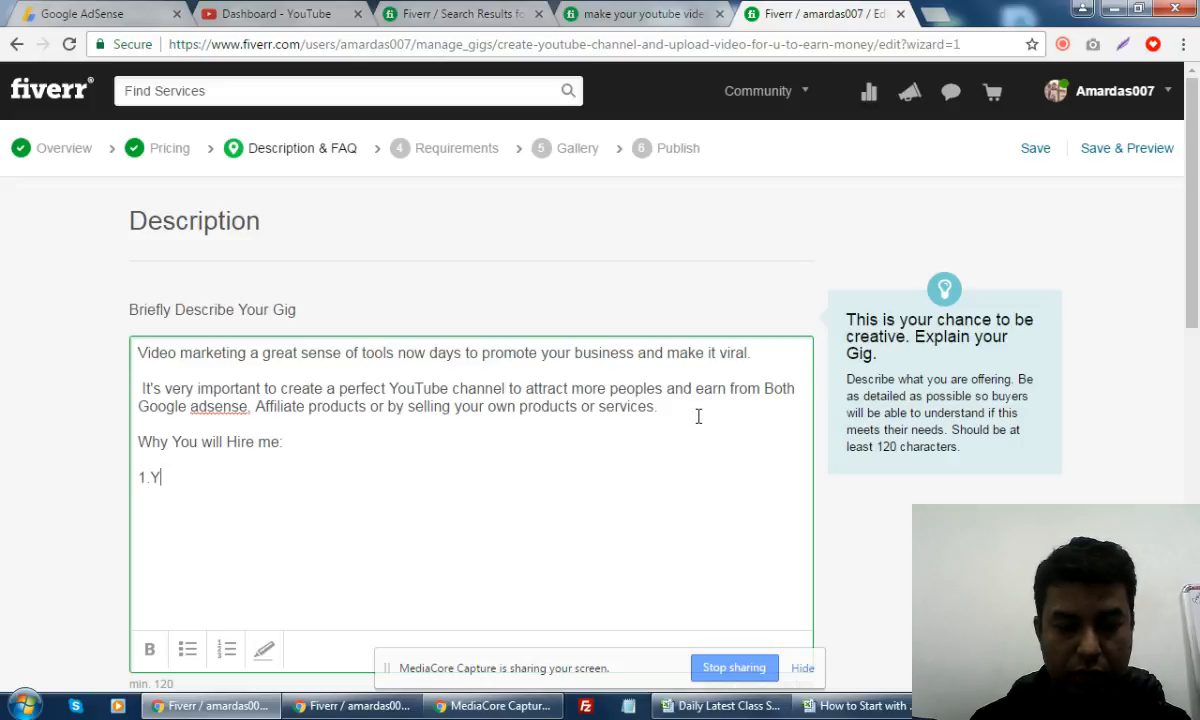
{"action": "type", "text": "ou will ge"}
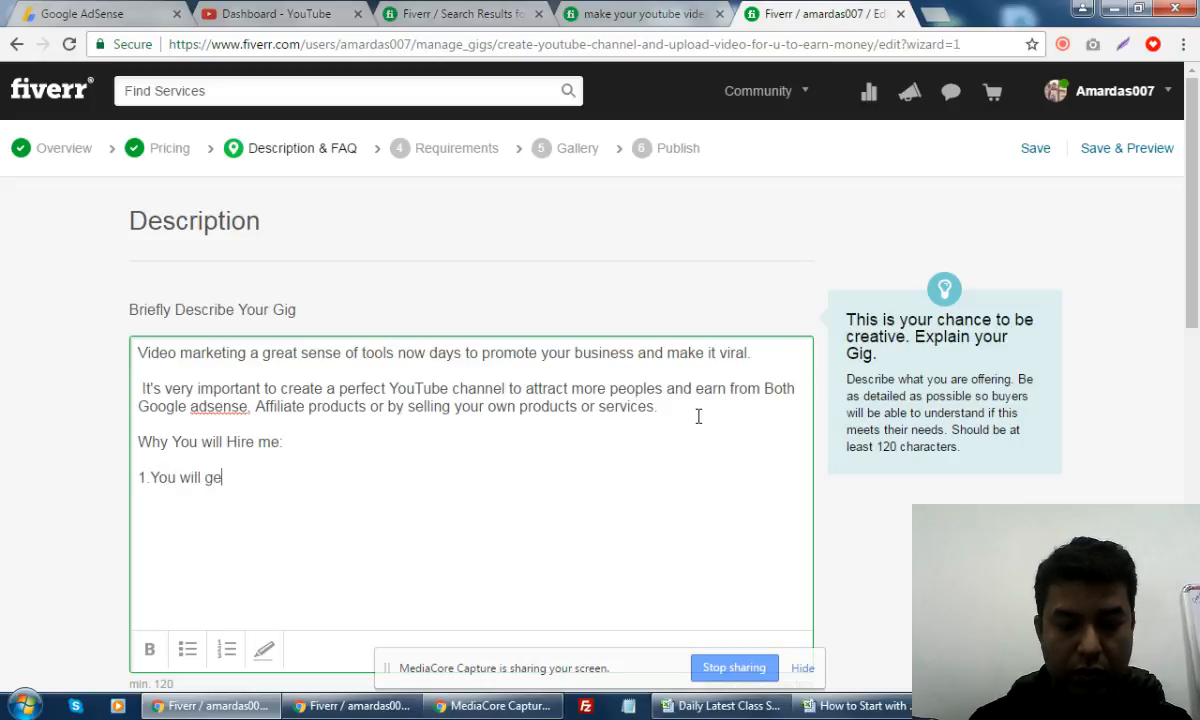
{"action": "type", "text": "t 100%"}
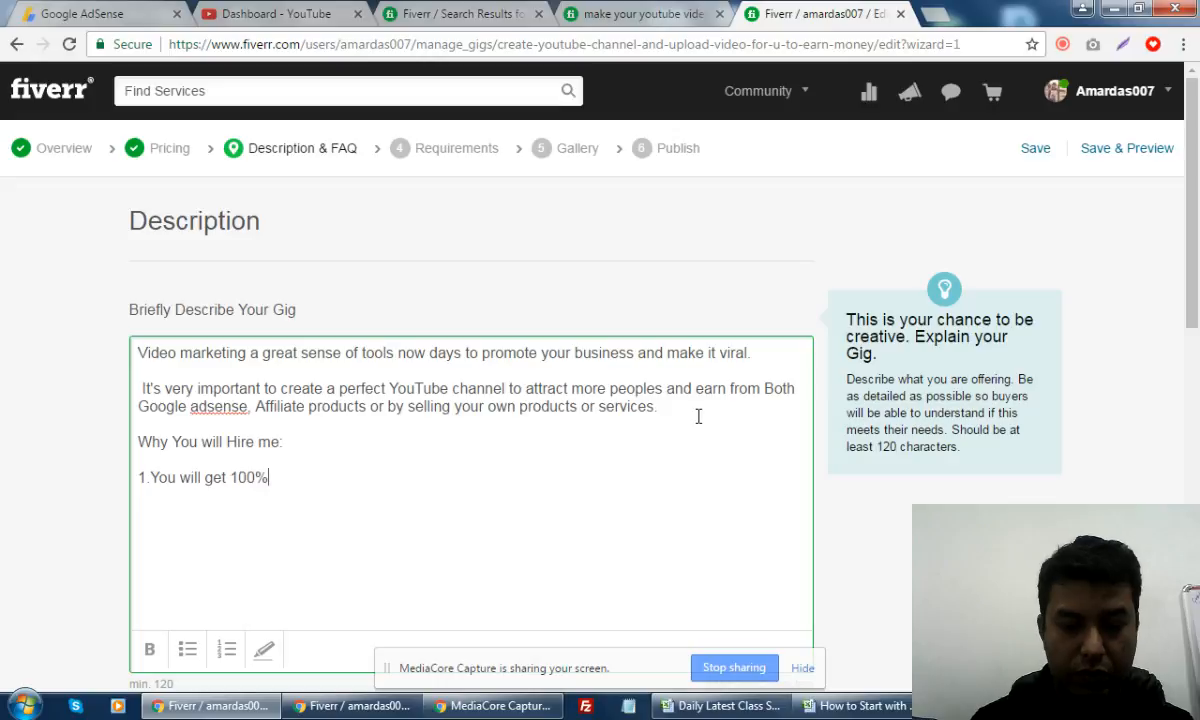
{"action": "type", "text": " Mannual"}
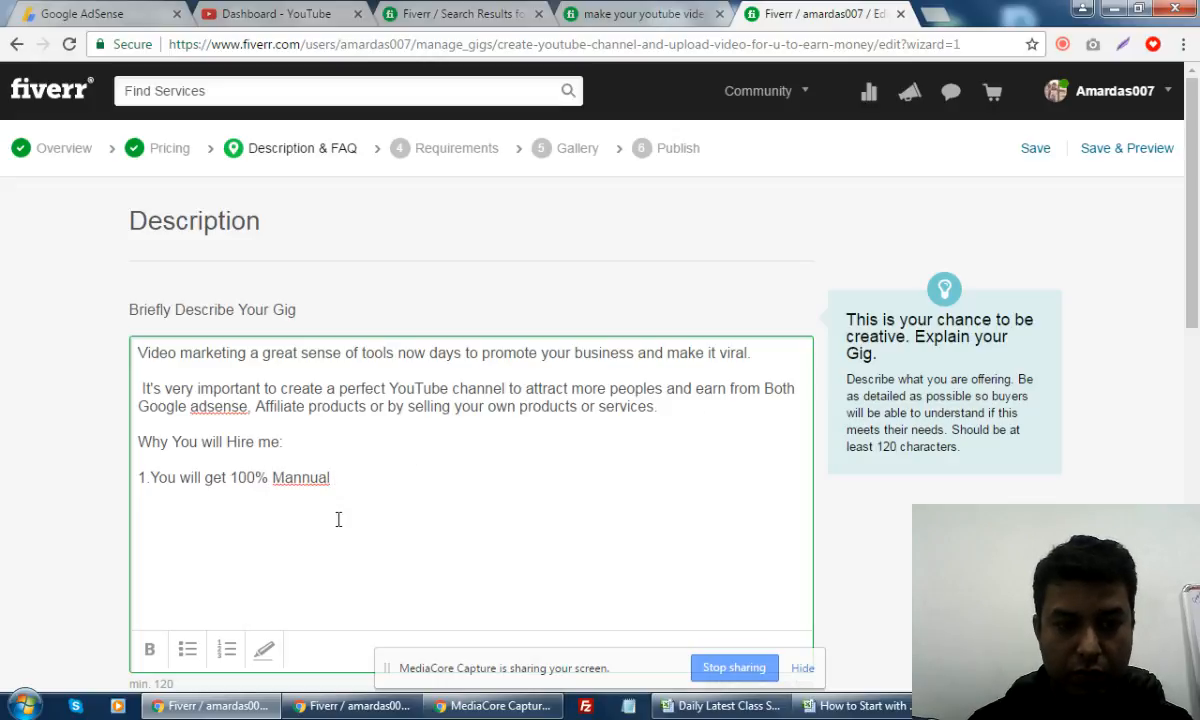
{"action": "right_click", "coordinate": [305, 480]}
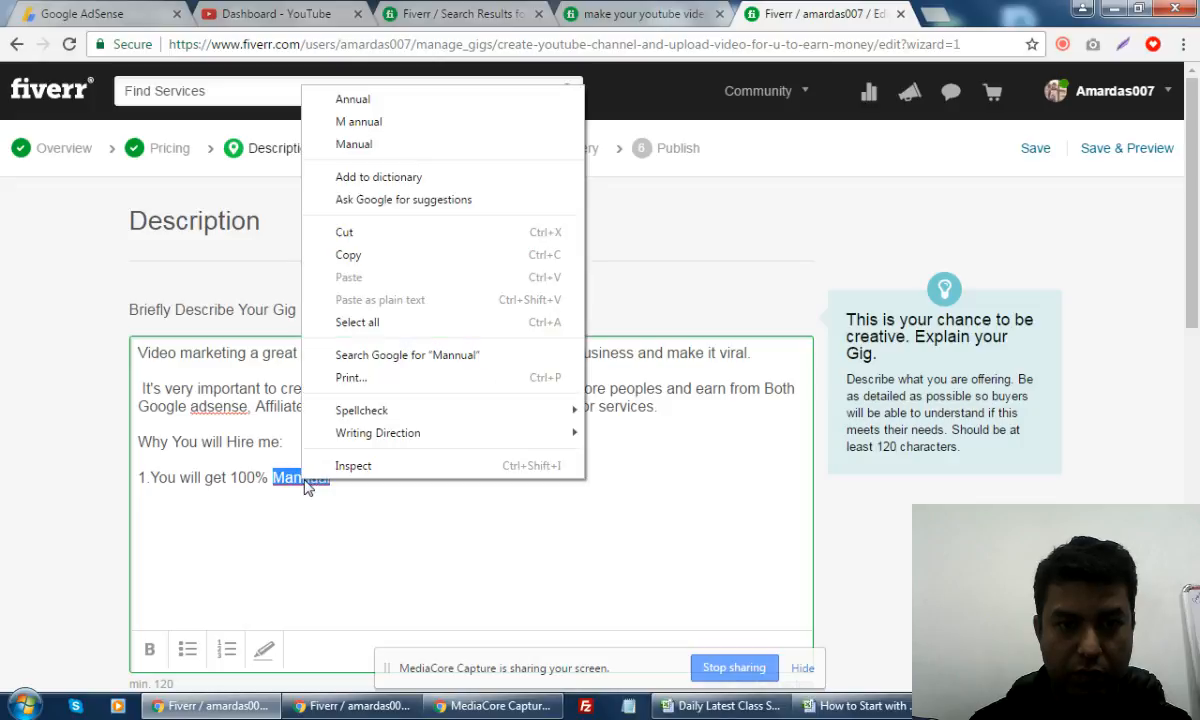
{"action": "left_click", "coordinate": [368, 148]}
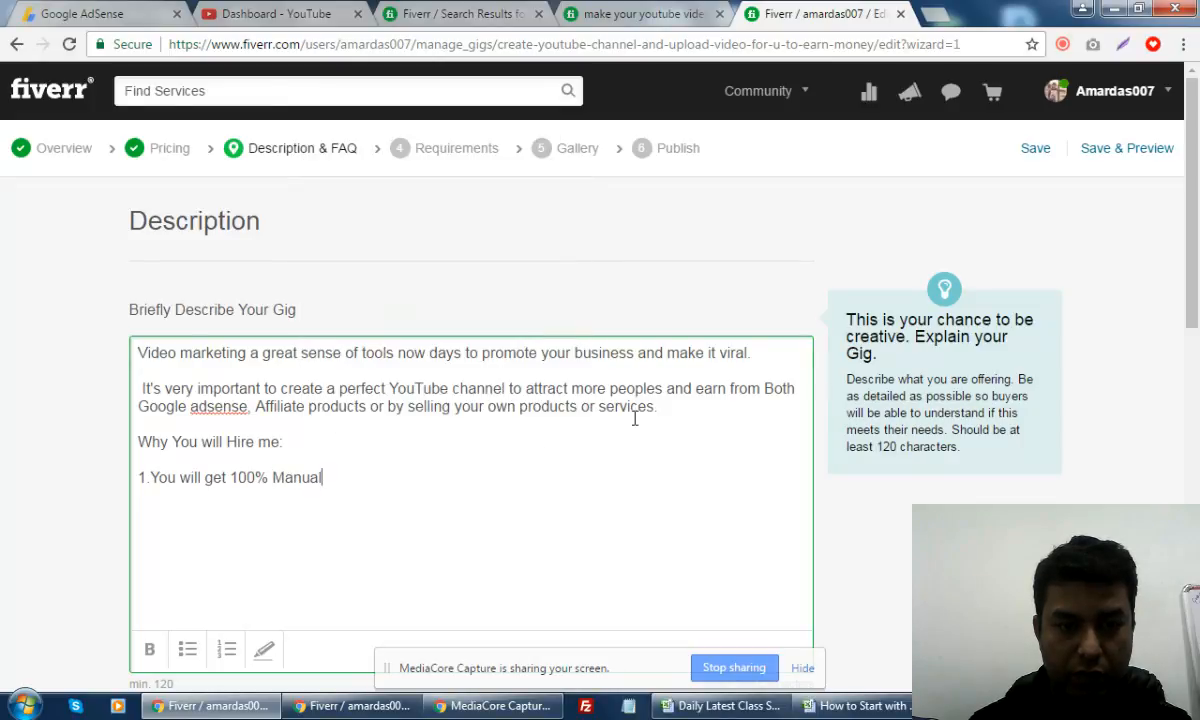
- Complete the first reason with "Optimization of Your Channel" and start a second reason numbered "2." after a blank line
{"action": "type", "text": "Op"}
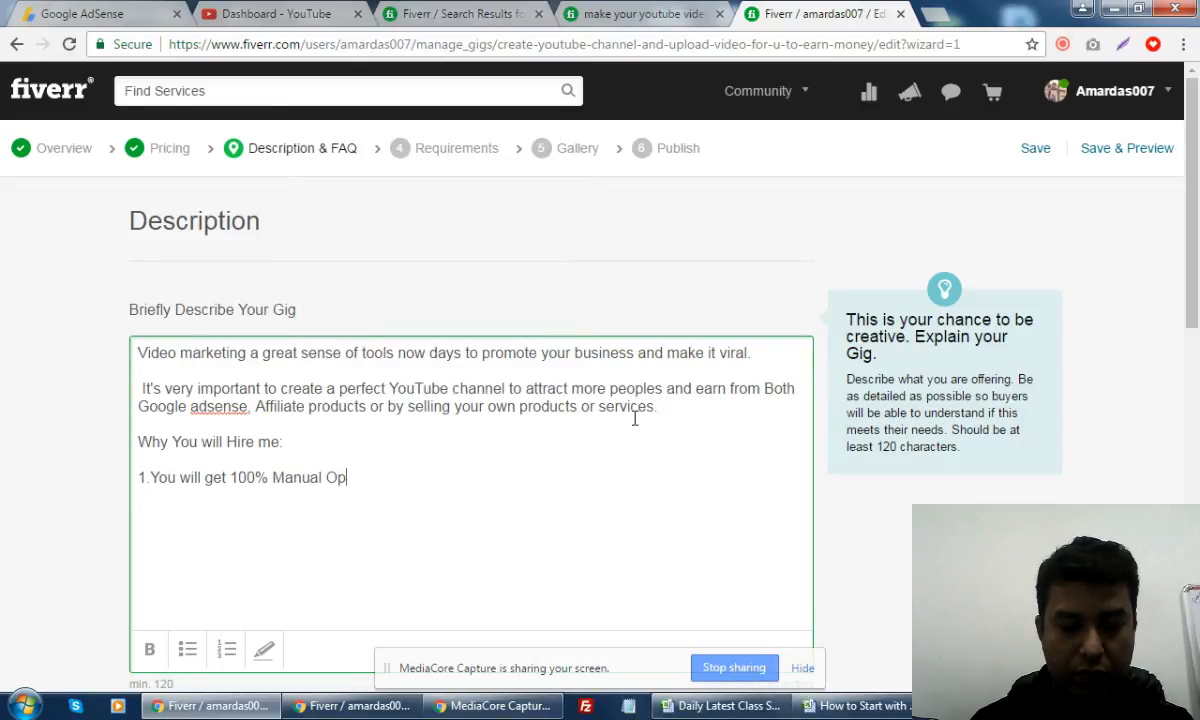
{"action": "type", "text": "timization "}
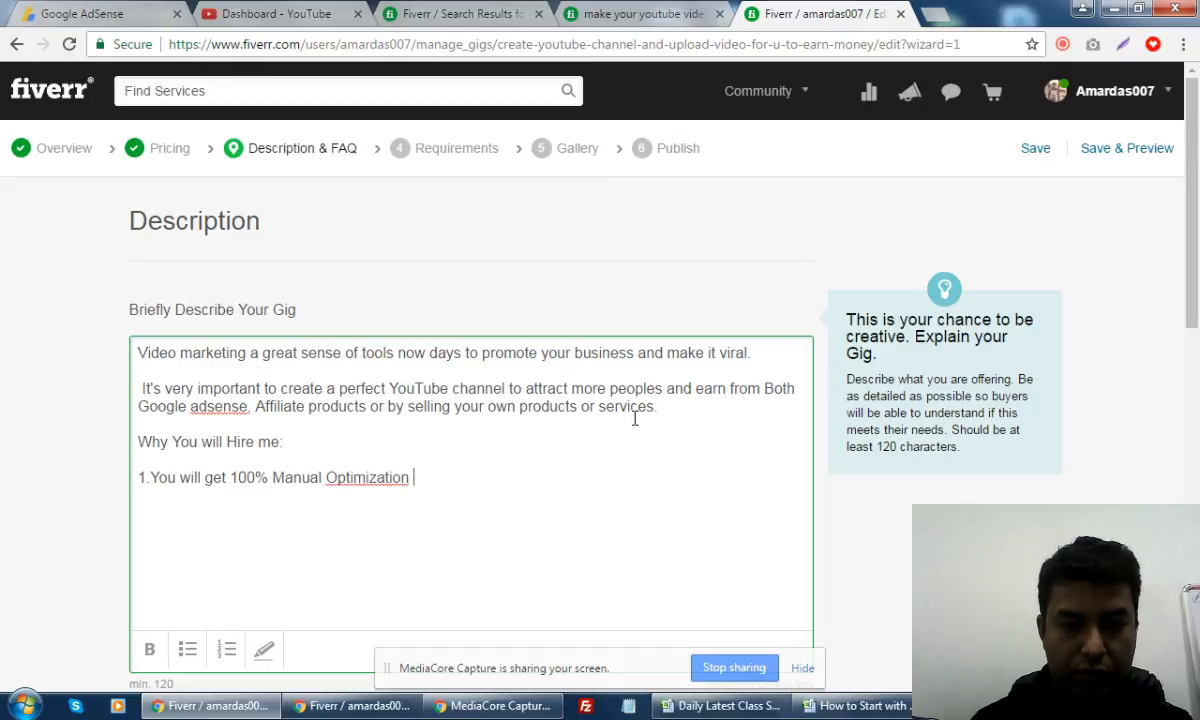
{"action": "type", "text": "or o"}
{"action": "type", "text": "f Your Cabell"}
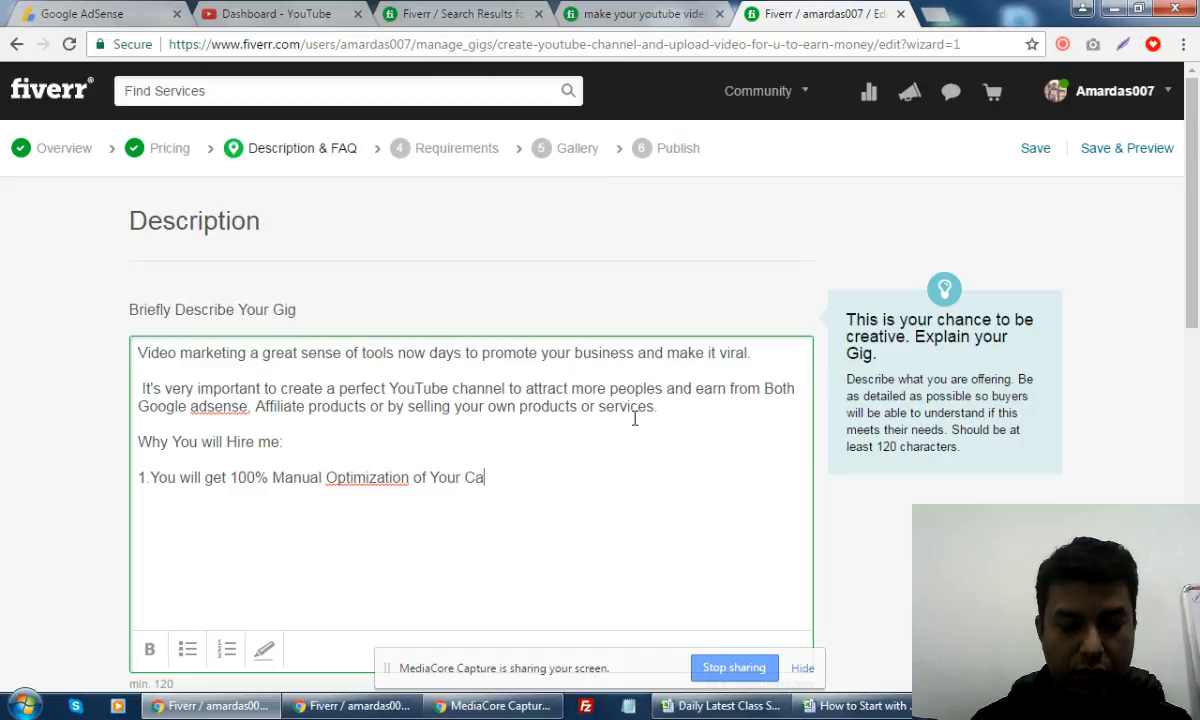
{"action": "key", "text": "BackSpace"}
{"action": "key", "text": "BackSpace"}
{"action": "key", "text": "BackSpace"}
{"action": "key", "text": "BackSpace"}
{"action": "key", "text": "BackSpace"}
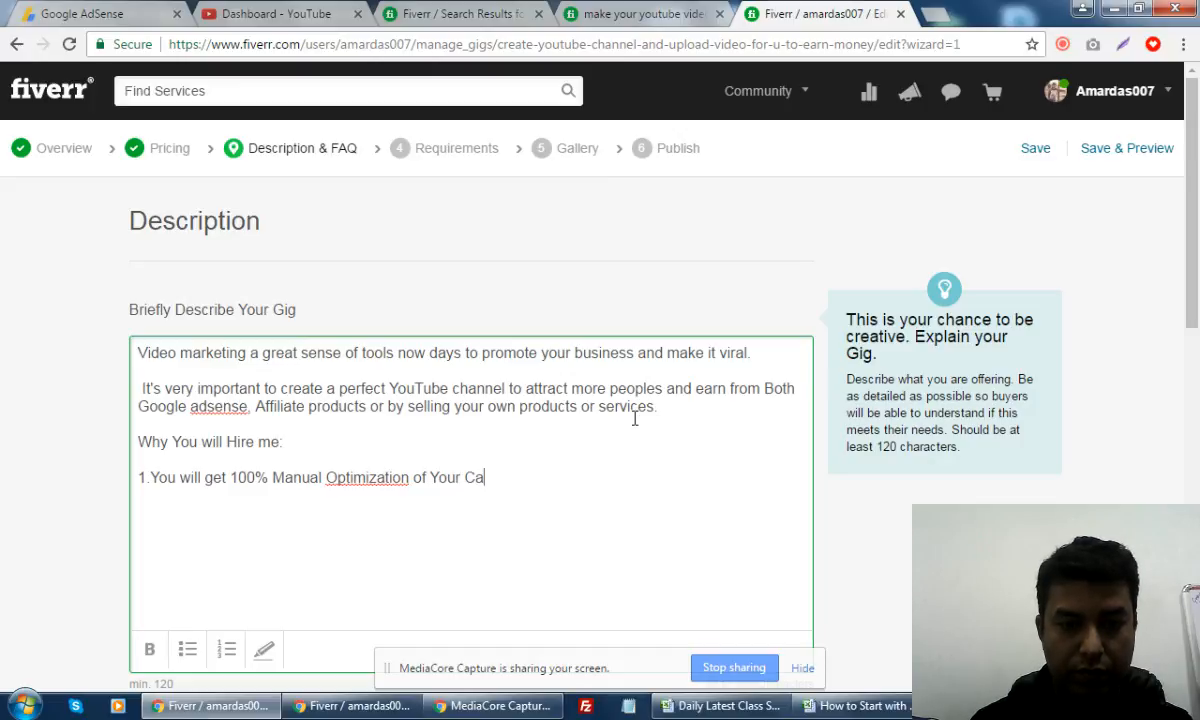
{"action": "type", "text": "hanne"}
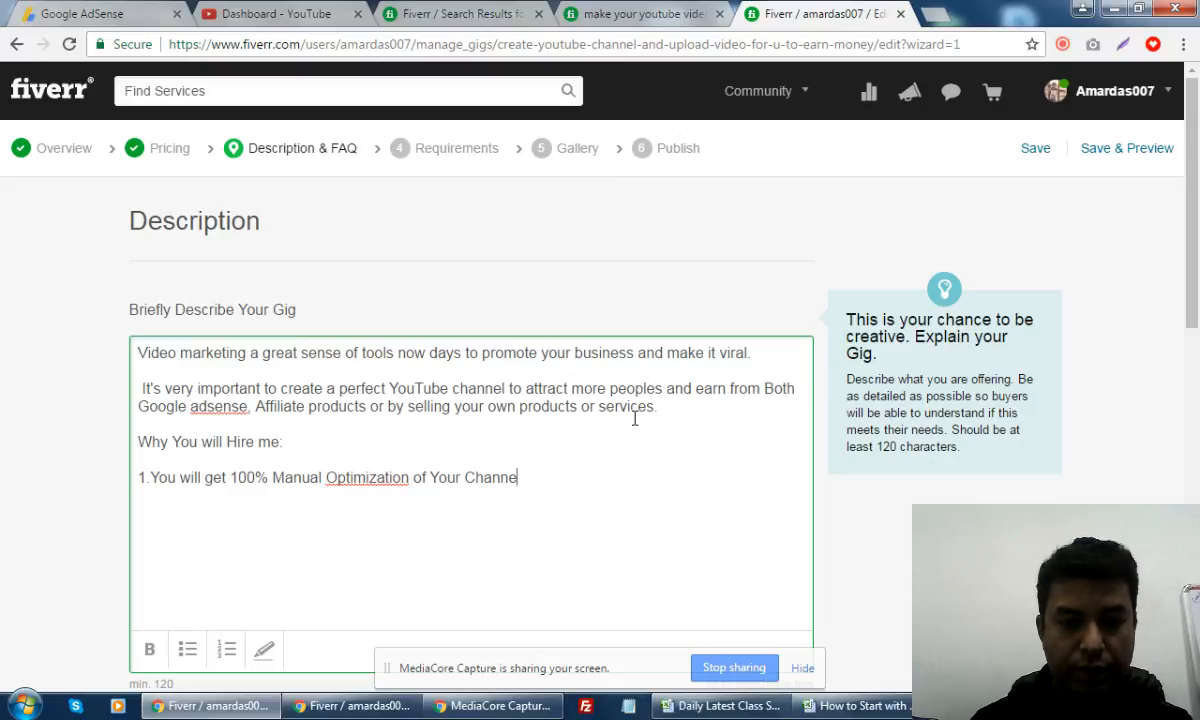
{"action": "type", "text": "l  2."}
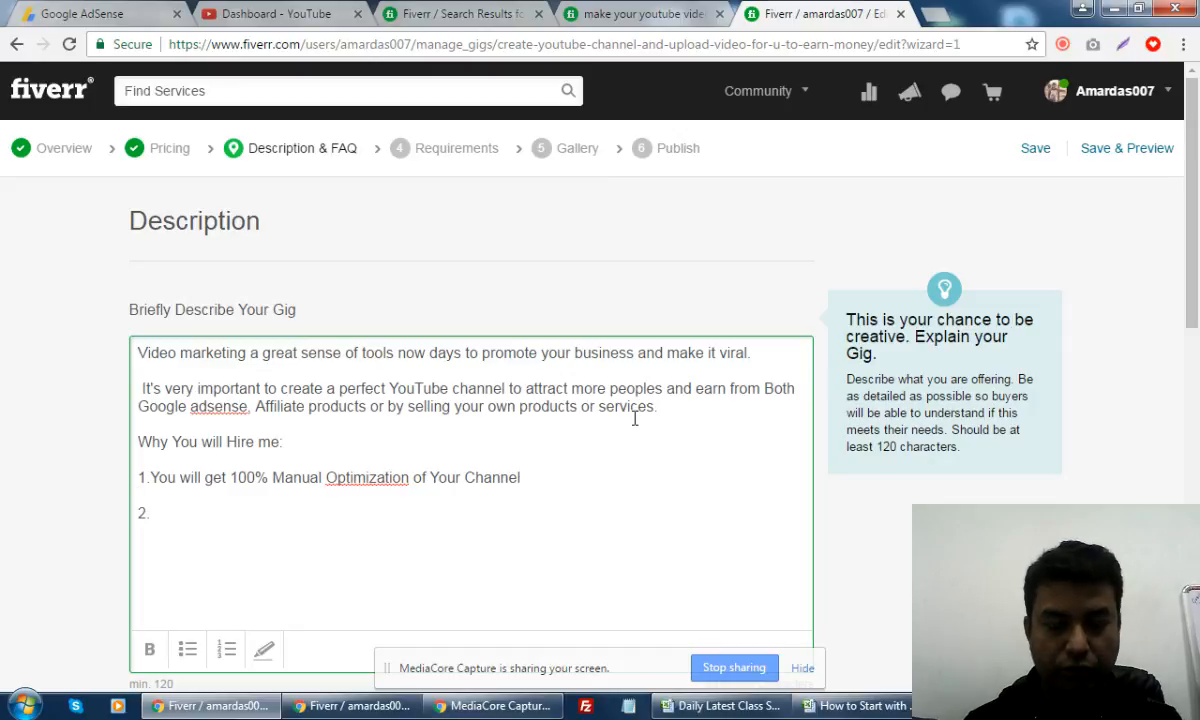
{"action": "type", "text": " Your"}
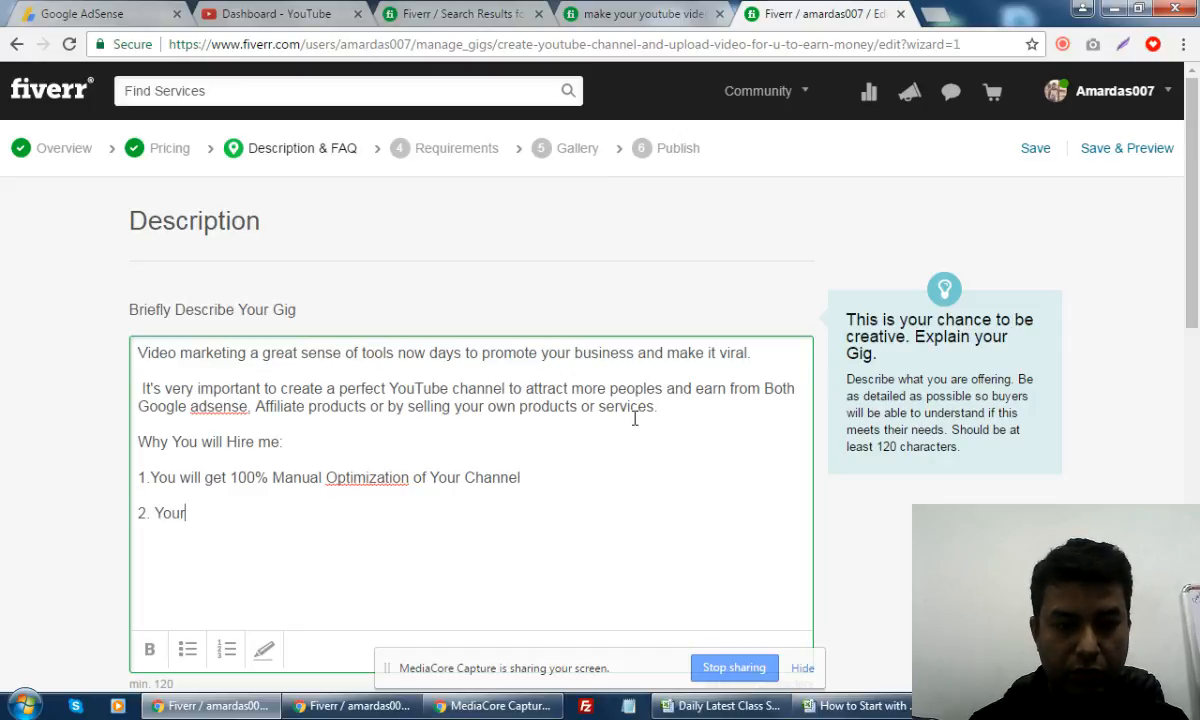
{"action": "type", "text": " Video"}
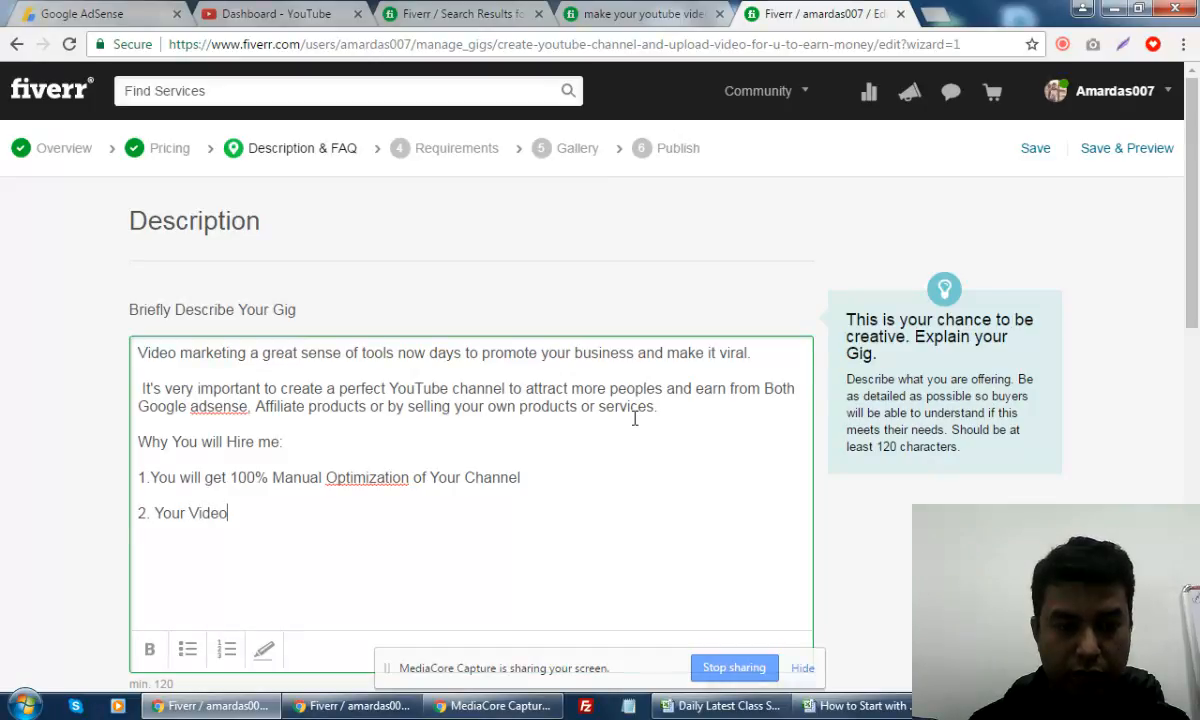
{"action": "key", "text": "BackSpace"}
{"action": "key", "text": "BackSpace"}
{"action": "key", "text": "BackSpace"}
{"action": "key", "text": "BackSpace"}
{"action": "key", "text": "BackSpace"}
{"action": "key", "text": "BackSpace"}
{"action": "key", "text": "BackSpace"}
{"action": "key", "text": "BackSpace"}
{"action": "key", "text": "BackSpace"}
{"action": "key", "text": "BackSpace"}
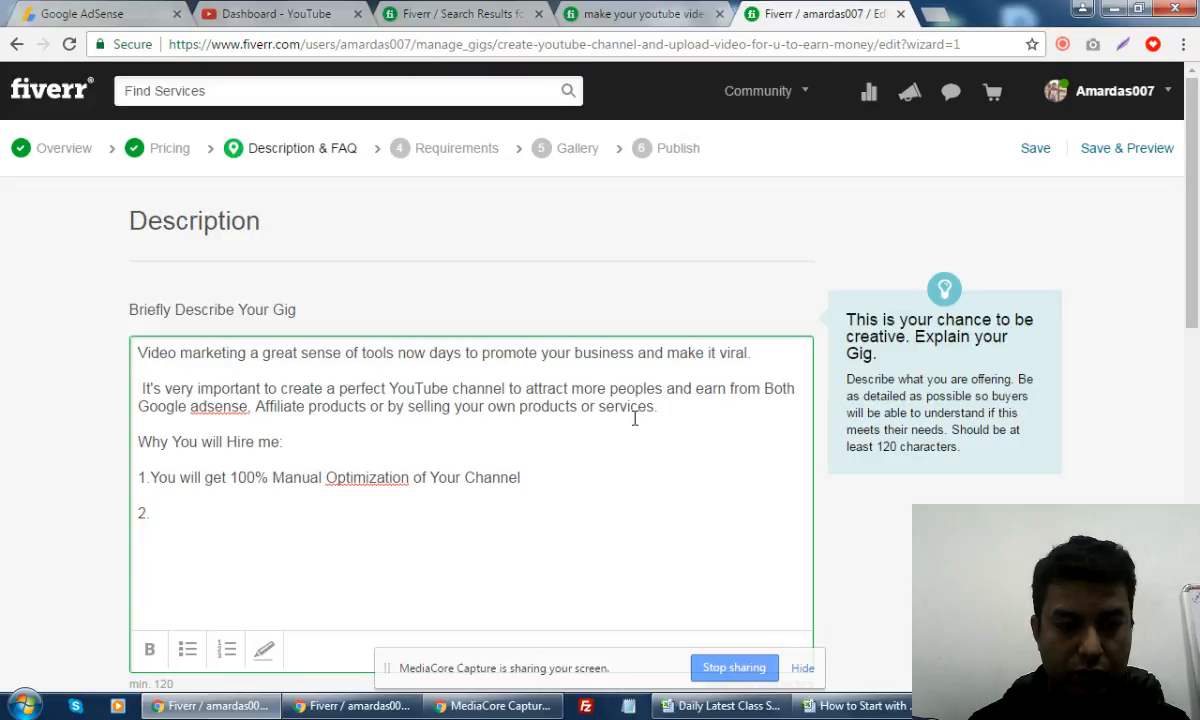
- Enter "1 Video that you will get FREE" as the text of the second reason
{"action": "type", "text": "1 Video"}
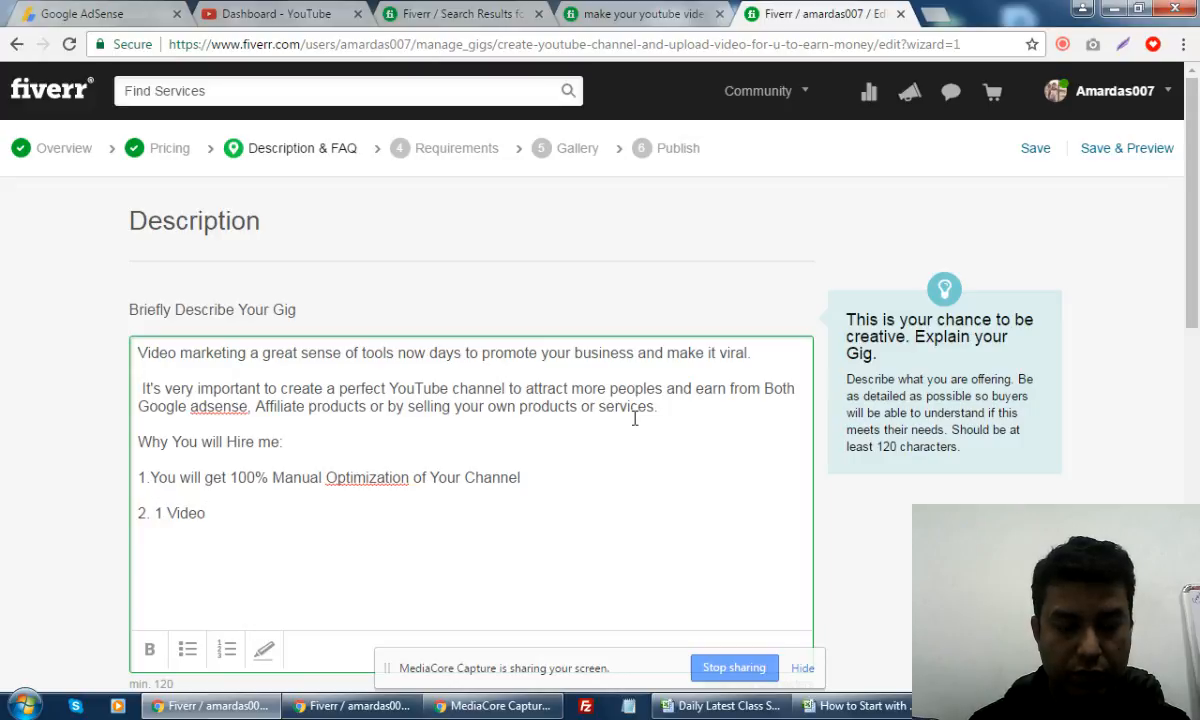
{"action": "type", "text": " that you w"}
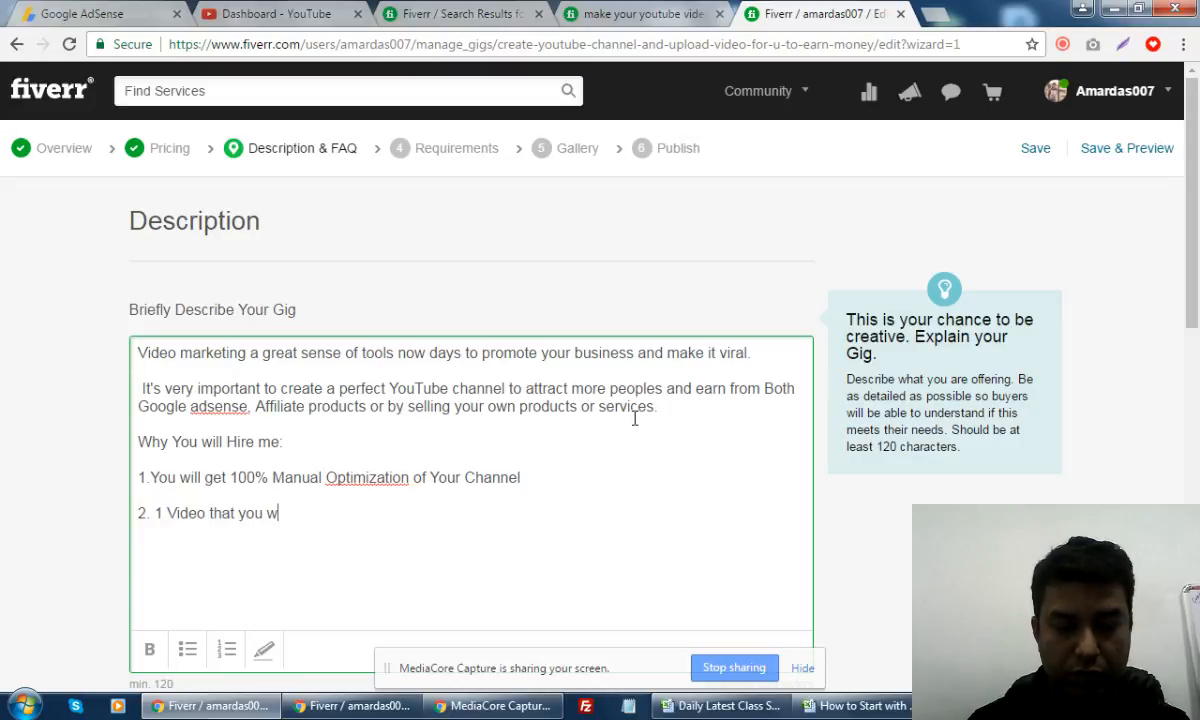
{"action": "type", "text": "ill get FREE"}
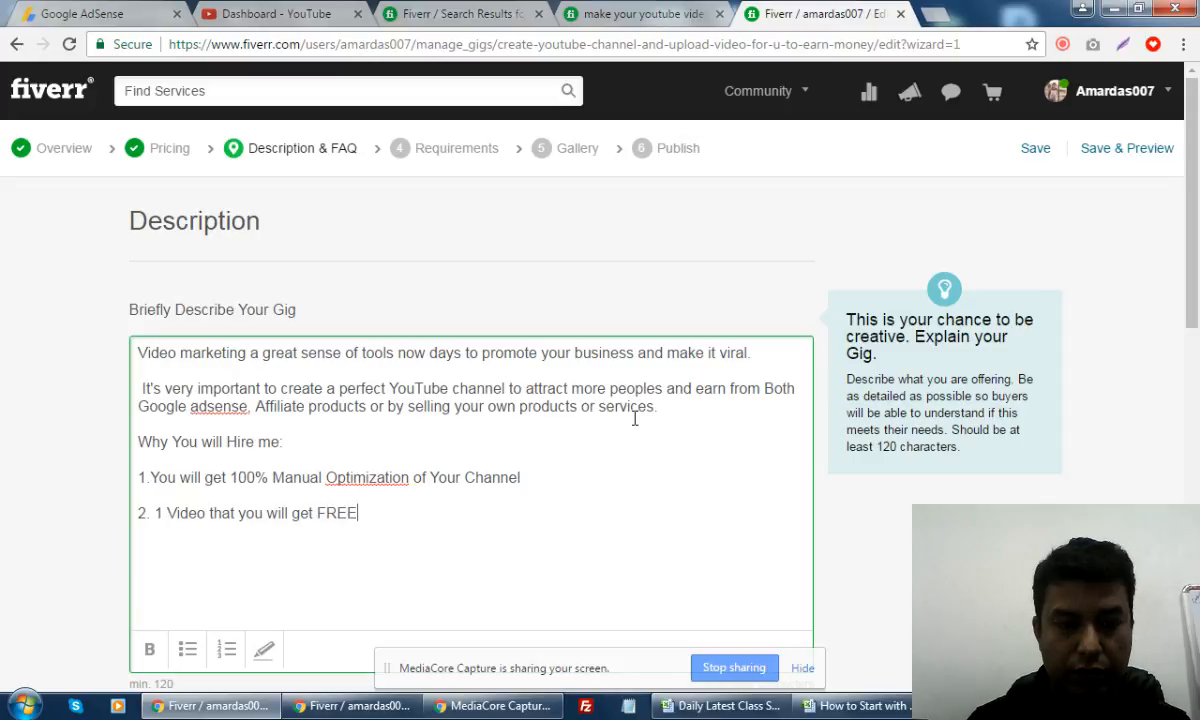
{"action": "type", "text": " c"}
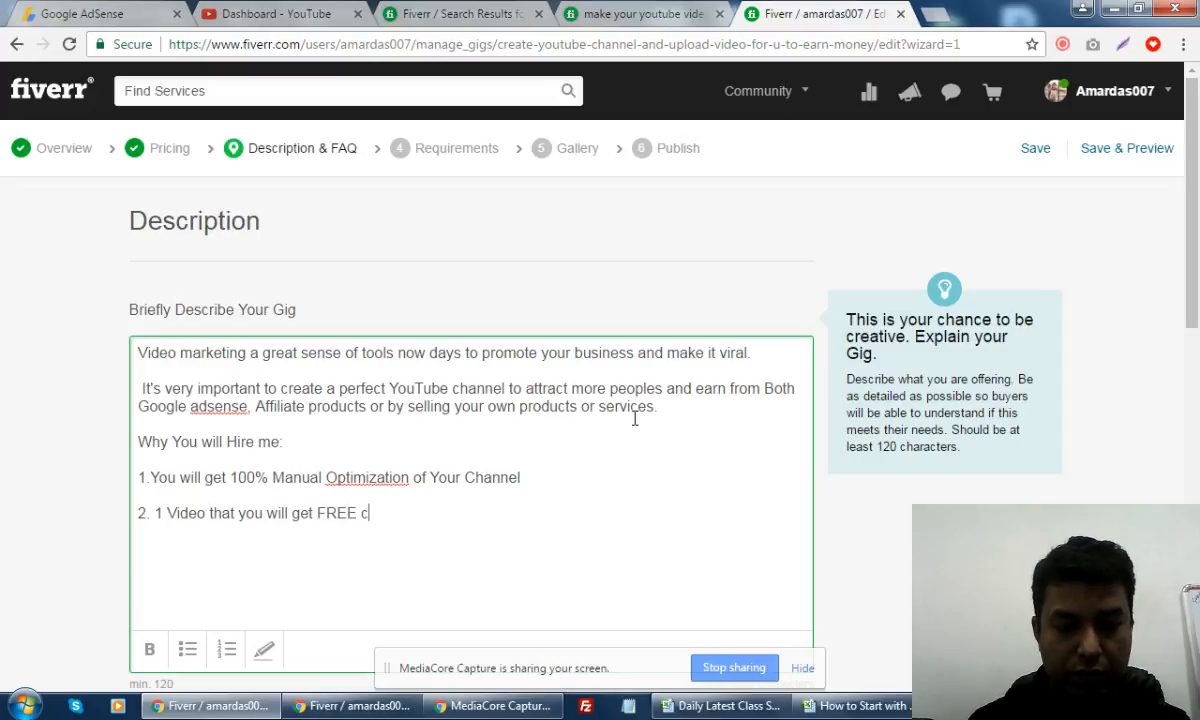
{"action": "type", "text": "an"}
{"action": "key", "text": "BackSpace"}
{"action": "key", "text": "BackSpace"}
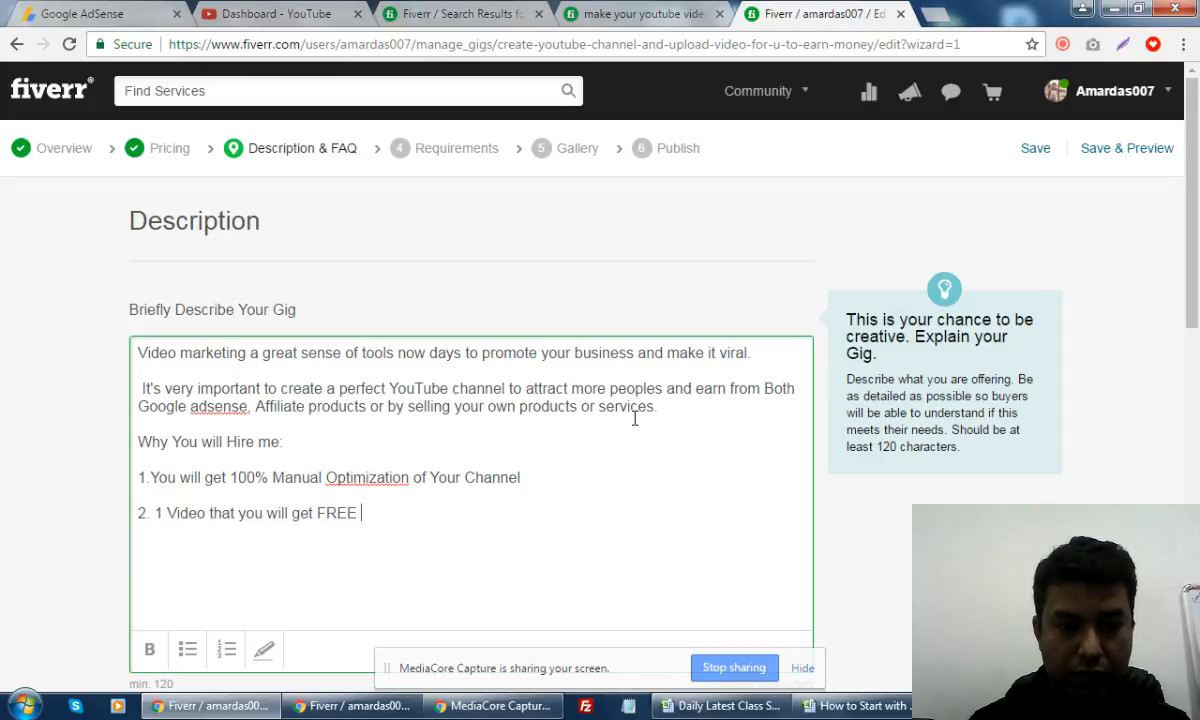
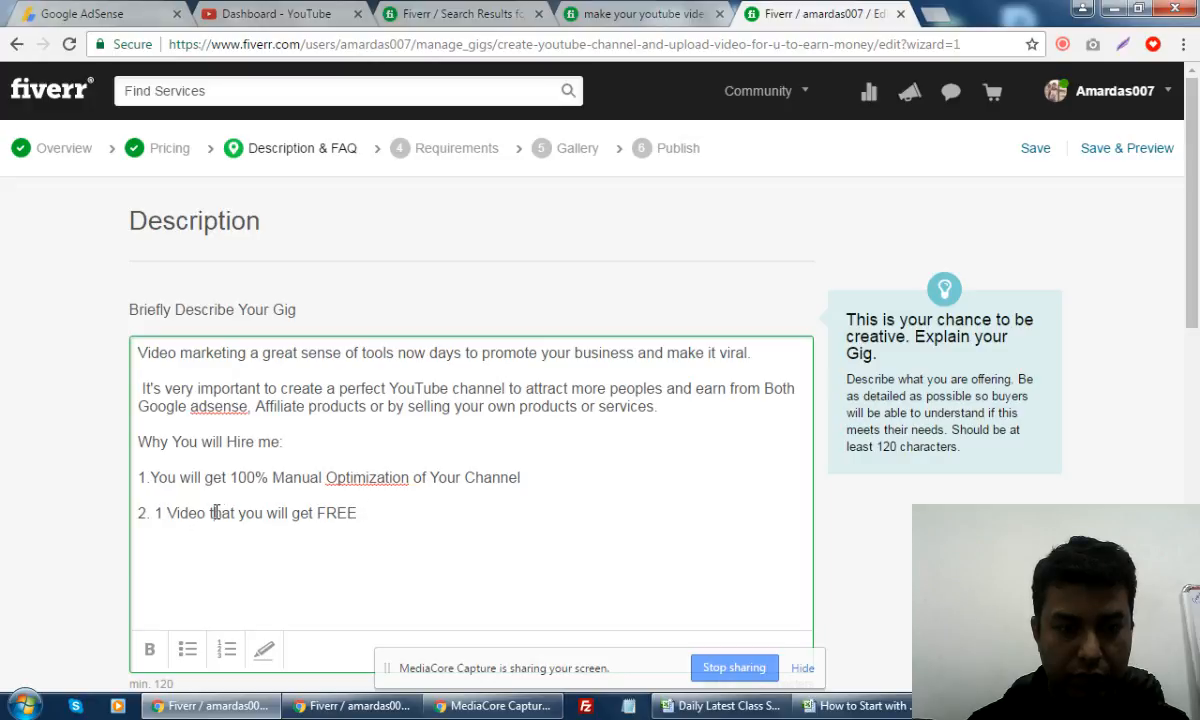
- Remove the word "that" from the second reason
{"action": "left_click_drag", "start_coordinate": [213, 513], "coordinate": [240, 515]}
{"action": "key", "text": "BackSpace"}
{"action": "key", "text": "BackSpace"}
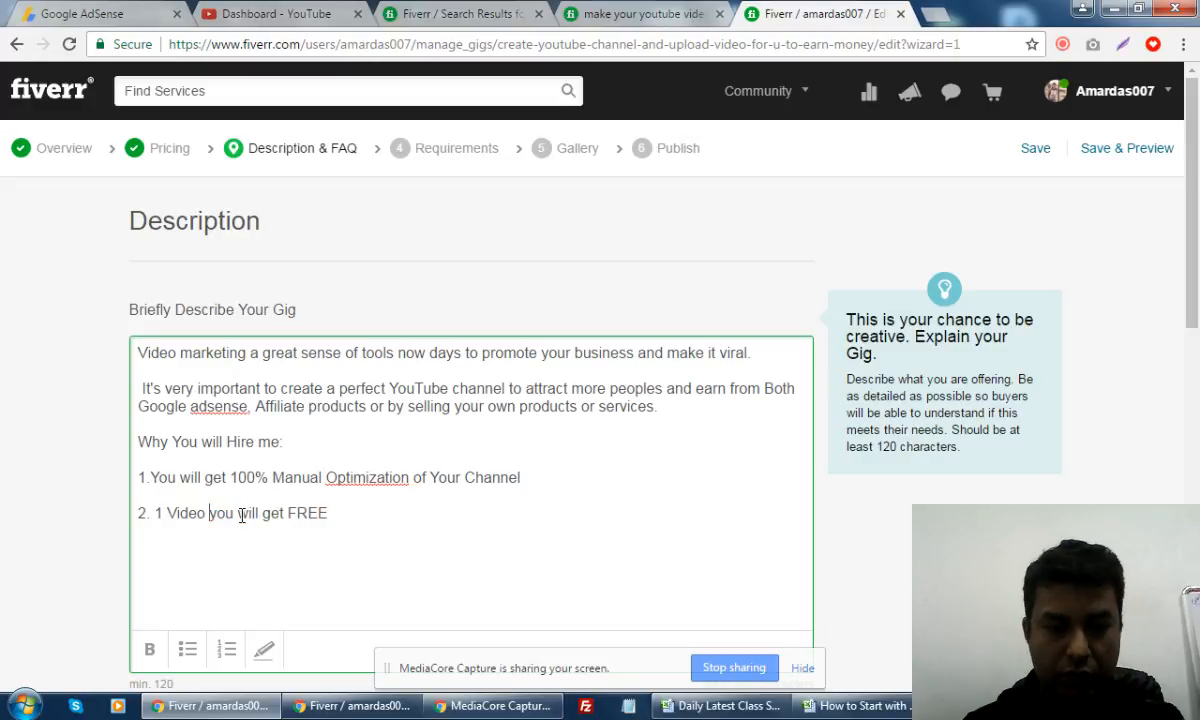
- Add the third reason "3. Will help you to get Quick Approval from Google Adsense" and start a fourth one numbered "4."
{"action": "left_click", "coordinate": [407, 516]}
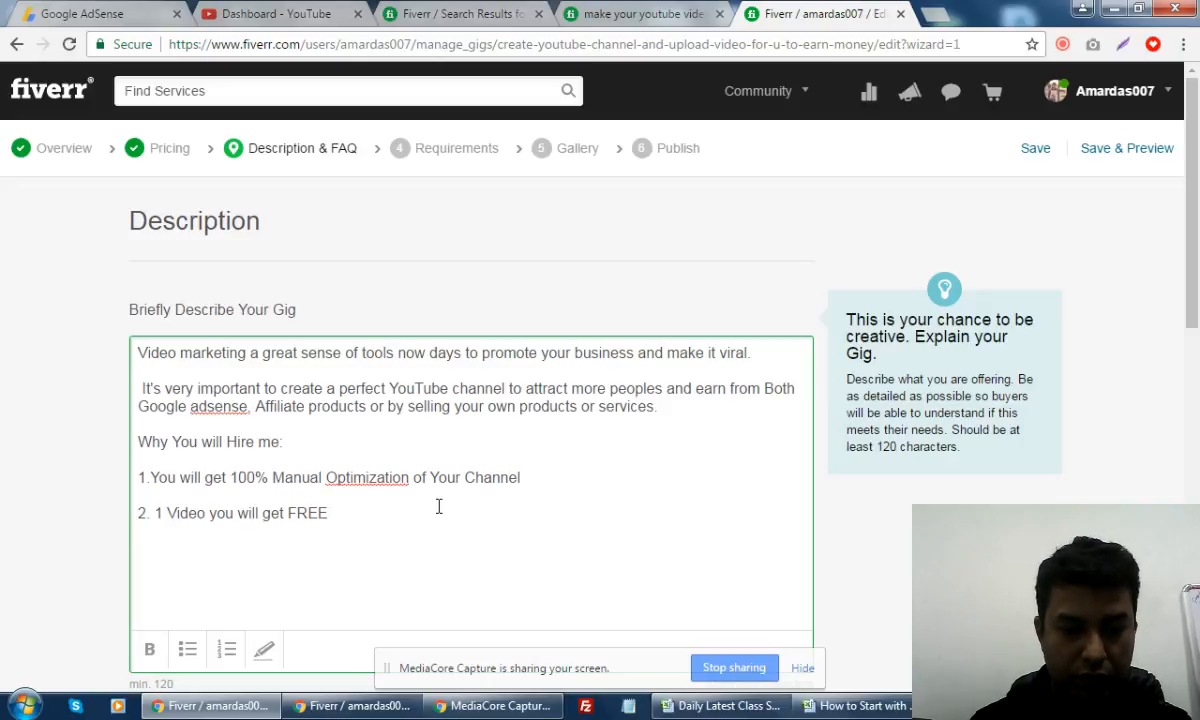
{"action": "key", "text": "Return"}
{"action": "type", "text": "3. "}
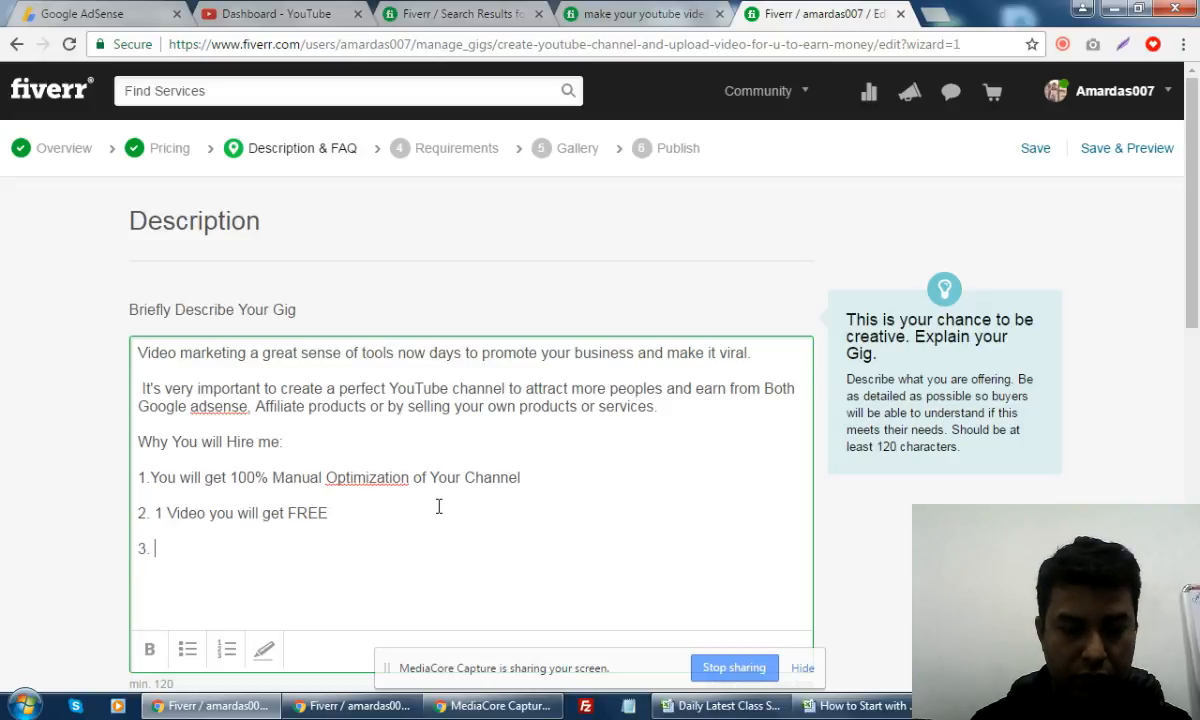
{"action": "type", "text": "Will help"}
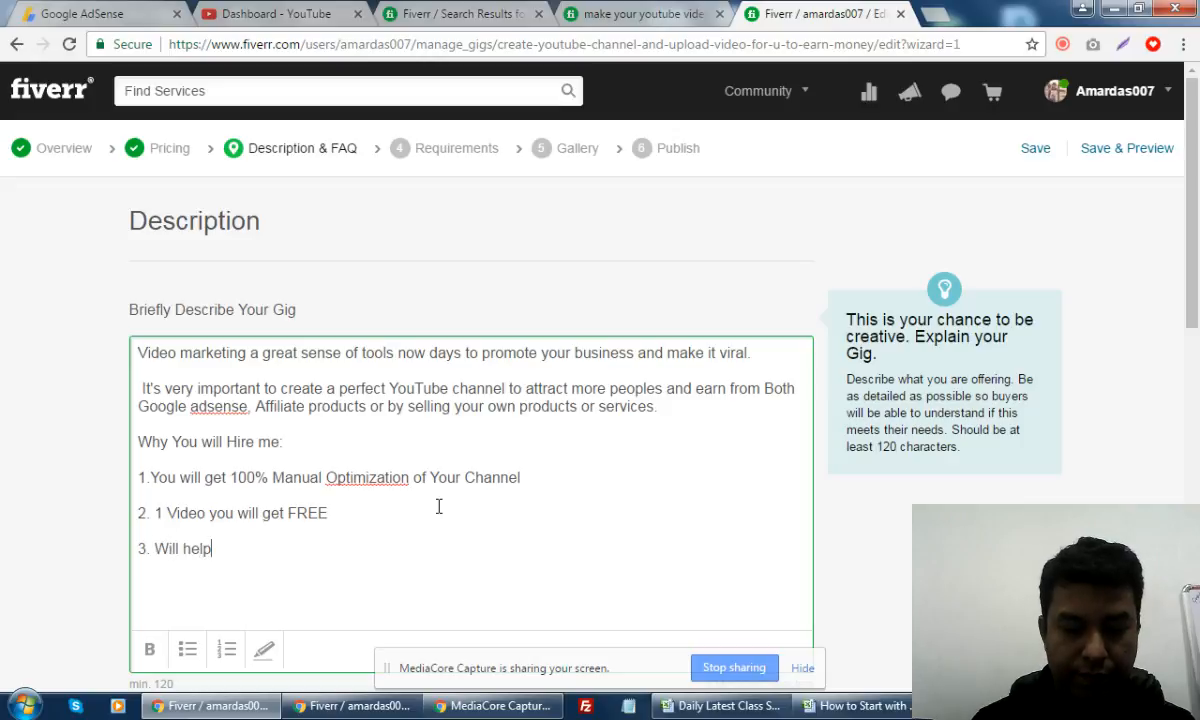
{"action": "type", "text": " you to ge"}
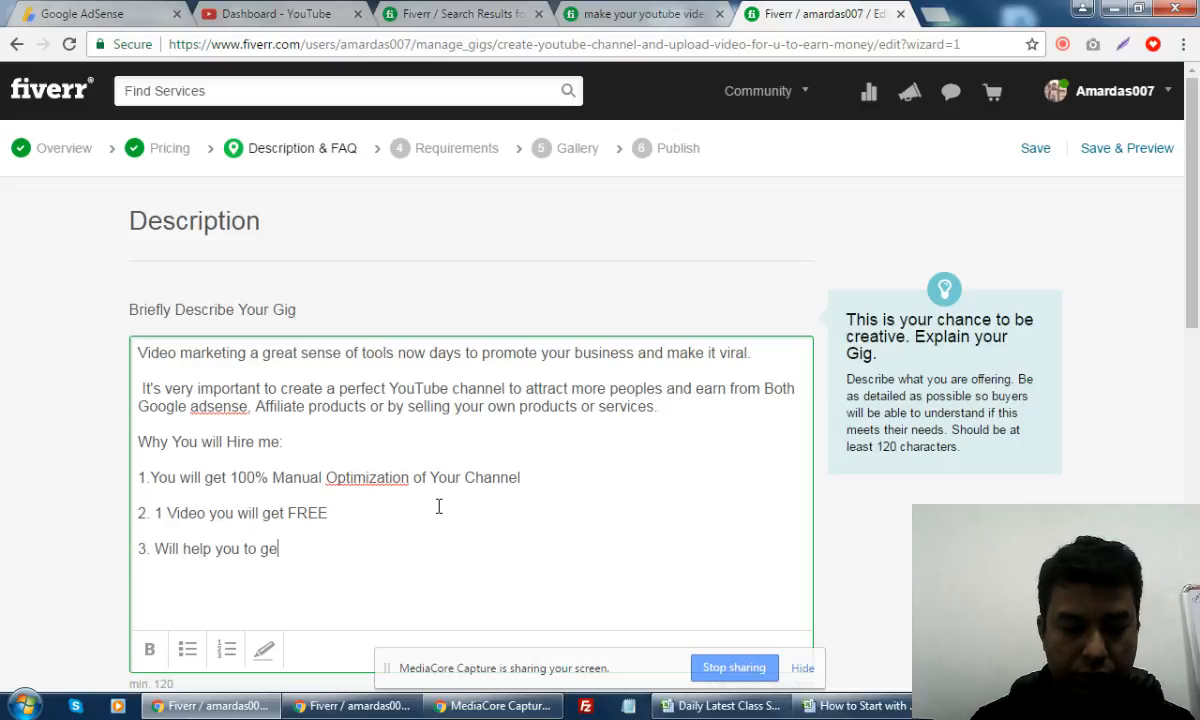
{"action": "type", "text": "t Quick A"}
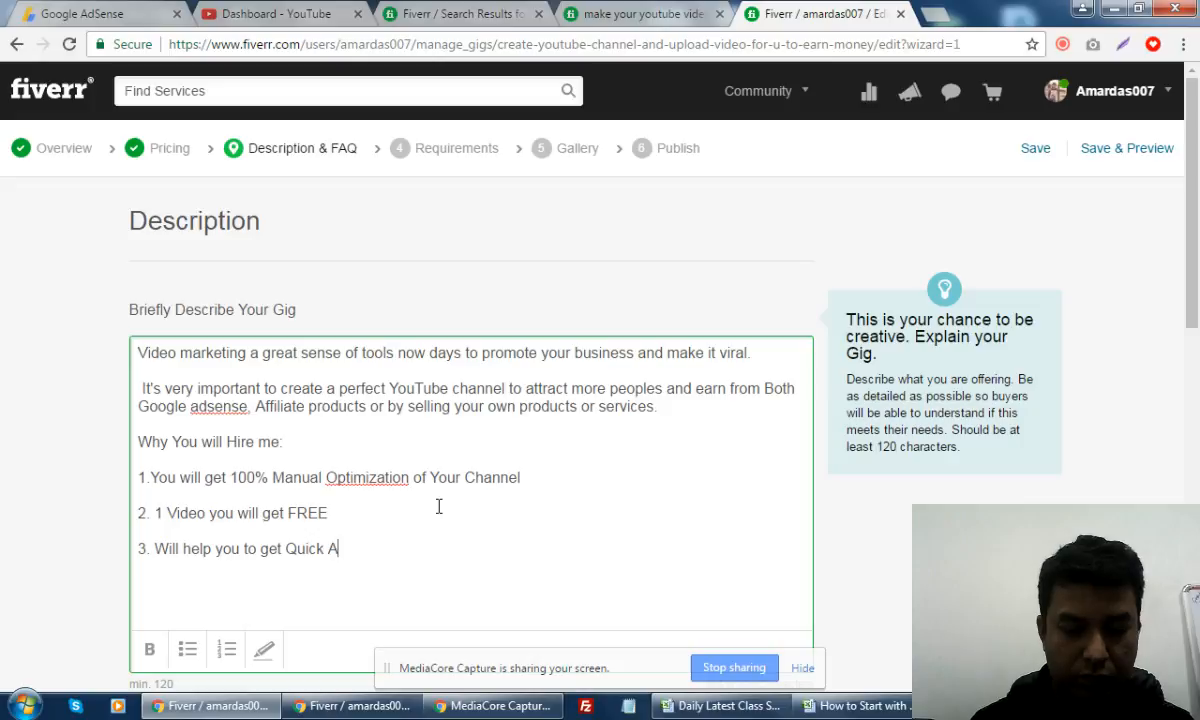
{"action": "type", "text": "pproval from "}
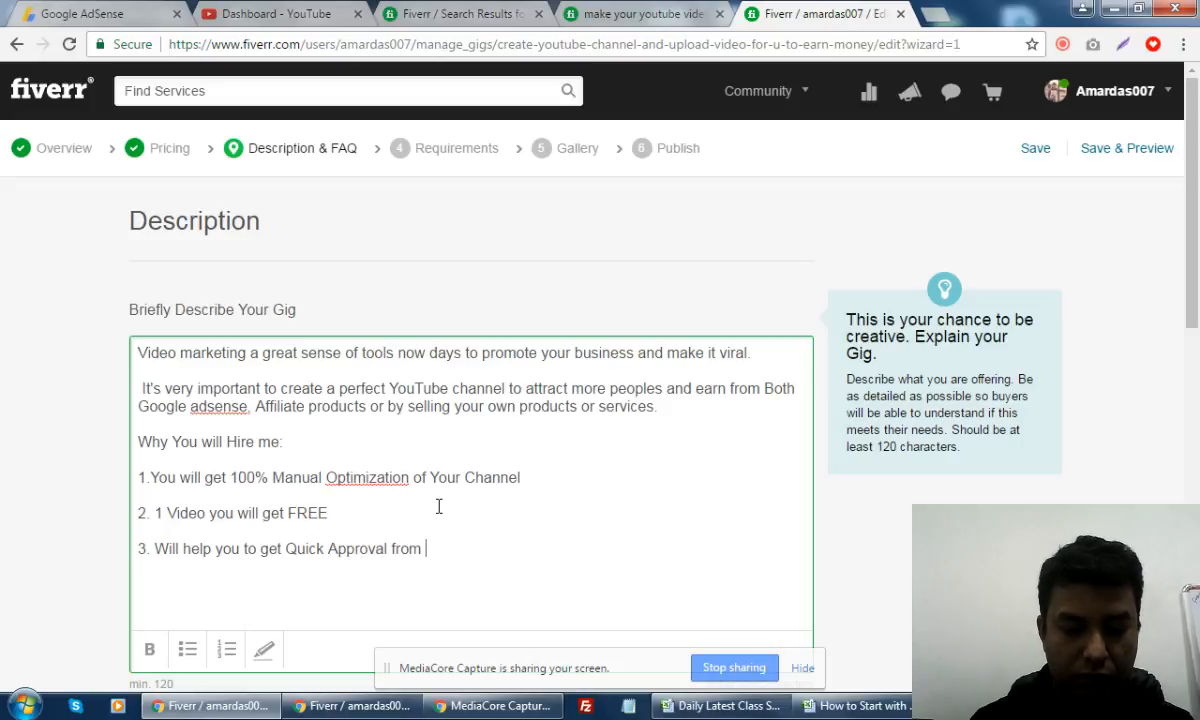
{"action": "type", "text": "Google Adsense"}
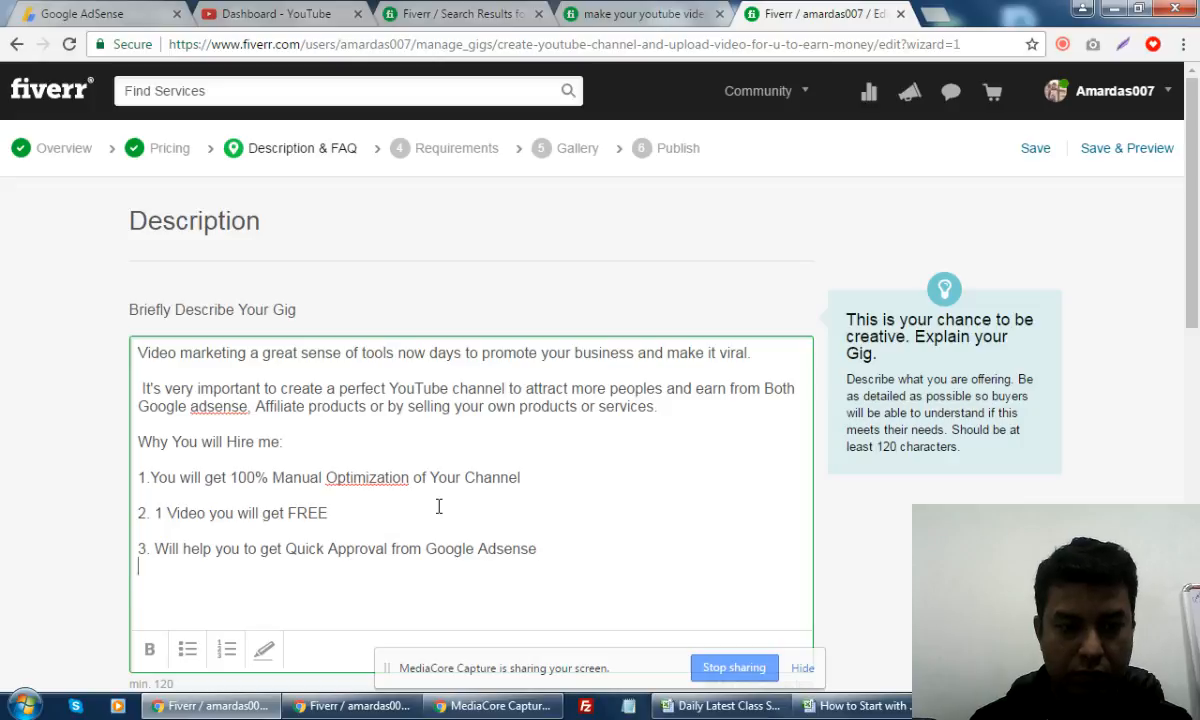
{"action": "key", "text": "Return"}
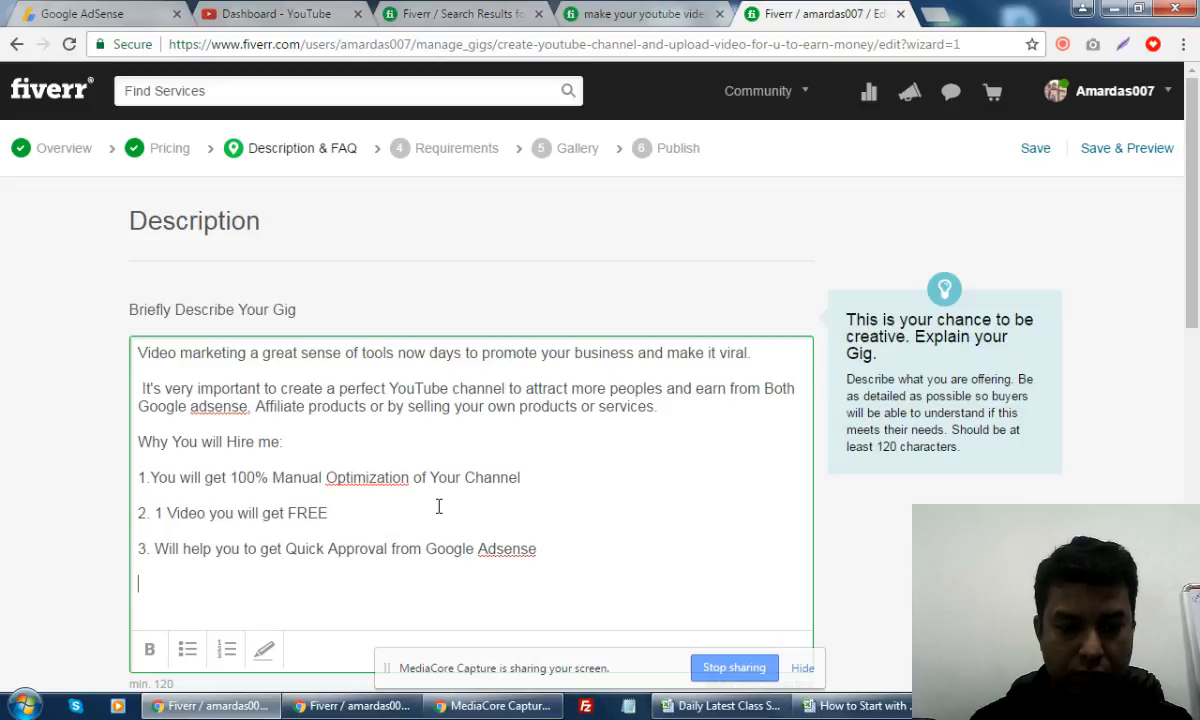
{"action": "type", "text": "4."}
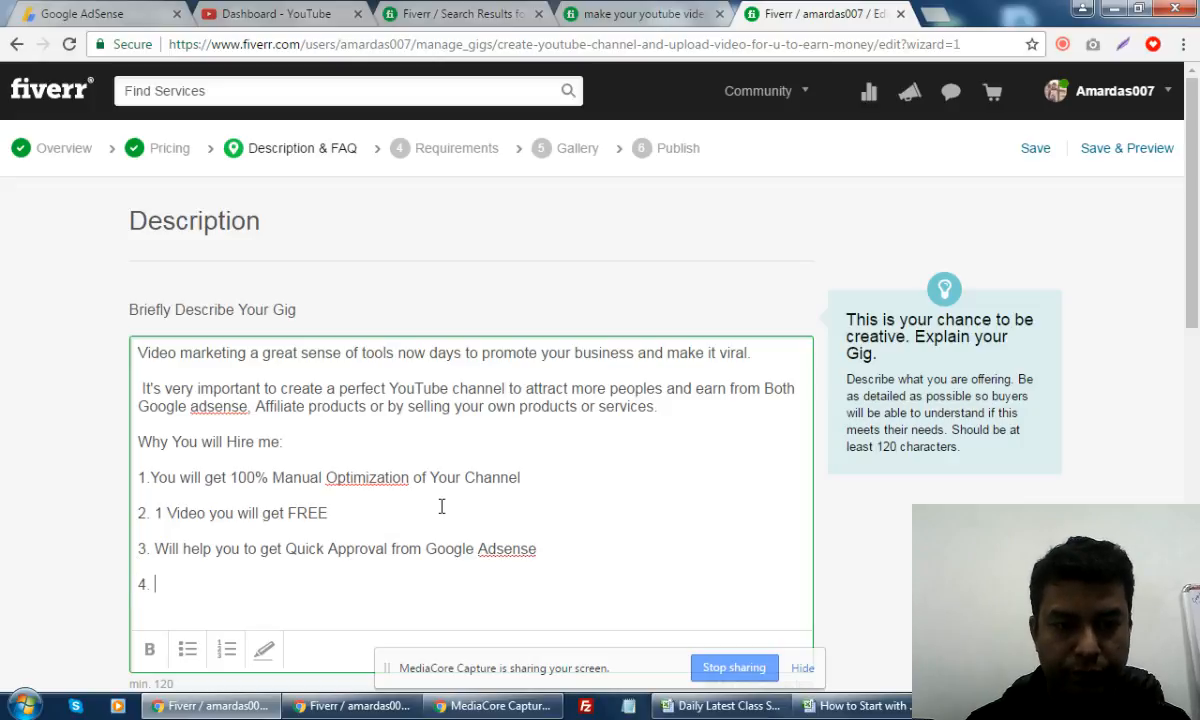
- Enter "Video SEO will made on the given video and you can follow the tricks." as the text of the fourth reason
{"action": "type", "text": " Video"}
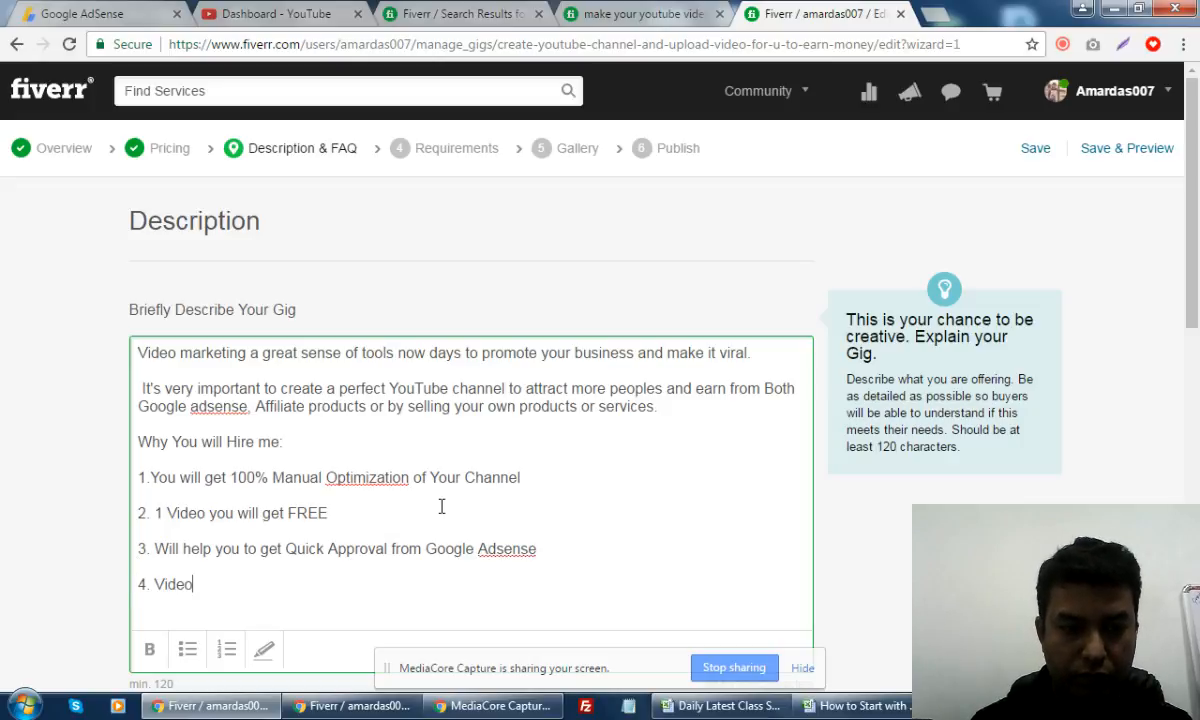
{"action": "type", "text": " SEO "}
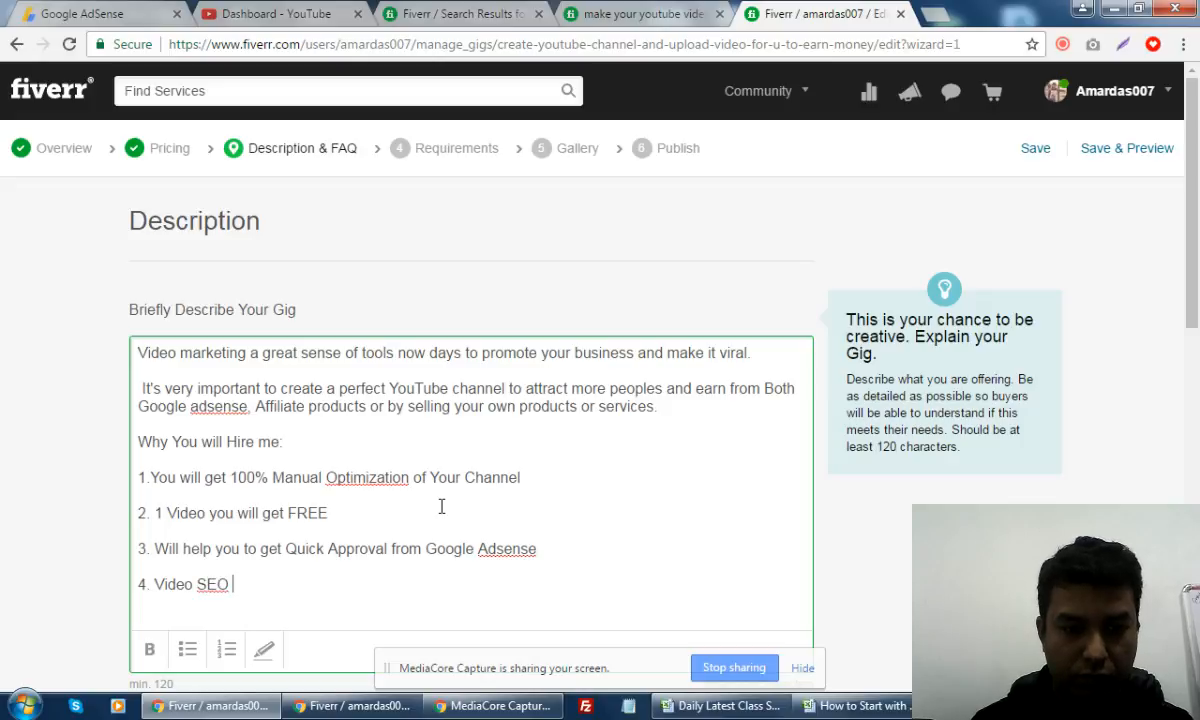
{"action": "type", "text": "will made and"}
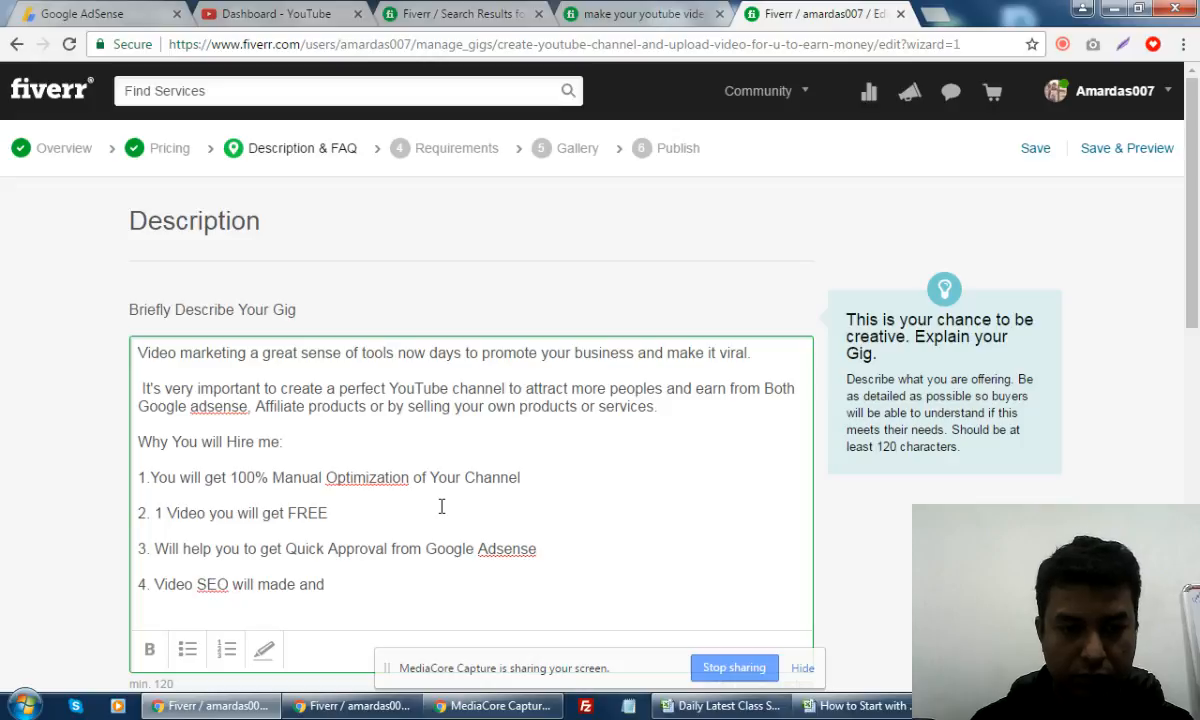
{"action": "key", "text": "BackSpace"}
{"action": "key", "text": "BackSpace"}
{"action": "key", "text": "BackSpace"}
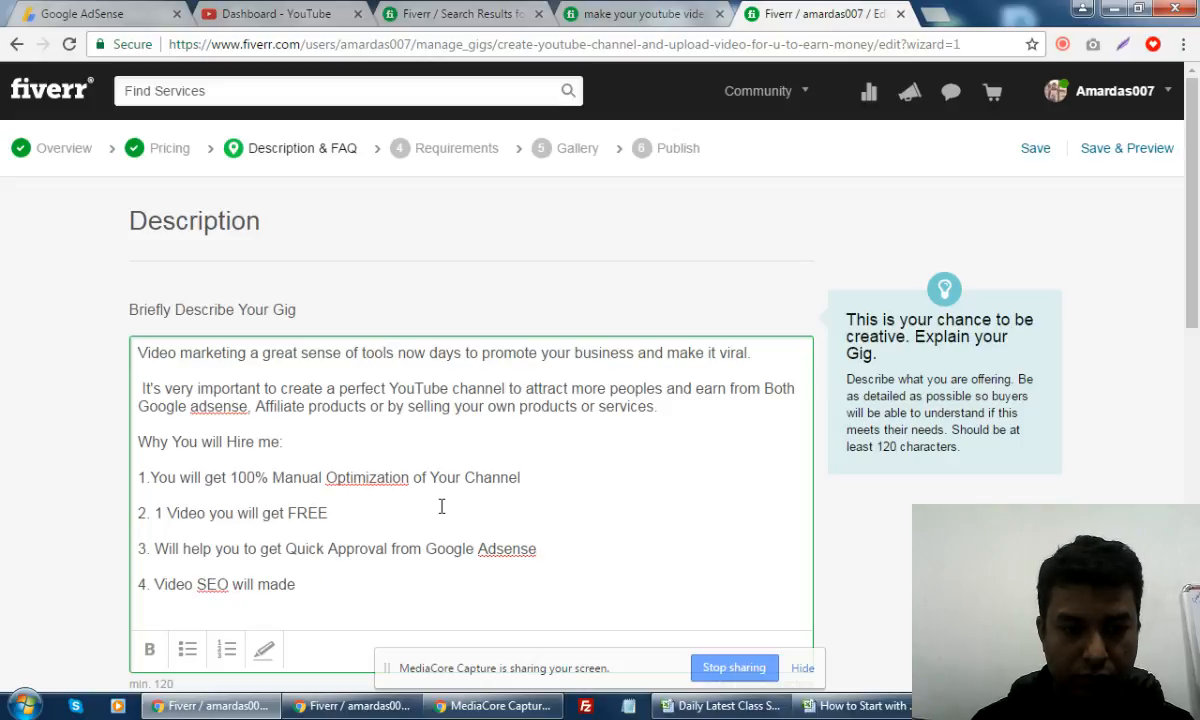
{"action": "type", "text": "on the "}
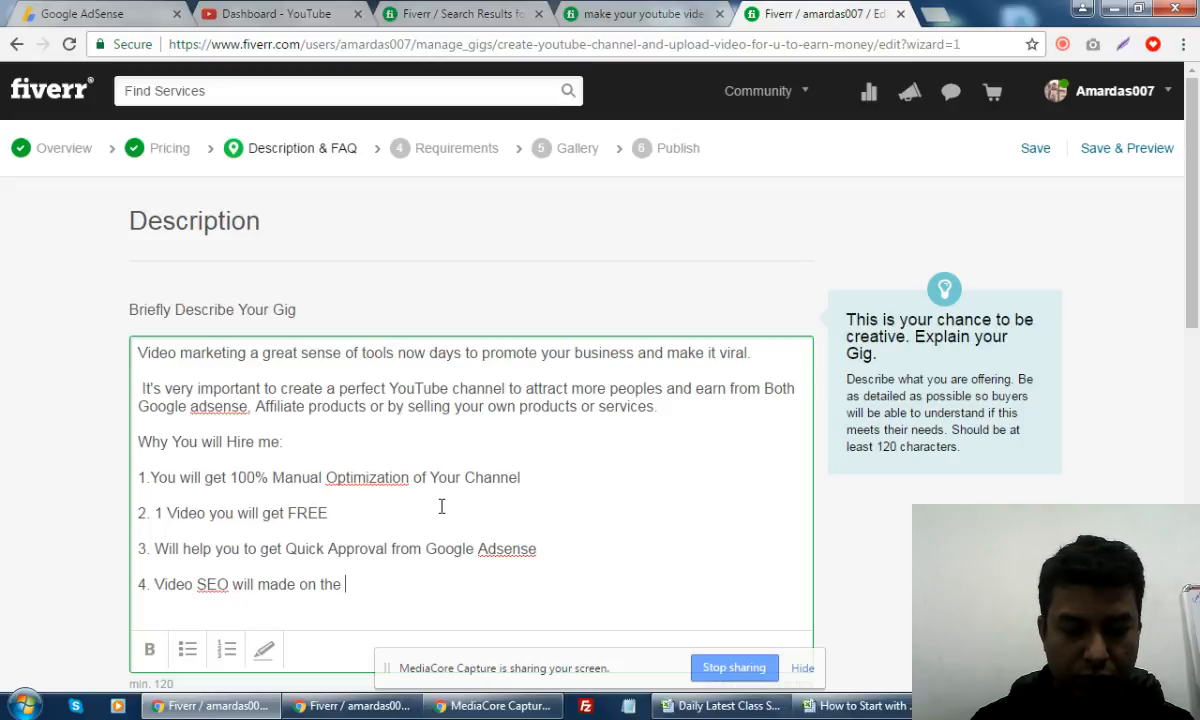
{"action": "type", "text": "given video a"}
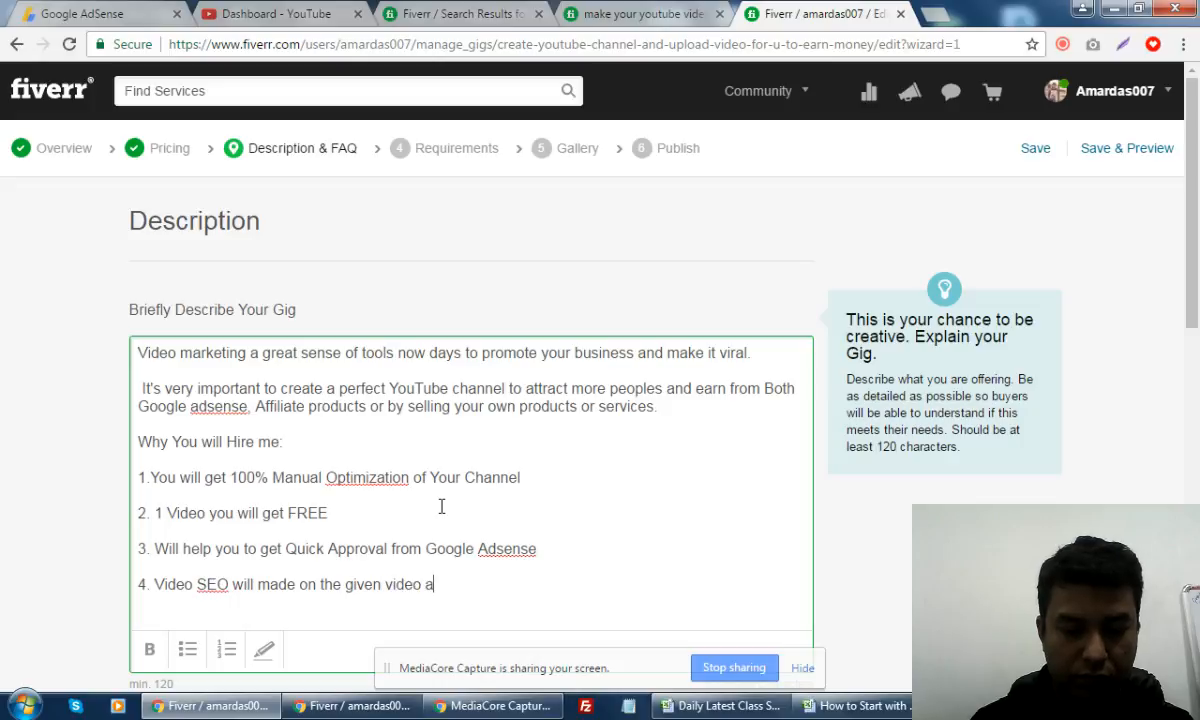
{"action": "type", "text": "nd you can f"}
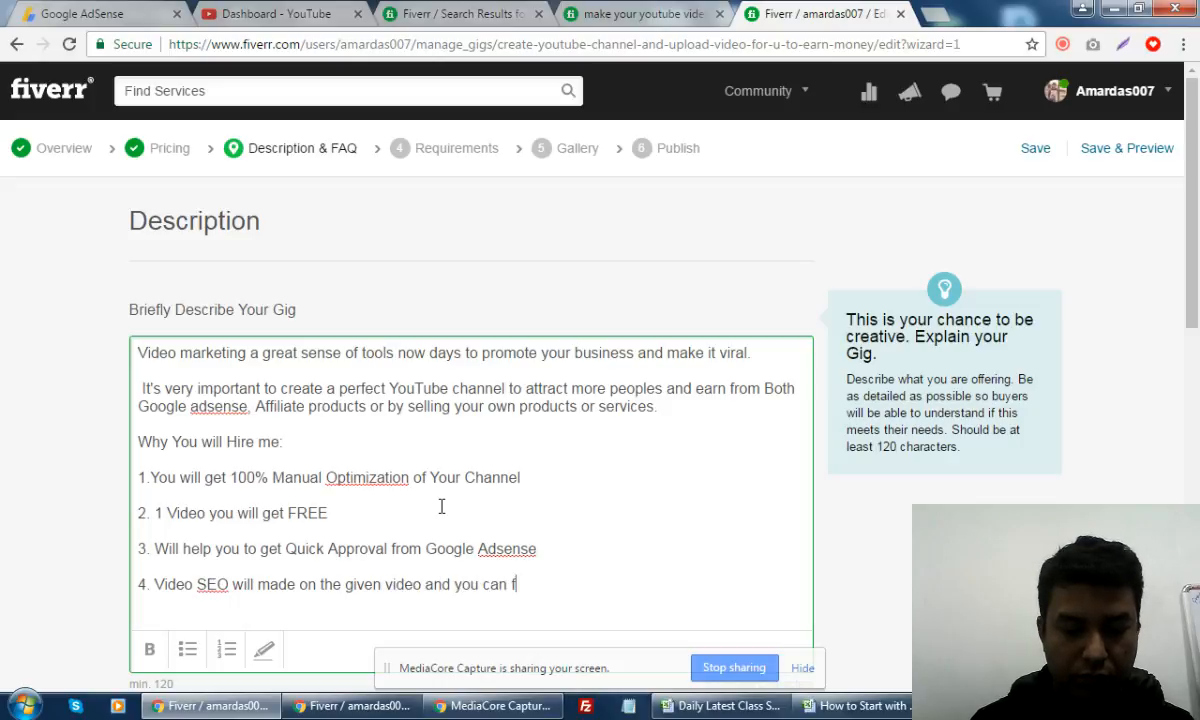
{"action": "type", "text": "ollow the tr"}
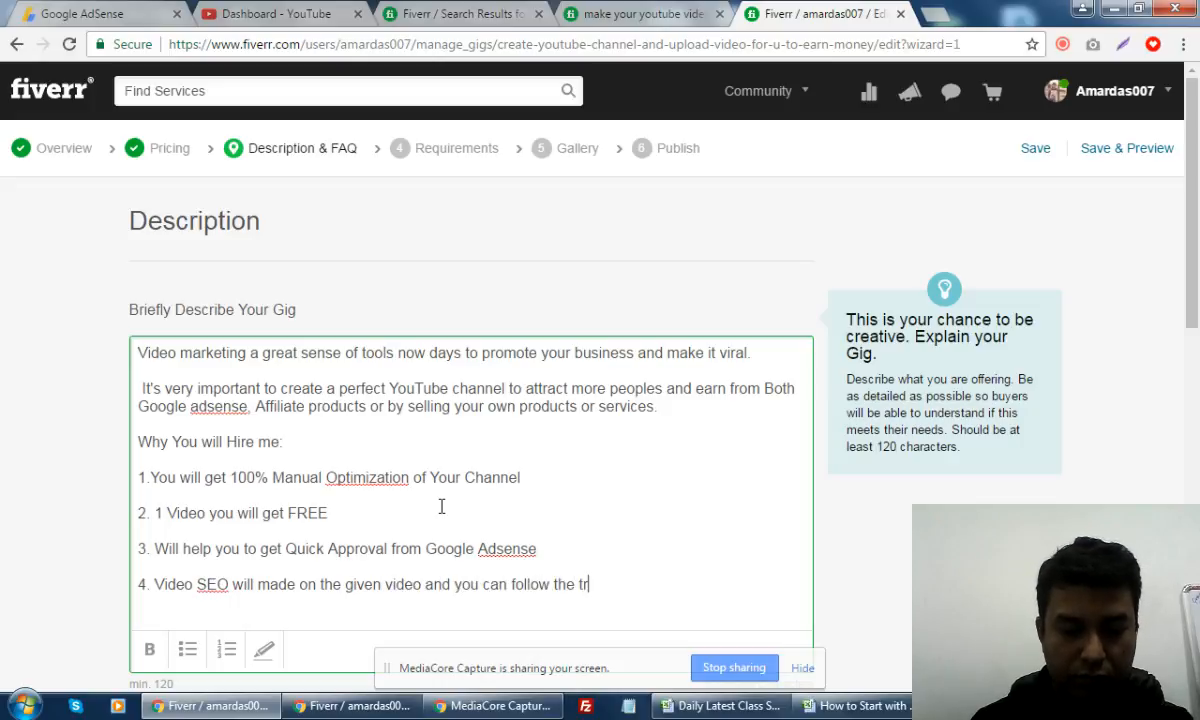
{"action": "type", "text": "icks"}
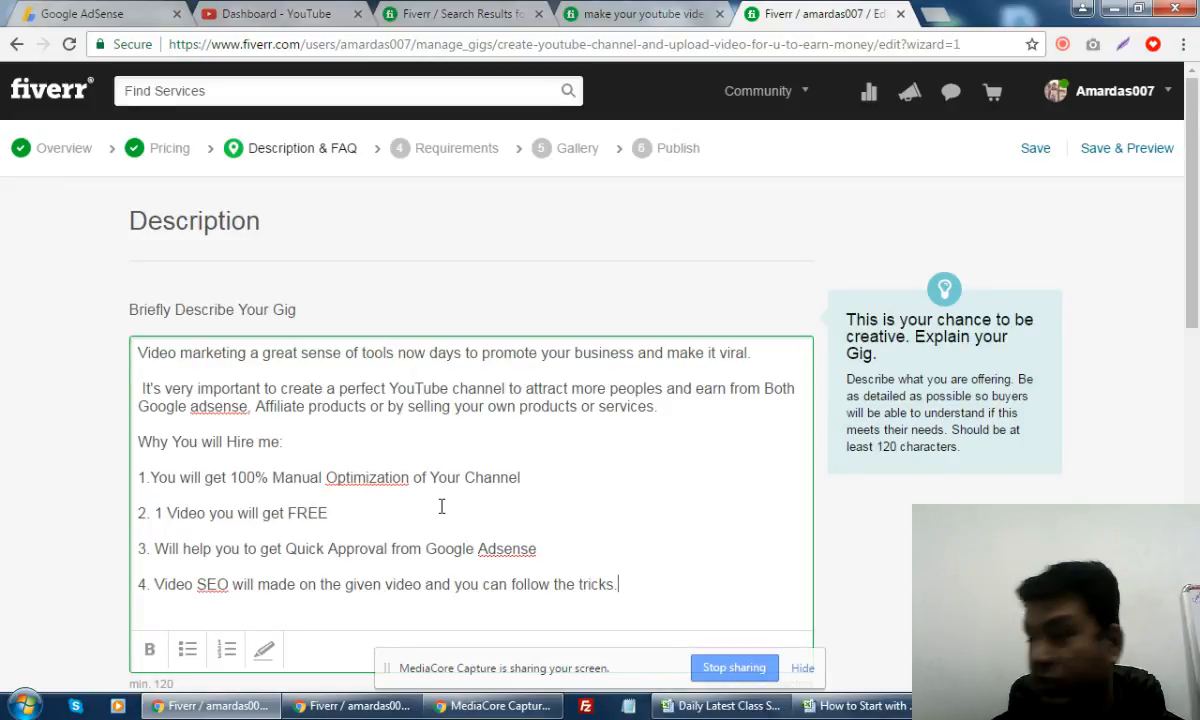
{"action": "type", "text": "."}
- Make "Video SEO" in the fourth reason bold and highlighted
{"action": "scroll", "coordinate": [482, 442], "scroll_direction": "down", "scroll_amount": 1}
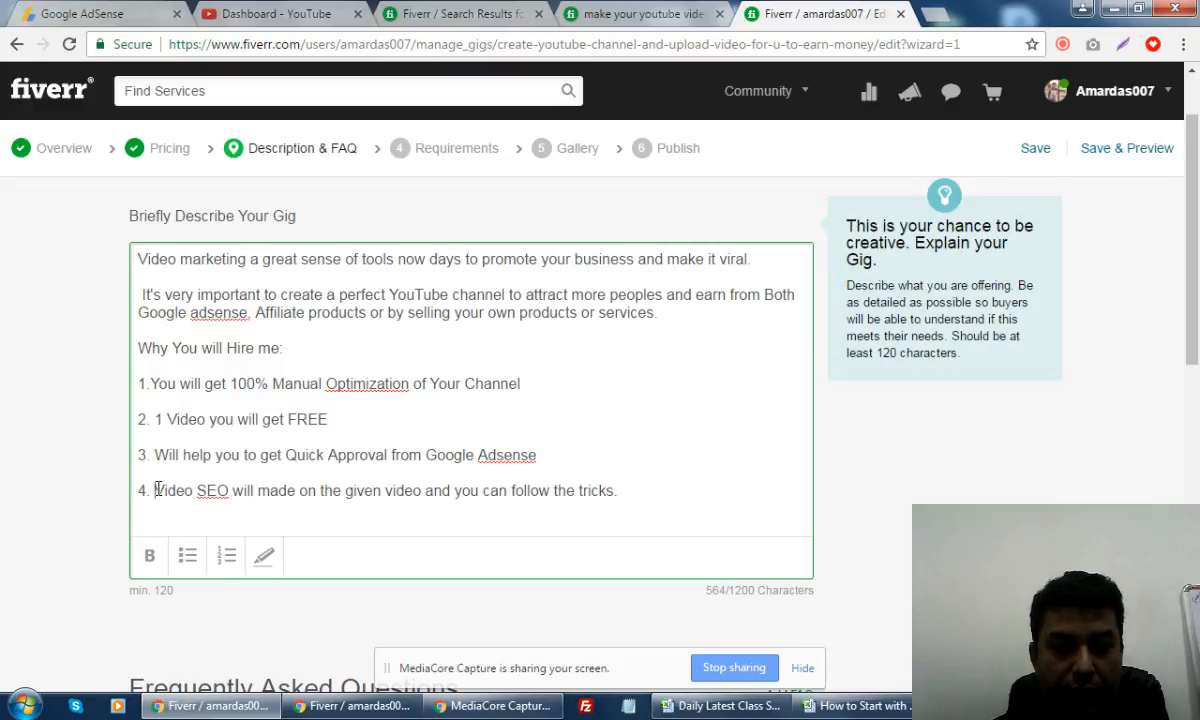
{"action": "left_click_drag", "start_coordinate": [155, 490], "coordinate": [231, 495]}
{"action": "left_click", "coordinate": [152, 557]}
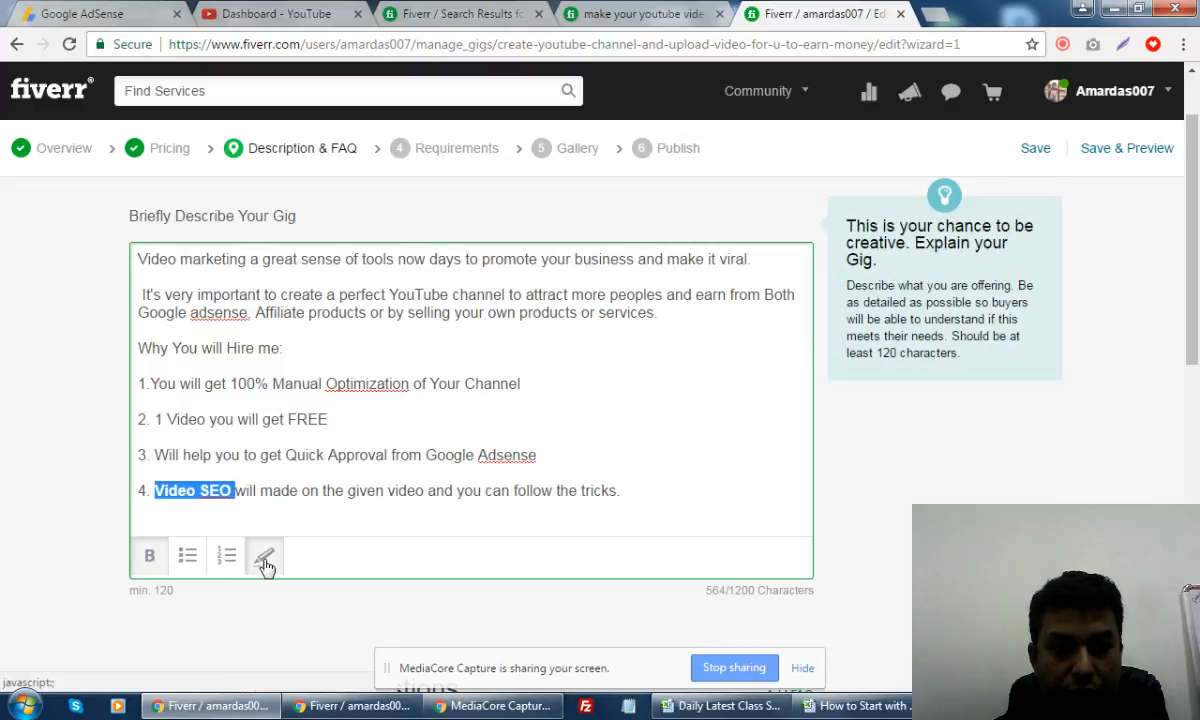
- Make "Google Adsense" and "Quick Approval" in the third reason bold and highlighted
{"action": "left_click_drag", "start_coordinate": [548, 456], "coordinate": [424, 456]}
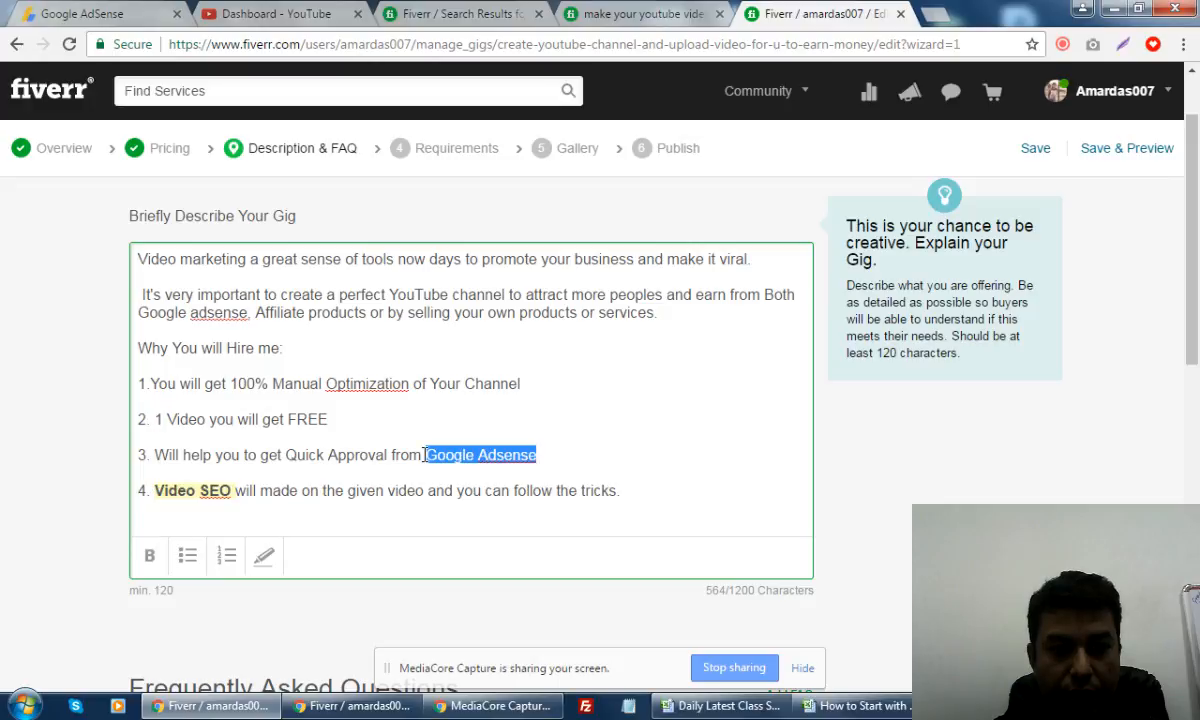
{"action": "left_click", "coordinate": [152, 558]}
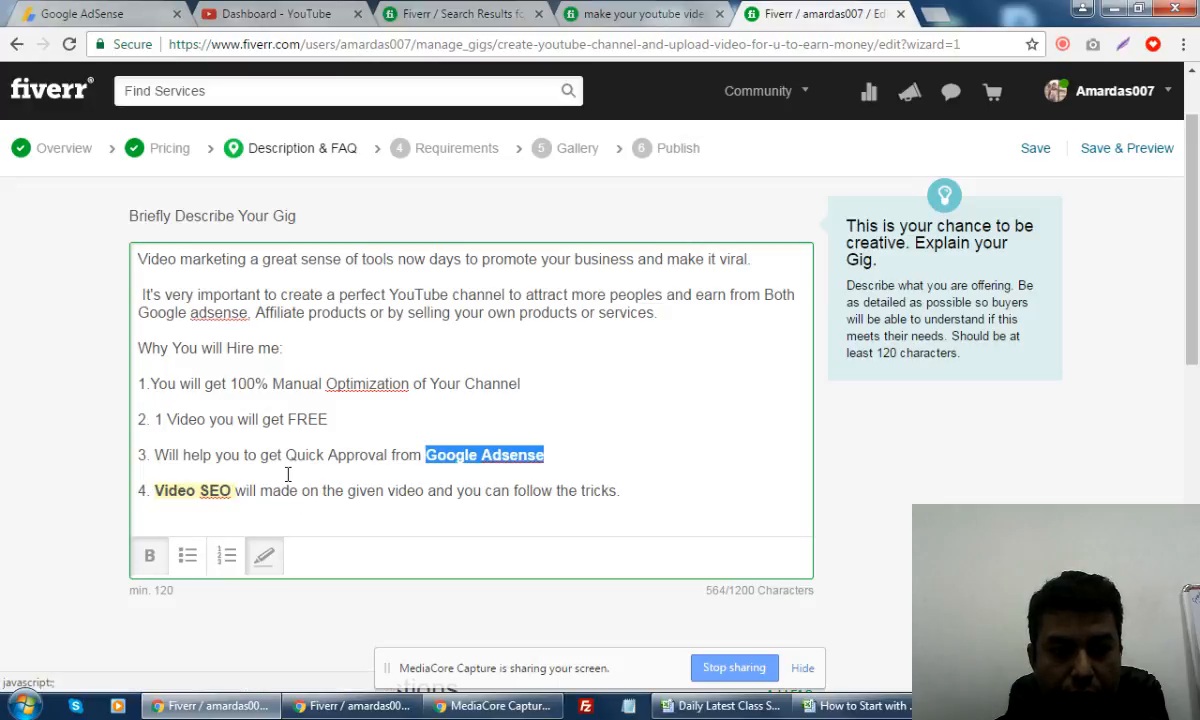
{"action": "left_click_drag", "start_coordinate": [286, 455], "coordinate": [388, 456]}
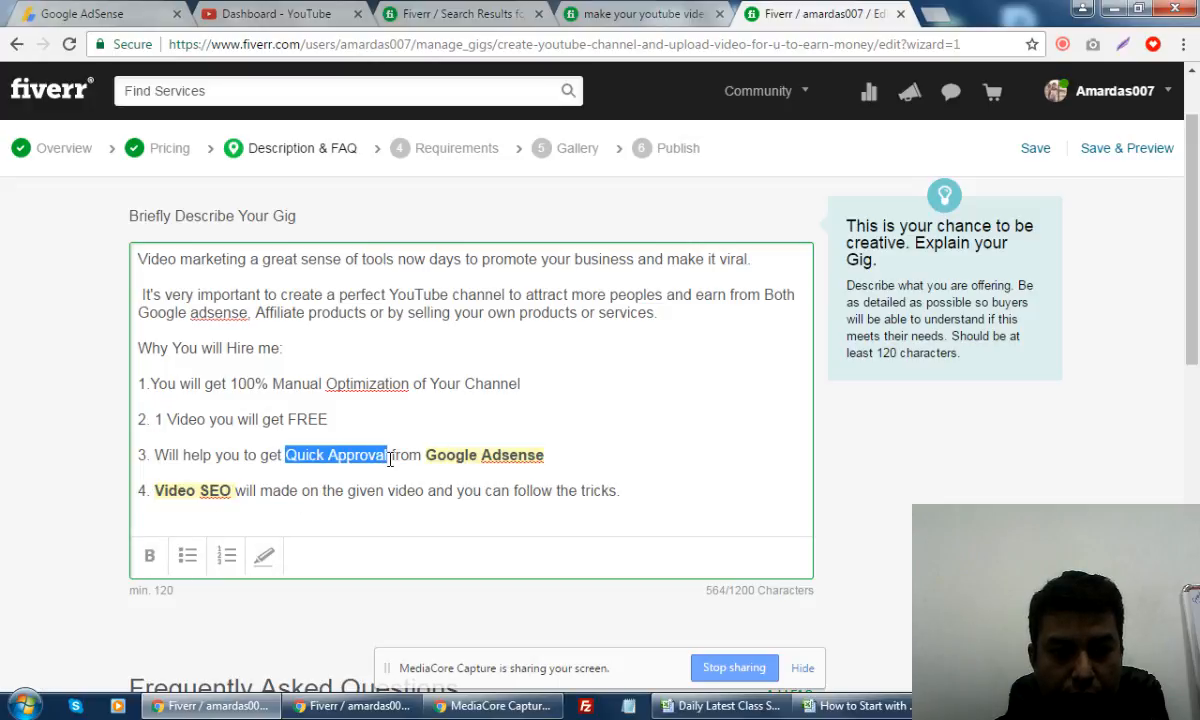
{"action": "left_click", "coordinate": [152, 557]}
{"action": "left_click", "coordinate": [269, 556]}
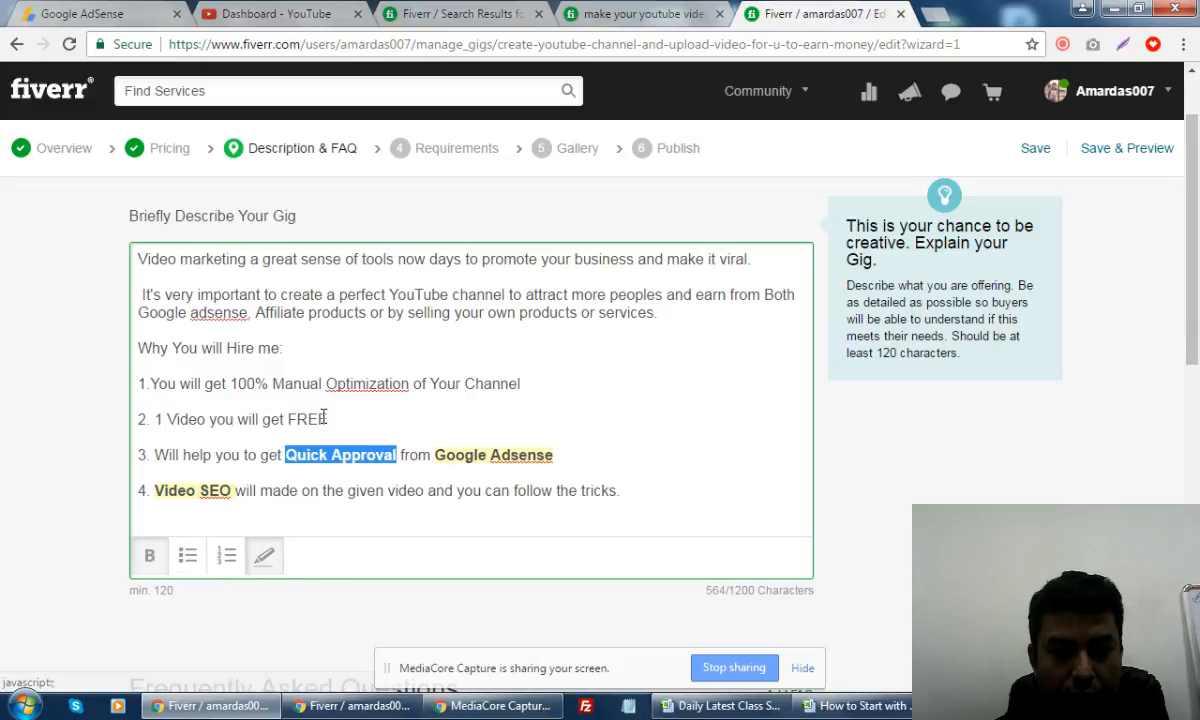
- Make "FREE" and "1 Video" in the second reason bold and highlighted
{"action": "left_click_drag", "start_coordinate": [331, 420], "coordinate": [288, 420]}
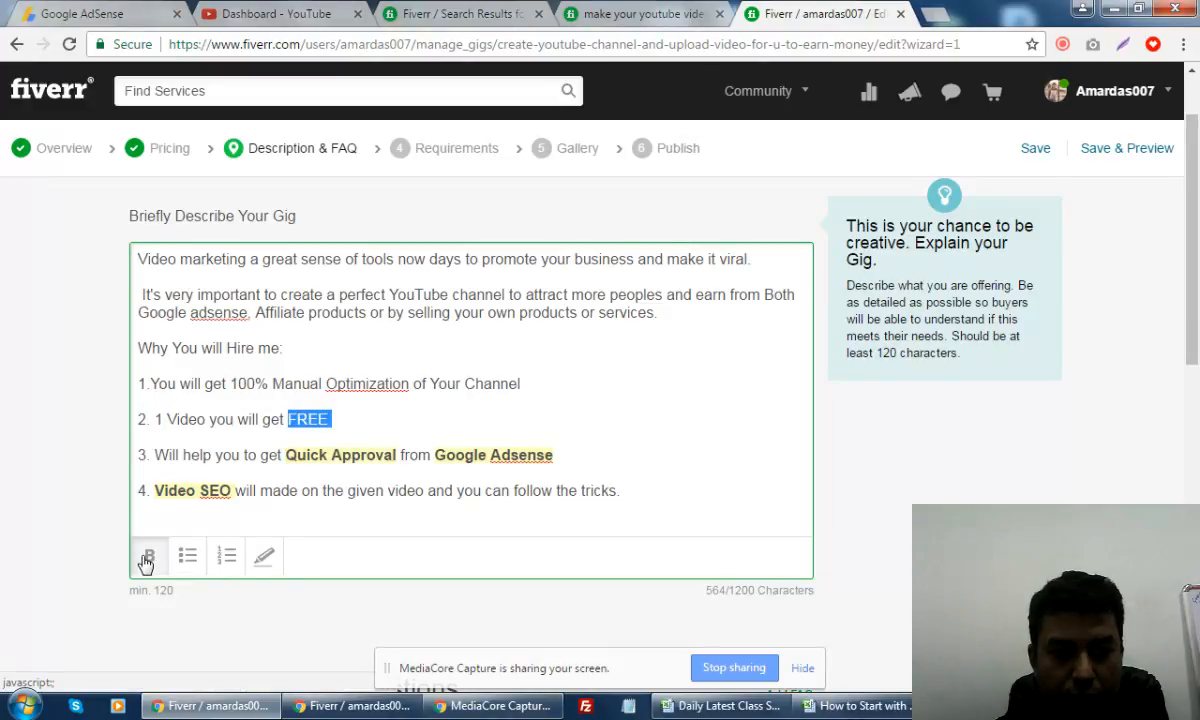
{"action": "left_click", "coordinate": [265, 566]}
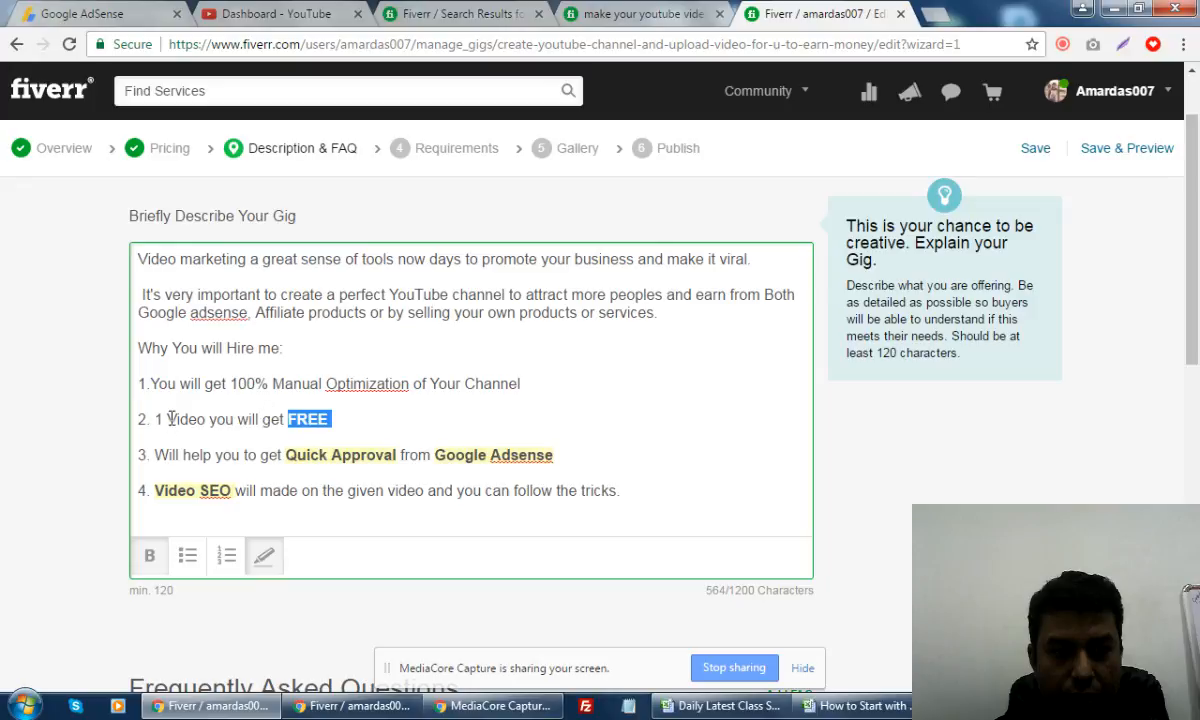
{"action": "left_click_drag", "start_coordinate": [155, 420], "coordinate": [210, 420]}
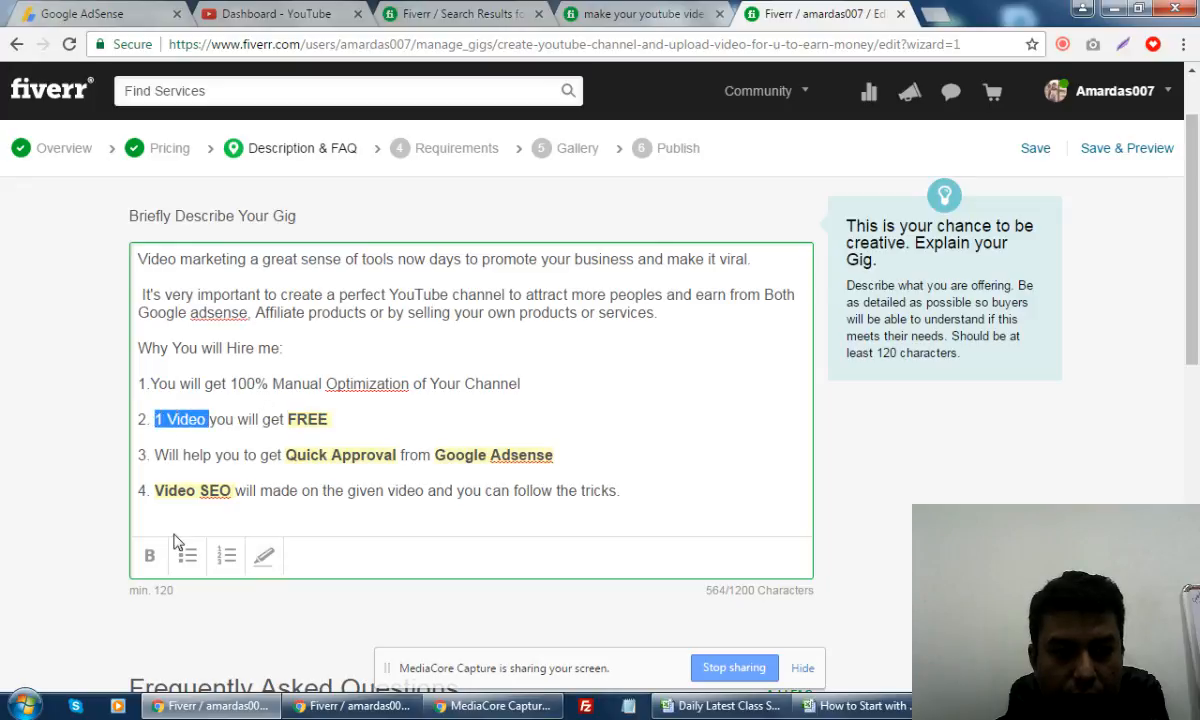
{"action": "left_click", "coordinate": [152, 557]}
{"action": "left_click", "coordinate": [264, 557]}
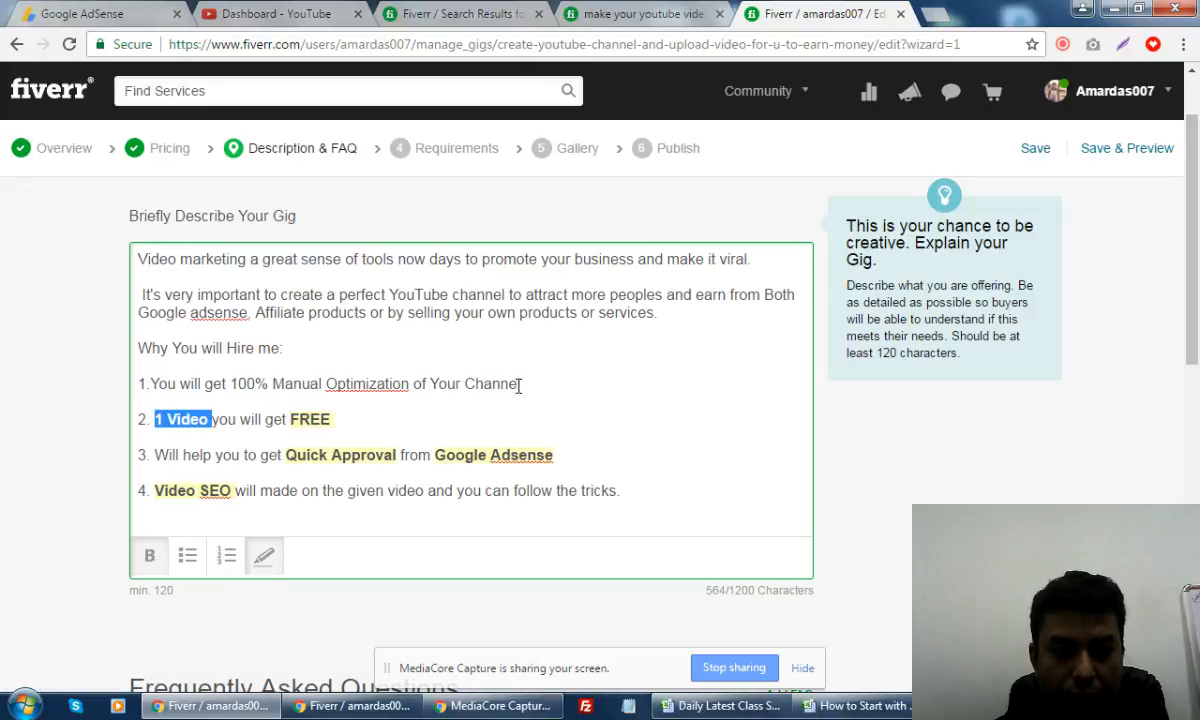
- Make "100% Manual Optimization" in the first reason bold and highlighted
{"action": "left_click", "coordinate": [524, 385]}
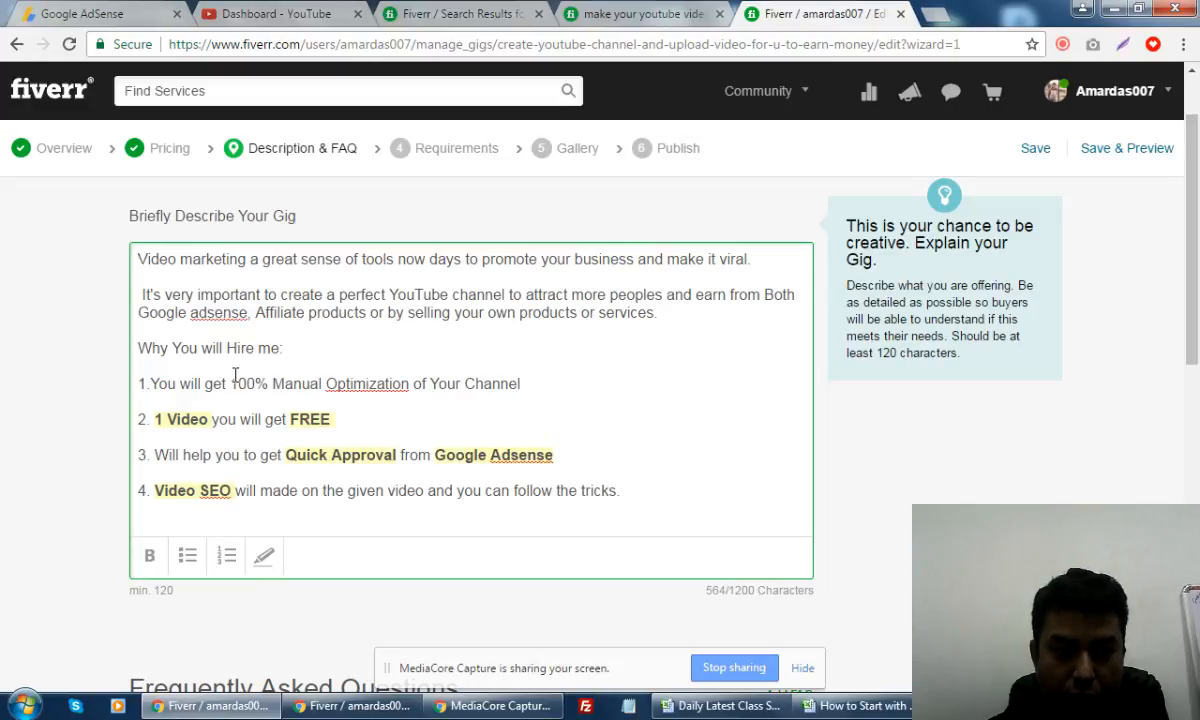
{"action": "left_click_drag", "start_coordinate": [230, 384], "coordinate": [412, 384]}
{"action": "left_click", "coordinate": [252, 556]}
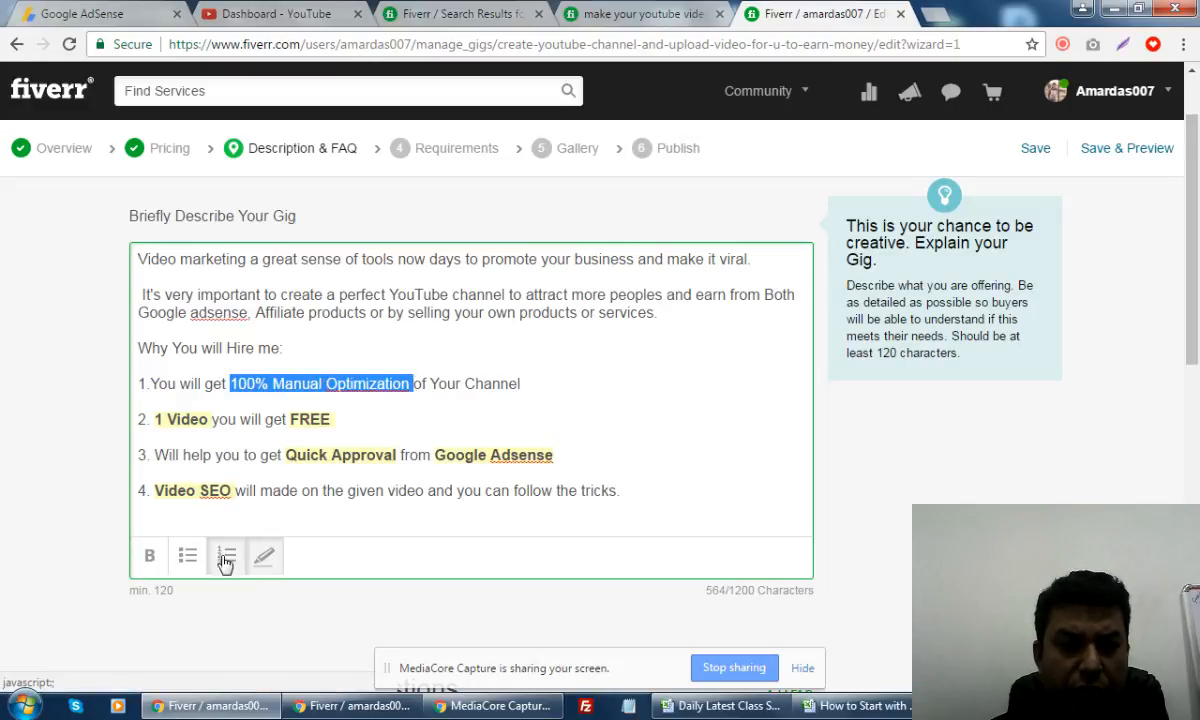
{"action": "left_click", "coordinate": [149, 556]}
{"action": "left_click", "coordinate": [540, 444]}
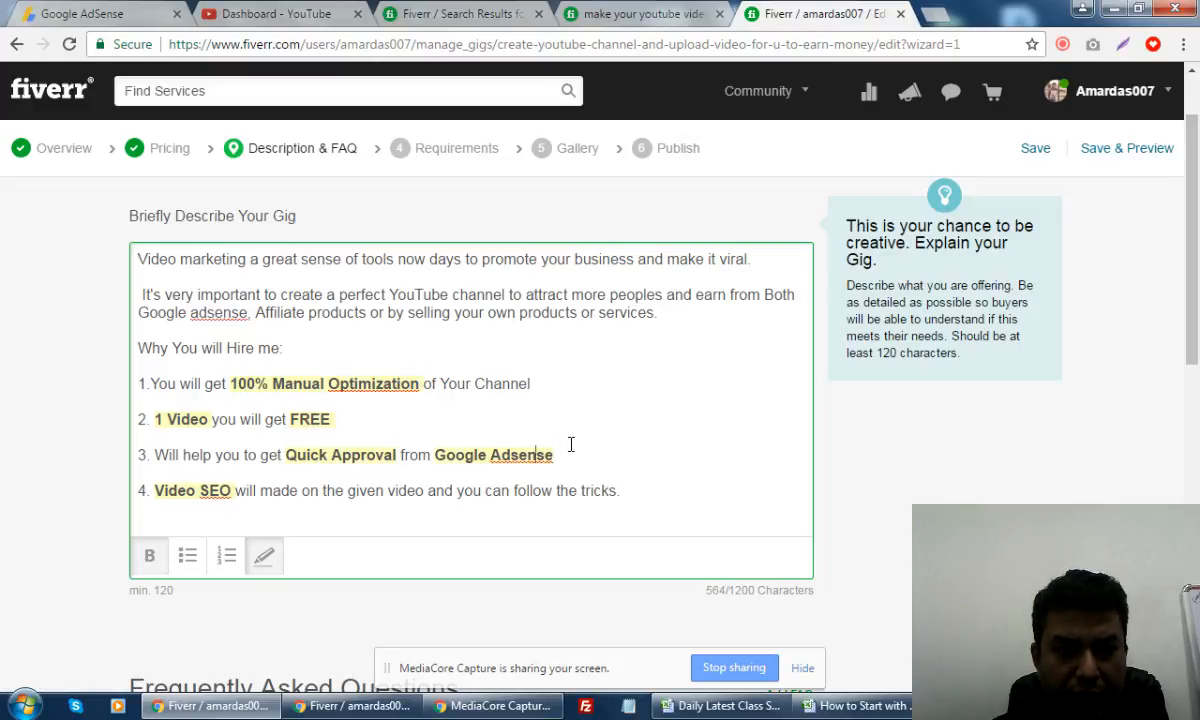
- Start a closing paragraph below the fourth reason with "Hurry Up - You can save $100"
{"action": "scroll", "coordinate": [571, 445], "scroll_direction": "down", "scroll_amount": 1}
{"action": "left_click", "coordinate": [653, 402]}
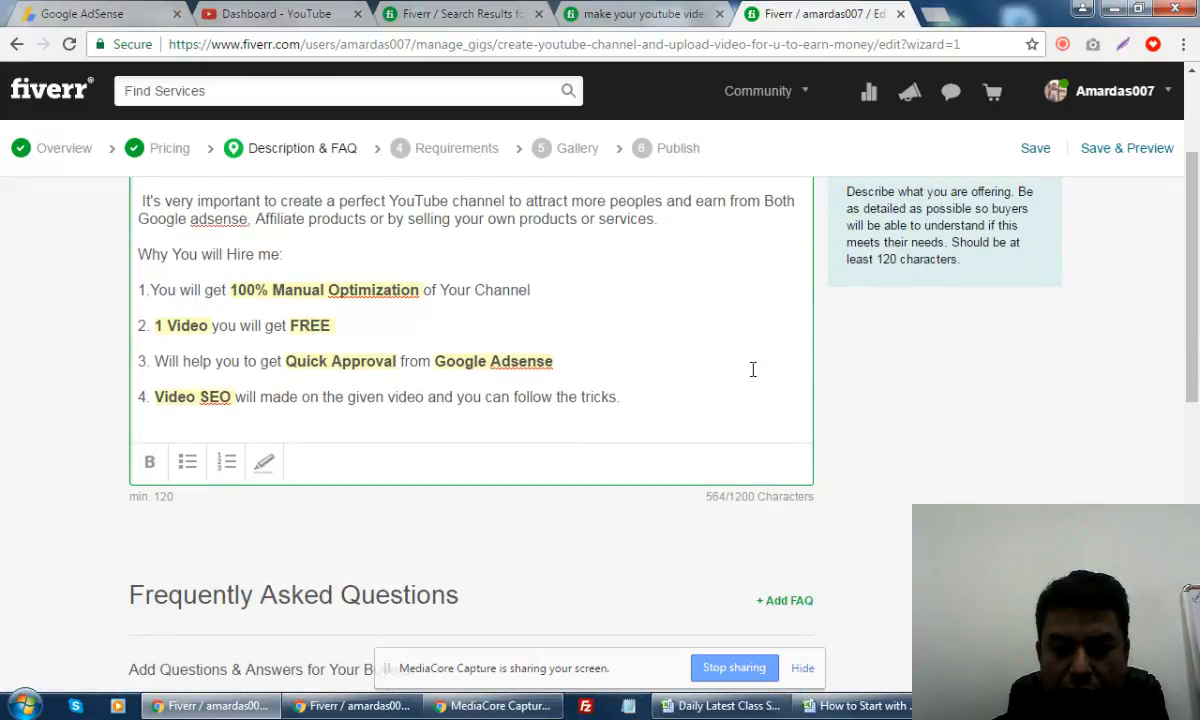
{"action": "type", "text": "Hurry U"}
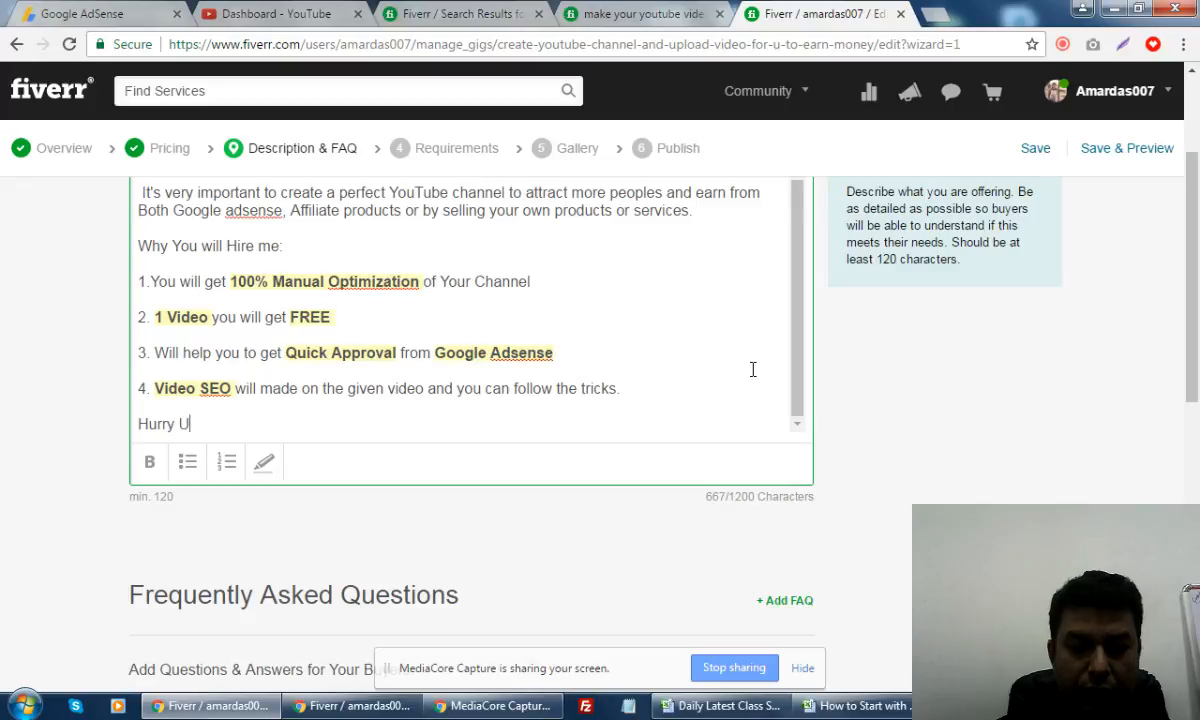
{"action": "type", "text": "p - You "}
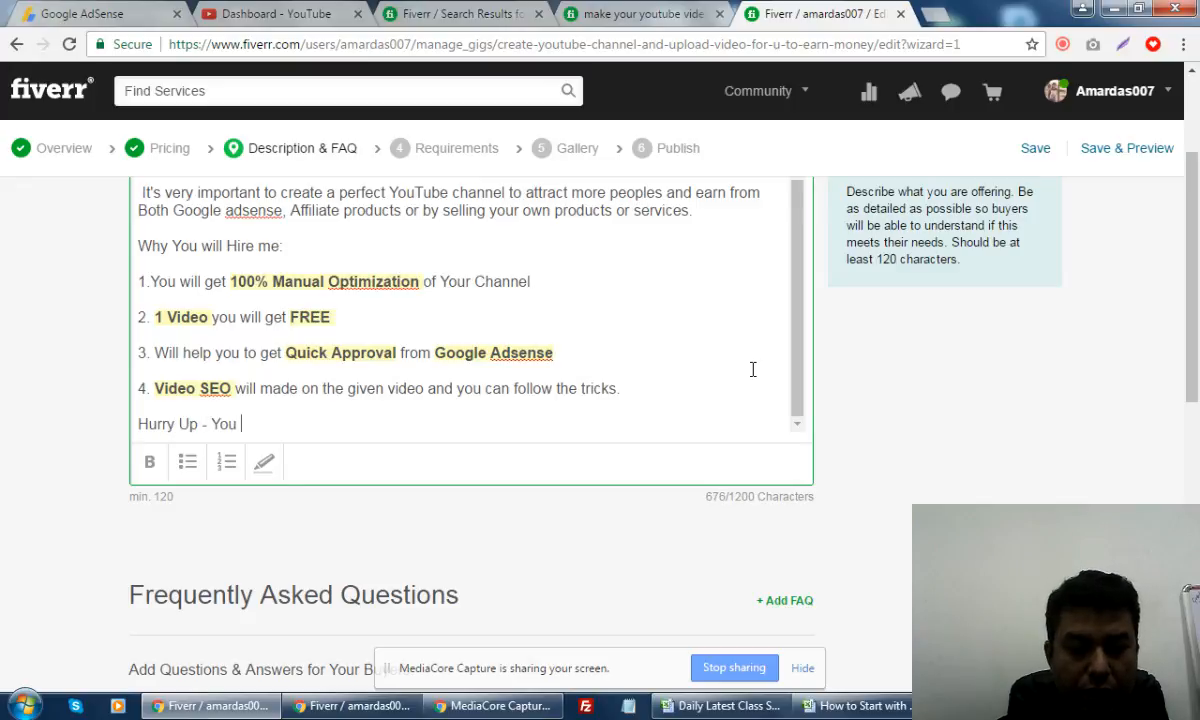
{"action": "type", "text": "can save"}
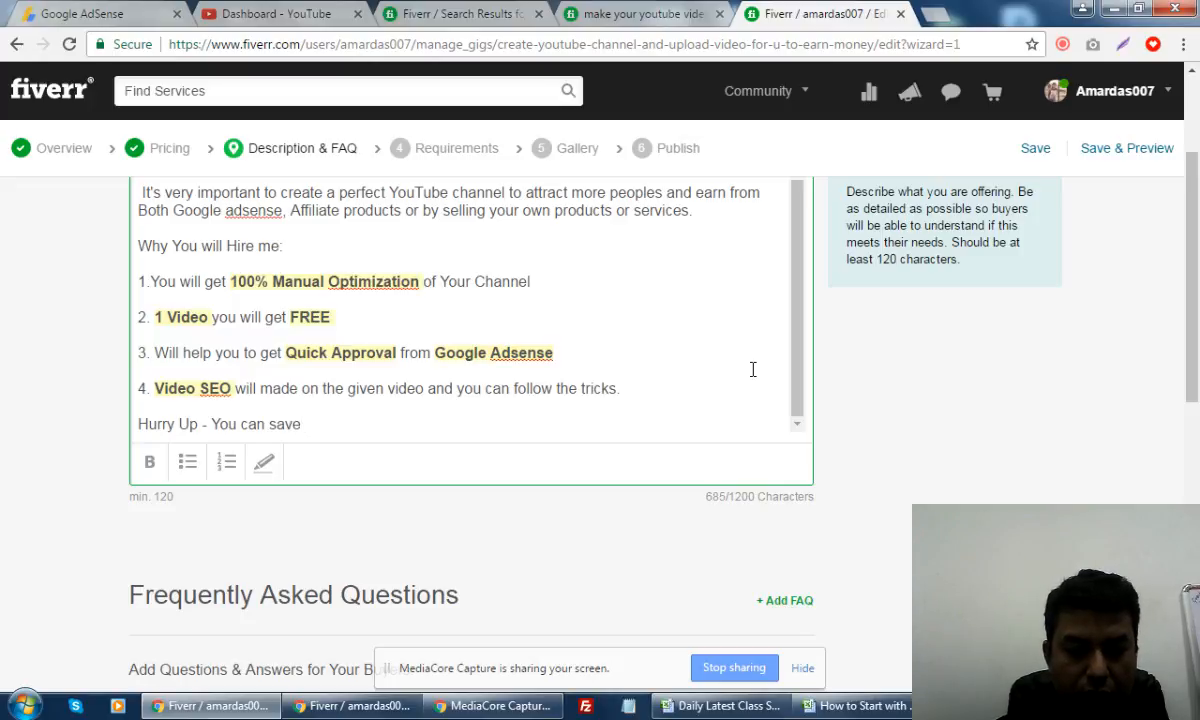
{"action": "type", "text": "$100"}
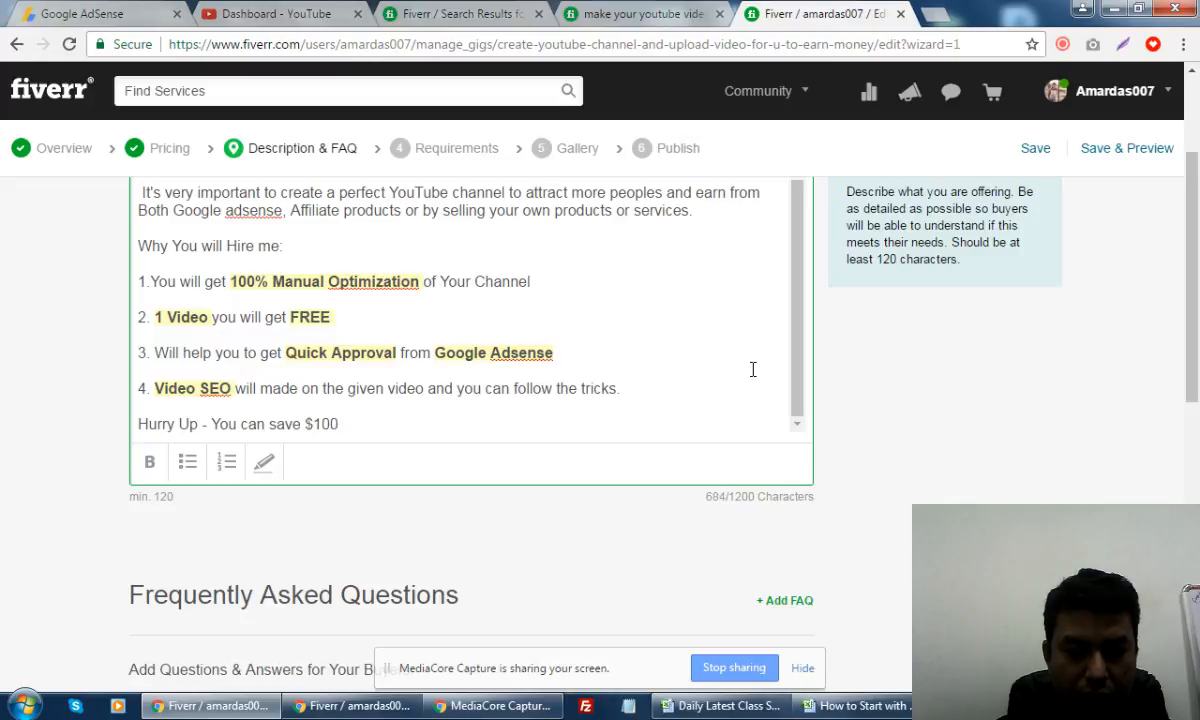
- Continue the closing sentence after "$100" with "what I usually offer same services to"
{"action": "type", "text": " what"}
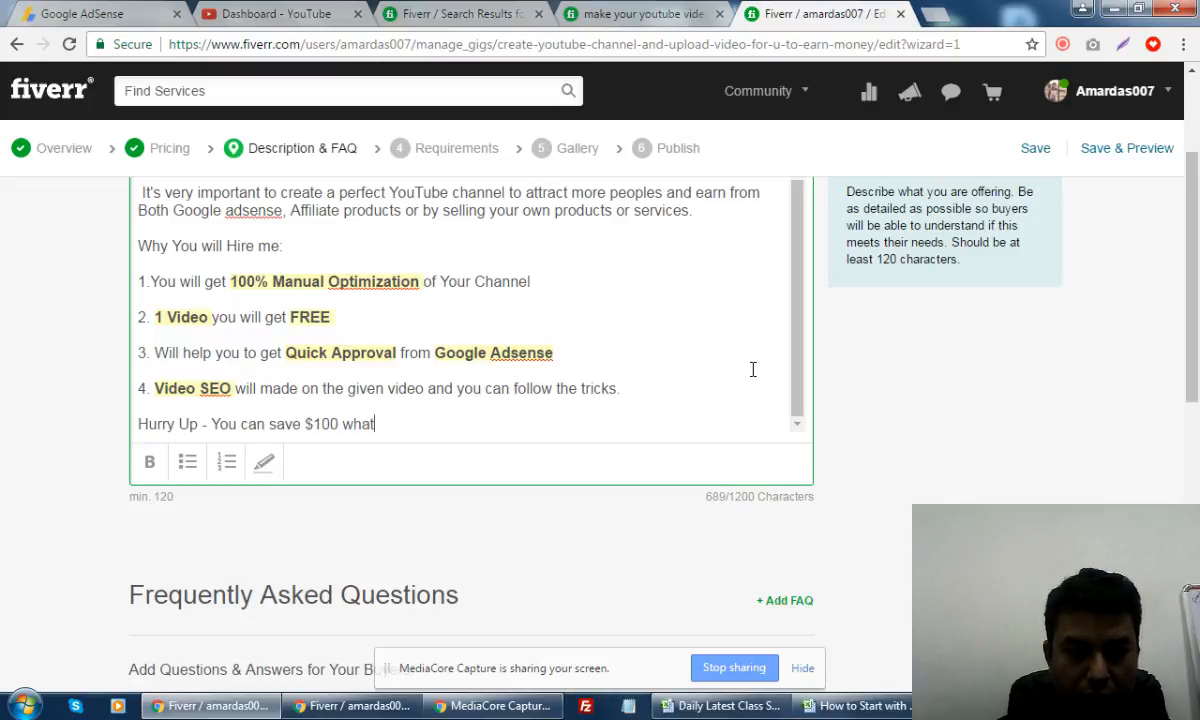
{"action": "type", "text": " I "}
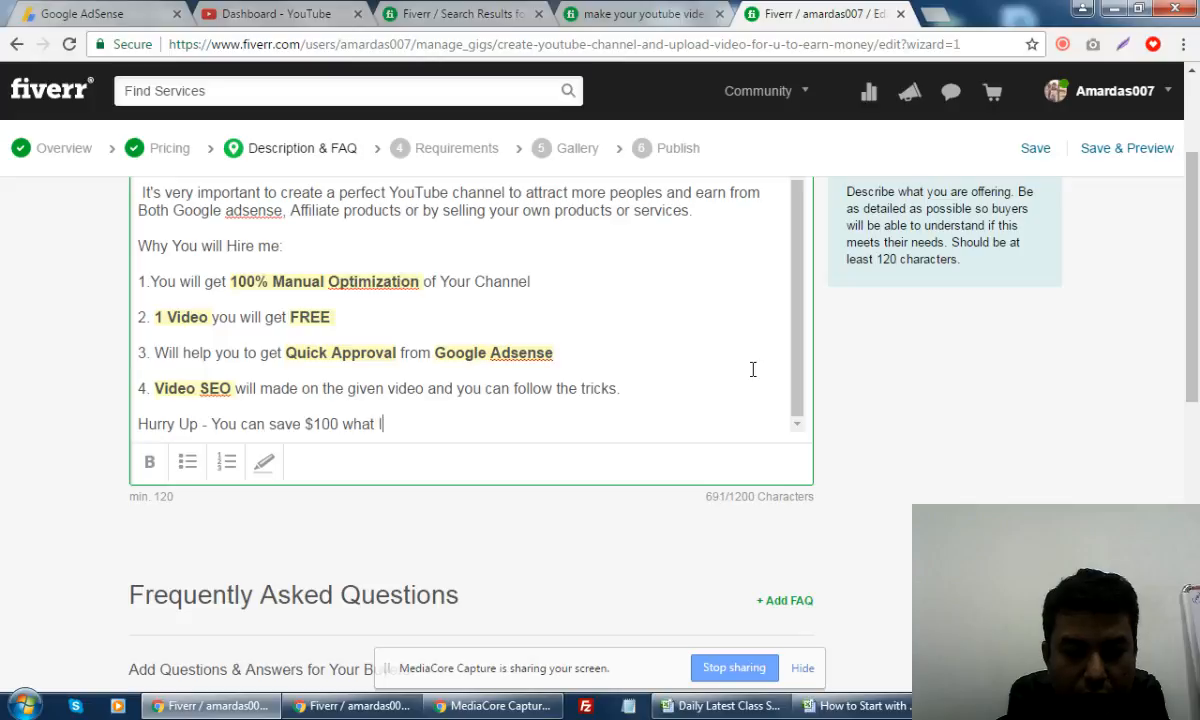
{"action": "type", "text": "us"}
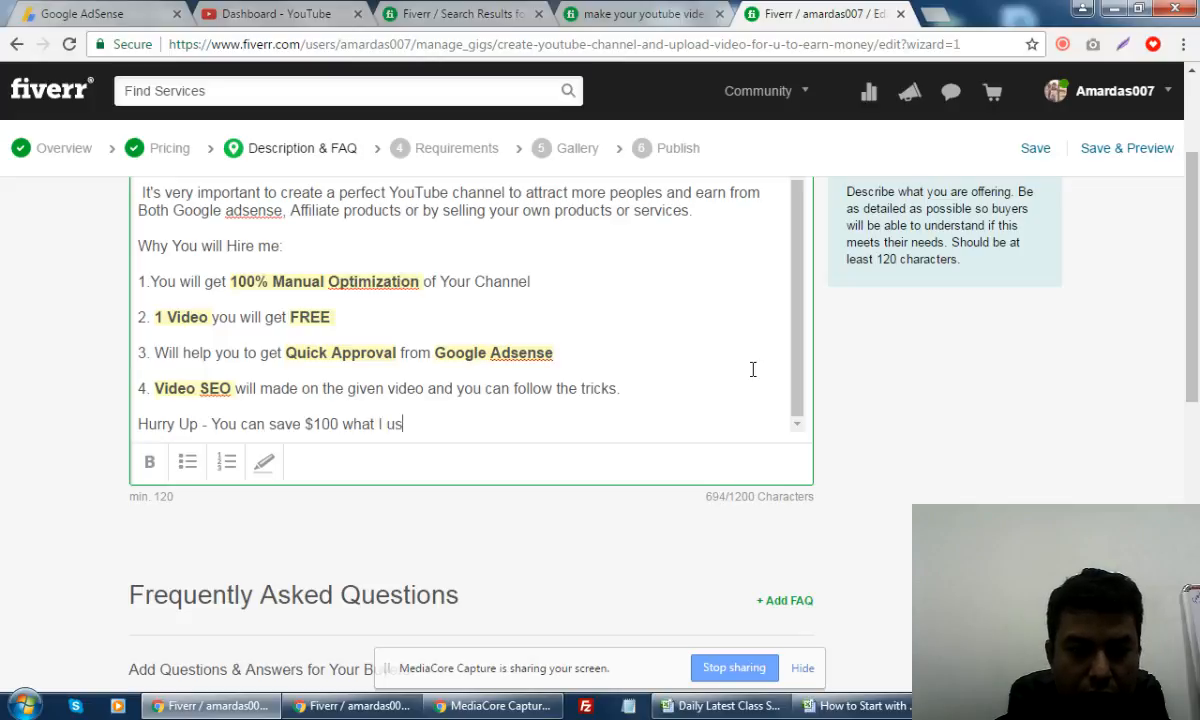
{"action": "type", "text": "ually offer sae"}
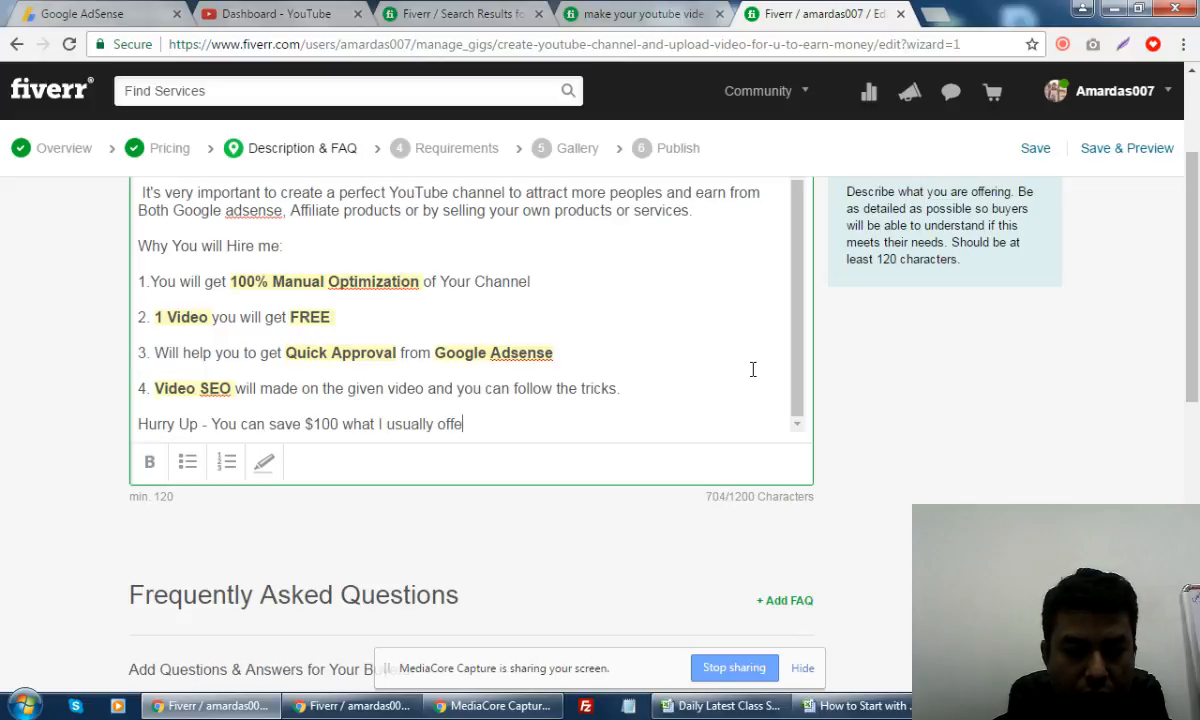
{"action": "key", "text": "BackSpace"}
{"action": "key", "text": "BackSpace"}
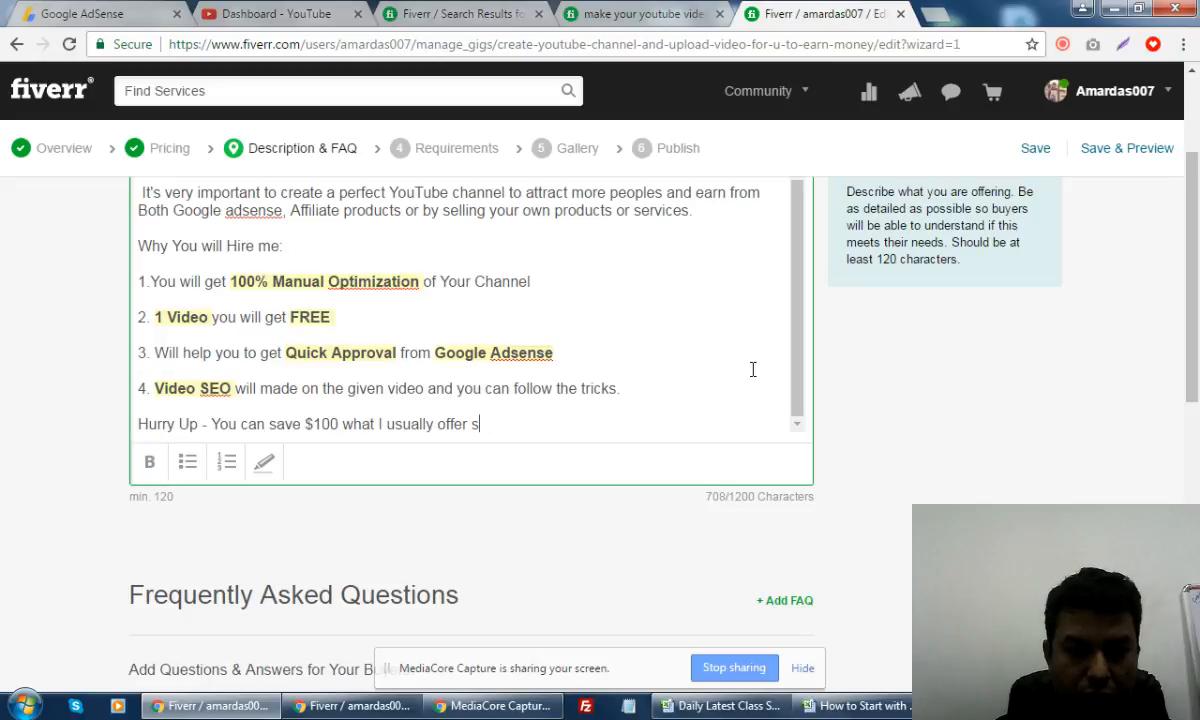
{"action": "type", "text": "ame servi"}
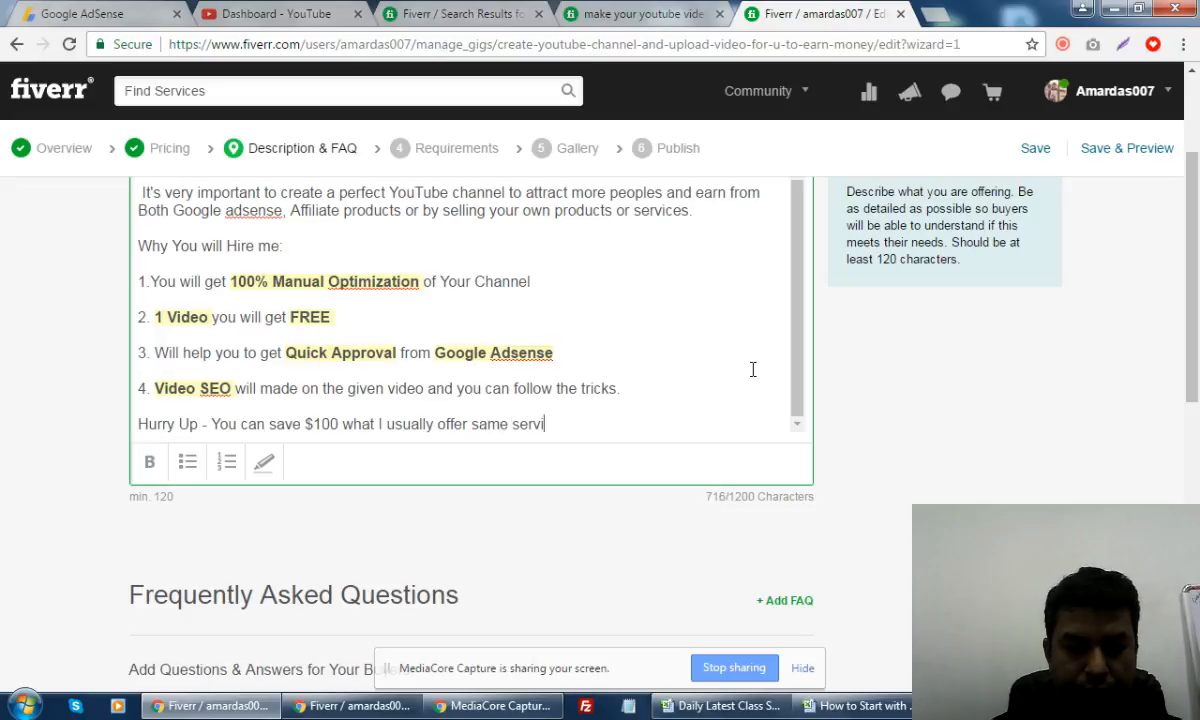
{"action": "type", "text": "ces to "}
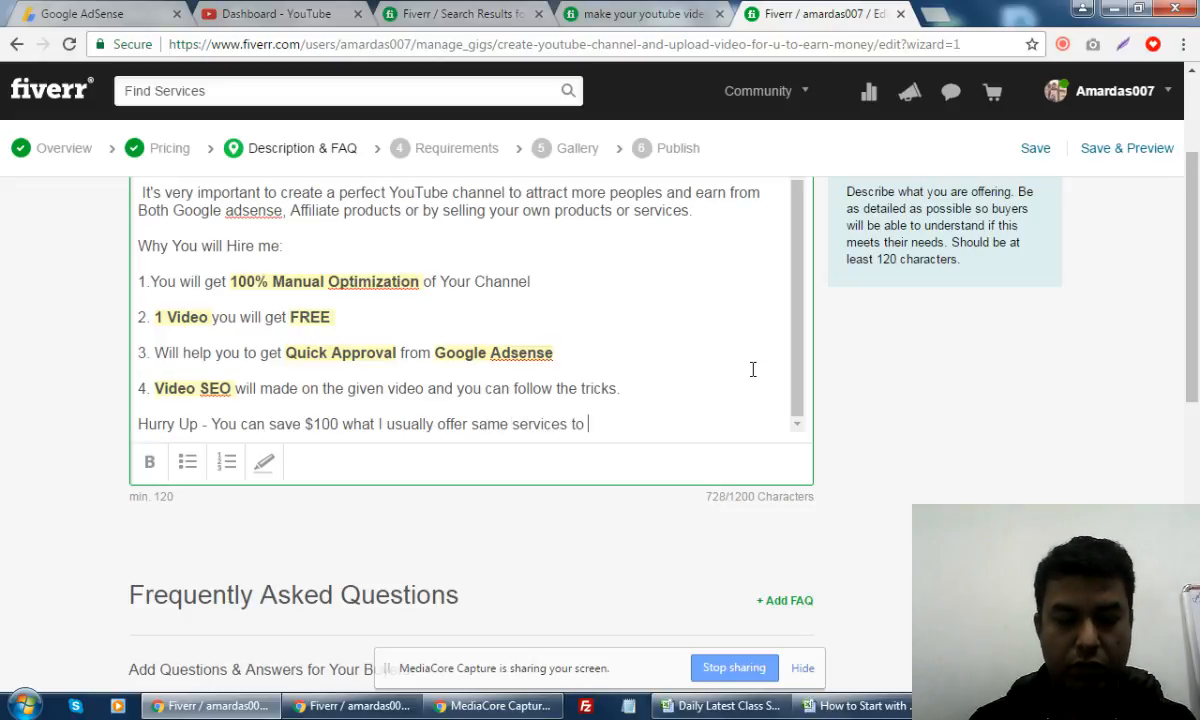
- Complete the closing sentence of the description with "outside FIVERR for $110"
{"action": "type", "text": "outside F"}
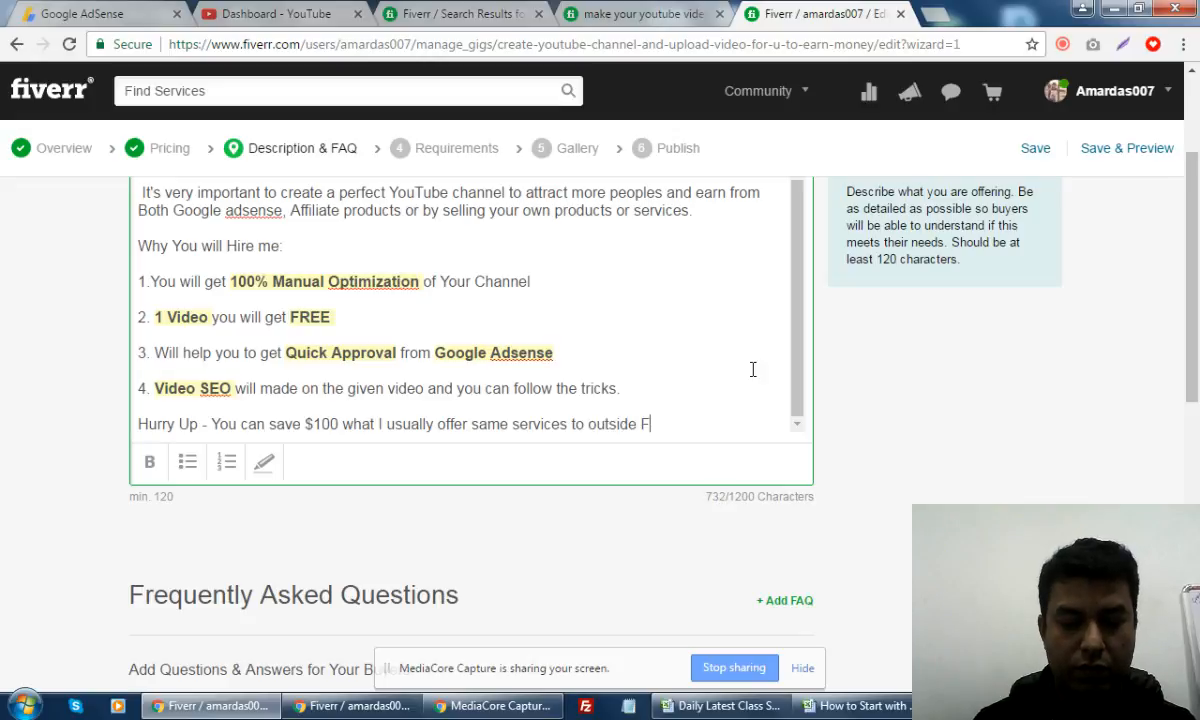
{"action": "type", "text": "IVEE"}
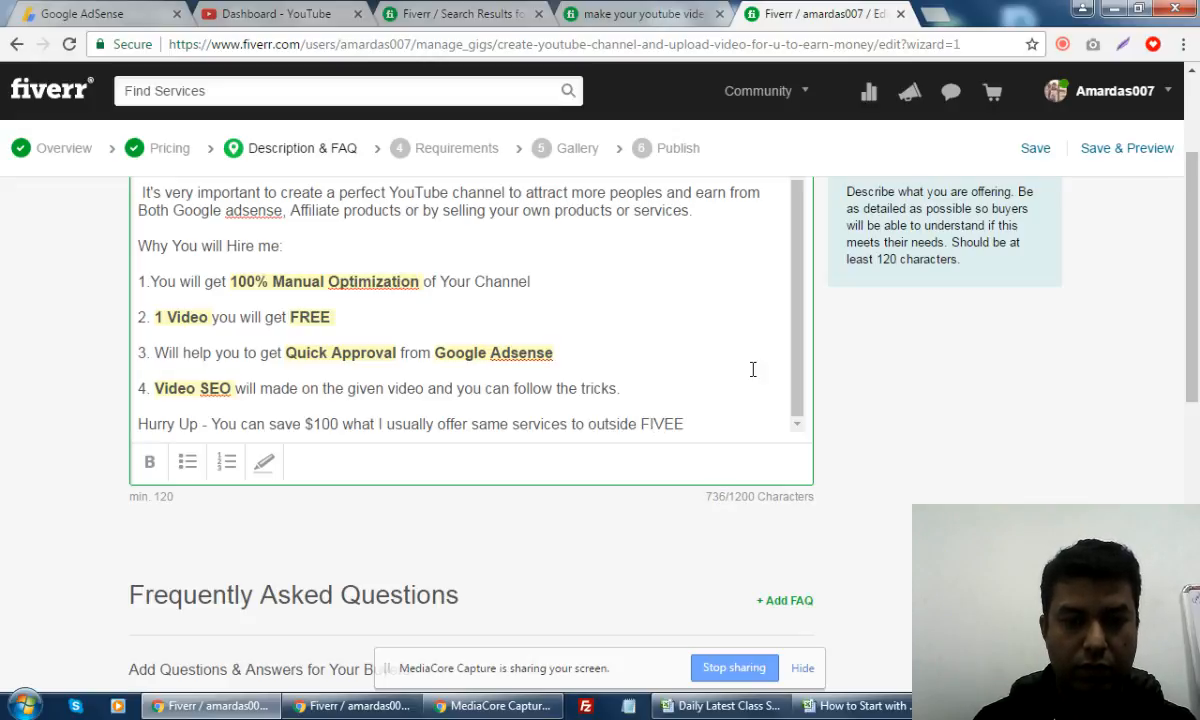
{"action": "key", "text": "BackSpace"}
{"action": "type", "text": "RR"}
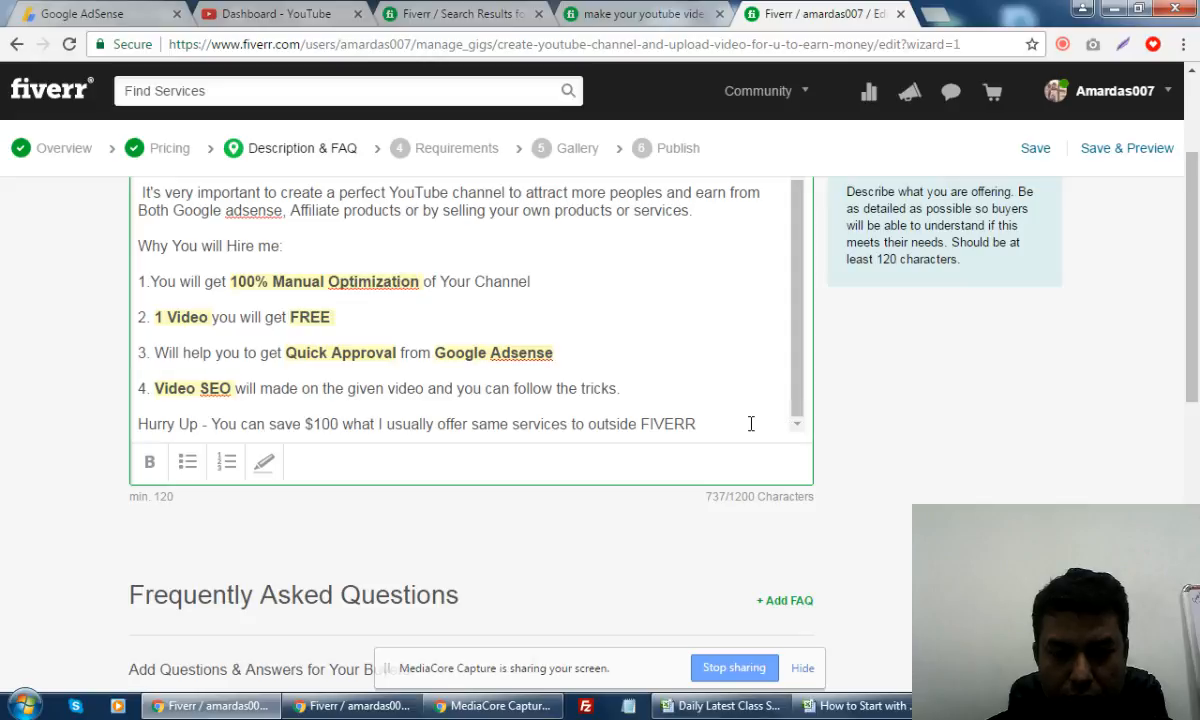
{"action": "type", "text": "for "}
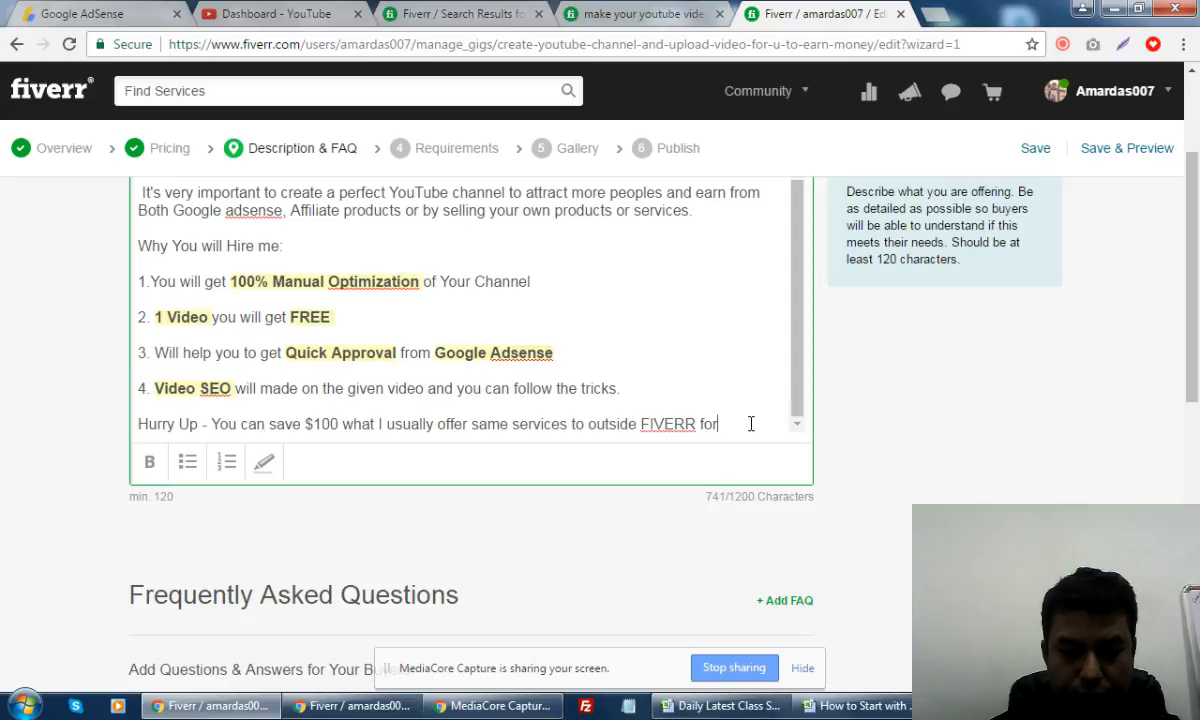
{"action": "type", "text": "$1"}
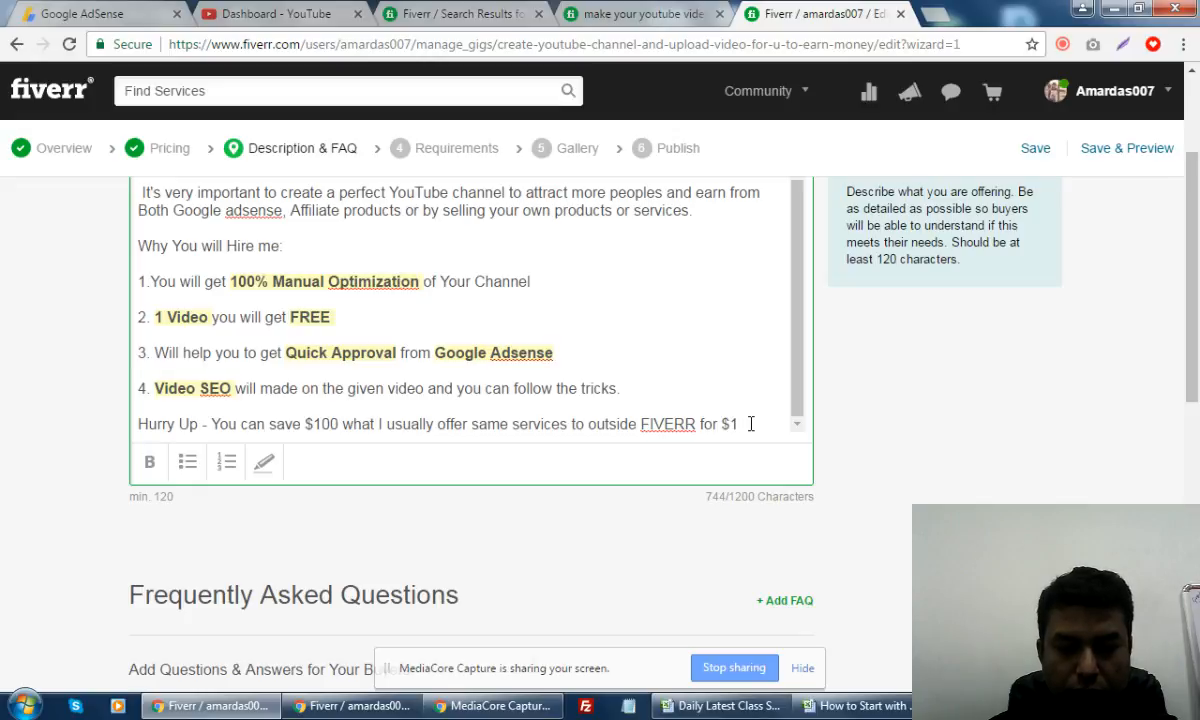
{"action": "type", "text": "10"}
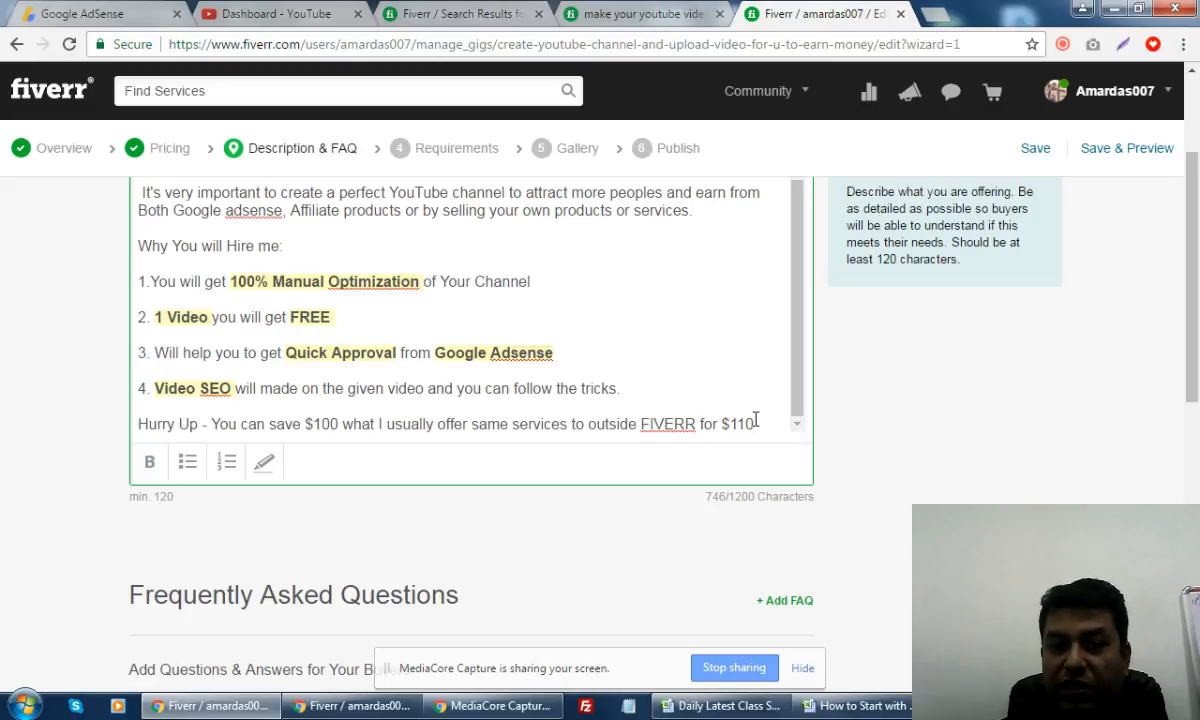
- Make "FIVERR for $110" and "Hurry Up - You can save $100" in the closing sentence bold and highlighted
{"action": "left_click_drag", "start_coordinate": [757, 424], "coordinate": [638, 424]}
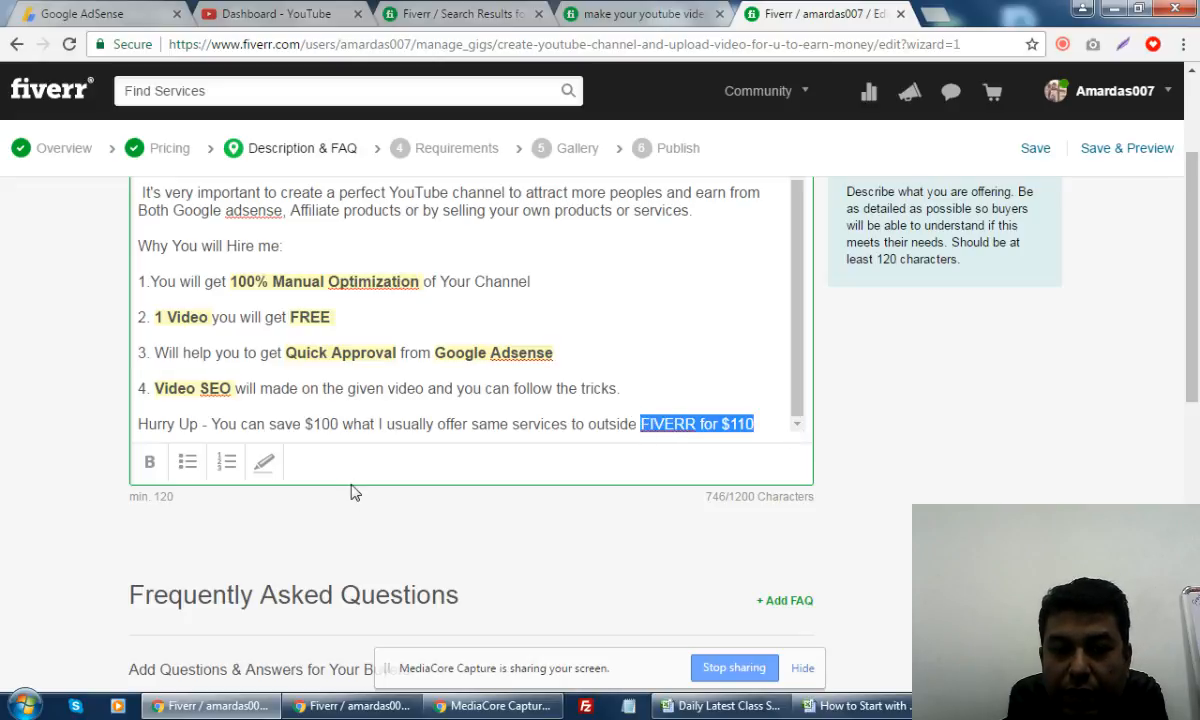
{"action": "left_click", "coordinate": [151, 462]}
{"action": "left_click", "coordinate": [264, 464]}
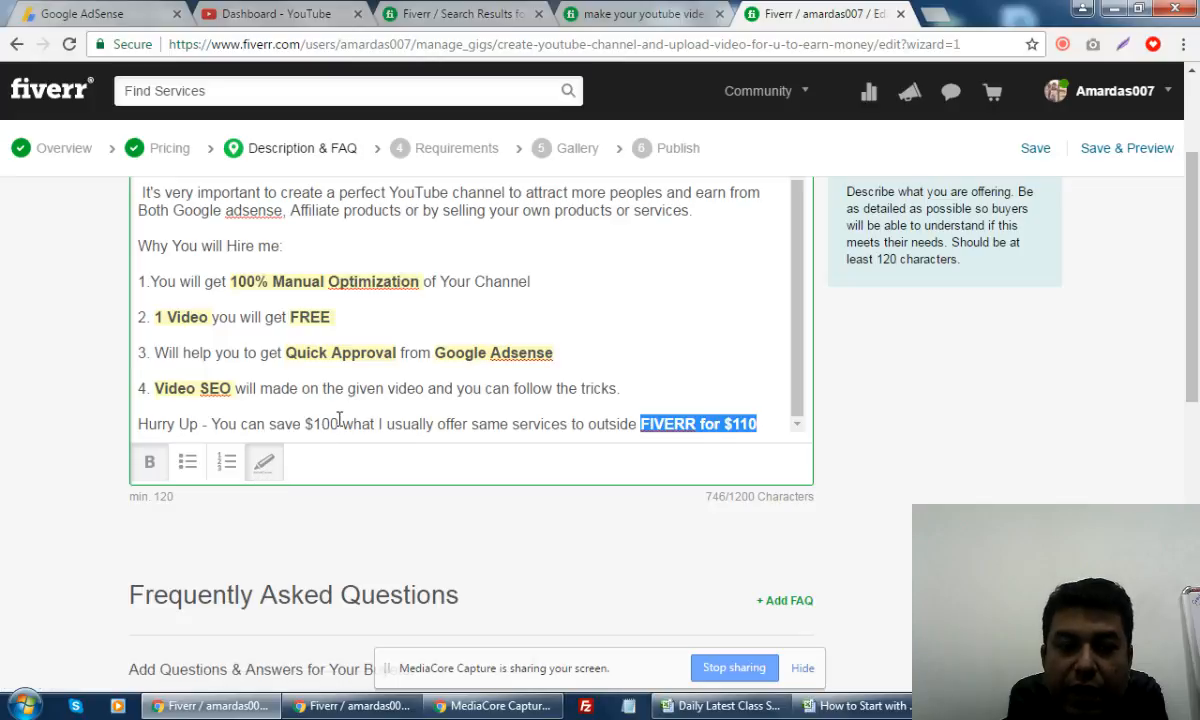
{"action": "left_click_drag", "start_coordinate": [339, 424], "coordinate": [138, 426]}
{"action": "left_click", "coordinate": [149, 464]}
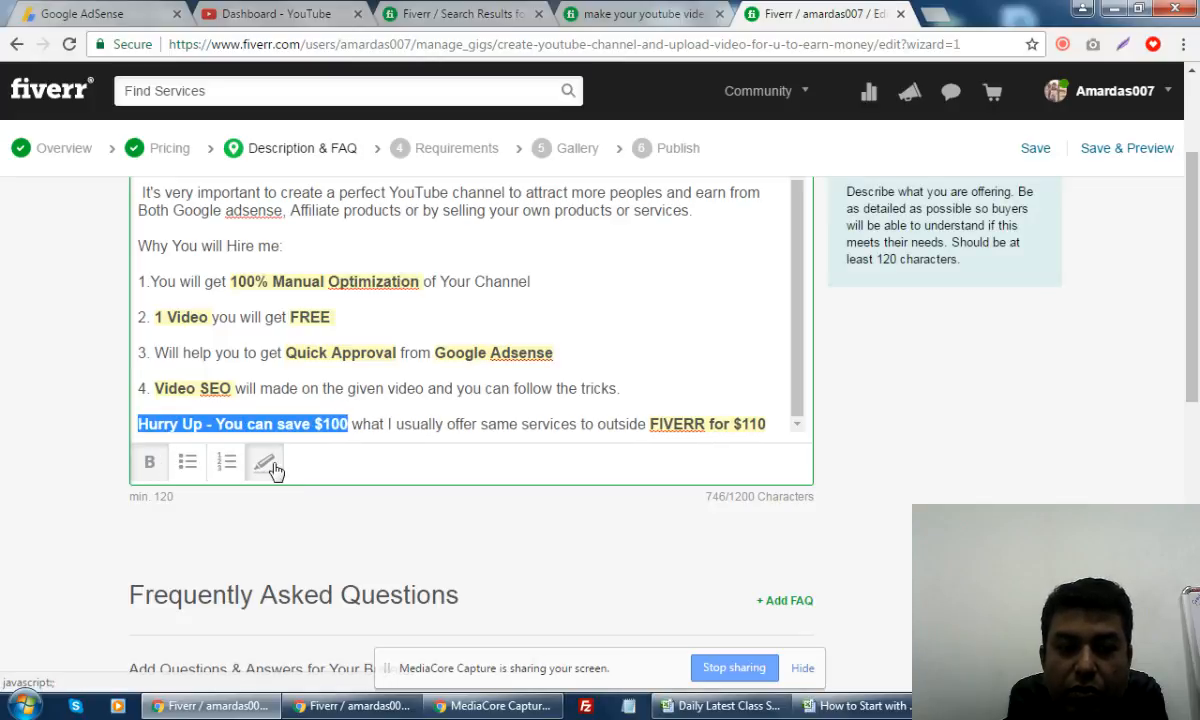
{"action": "left_click", "coordinate": [264, 463]}
{"action": "left_click", "coordinate": [528, 421]}
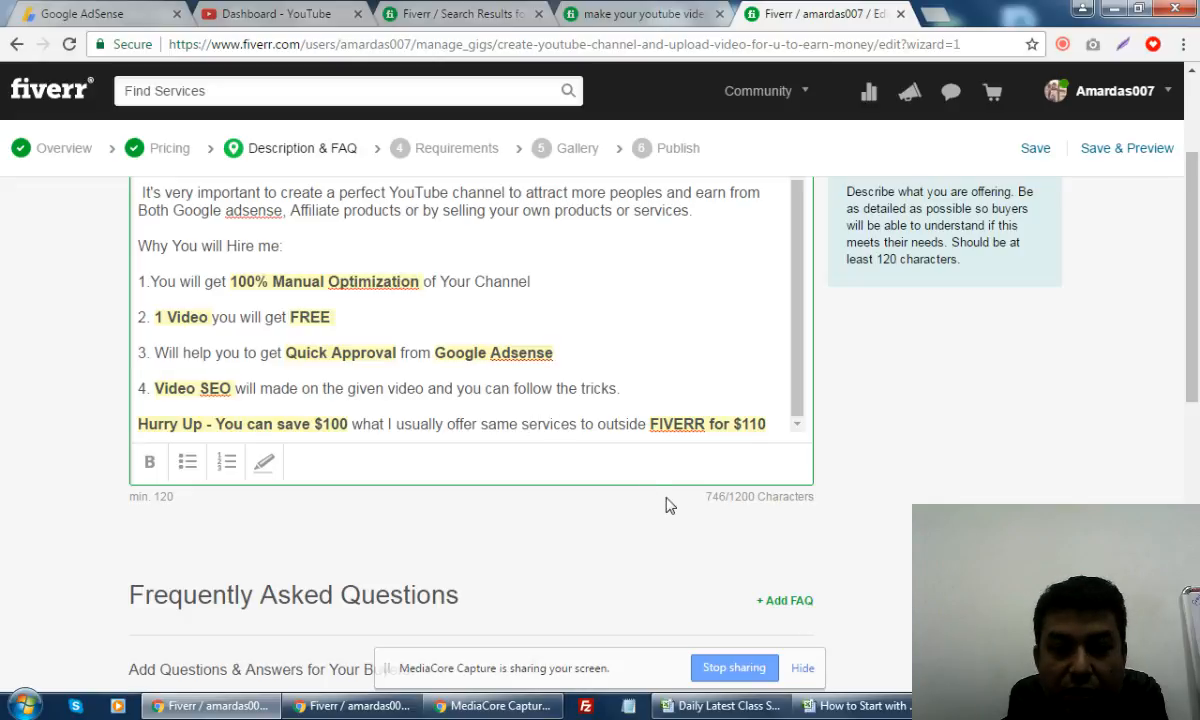
- Save the description, continue to the requirements, and begin the first buyer requirement with "Hi," and a new paragraph "Thanks for your order."
{"action": "scroll", "coordinate": [664, 501], "scroll_direction": "down", "scroll_amount": 2}
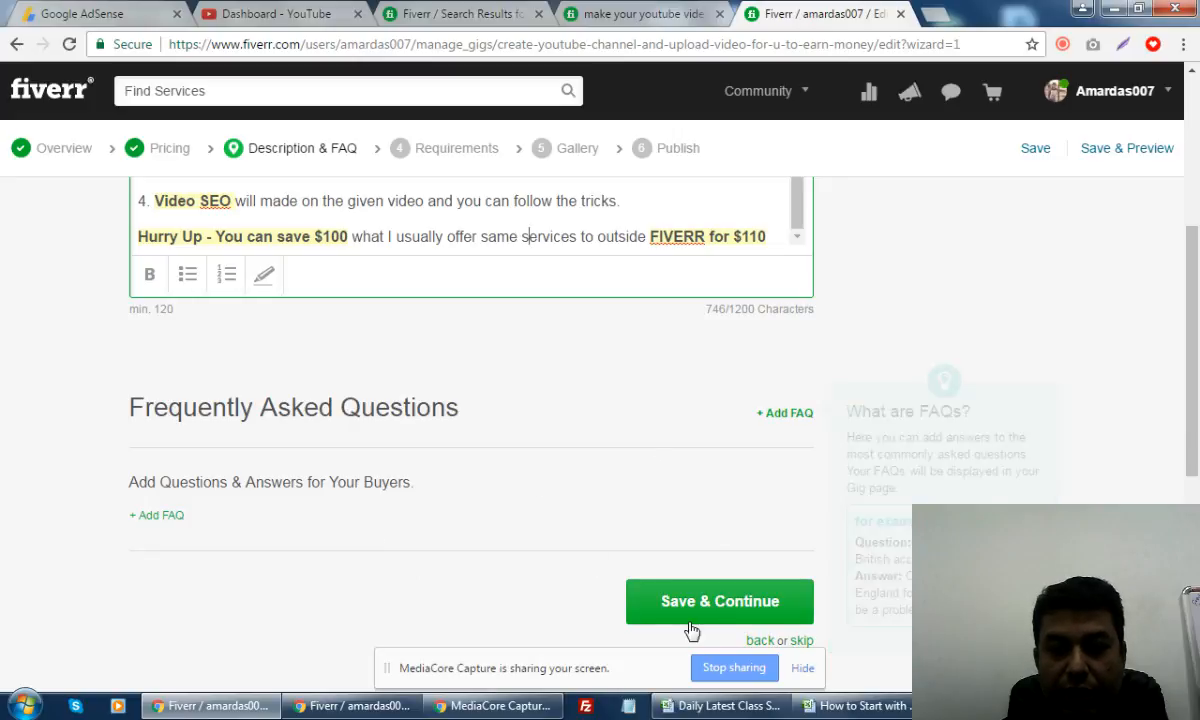
{"action": "left_click", "coordinate": [722, 613]}
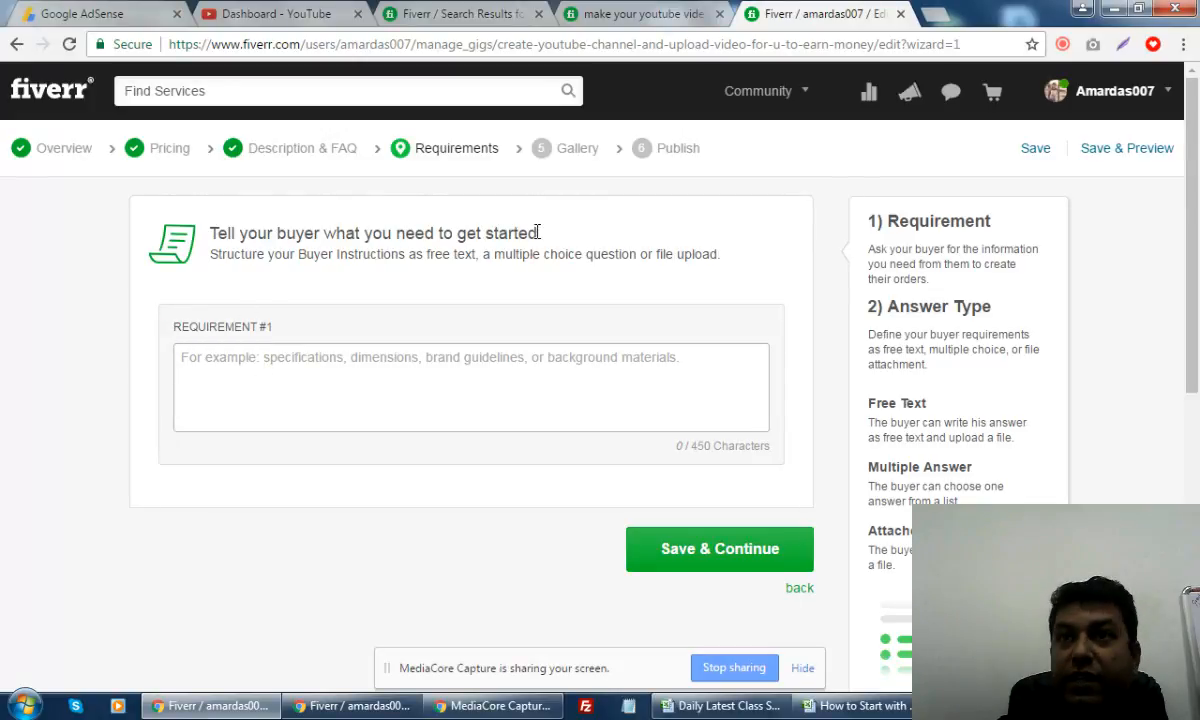
{"action": "left_click", "coordinate": [423, 393]}
{"action": "type", "text": "Hi,"}
{"action": "key", "text": "Return"}
{"action": "key", "text": "Return"}
{"action": "type", "text": "T"}
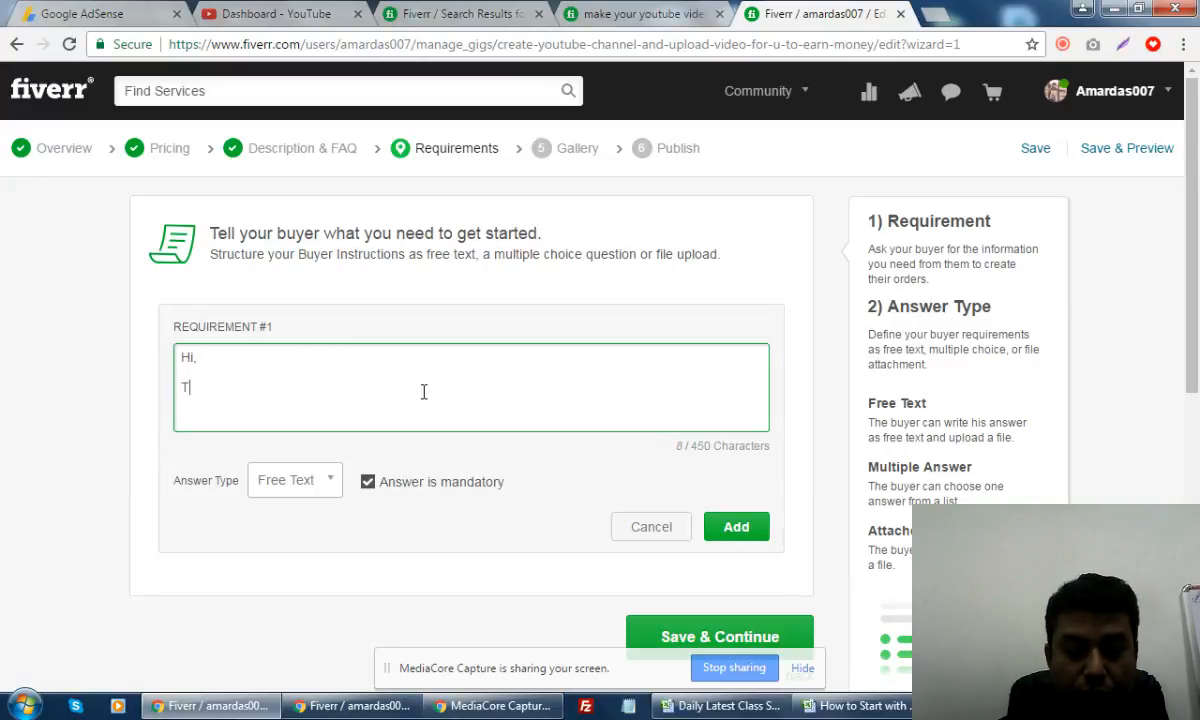
{"action": "type", "text": "hanks for "}
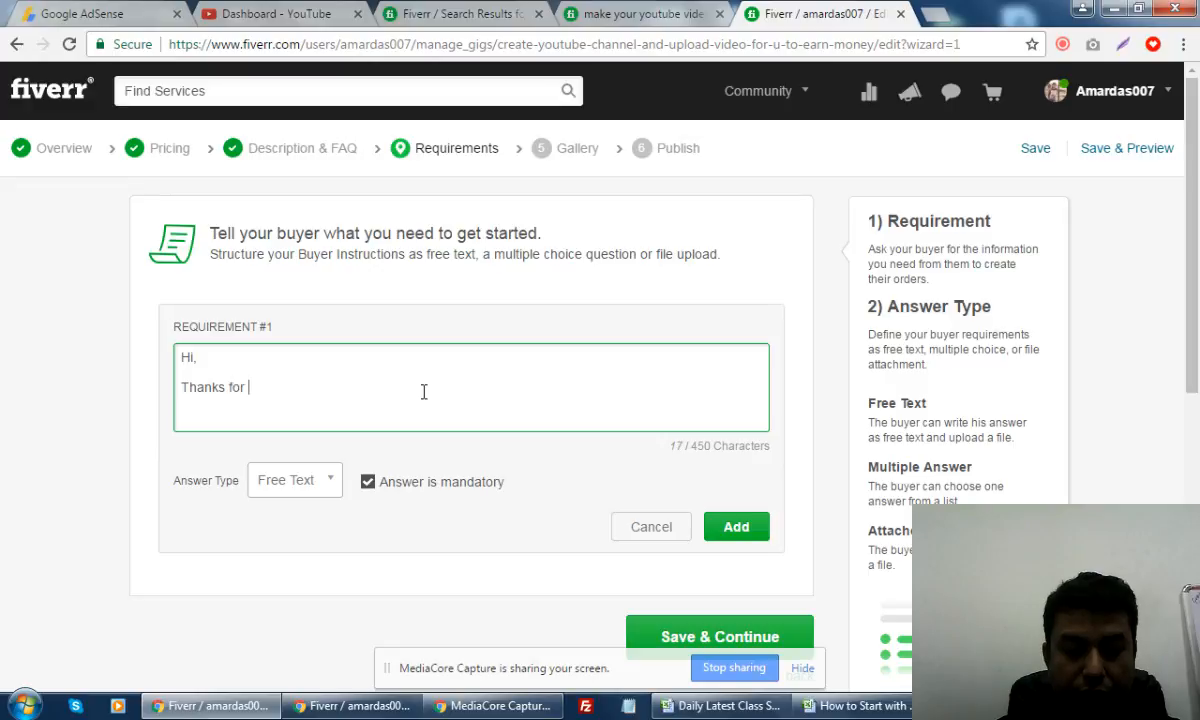
{"action": "type", "text": "your order"}
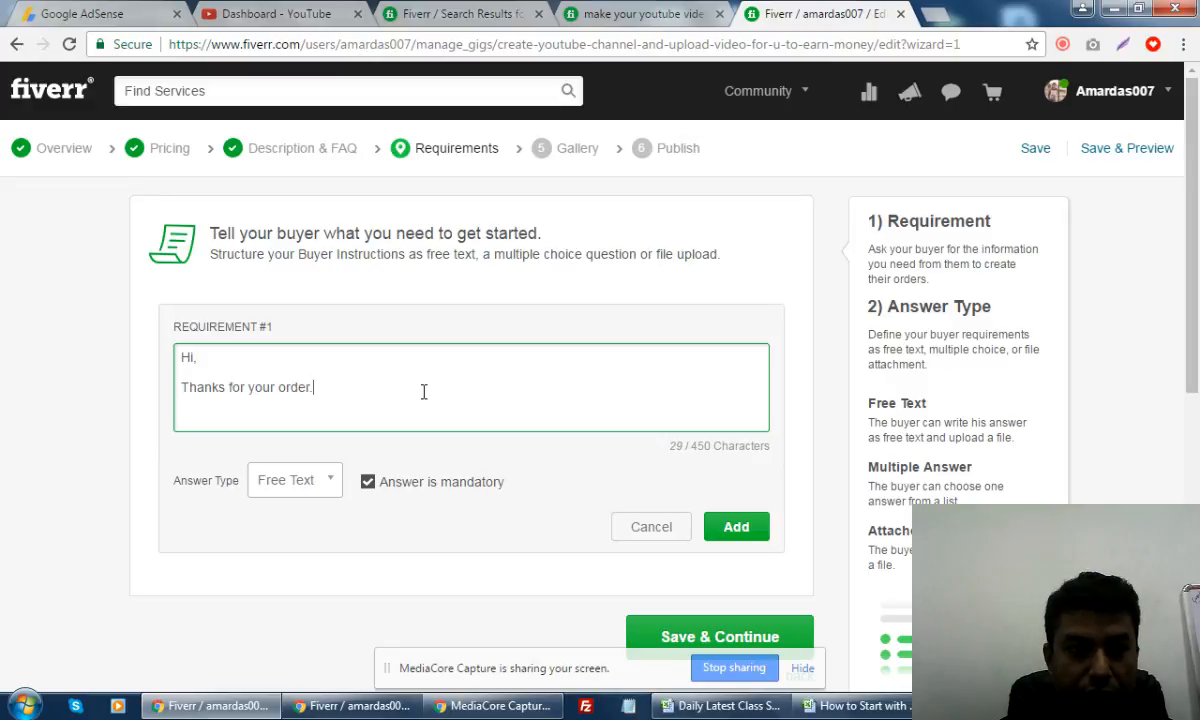
- Add "Can u please share your Youtube channel email id and password." after the thank-you in the first requirement
{"action": "type", "text": ". Can u"}
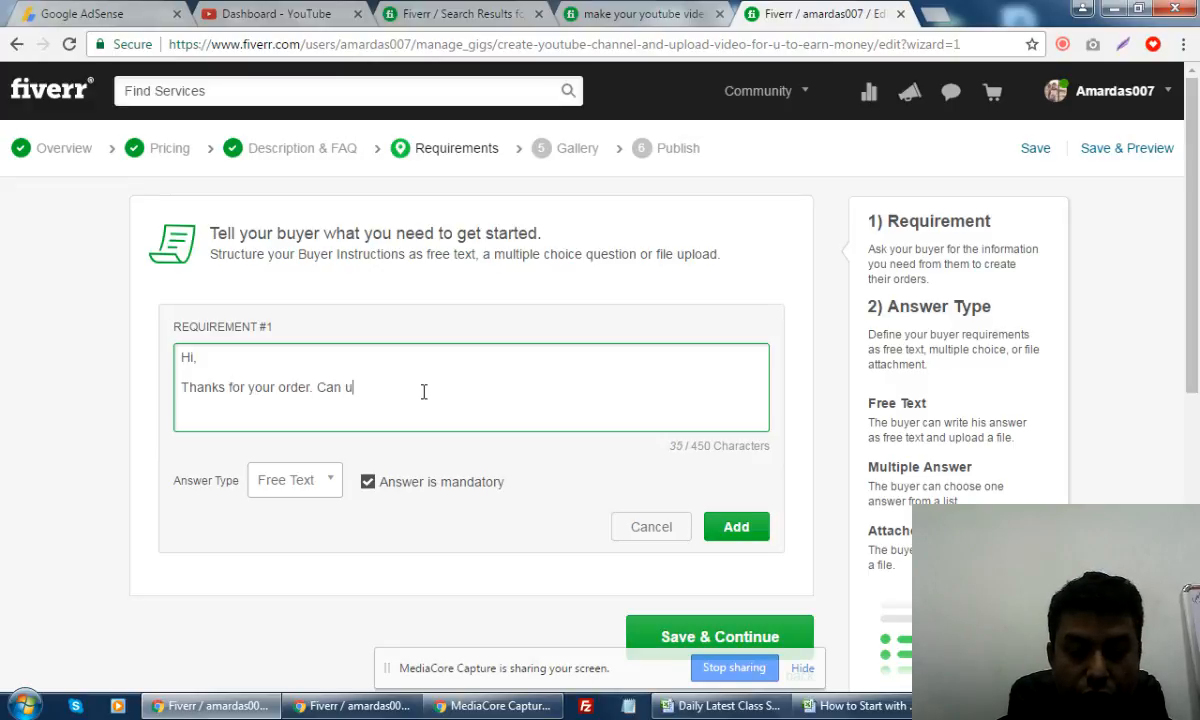
{"action": "type", "text": " please share "}
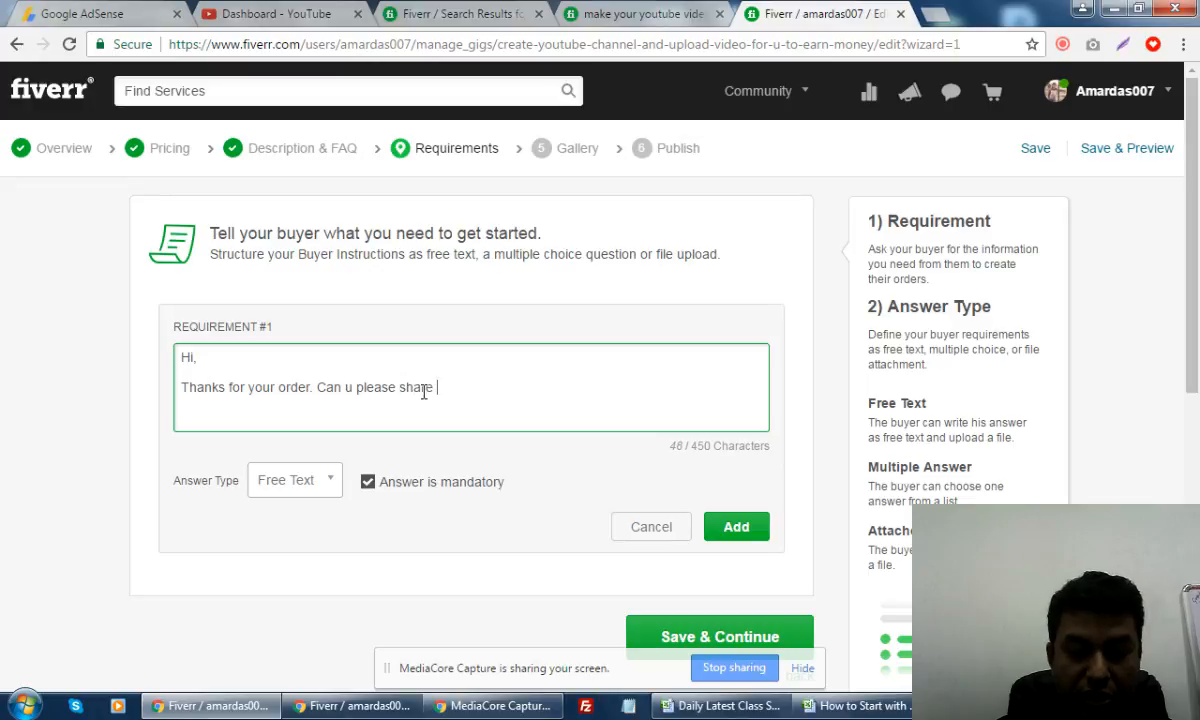
{"action": "type", "text": "your Youtube cha"}
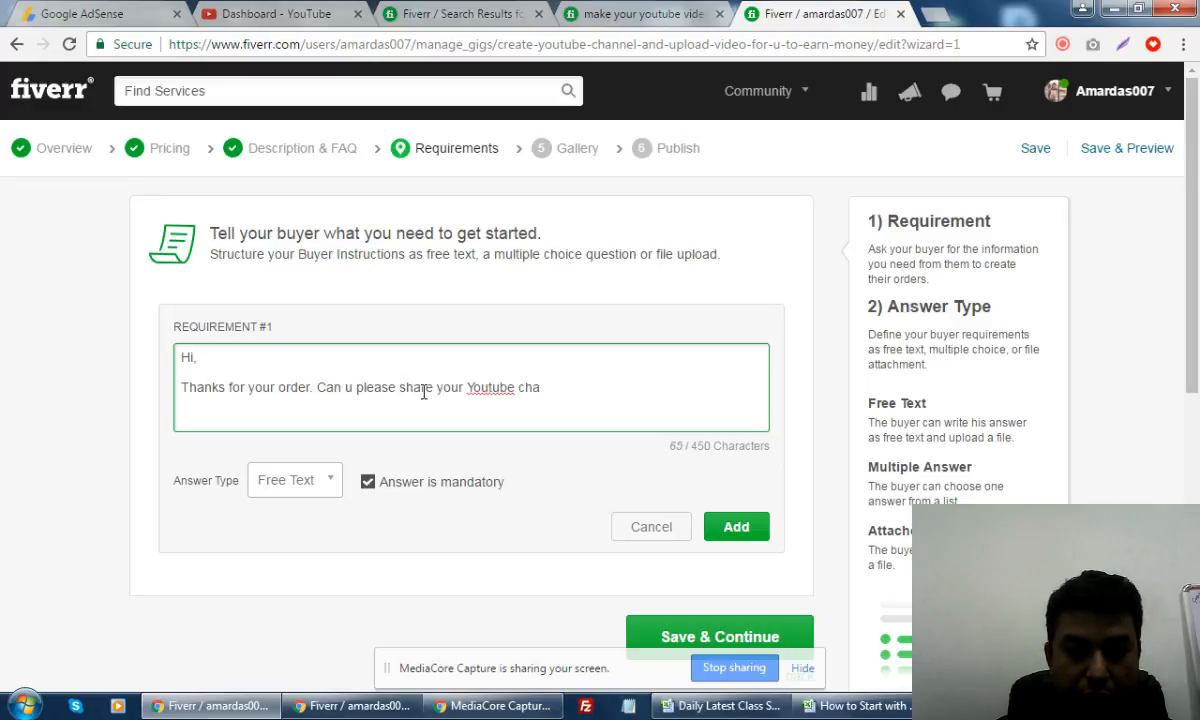
{"action": "type", "text": "nne"}
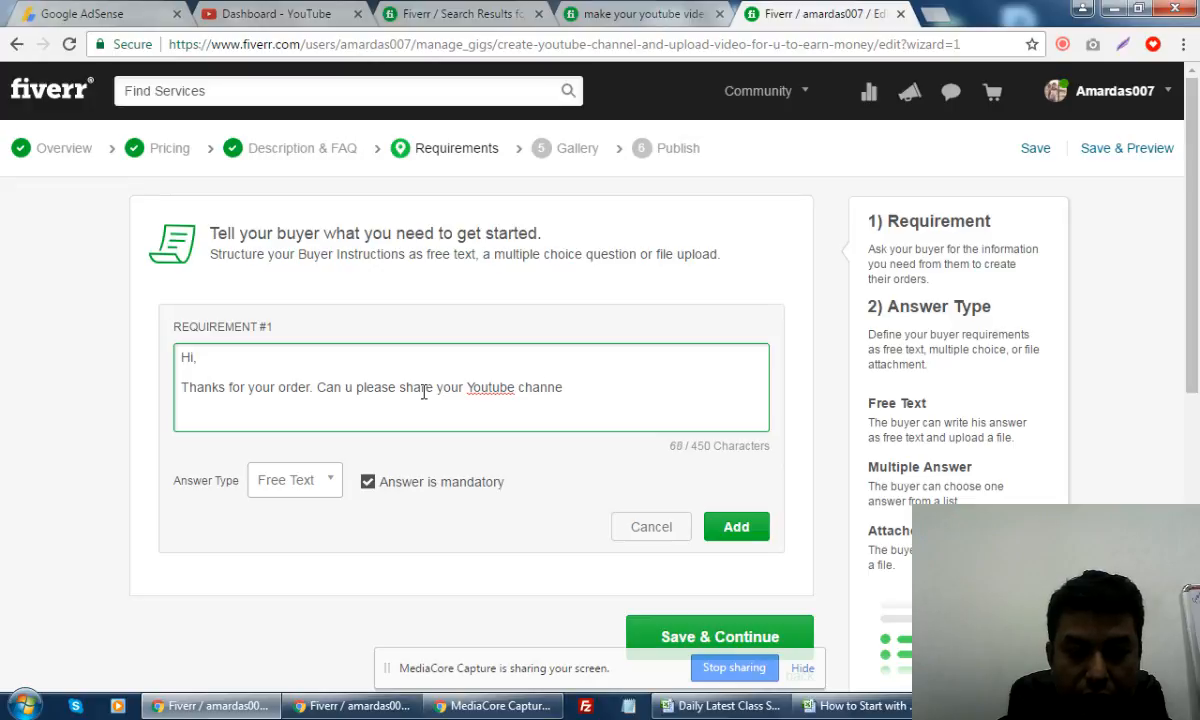
{"action": "type", "text": "l email id and pa"}
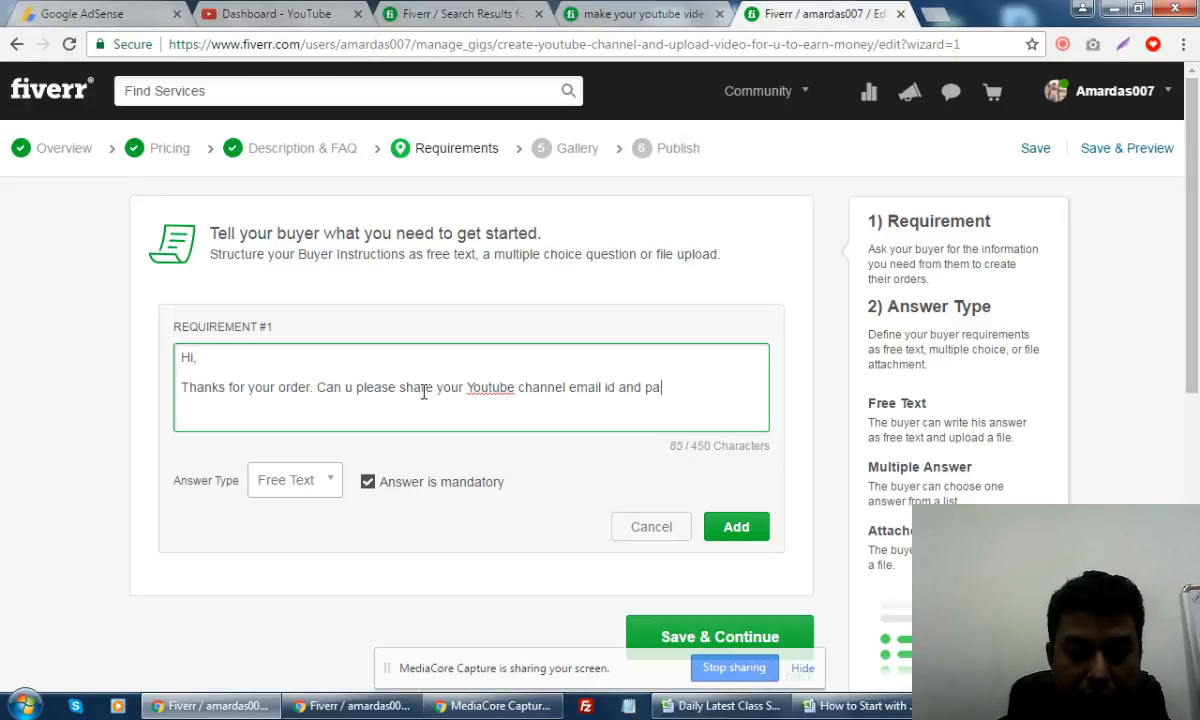
{"action": "type", "text": "ssword"}
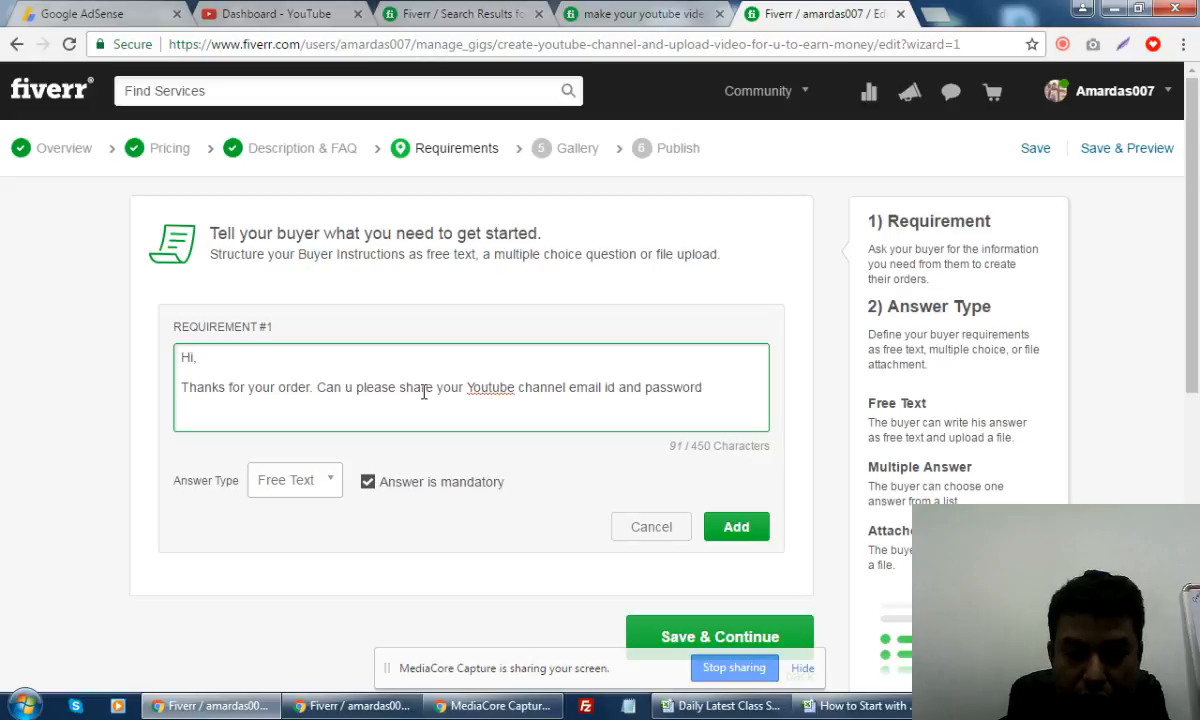
{"action": "type", "text": ".  Also"}
- Add a new paragraph to the first requirement beginning "Also if you have any name suggestio for your channel please"
{"action": "key", "text": "Return"}
{"action": "key", "text": "Return"}
{"action": "type", "text": "Also a"}
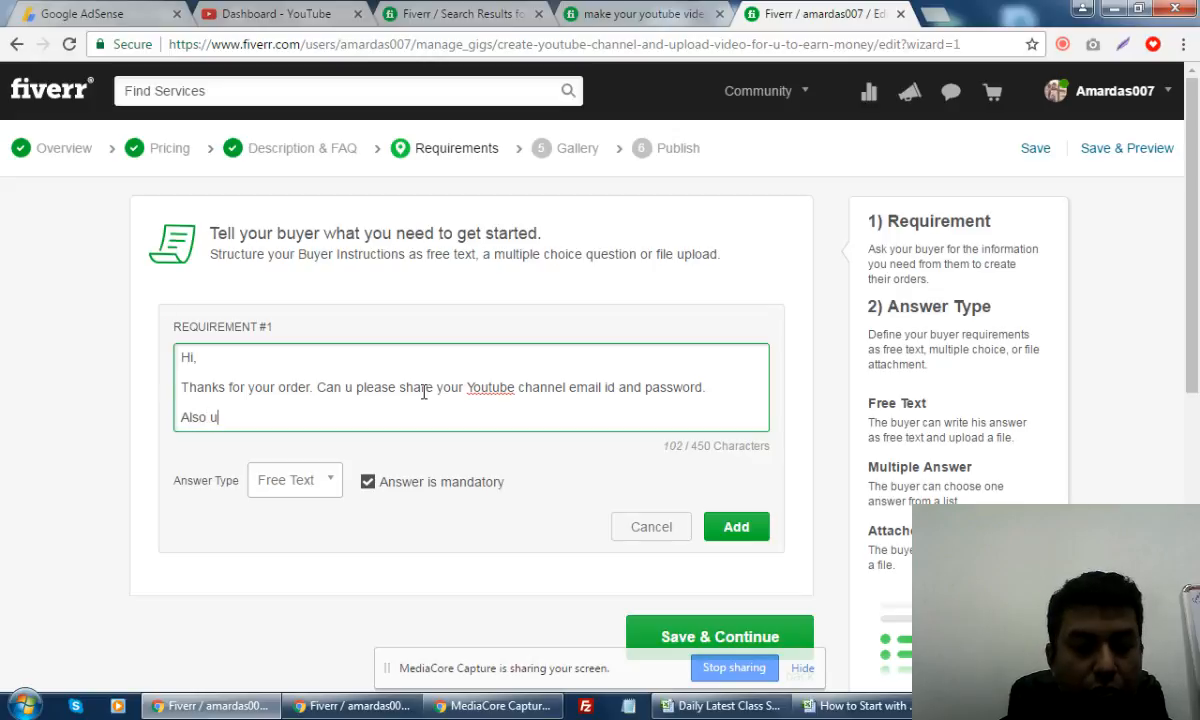
{"action": "key", "text": "BackSpace"}
{"action": "type", "text": "if you"}
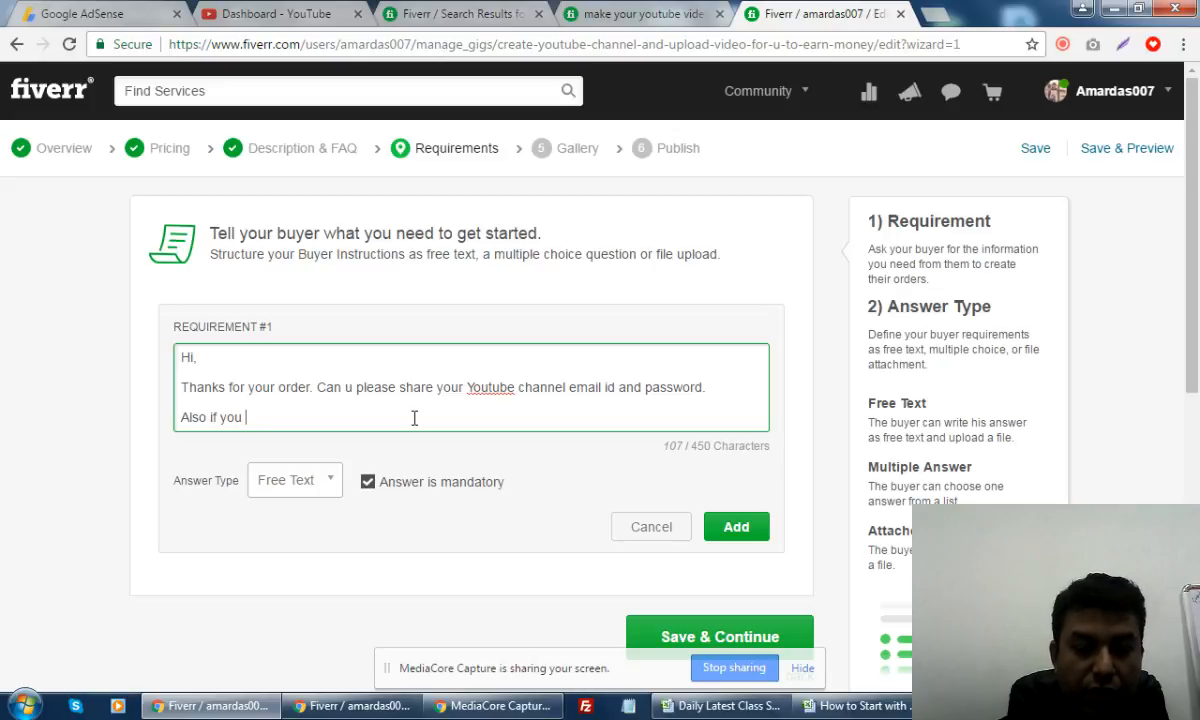
{"action": "type", "text": "have any "}
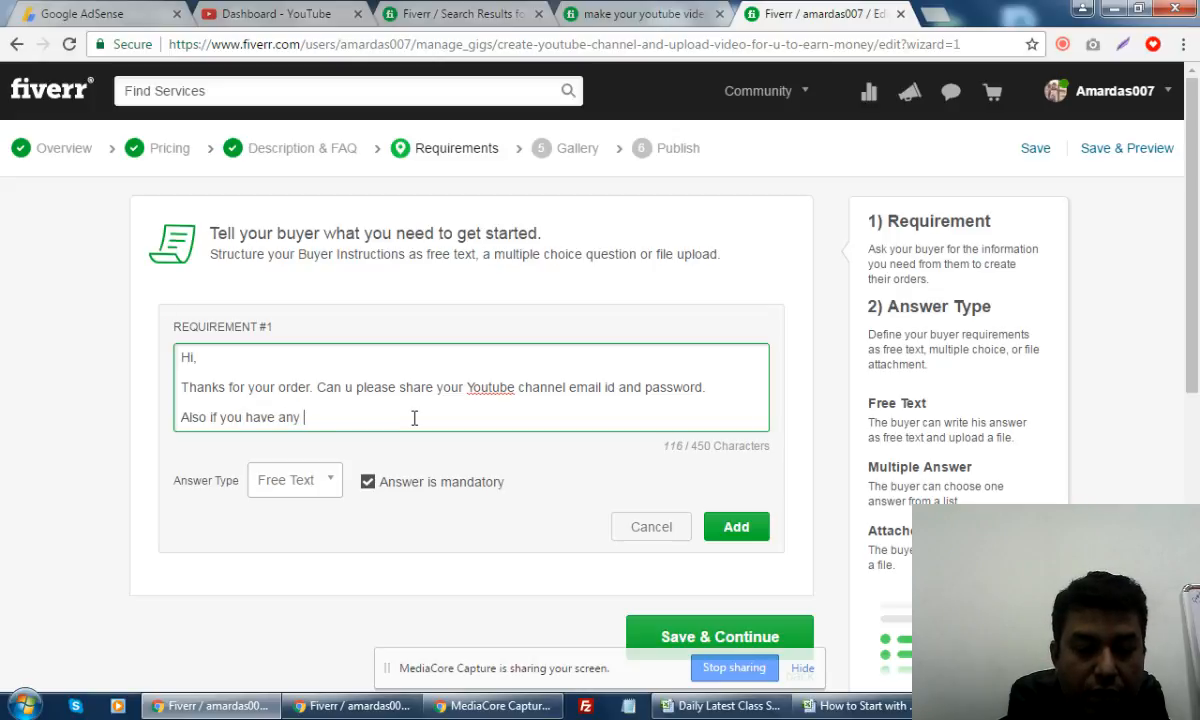
{"action": "type", "text": "name "}
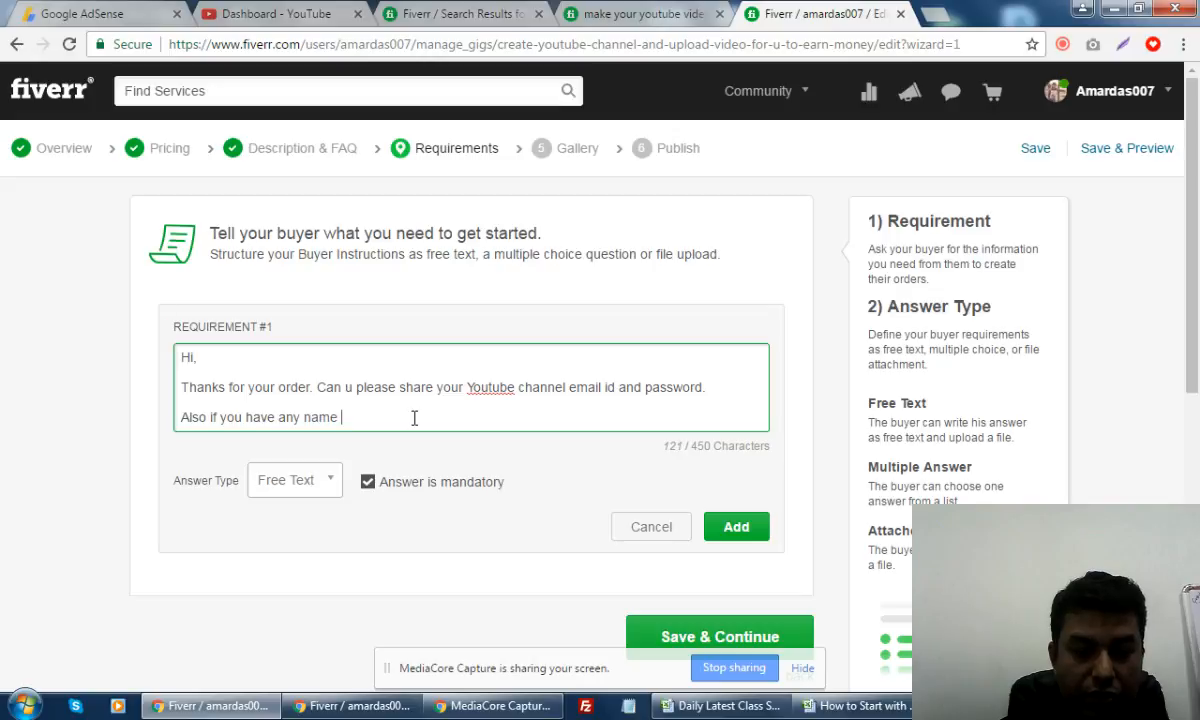
{"action": "type", "text": "suggestio "}
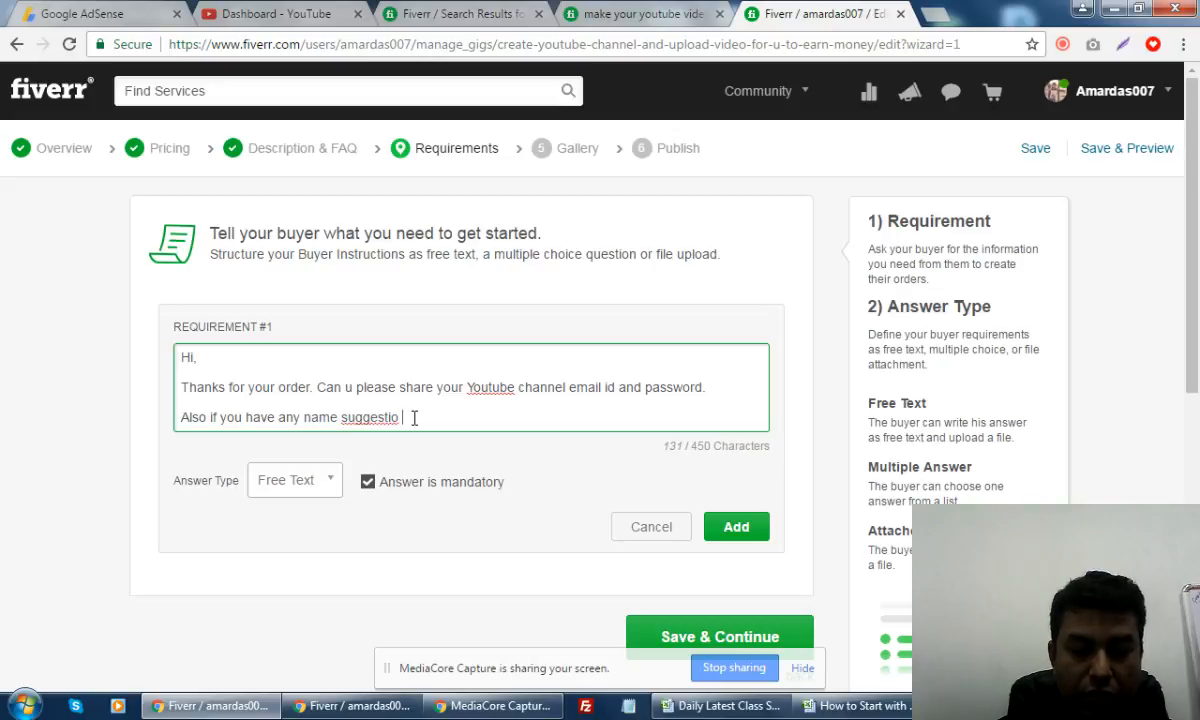
{"action": "type", "text": "for your cha"}
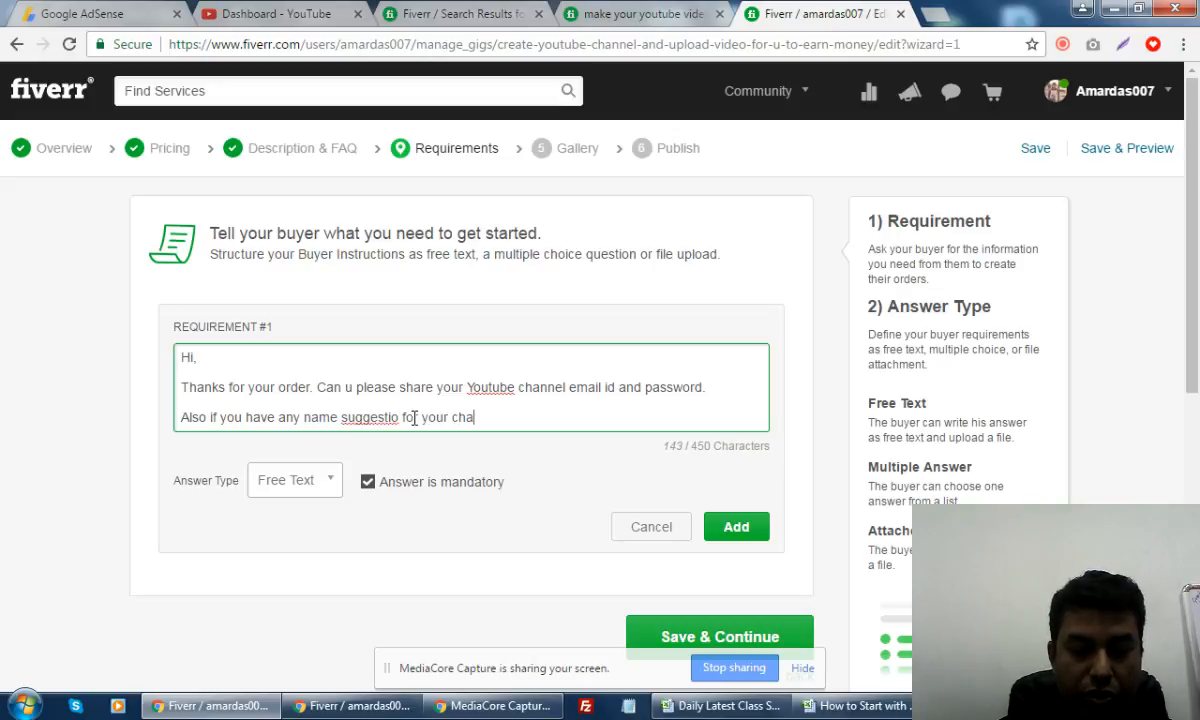
{"action": "type", "text": "nnel please rec"}
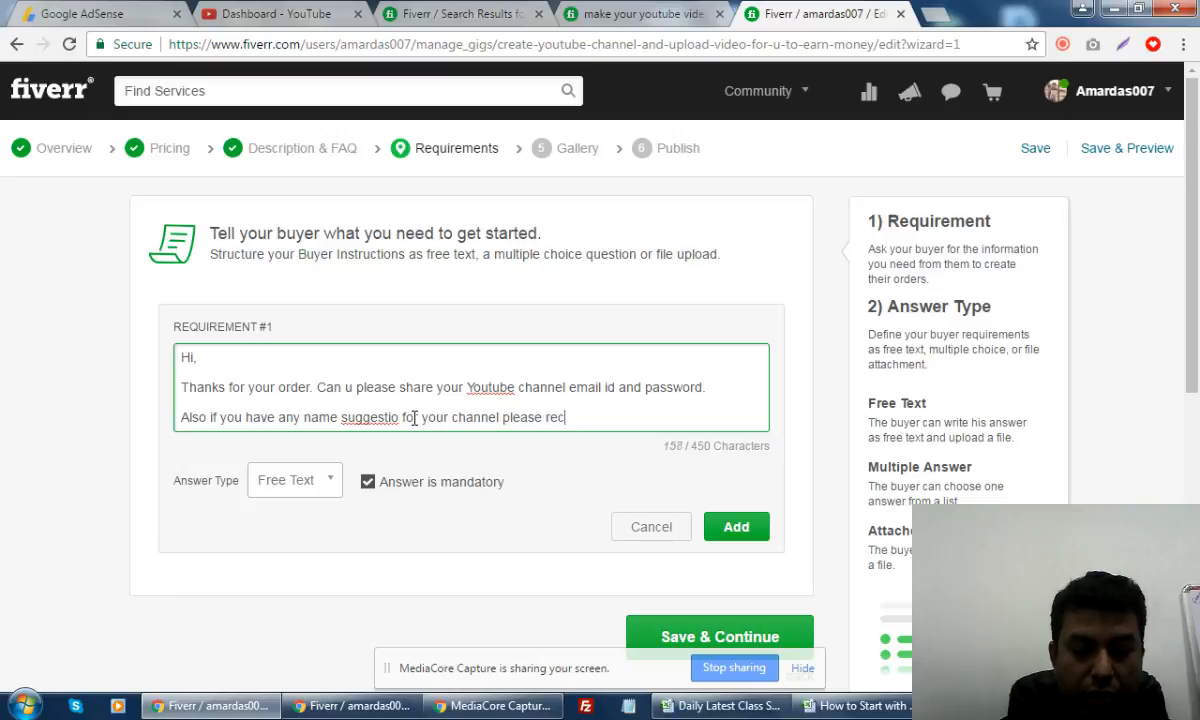
- End the channel name sentence with "advise us." and correct "suggestio" to "suggestion"
{"action": "type", "text": "ommend us."}
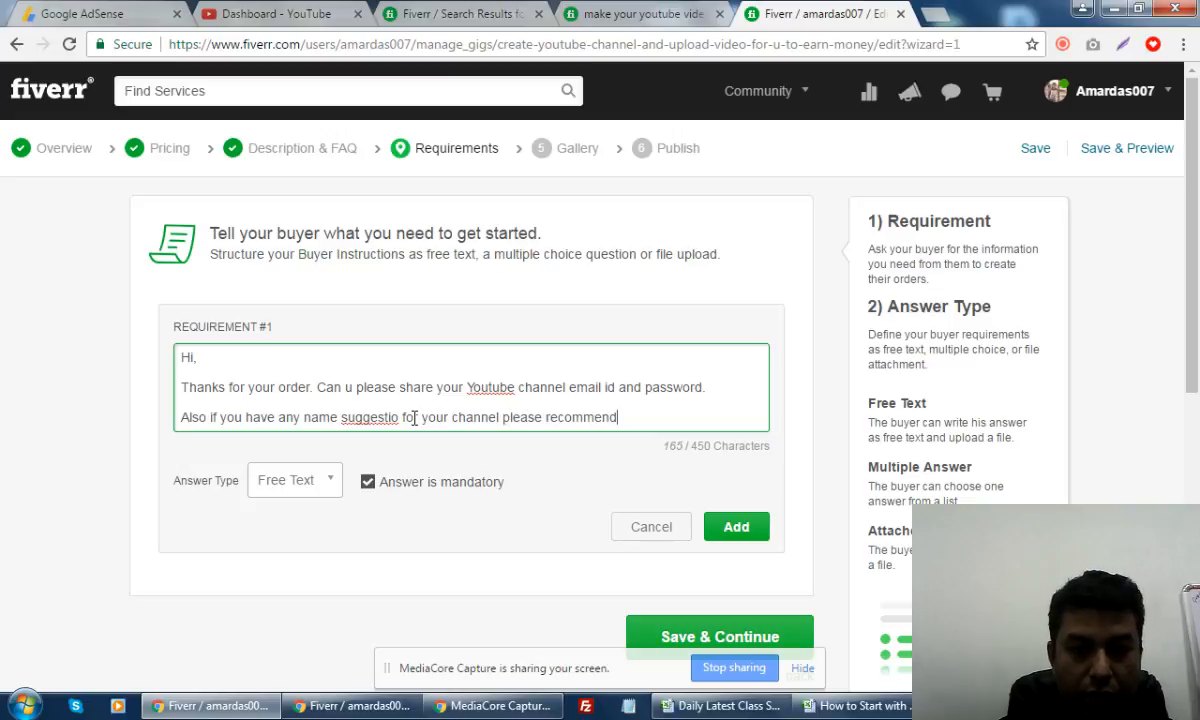
{"action": "key", "text": "BackSpace"}
{"action": "key", "text": "BackSpace"}
{"action": "key", "text": "BackSpace"}
{"action": "key", "text": "BackSpace"}
{"action": "key", "text": "BackSpace"}
{"action": "key", "text": "BackSpace"}
{"action": "key", "text": "BackSpace"}
{"action": "key", "text": "BackSpace"}
{"action": "key", "text": "BackSpace"}
{"action": "key", "text": "BackSpace"}
{"action": "key", "text": "BackSpace"}
{"action": "key", "text": "BackSpace"}
{"action": "key", "text": "BackSpace"}
{"action": "key", "text": "BackSpace"}
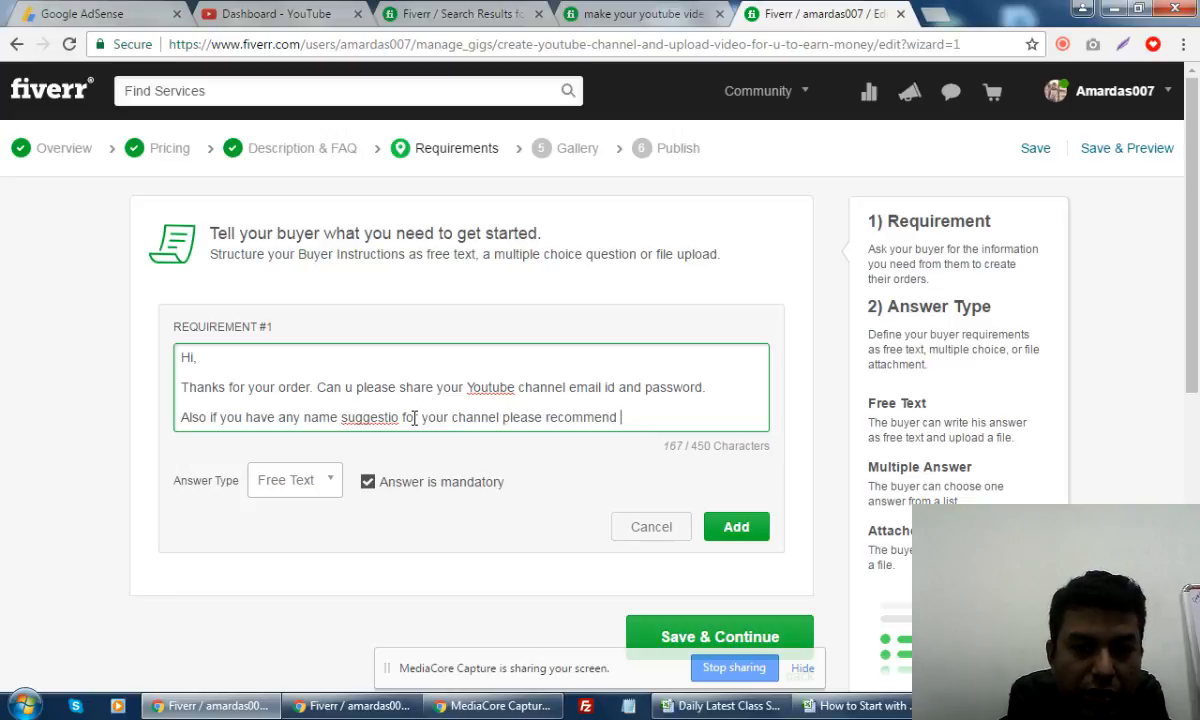
{"action": "type", "text": "su"}
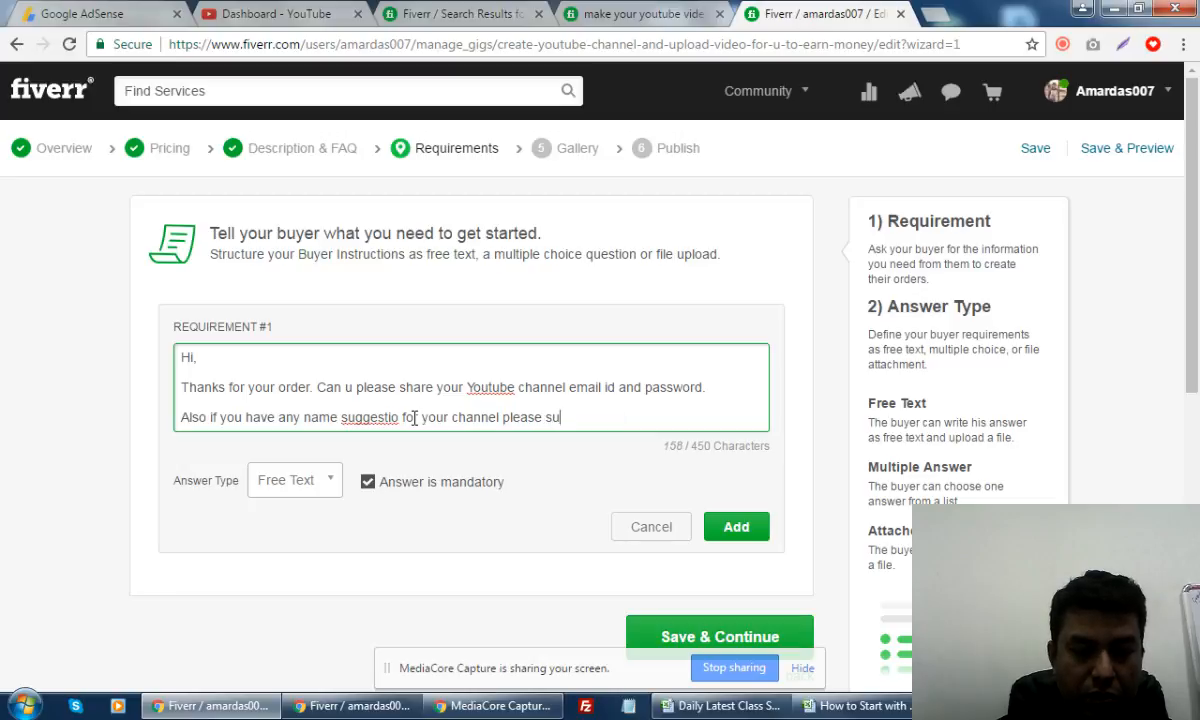
{"action": "key", "text": "BackSpace"}
{"action": "key", "text": "BackSpace"}
{"action": "type", "text": "ad"}
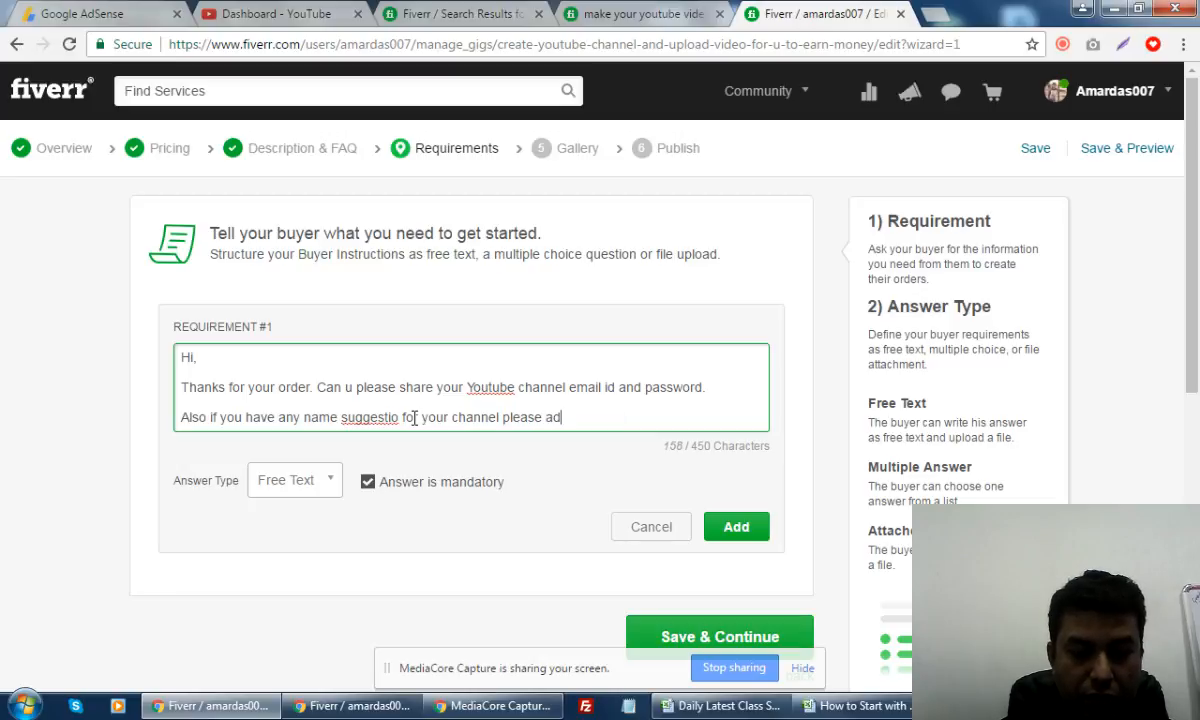
{"action": "type", "text": "vise us"}
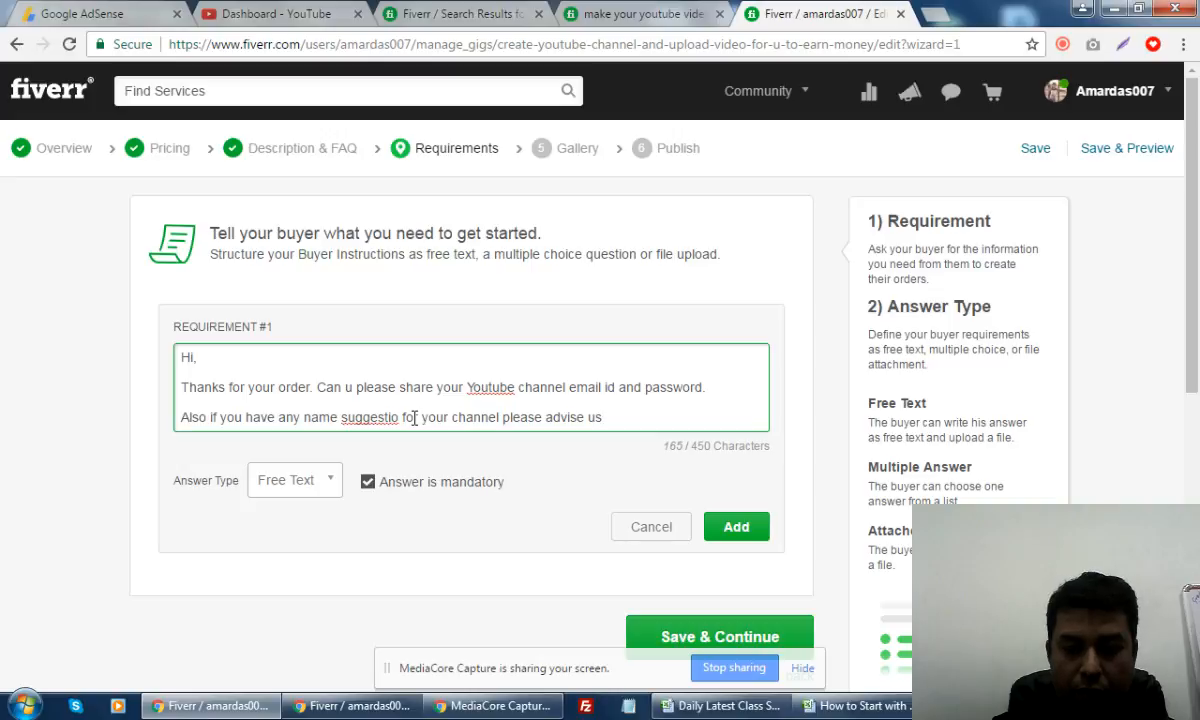
{"action": "type", "text": "."}
{"action": "key", "text": "Return"}
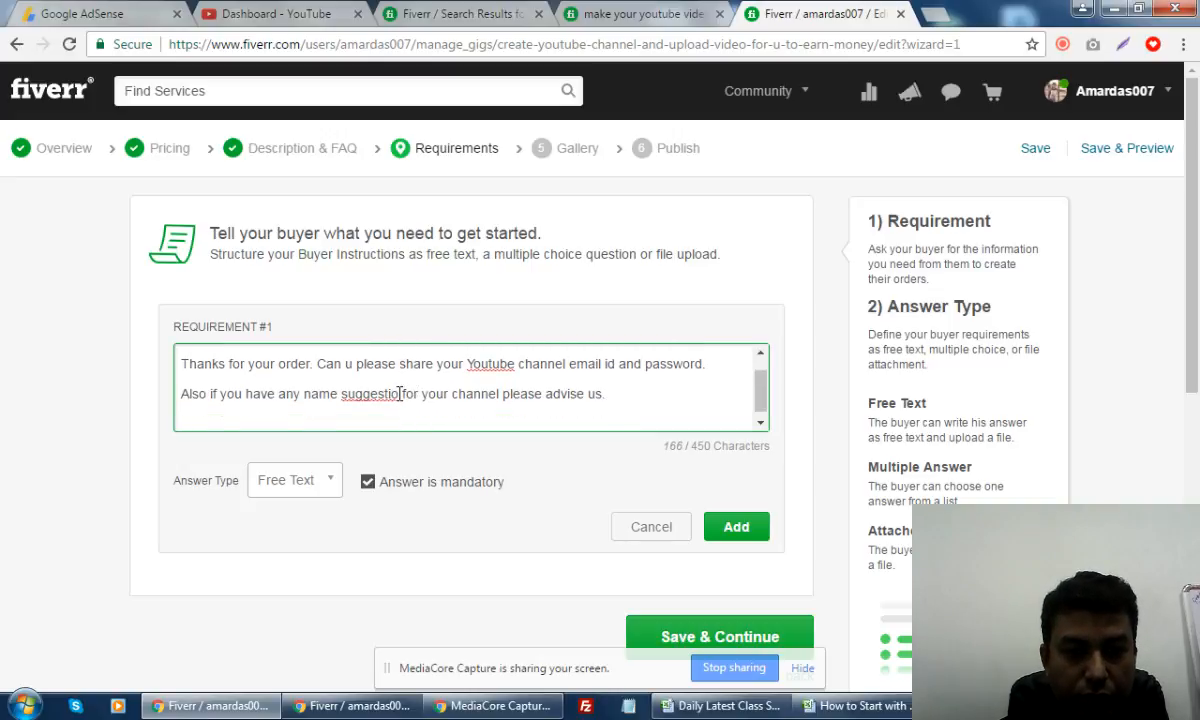
{"action": "left_click", "coordinate": [401, 394]}
{"action": "type", "text": "n"}
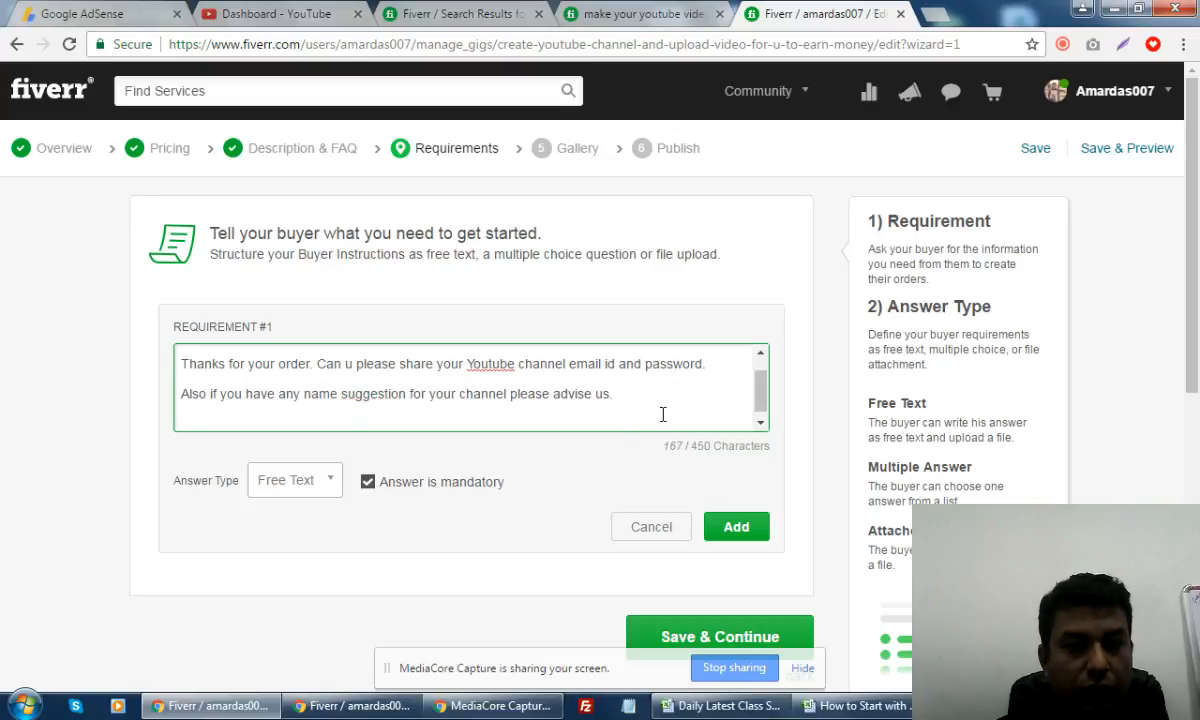
- Close the requirement with "Many Thanks," followed by the seller's first name on a separate line
{"action": "left_click", "coordinate": [672, 408]}
{"action": "key", "text": "Return"}
{"action": "type", "text": "Many "}
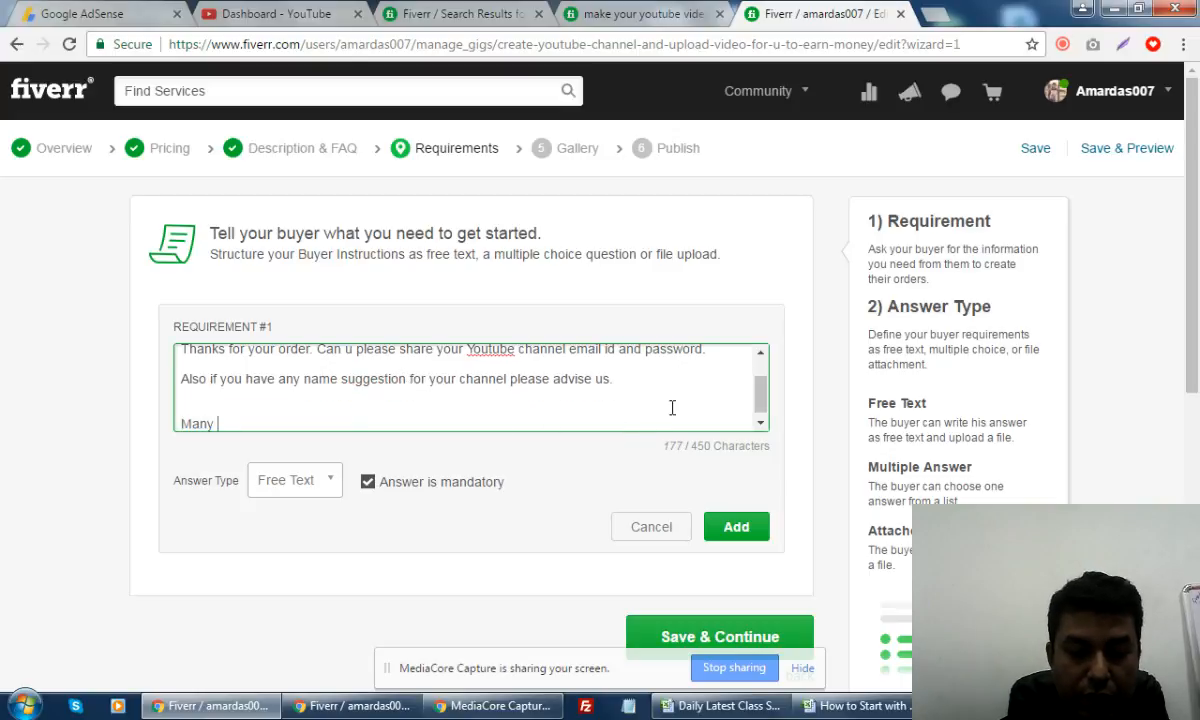
{"action": "type", "text": "Thanks,"}
{"action": "key", "text": "Return"}
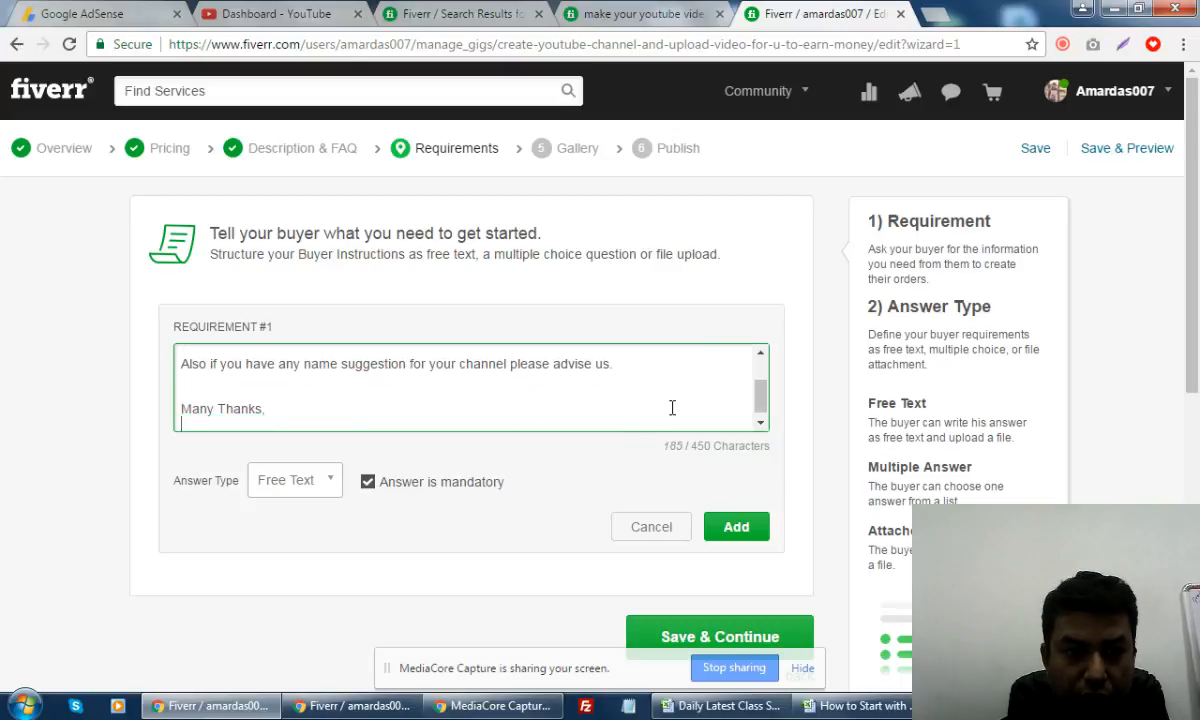
{"action": "key", "text": "Return"}
{"action": "type", "text": "Amar"}
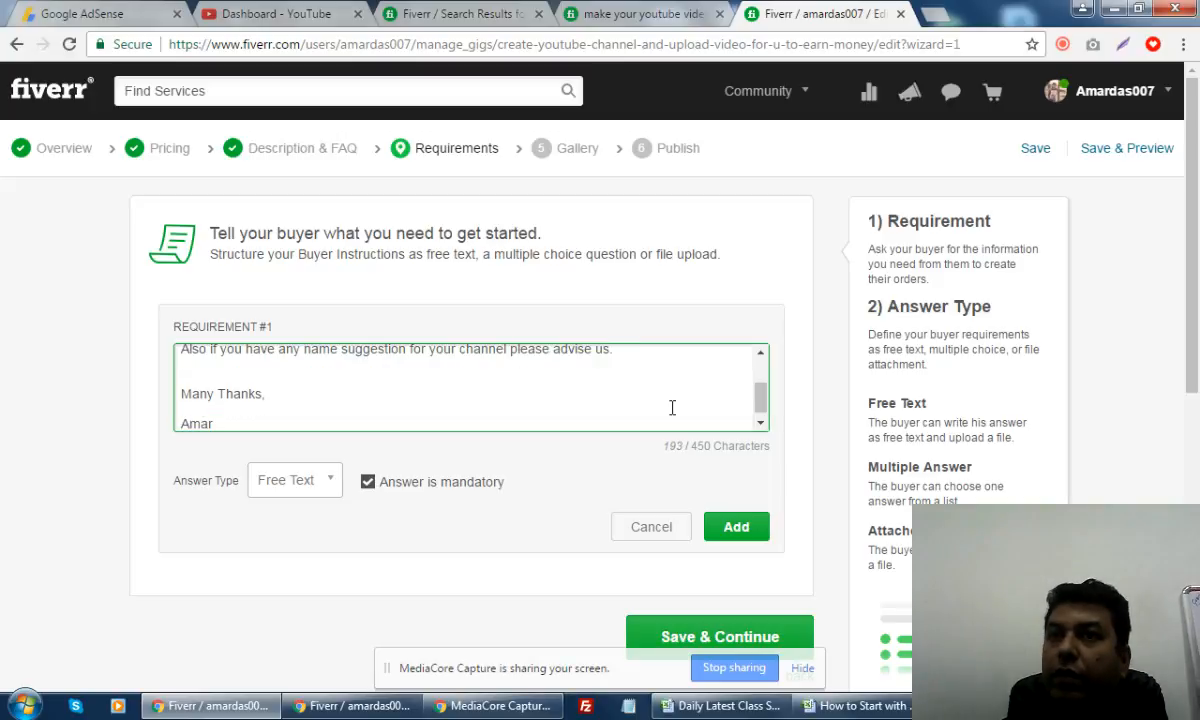
- Add the requirement, then save and continue to the gig gallery to look over its upload sections and photo guidelines
{"action": "left_click", "coordinate": [745, 530]}
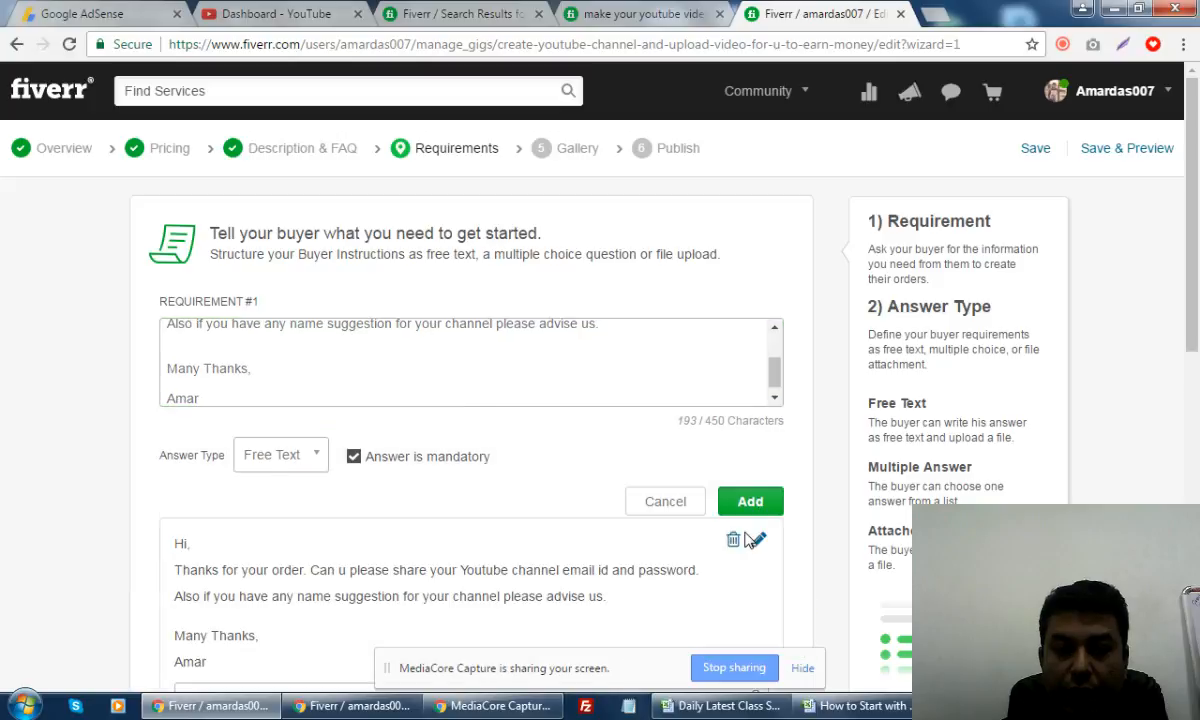
{"action": "left_click", "coordinate": [722, 622]}
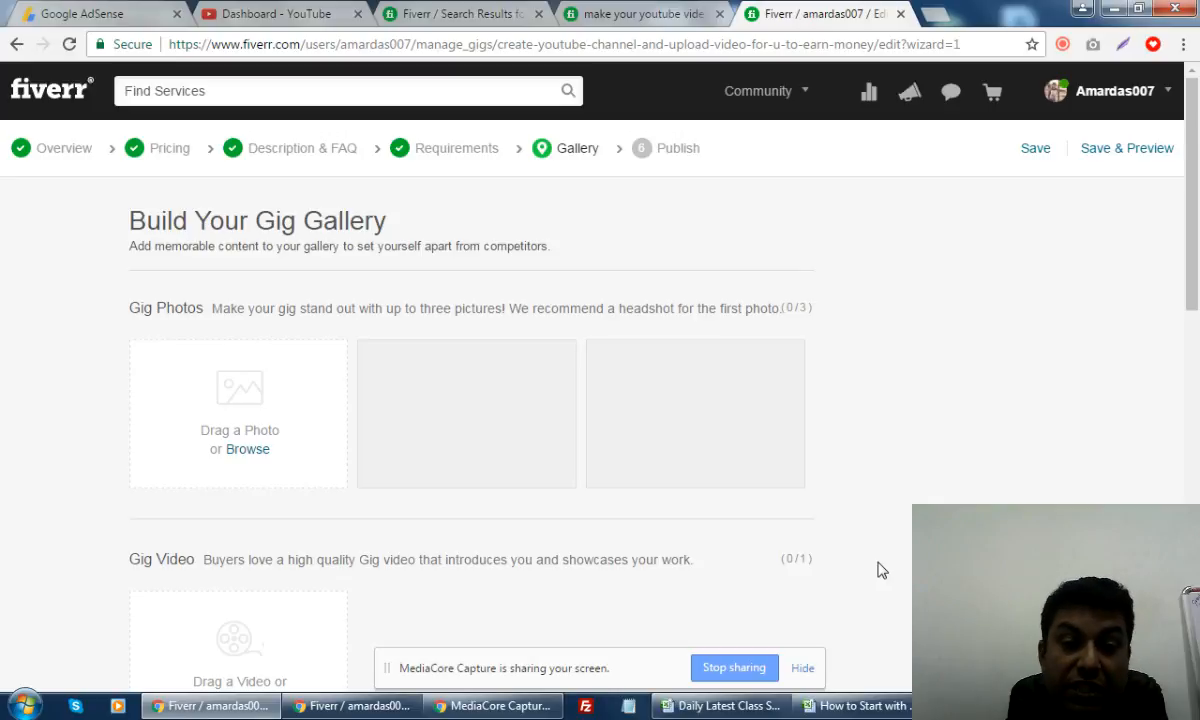
{"action": "scroll", "coordinate": [880, 570], "scroll_direction": "down", "scroll_amount": 2}
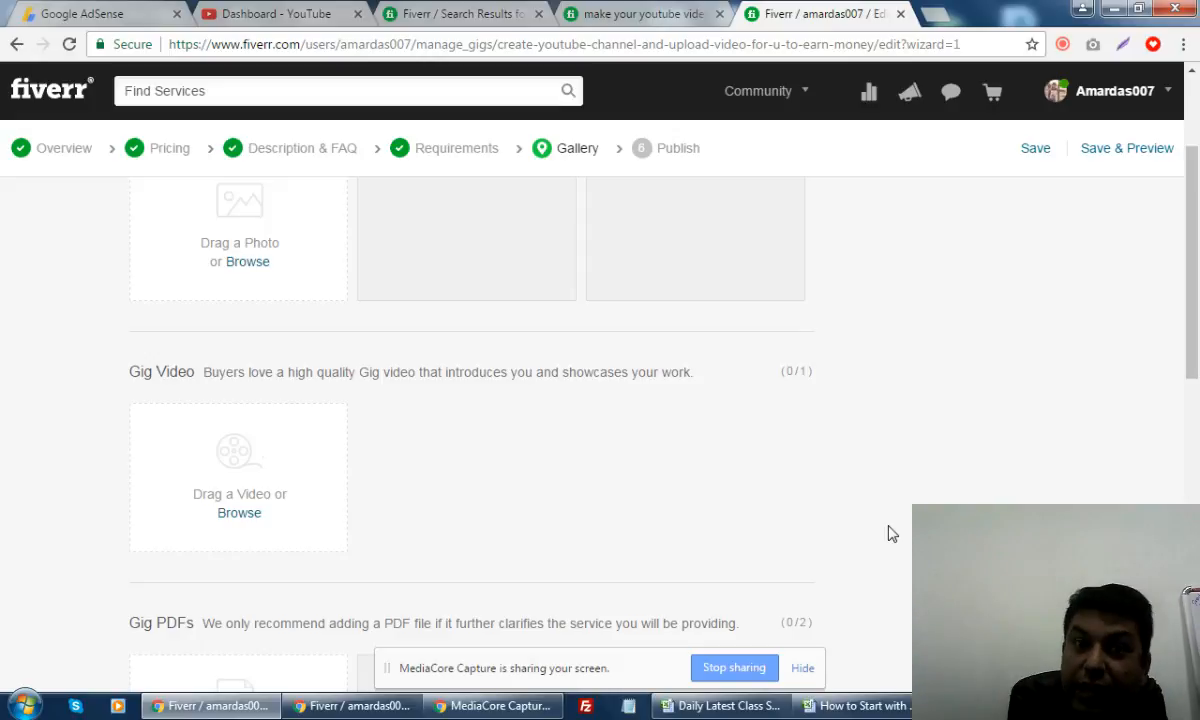
{"action": "scroll", "coordinate": [249, 303], "scroll_direction": "up", "scroll_amount": 3}
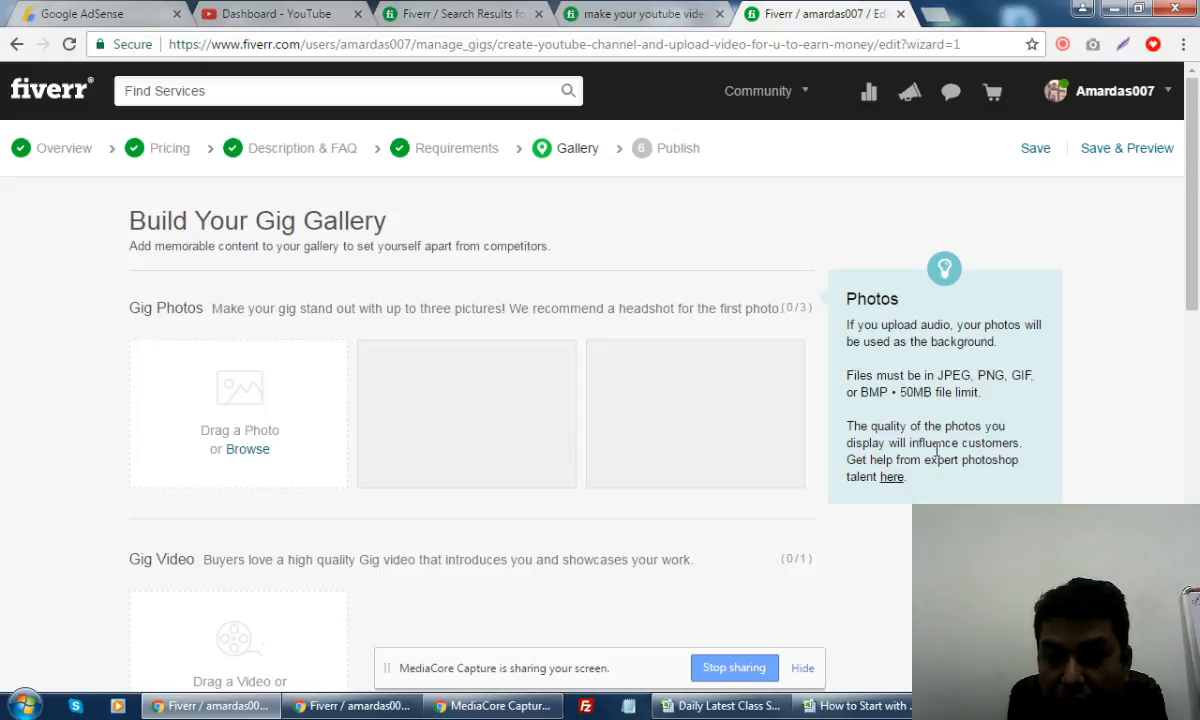
{"action": "scroll", "coordinate": [936, 450], "scroll_direction": "down", "scroll_amount": 2}
{"action": "scroll", "coordinate": [937, 452], "scroll_direction": "up", "scroll_amount": 2}
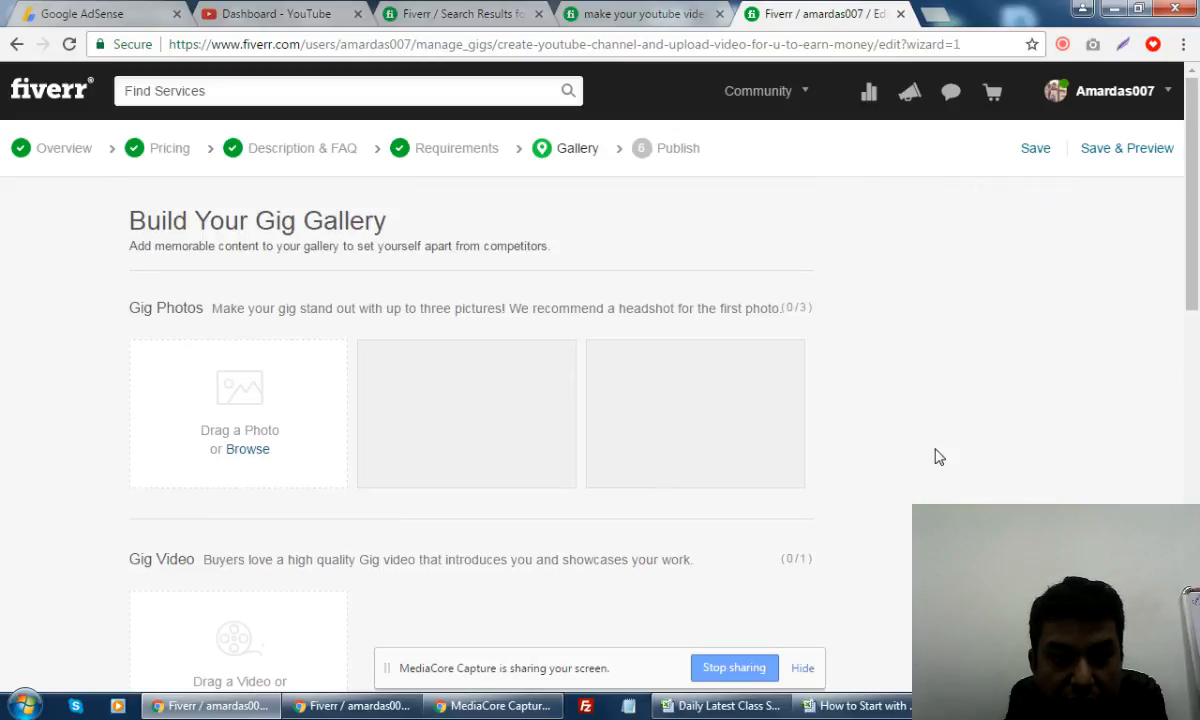
{"action": "mouse_move", "coordinate": [793, 351]}
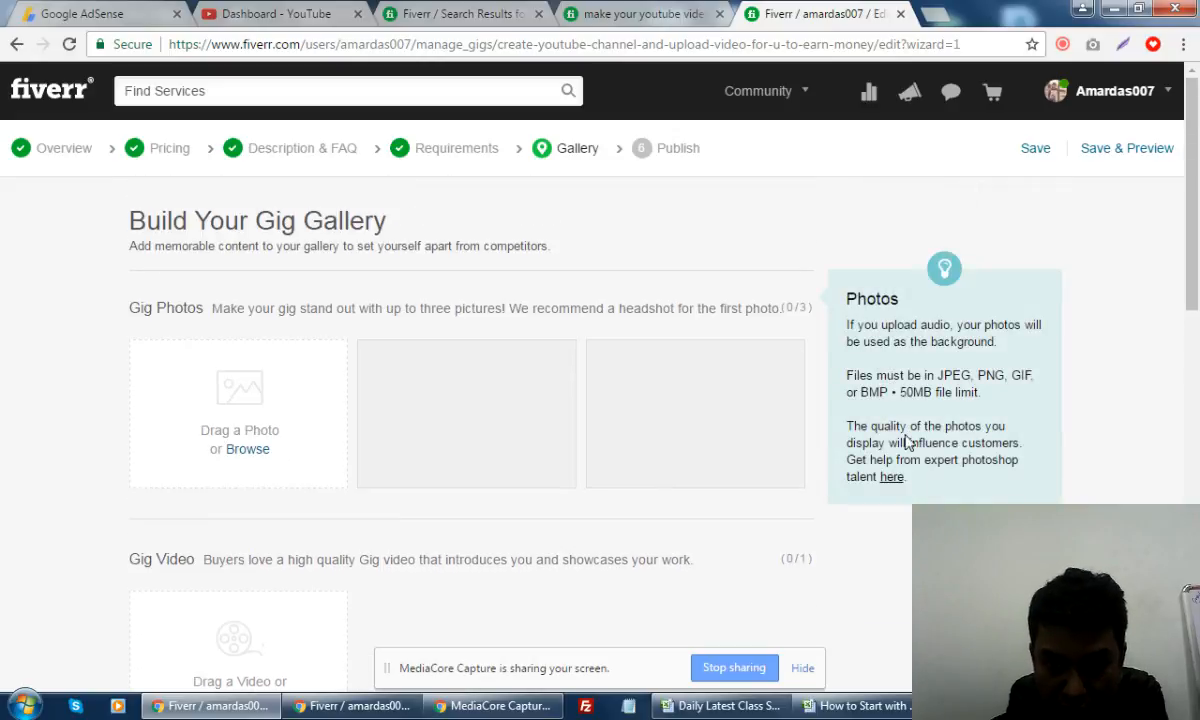
- Search Google Images for "youtube video optimization" in a new browser tab
{"action": "left_click", "coordinate": [936, 14]}
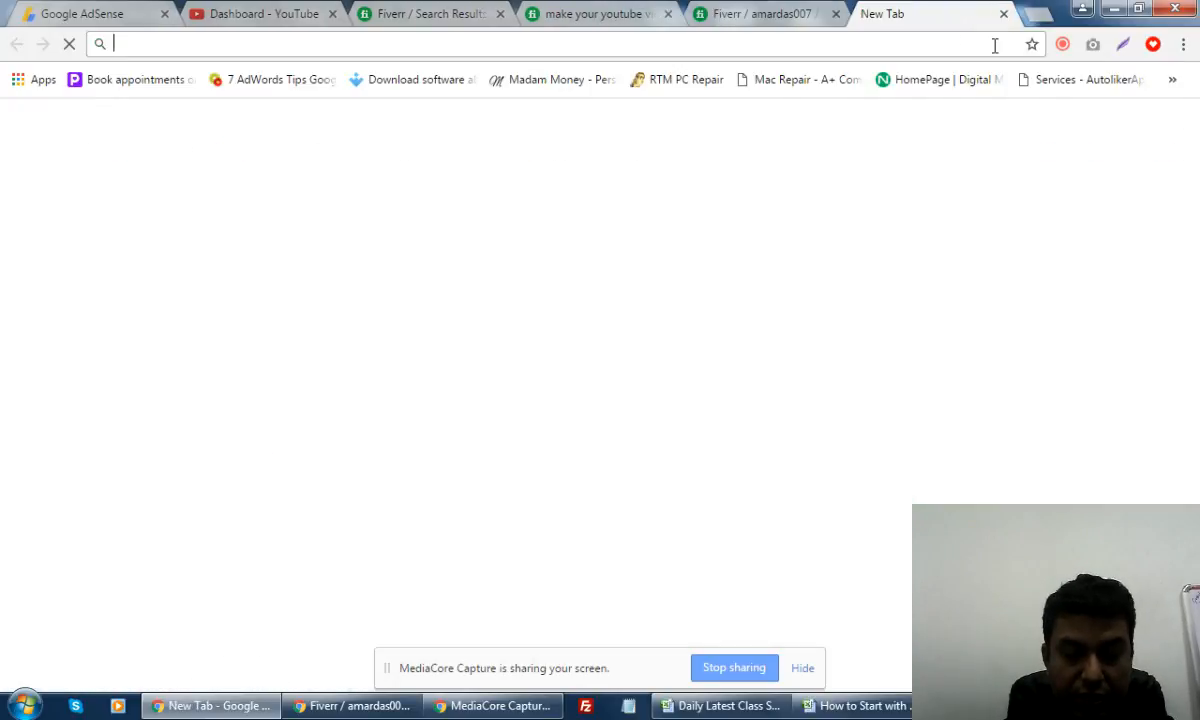
{"action": "type", "text": "v"}
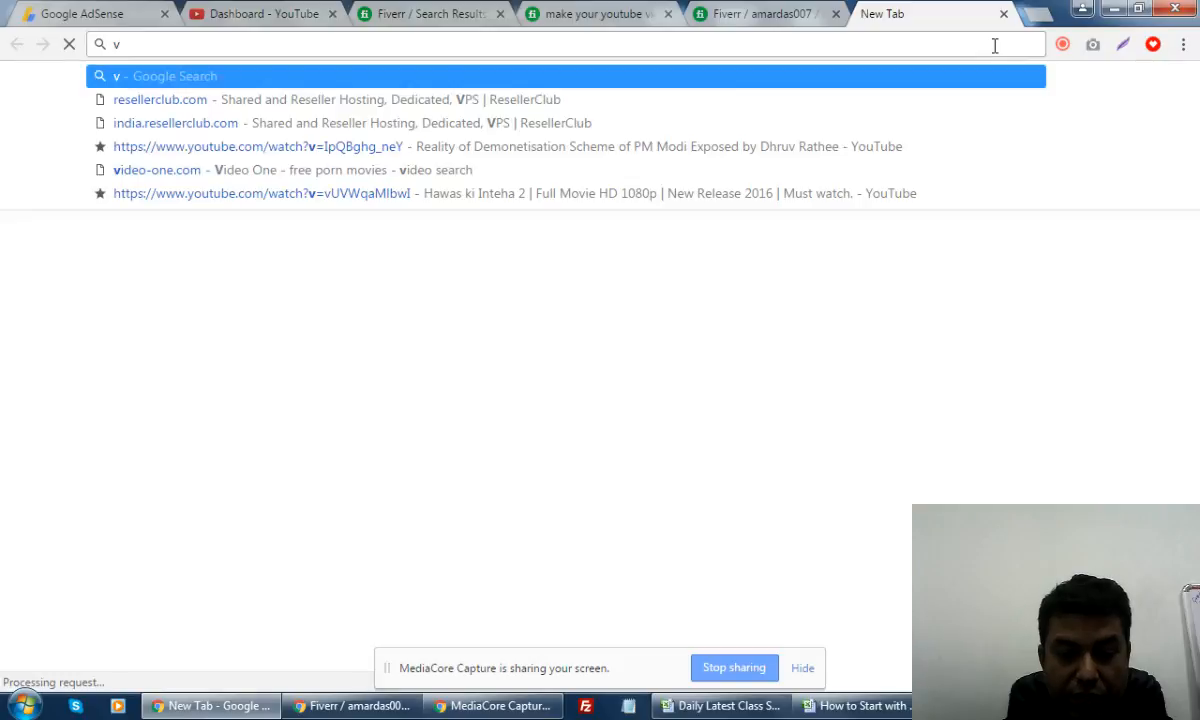
{"action": "type", "text": "ideo"}
{"action": "key", "text": "BackSpace"}
{"action": "key", "text": "BackSpace"}
{"action": "key", "text": "BackSpace"}
{"action": "key", "text": "BackSpace"}
{"action": "key", "text": "BackSpace"}
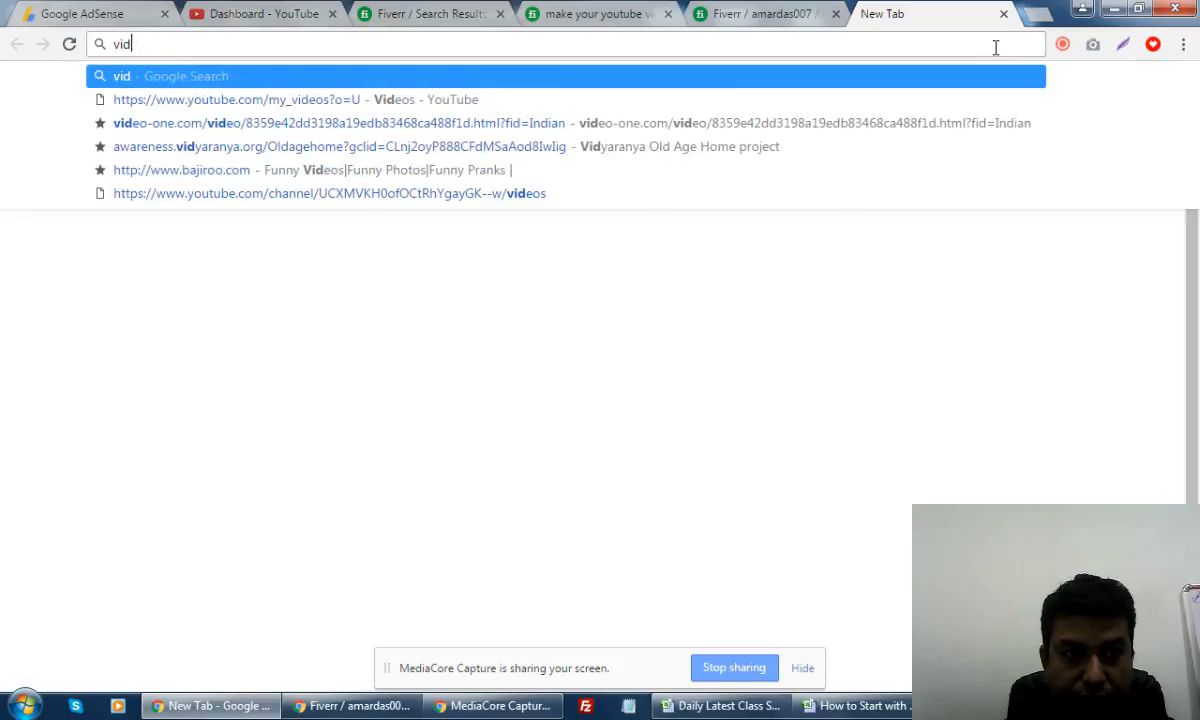
{"action": "type", "text": "youtu"}
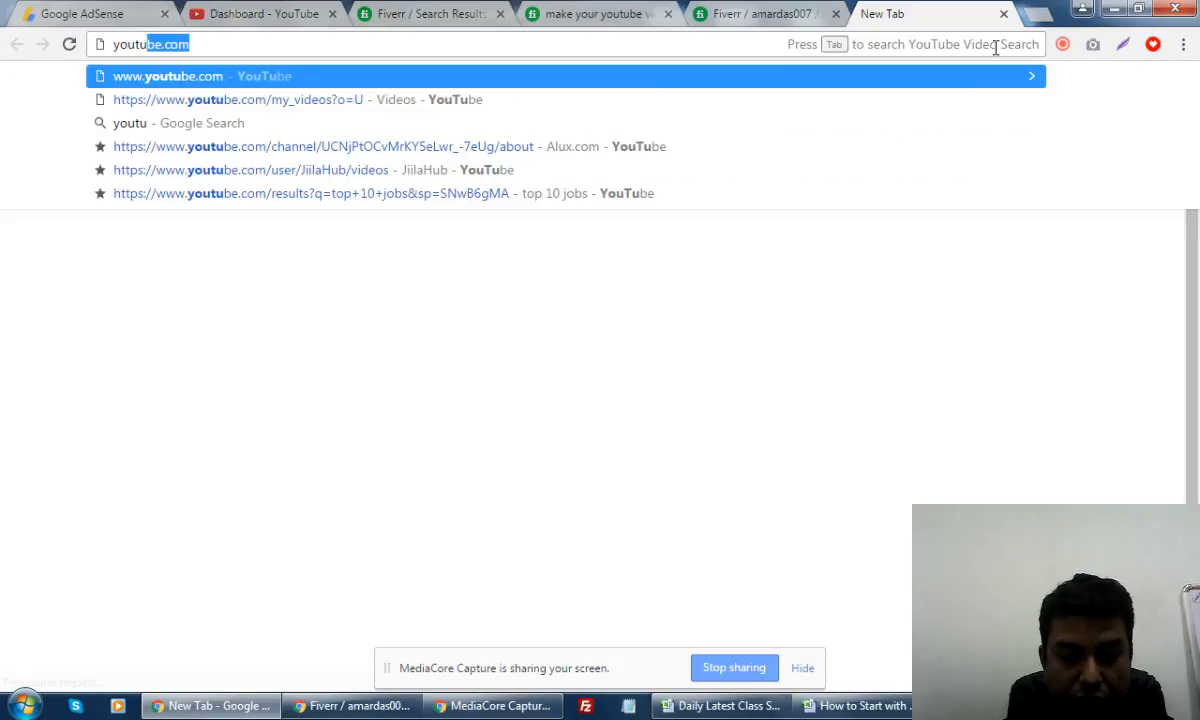
{"action": "type", "text": "be video "}
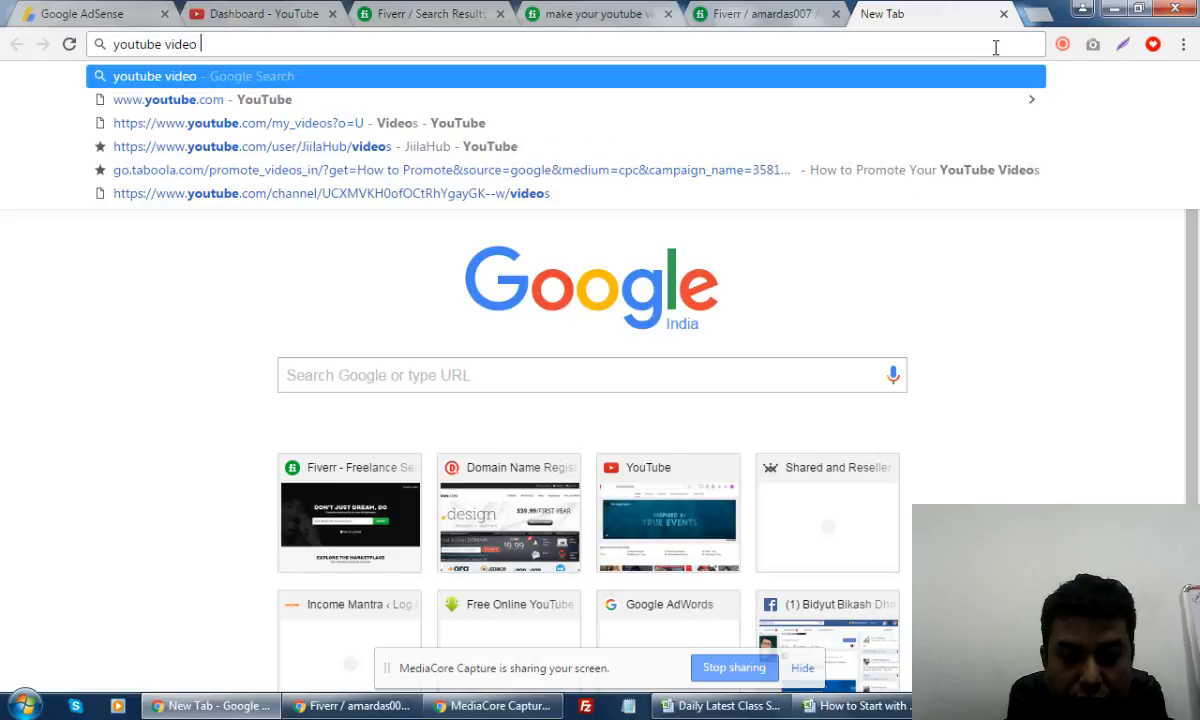
{"action": "type", "text": "optimization"}
{"action": "key", "text": "Return"}
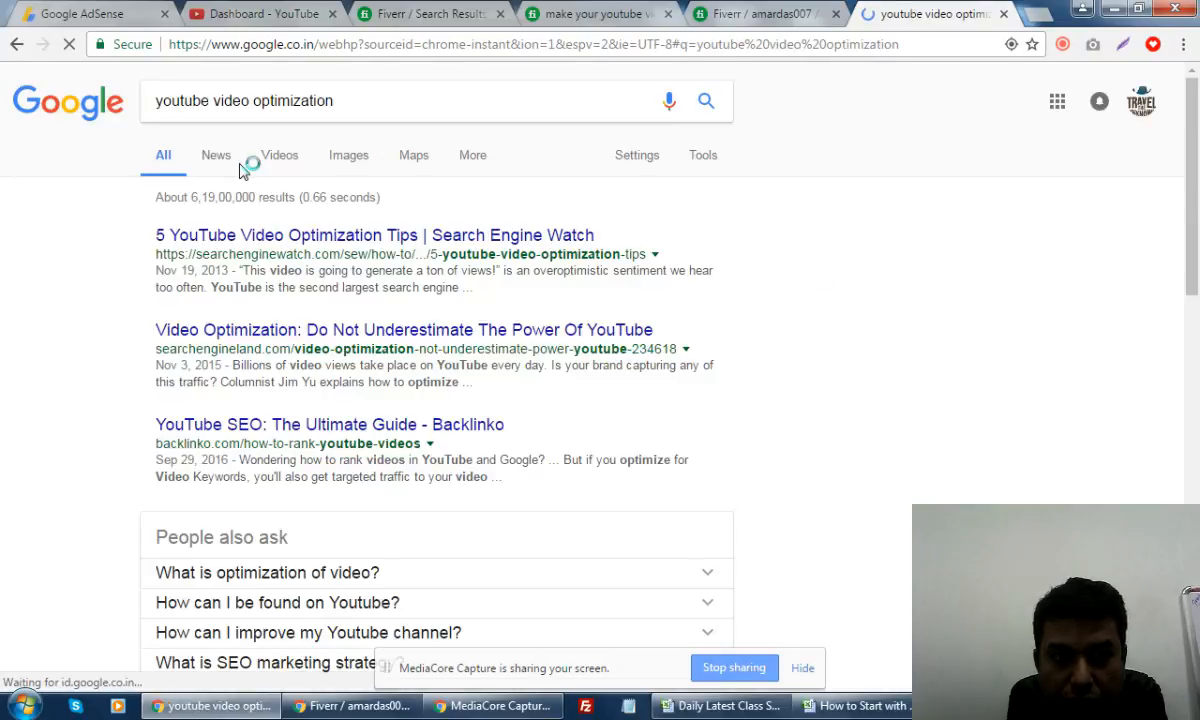
{"action": "left_click", "coordinate": [356, 160]}
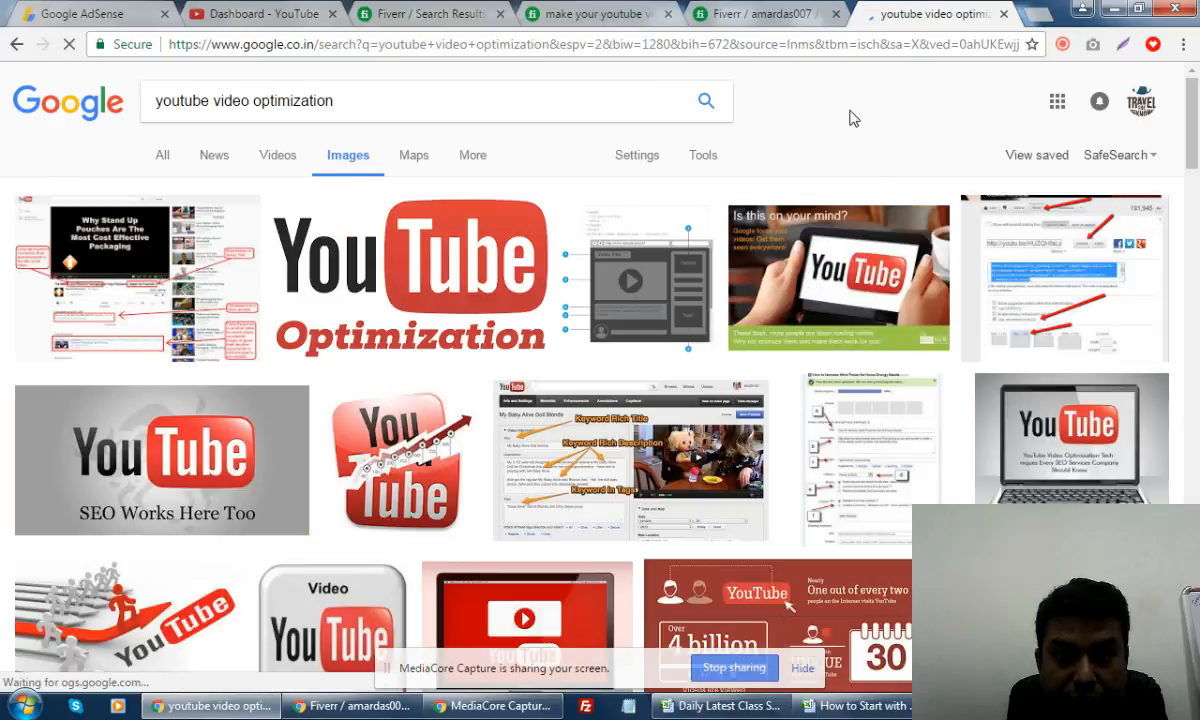
- Open the red YouTube "4 billion" infographic from the image results in a separate tab and browse for further pictures
{"action": "scroll", "coordinate": [850, 118], "scroll_direction": "down", "scroll_amount": 2}
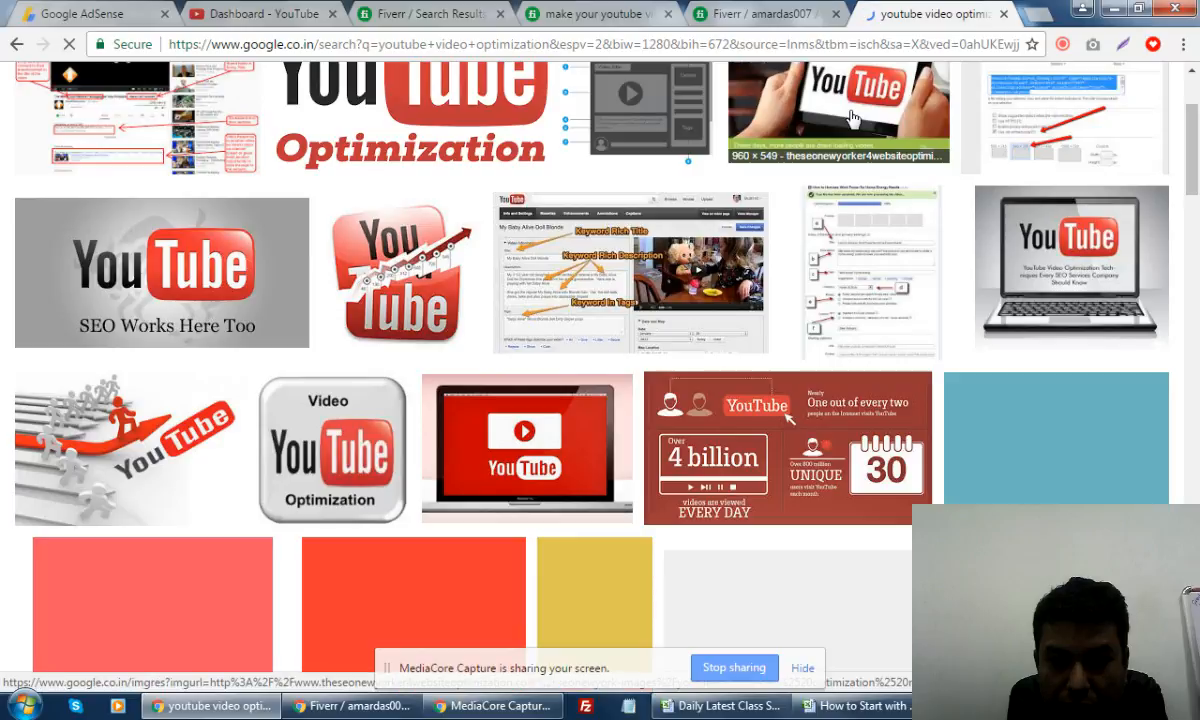
{"action": "scroll", "coordinate": [850, 118], "scroll_direction": "down", "scroll_amount": 1}
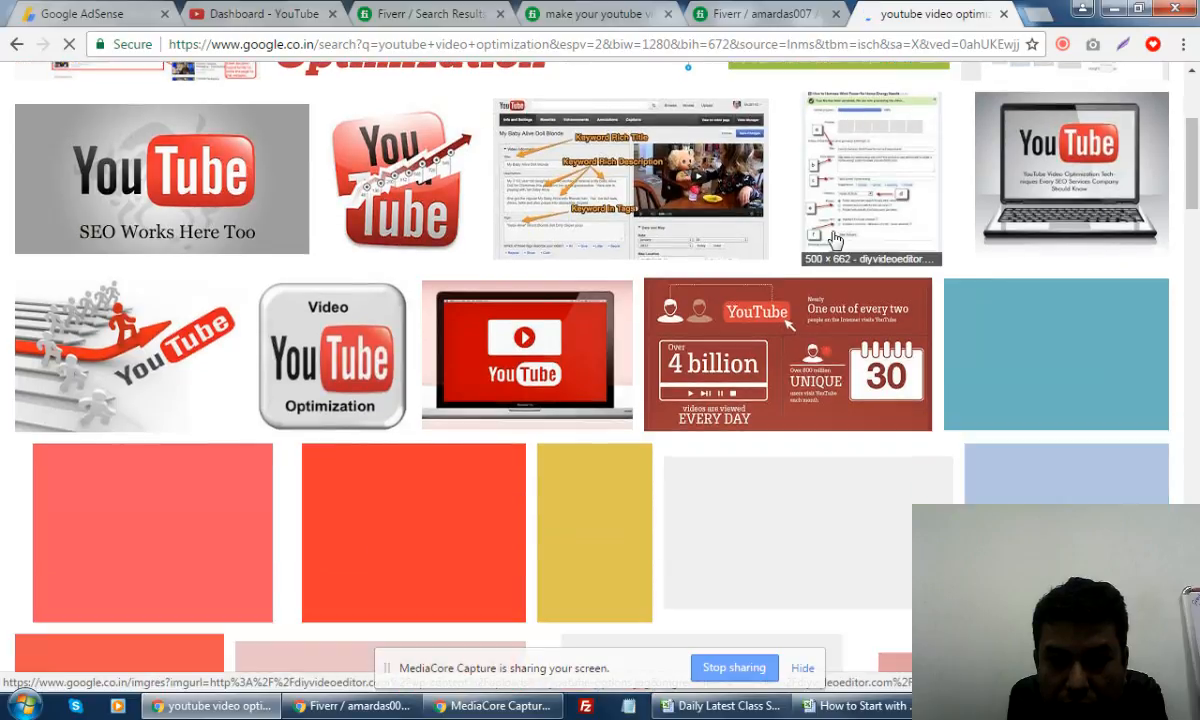
{"action": "right_click", "coordinate": [749, 342]}
{"action": "left_click", "coordinate": [805, 353]}
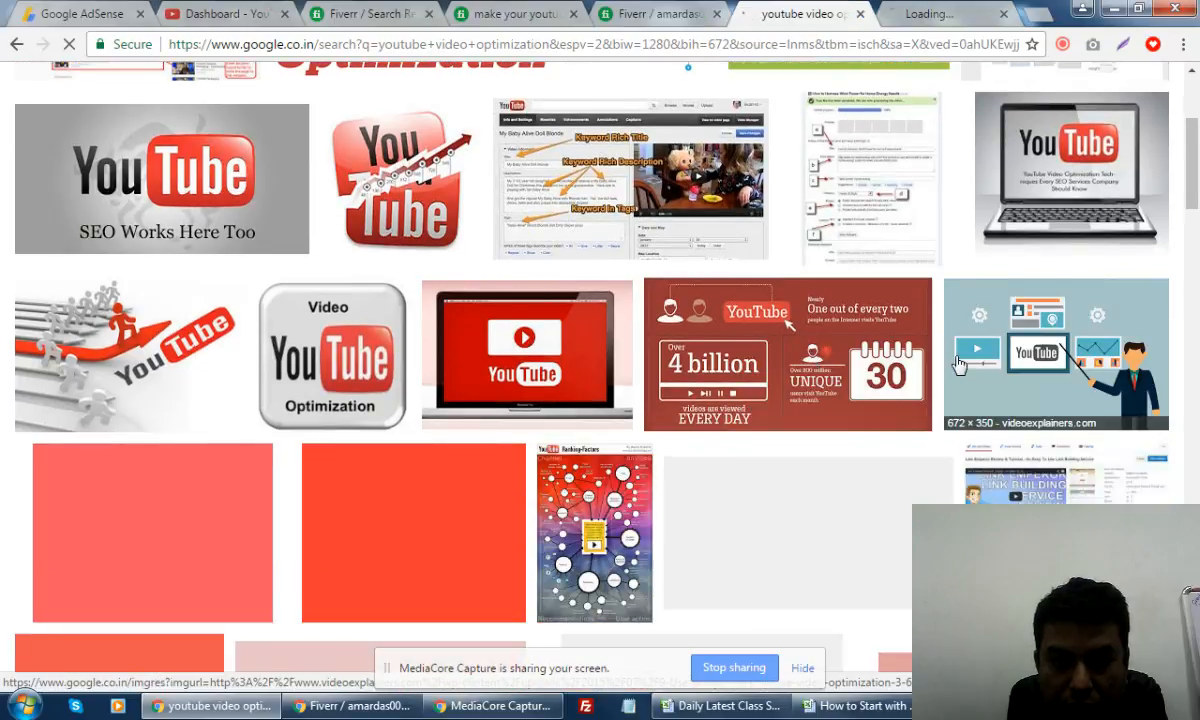
{"action": "scroll", "coordinate": [959, 365], "scroll_direction": "down", "scroll_amount": 4}
{"action": "scroll", "coordinate": [959, 365], "scroll_direction": "up", "scroll_amount": 2}
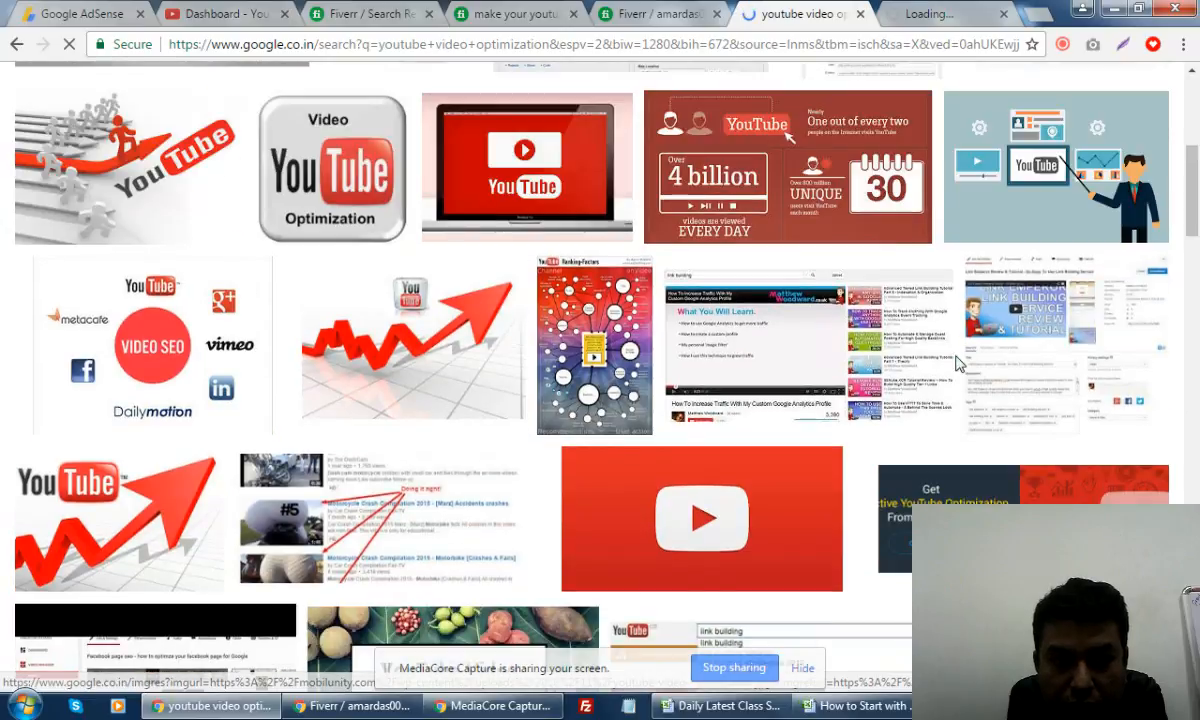
{"action": "scroll", "coordinate": [959, 365], "scroll_direction": "up", "scroll_amount": 2}
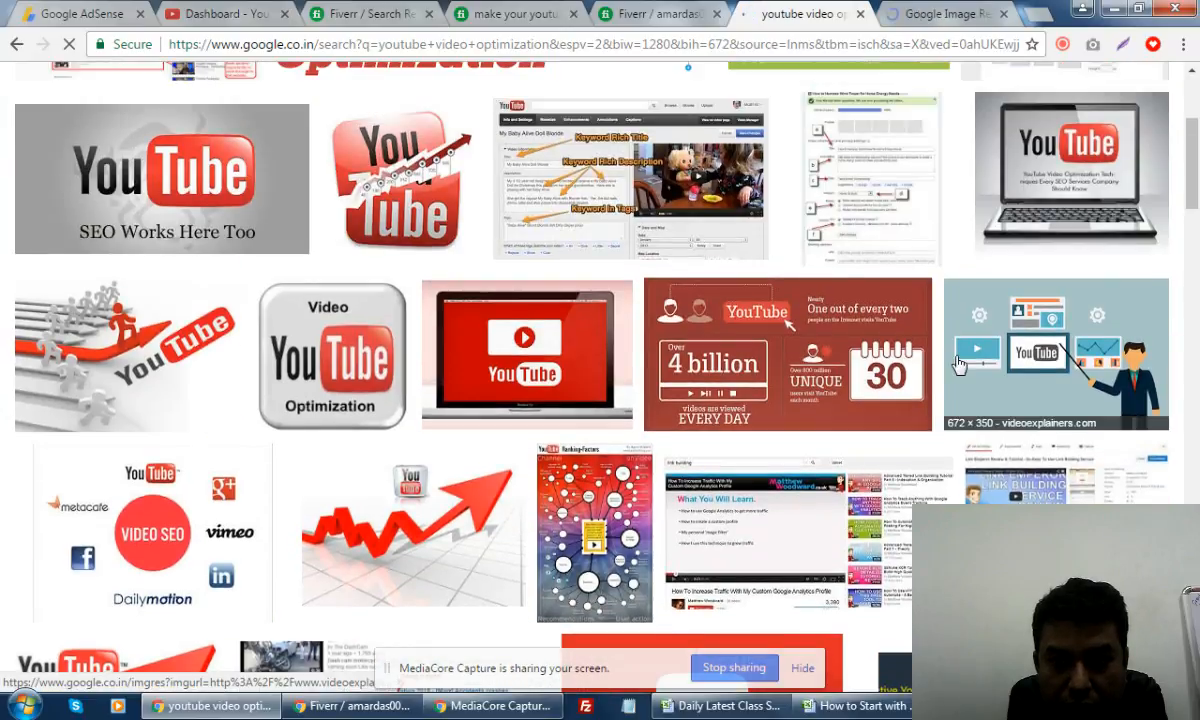
- Open the videoexplainers.com illustration of a presenter beside a YouTube screen in a separate tab and browse the image results for further pictures
{"action": "right_click", "coordinate": [1080, 364]}
{"action": "left_click", "coordinate": [1071, 369]}
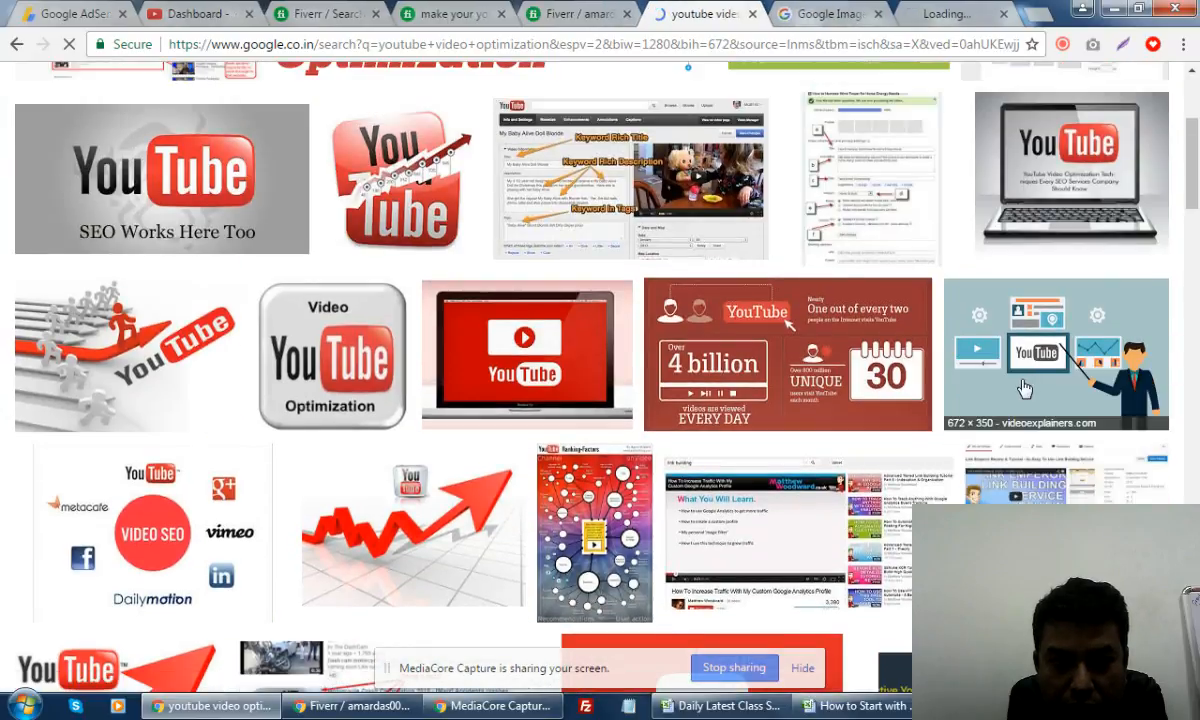
{"action": "scroll", "coordinate": [1025, 387], "scroll_direction": "down", "scroll_amount": 1}
{"action": "scroll", "coordinate": [1025, 387], "scroll_direction": "down", "scroll_amount": 6}
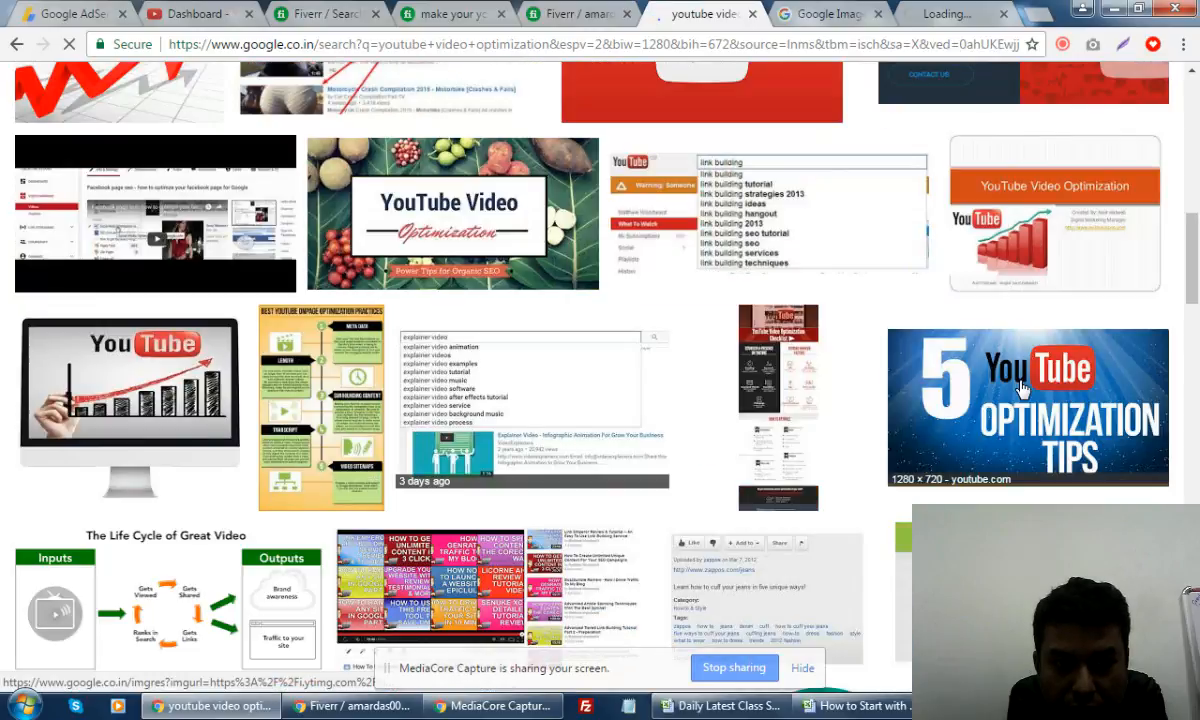
{"action": "scroll", "coordinate": [1020, 388], "scroll_direction": "down", "scroll_amount": 2}
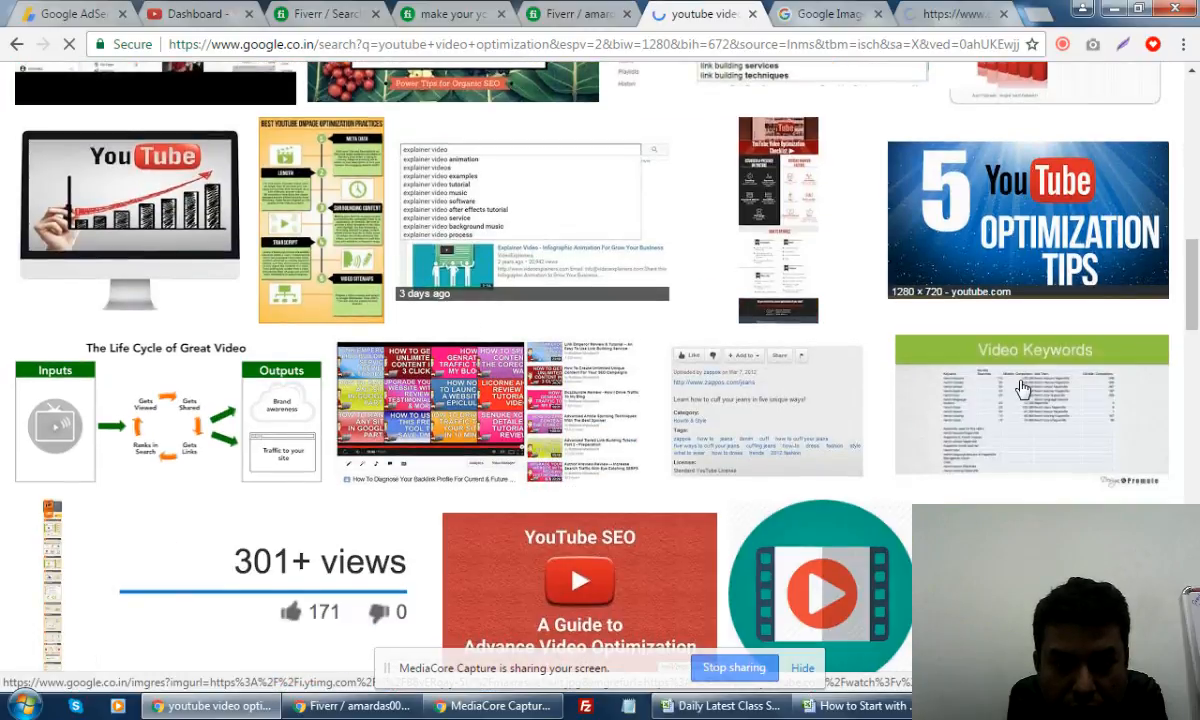
{"action": "scroll", "coordinate": [1020, 388], "scroll_direction": "down", "scroll_amount": 5}
{"action": "scroll", "coordinate": [1022, 389], "scroll_direction": "down", "scroll_amount": 4}
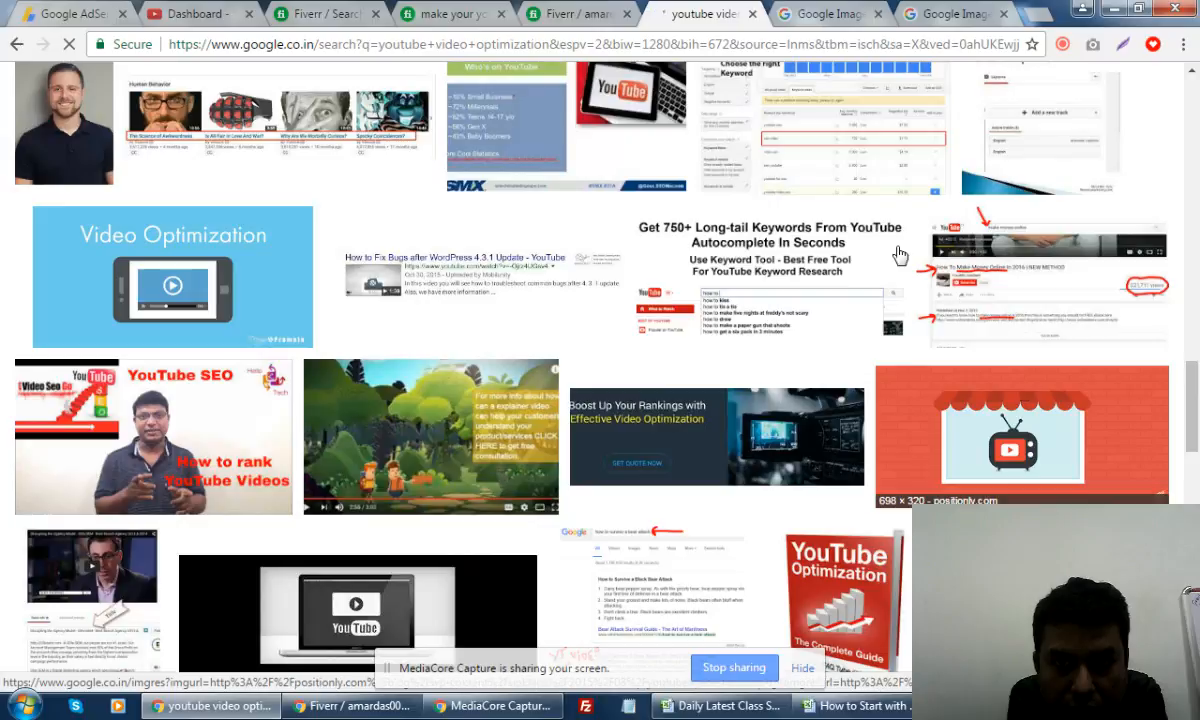
- Open the red "4 billion" infographic at full size and save it to the Desktop as the PNG image Youtube-Facts
{"action": "left_click", "coordinate": [822, 12]}
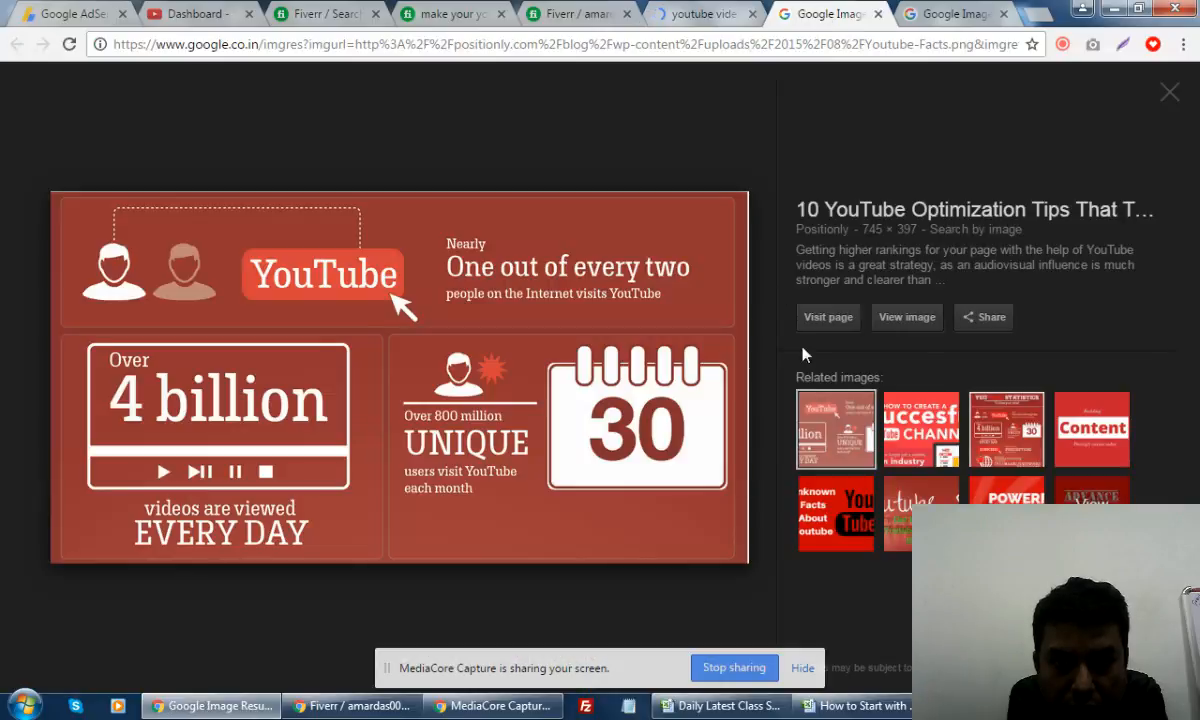
{"action": "left_click", "coordinate": [920, 320]}
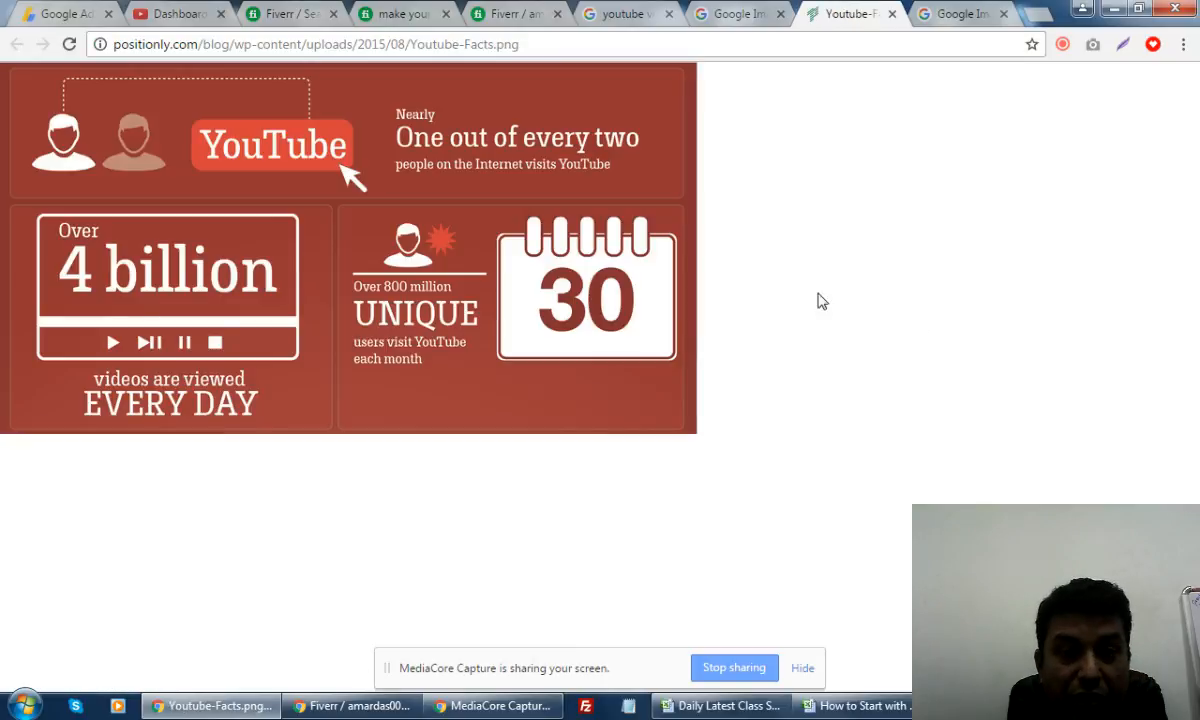
{"action": "right_click", "coordinate": [482, 290]}
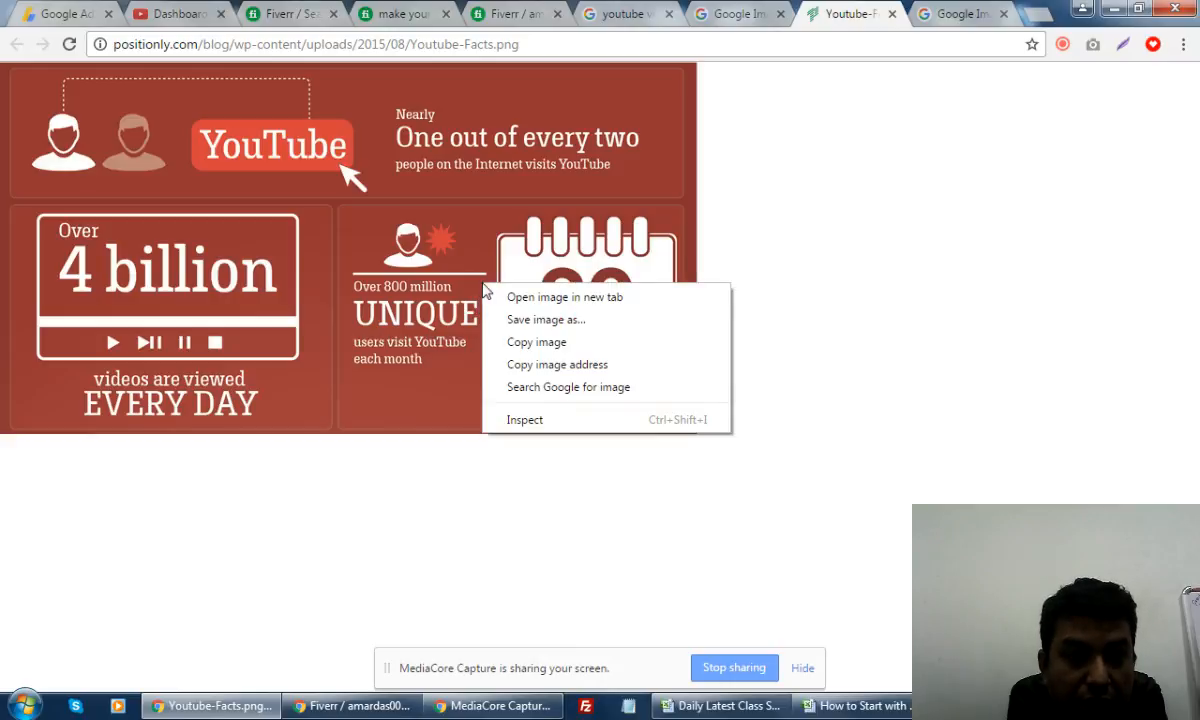
{"action": "left_click", "coordinate": [558, 320]}
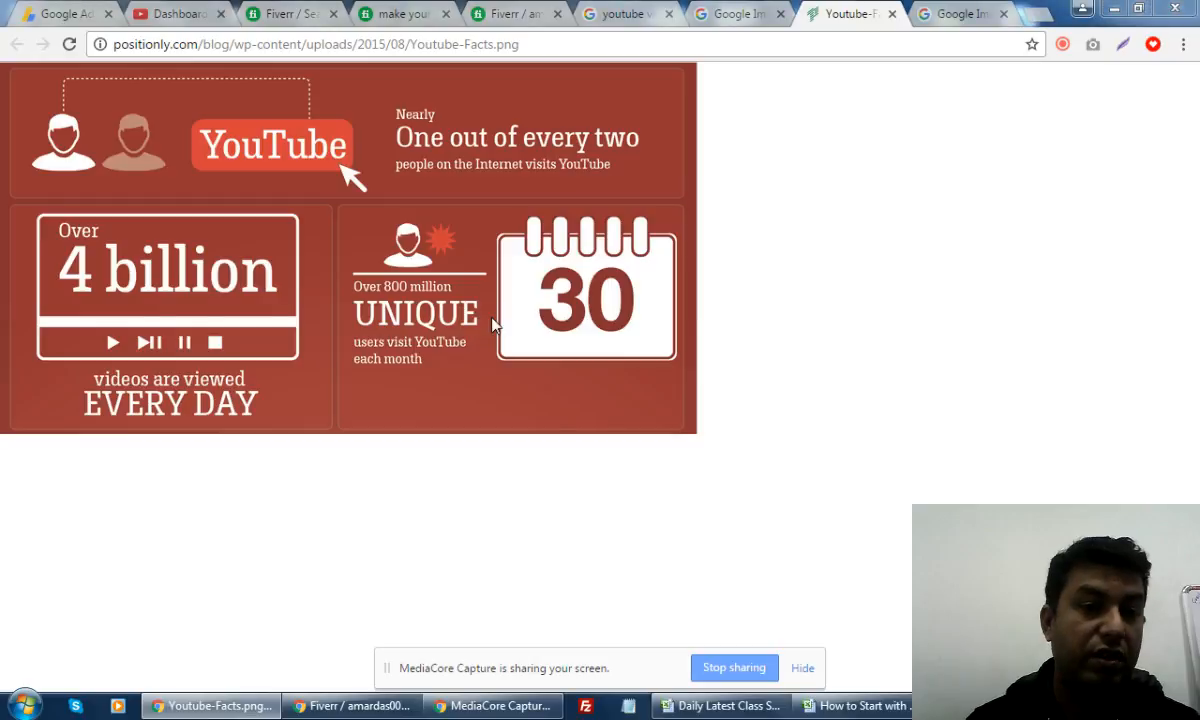
{"action": "key", "text": "ctrl+s"}
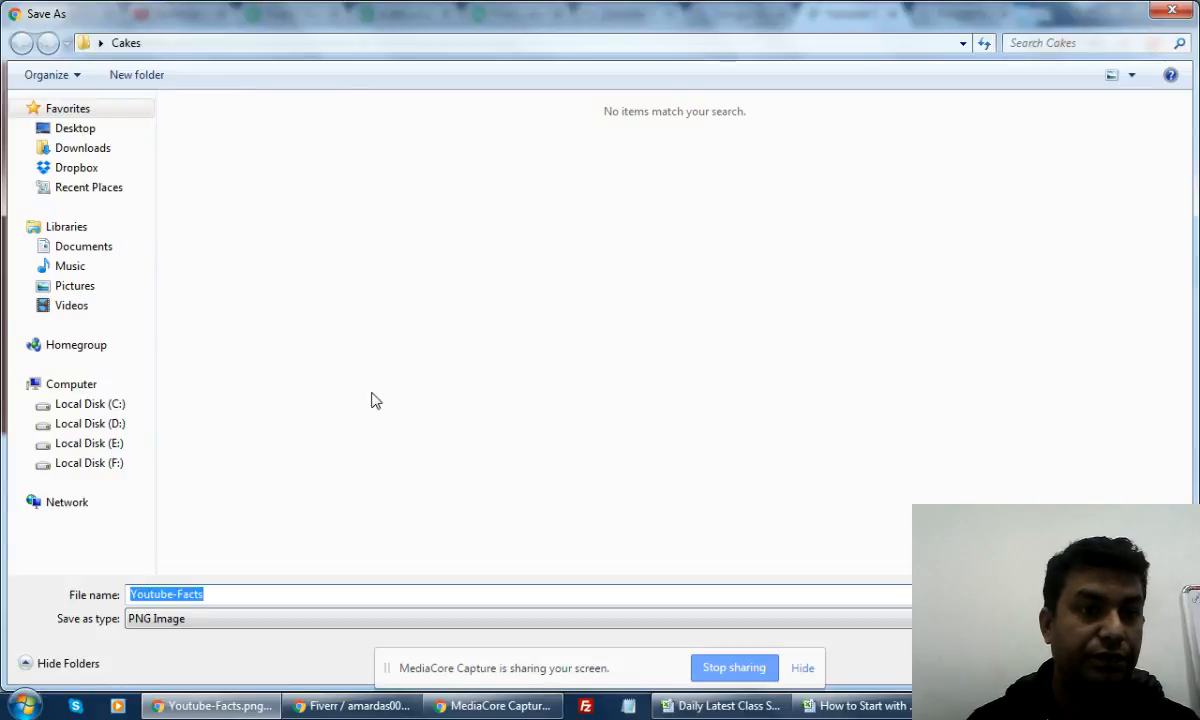
{"action": "left_click", "coordinate": [78, 128]}
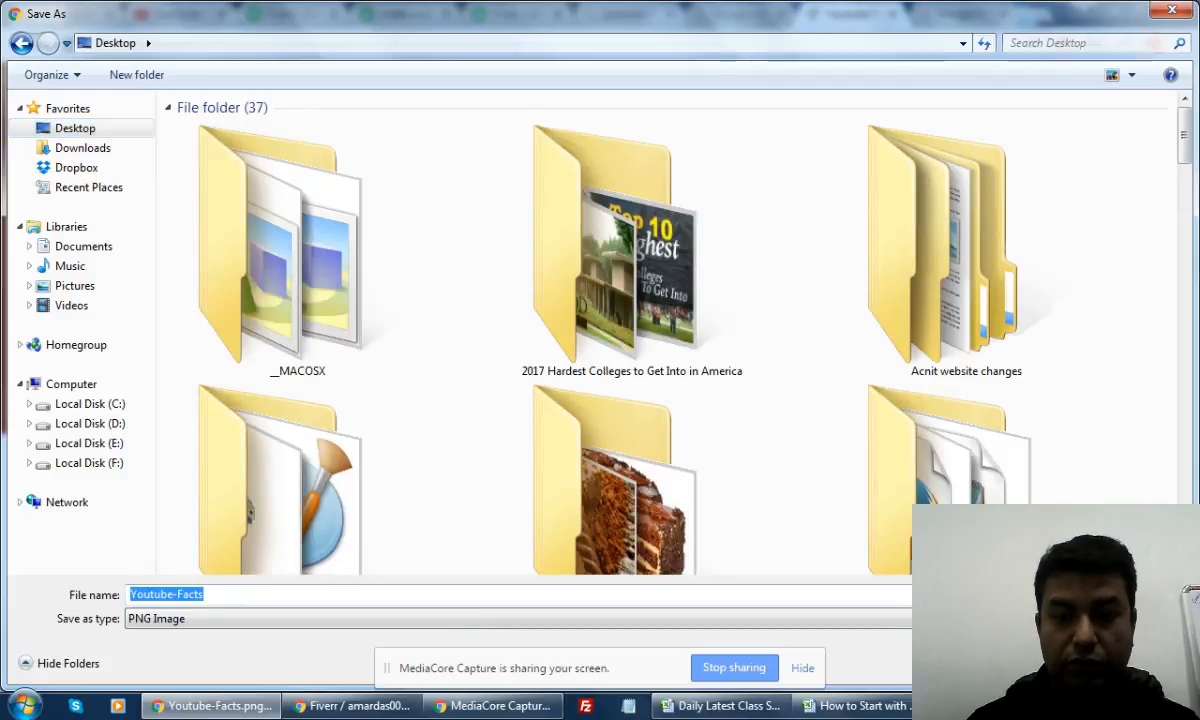
{"action": "key", "text": "Return"}
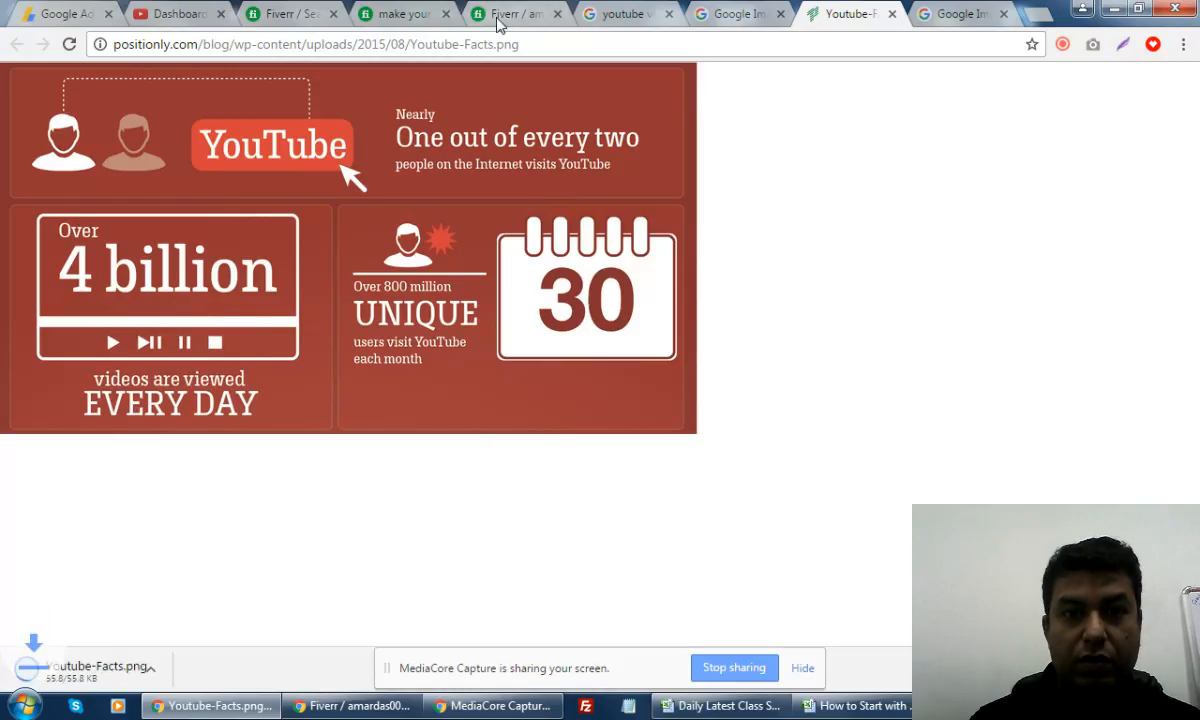
- Return to the Fiverr gig gallery and upload Youtube-Facts from the Desktop as the first gig photo
{"action": "left_click", "coordinate": [498, 20]}
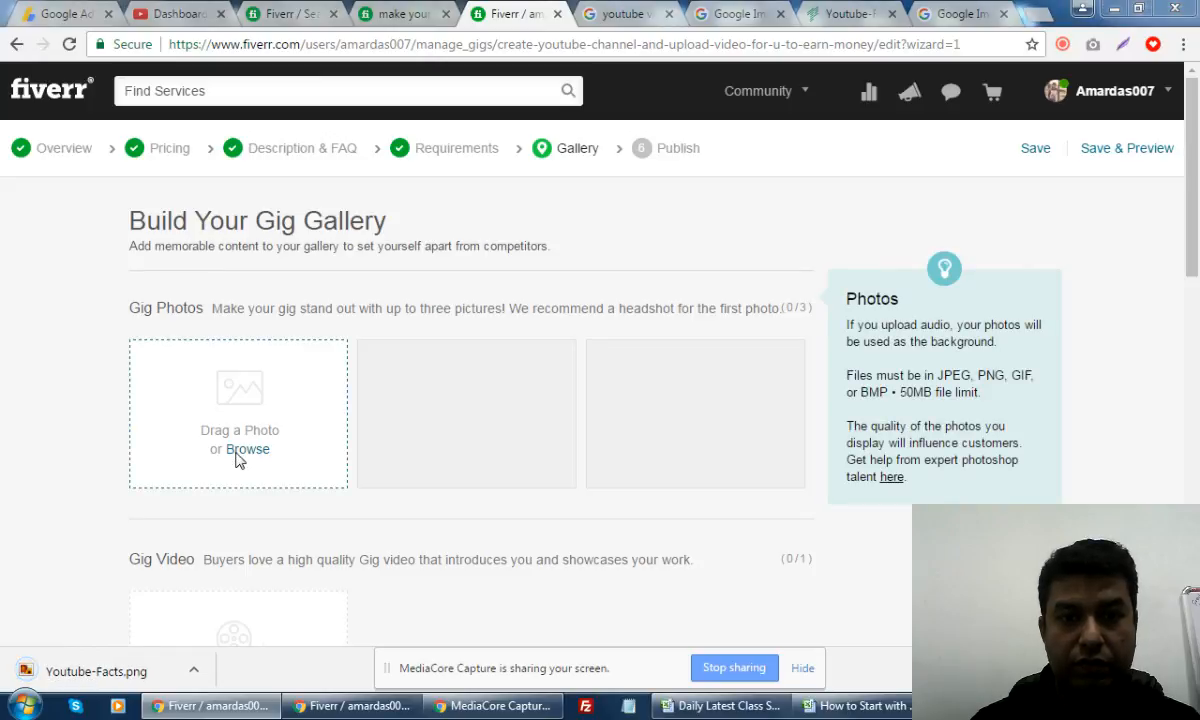
{"action": "left_click", "coordinate": [246, 450]}
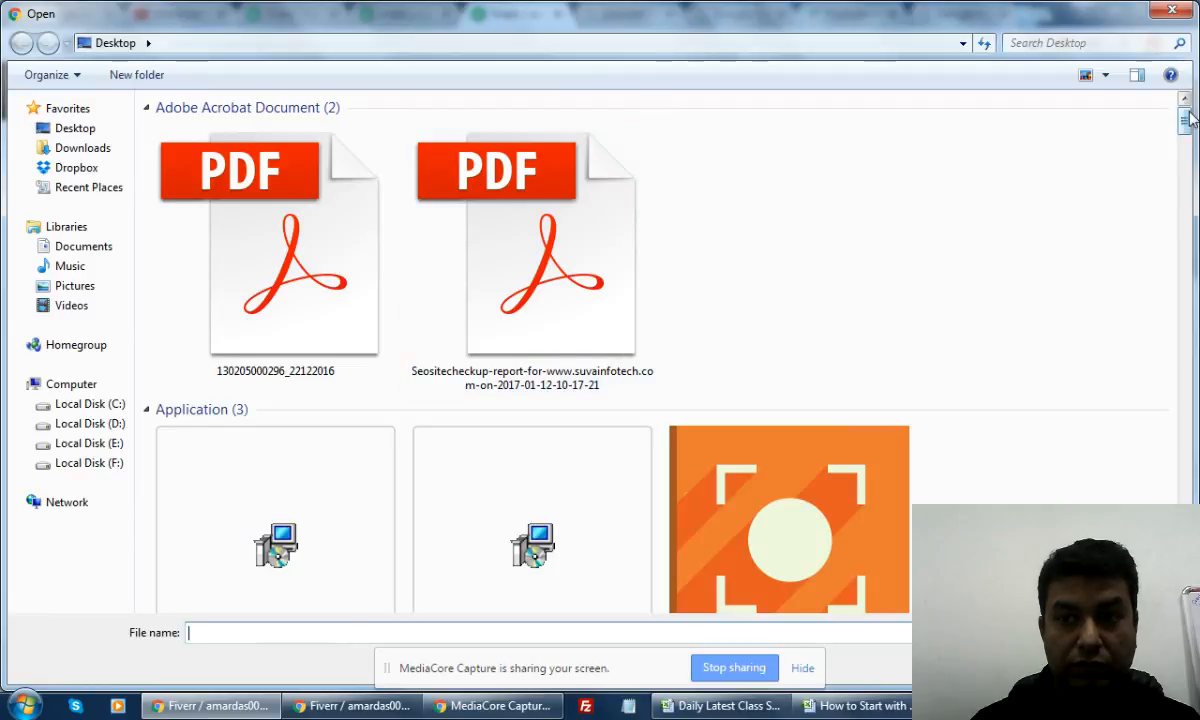
{"action": "left_click_drag", "start_coordinate": [1187, 122], "coordinate": [1187, 440]}
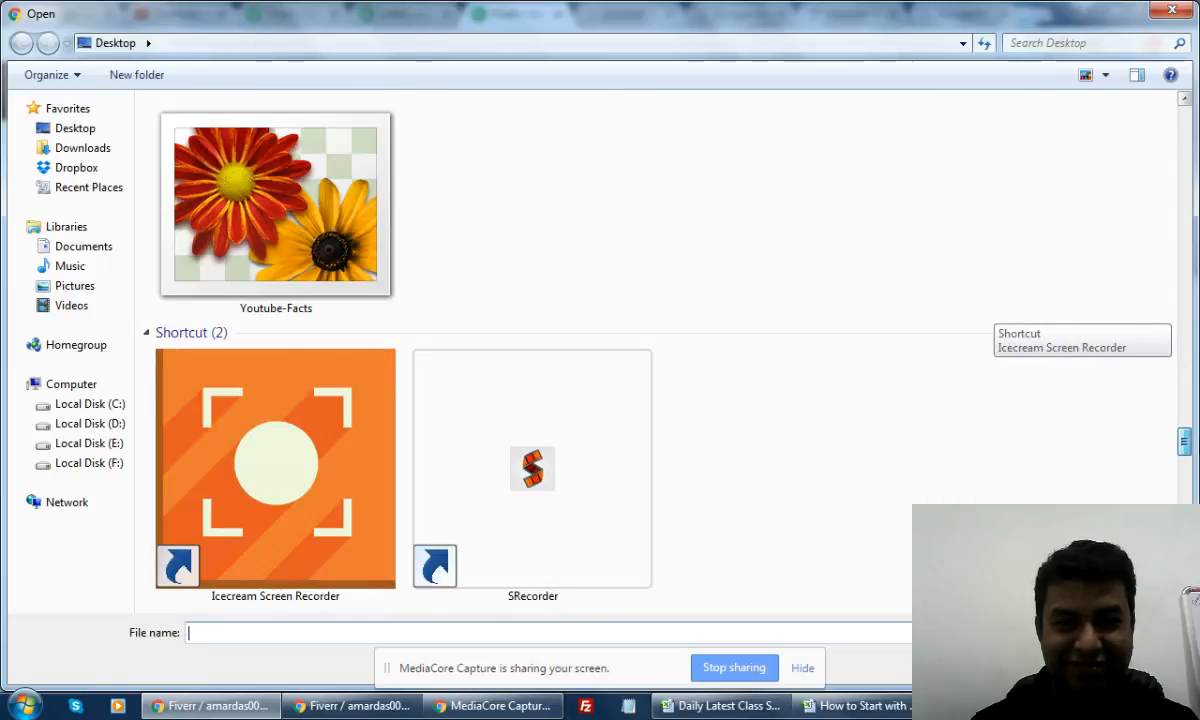
{"action": "left_click", "coordinate": [322, 250]}
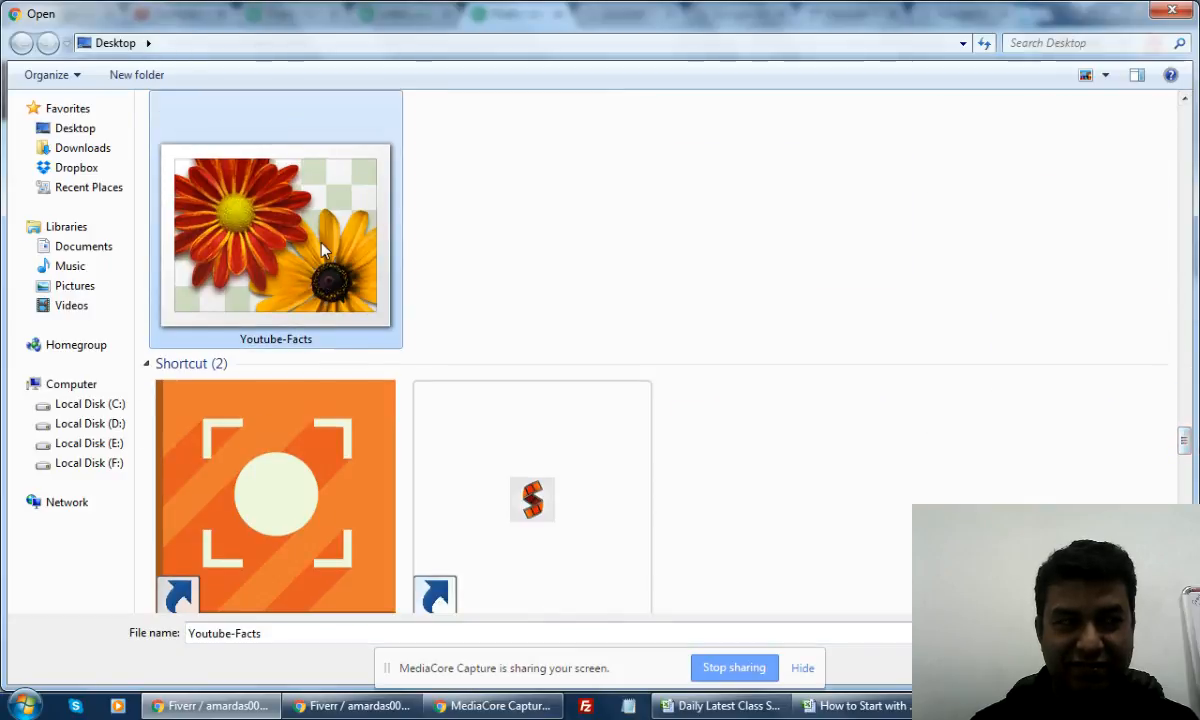
{"action": "double_click", "coordinate": [322, 245]}
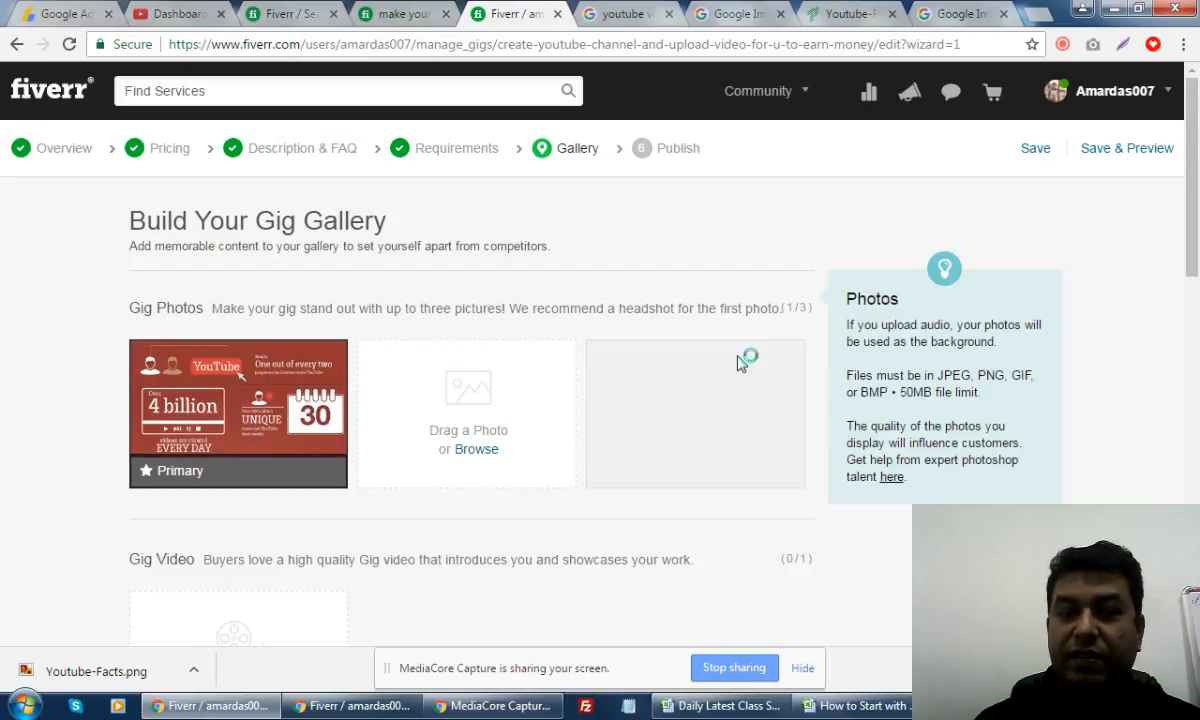
- Leave the remaining gallery sections empty, then save and continue to publish the gig
{"action": "scroll", "coordinate": [740, 362], "scroll_direction": "down", "scroll_amount": 5}
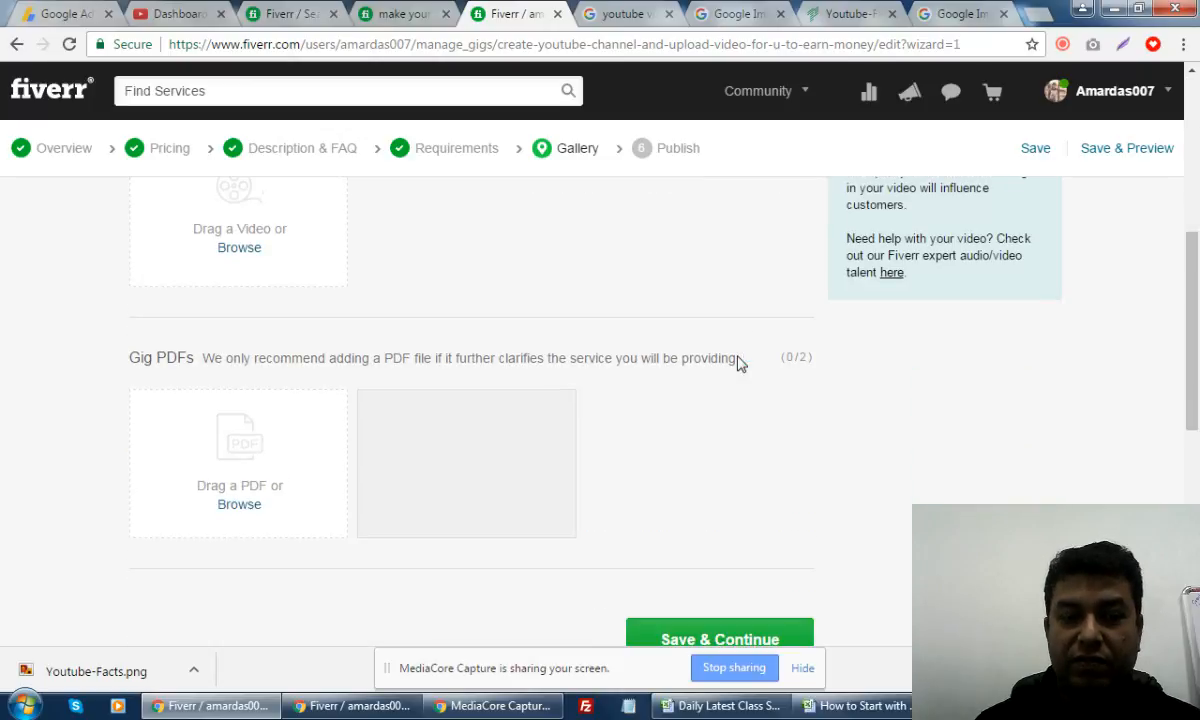
{"action": "scroll", "coordinate": [740, 362], "scroll_direction": "down", "scroll_amount": 2}
{"action": "scroll", "coordinate": [740, 362], "scroll_direction": "up", "scroll_amount": 3}
{"action": "scroll", "coordinate": [740, 362], "scroll_direction": "down", "scroll_amount": 3}
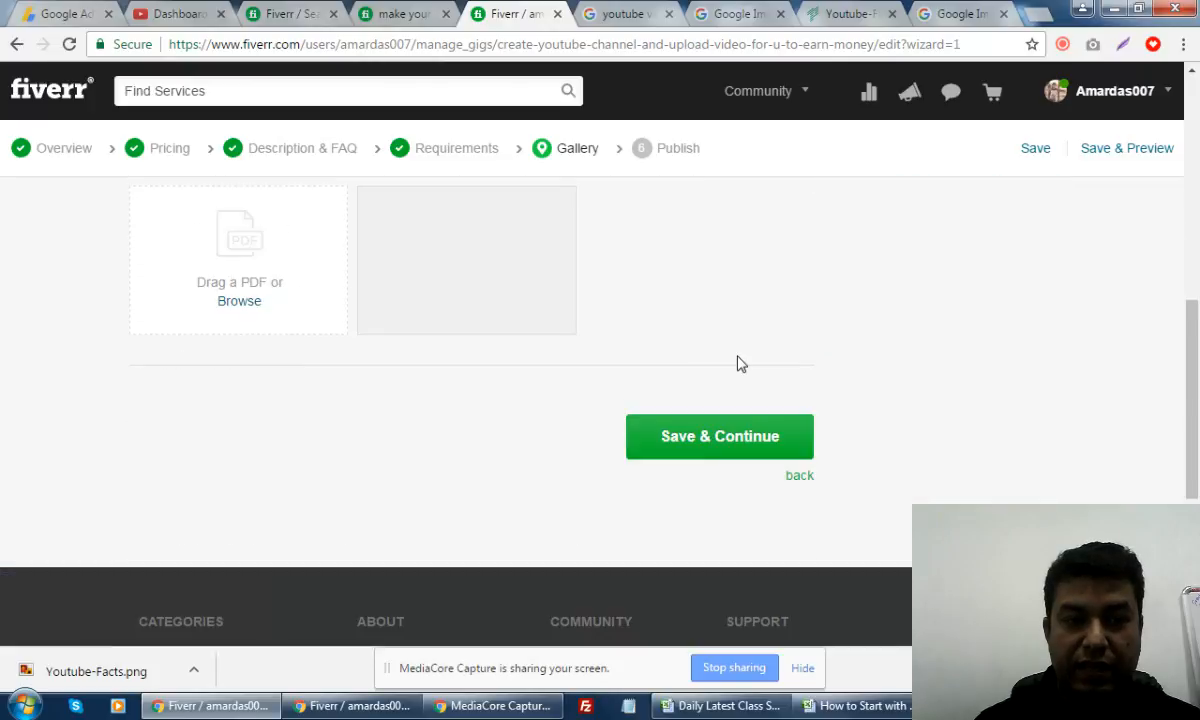
{"action": "left_click", "coordinate": [770, 436]}
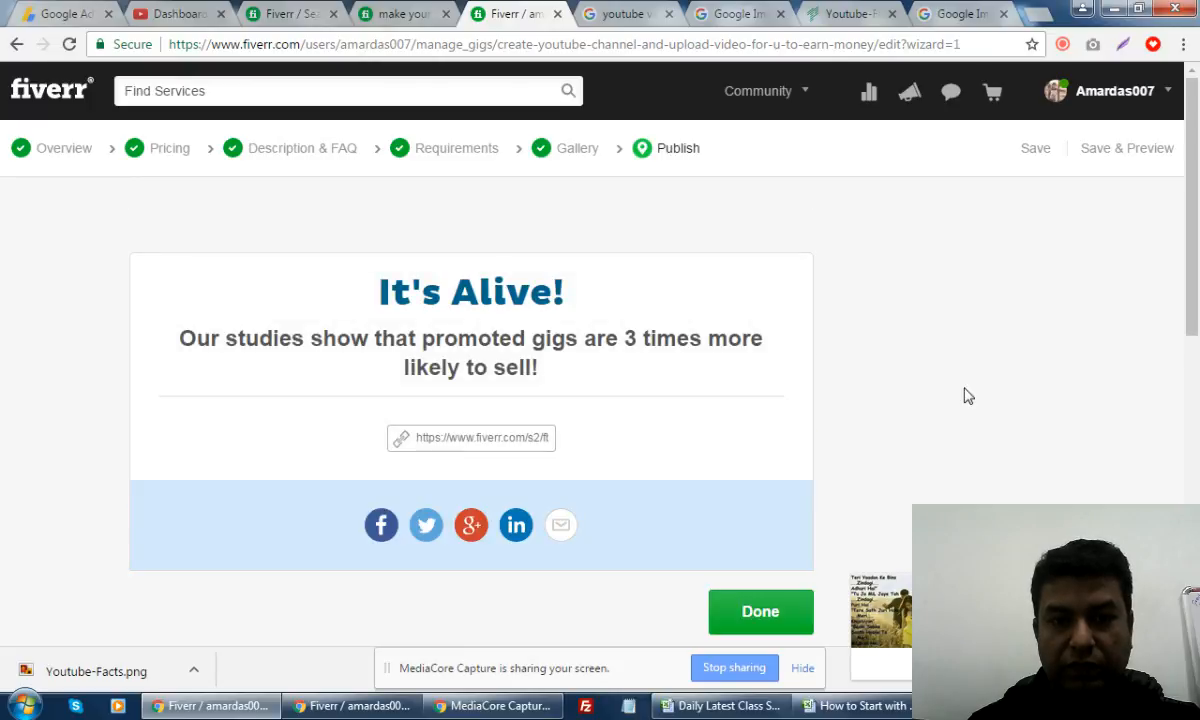
- Copy the published gig's share link and open it in a new browser tab
{"action": "left_click", "coordinate": [505, 446]}
{"action": "triple_click", "coordinate": [505, 445]}
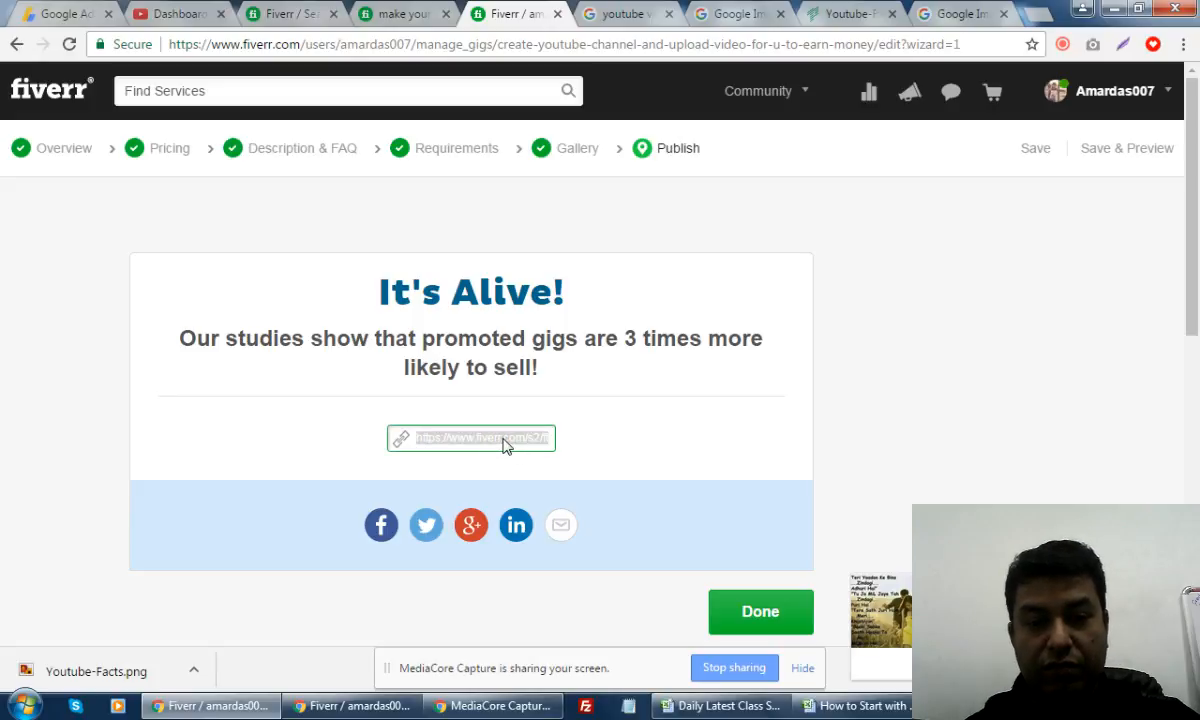
{"action": "left_click", "coordinate": [1040, 12]}
{"action": "type", "text": "https://www.fiverr.com/s2/fbd16f5291"}
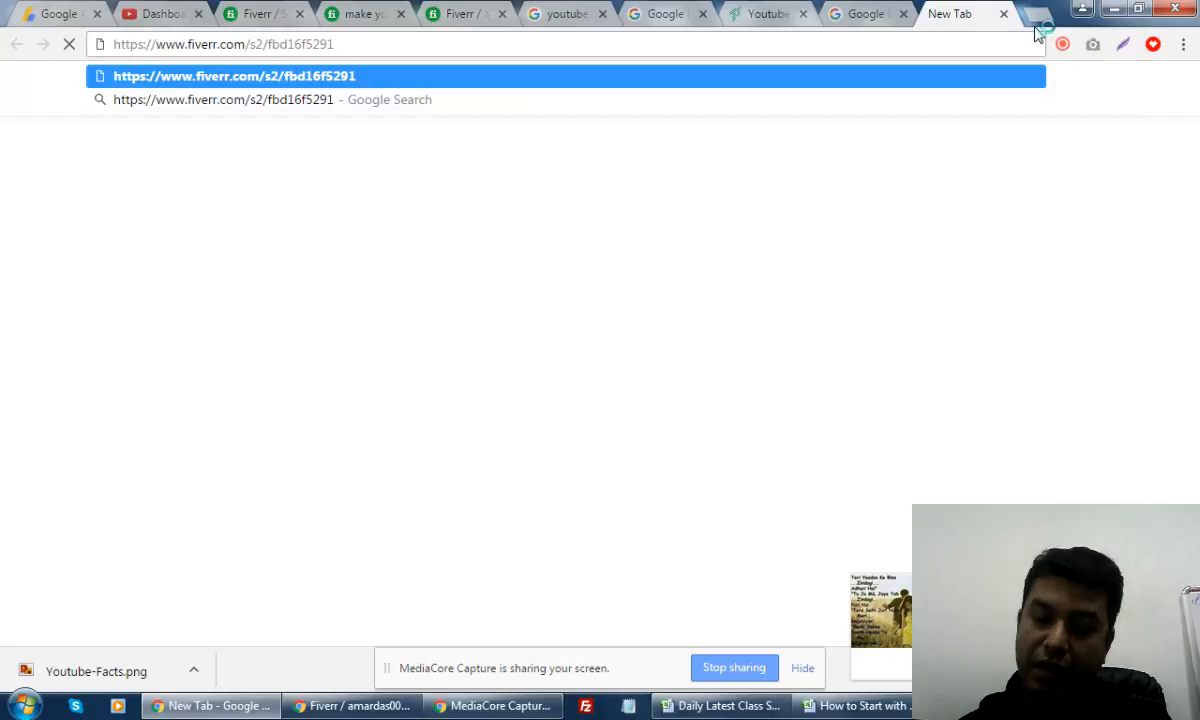
{"action": "key", "text": "Return"}
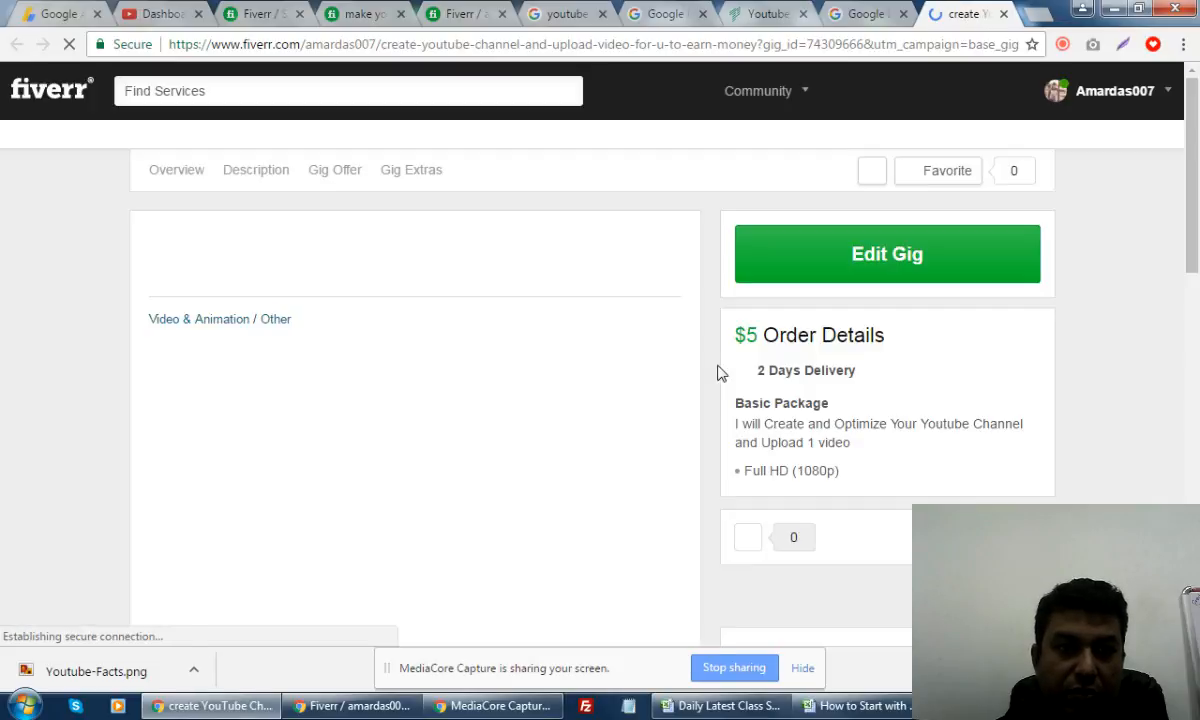
- Look over the published gig page, including its address, title, picture, order details, description and seller profile
{"action": "left_click_drag", "start_coordinate": [342, 44], "coordinate": [380, 44]}
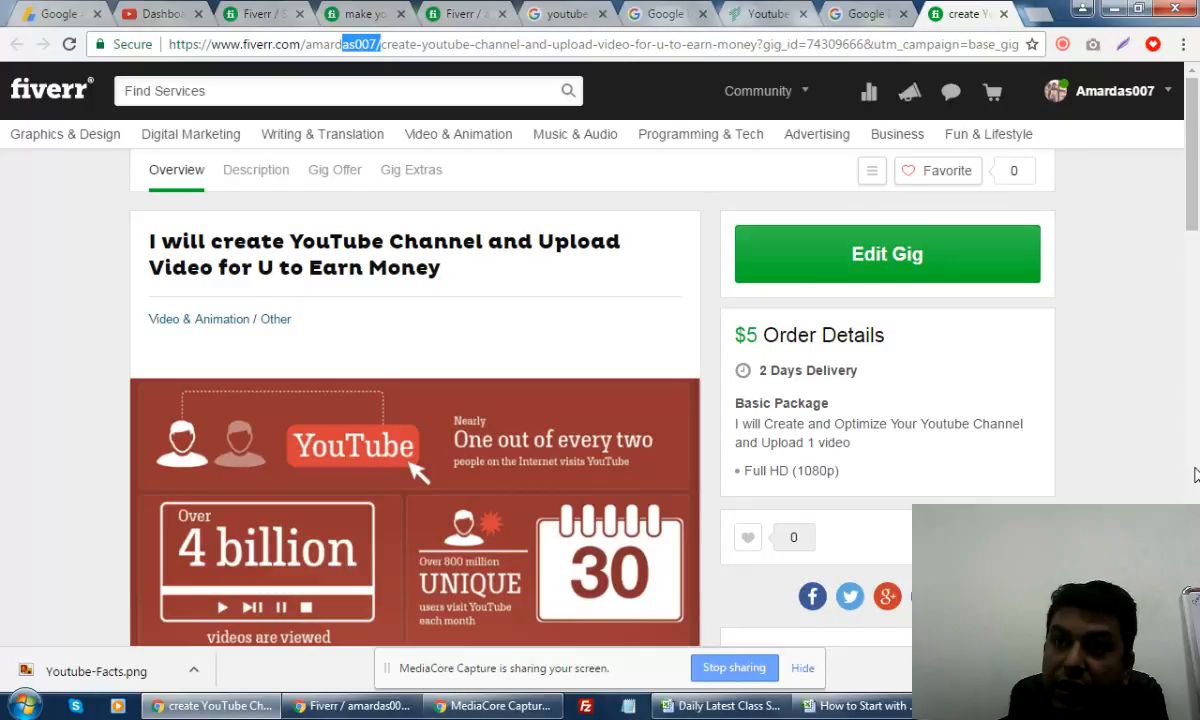
{"action": "scroll", "coordinate": [1193, 474], "scroll_direction": "down", "scroll_amount": 2}
{"action": "scroll", "coordinate": [1193, 474], "scroll_direction": "up", "scroll_amount": 1}
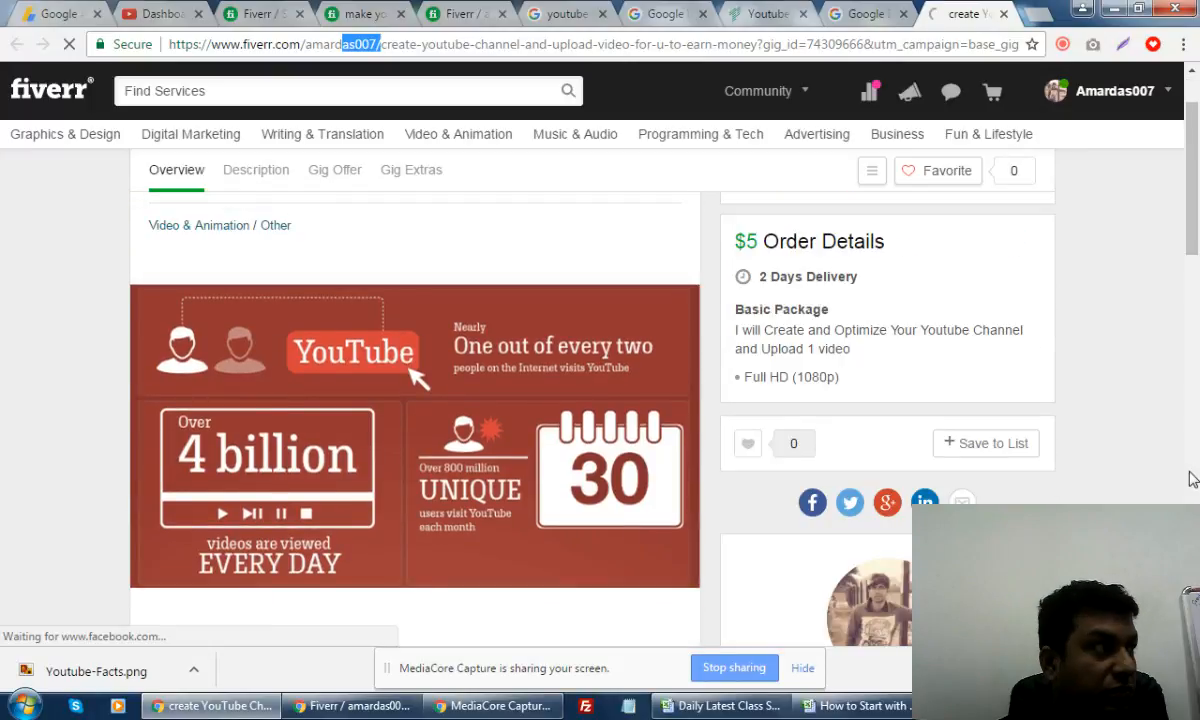
{"action": "scroll", "coordinate": [1190, 478], "scroll_direction": "up", "scroll_amount": 1}
{"action": "scroll", "coordinate": [1190, 478], "scroll_direction": "down", "scroll_amount": 2}
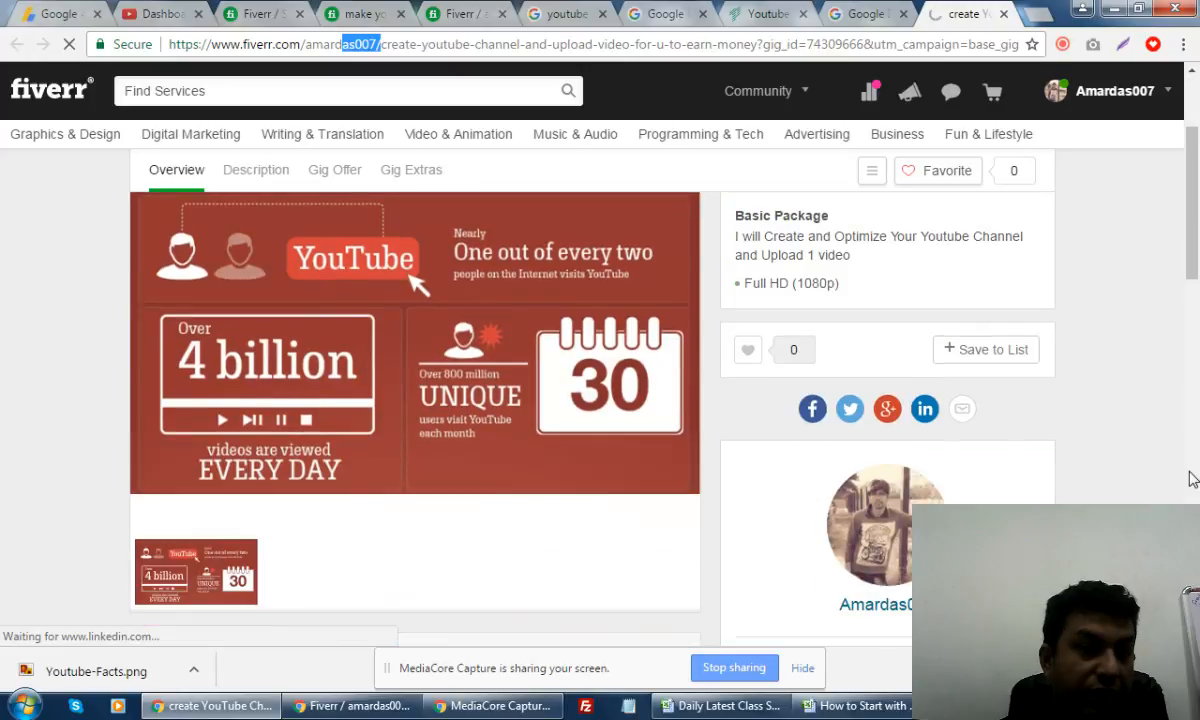
{"action": "scroll", "coordinate": [1190, 478], "scroll_direction": "down", "scroll_amount": 5}
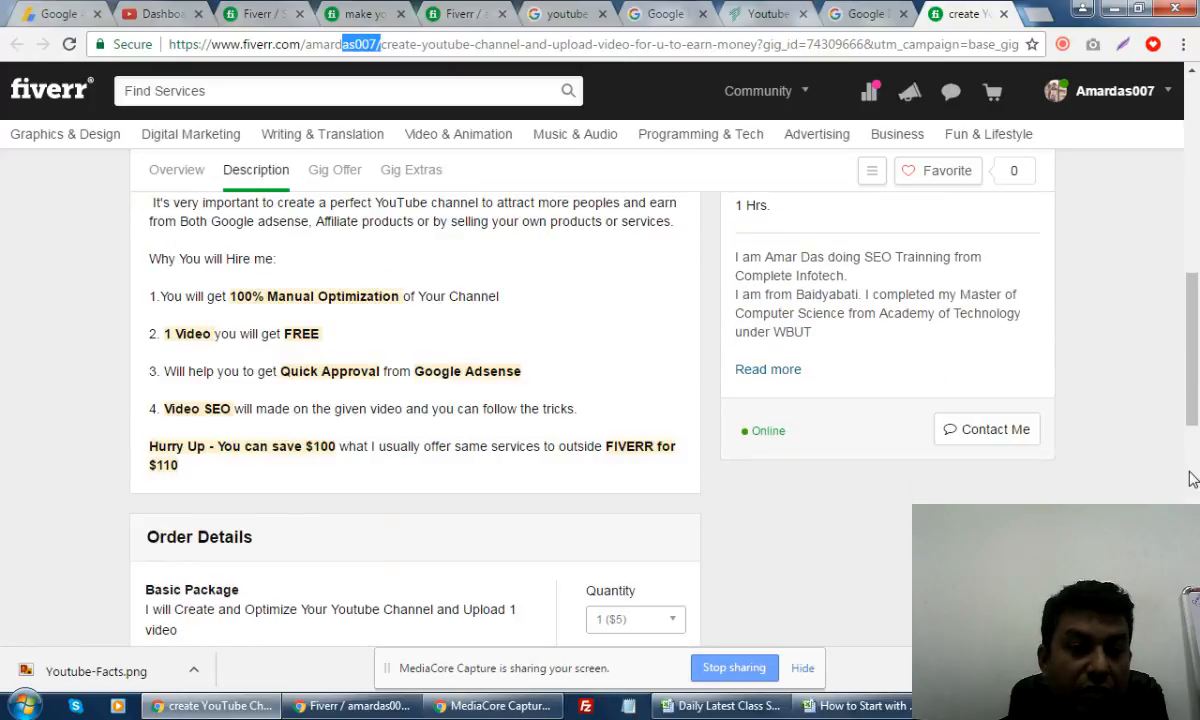
{"action": "scroll", "coordinate": [1190, 478], "scroll_direction": "down", "scroll_amount": 2}
{"action": "scroll", "coordinate": [1190, 478], "scroll_direction": "up", "scroll_amount": 4}
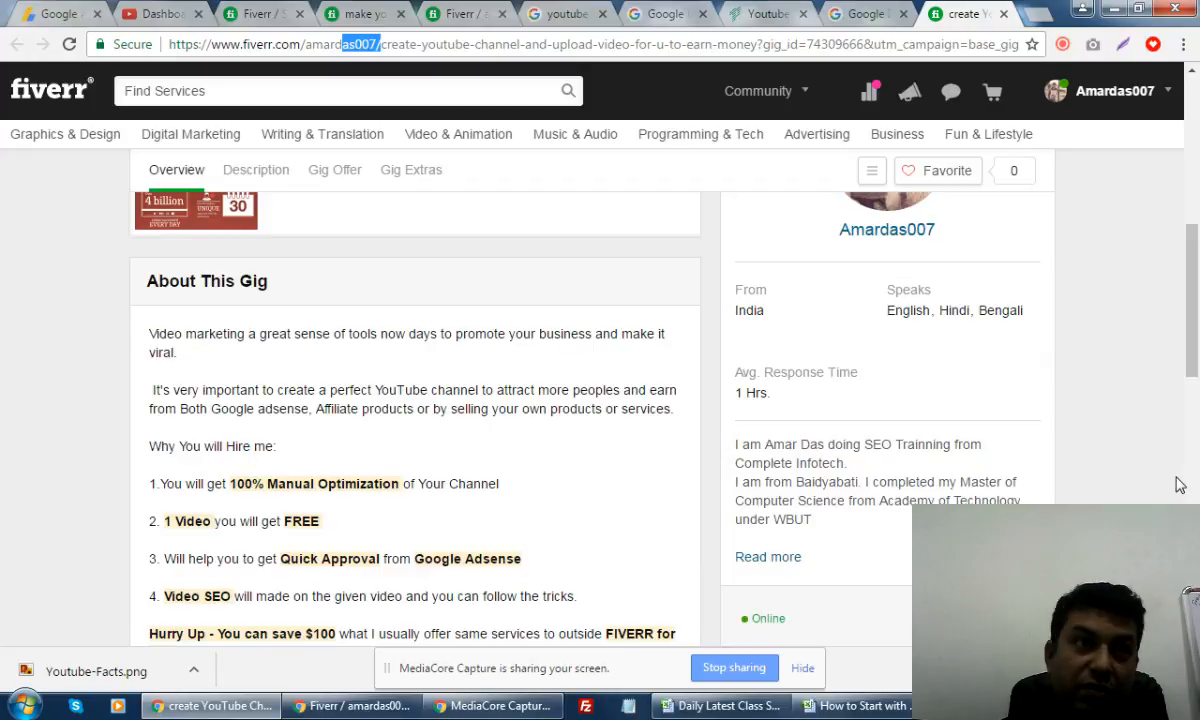
{"action": "scroll", "coordinate": [1178, 485], "scroll_direction": "up", "scroll_amount": 4}
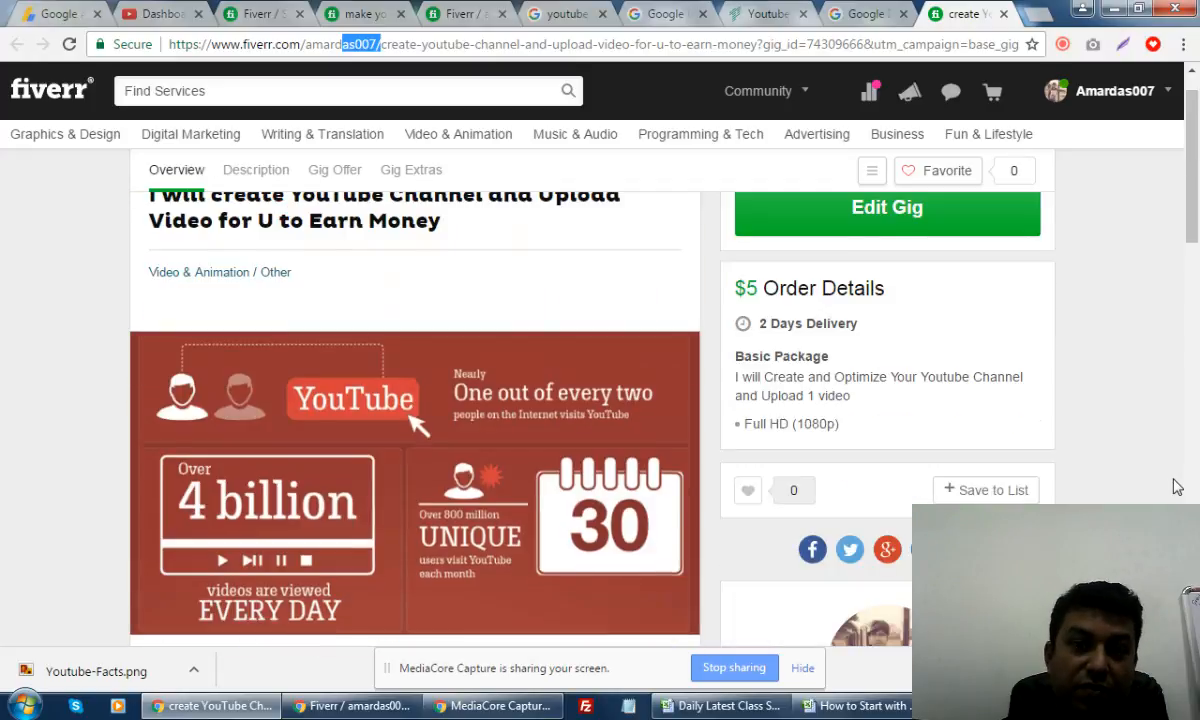
{"action": "scroll", "coordinate": [1178, 487], "scroll_direction": "down", "scroll_amount": 8}
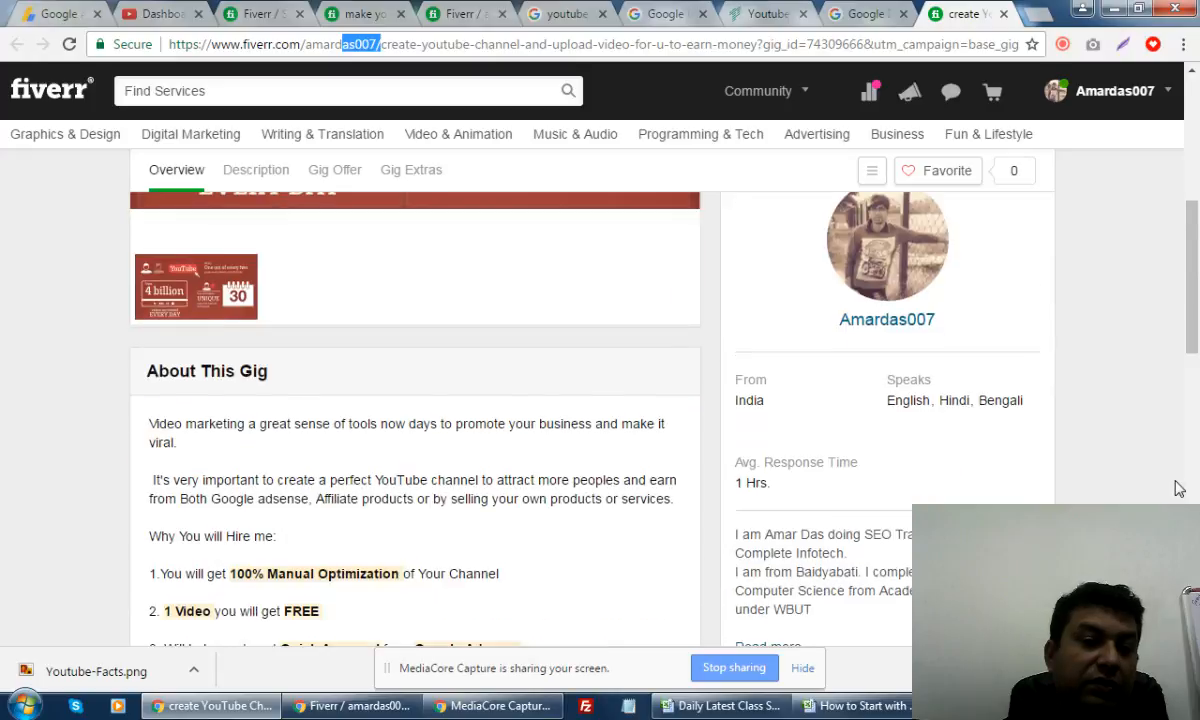
{"action": "scroll", "coordinate": [1178, 488], "scroll_direction": "up", "scroll_amount": 8}
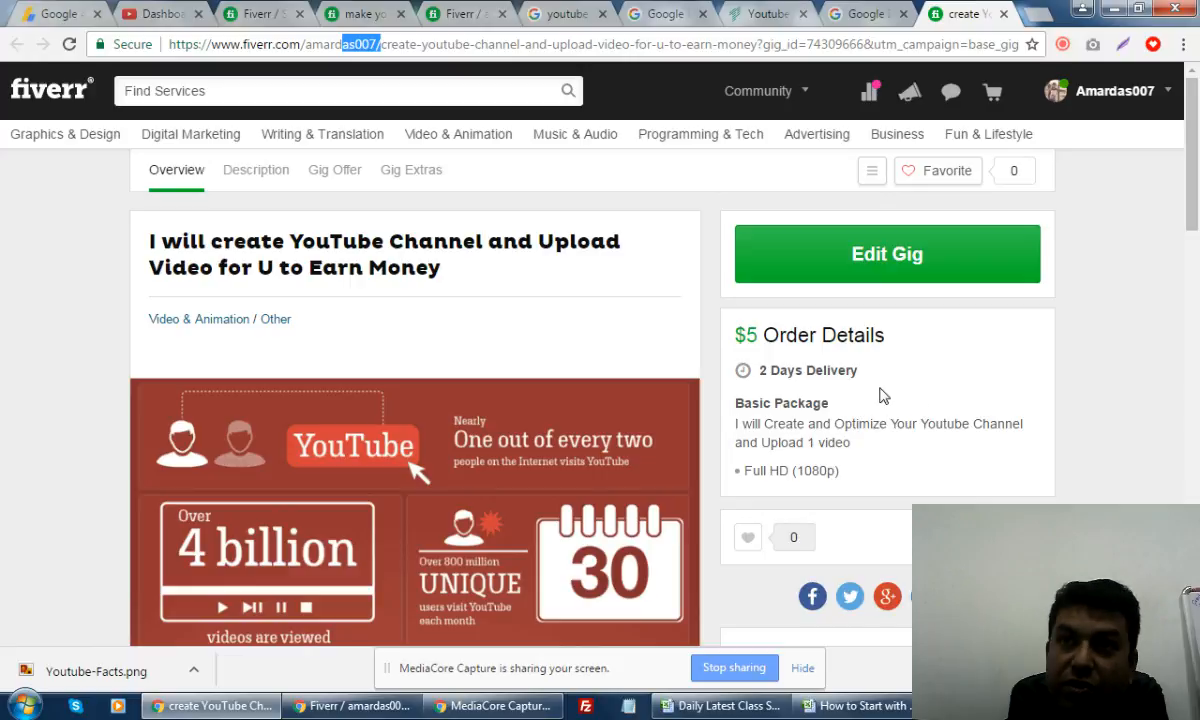
- Go through the gig's picture and "About This Gig" text again, then locate the social sharing options
{"action": "scroll", "coordinate": [880, 395], "scroll_direction": "down", "scroll_amount": 3}
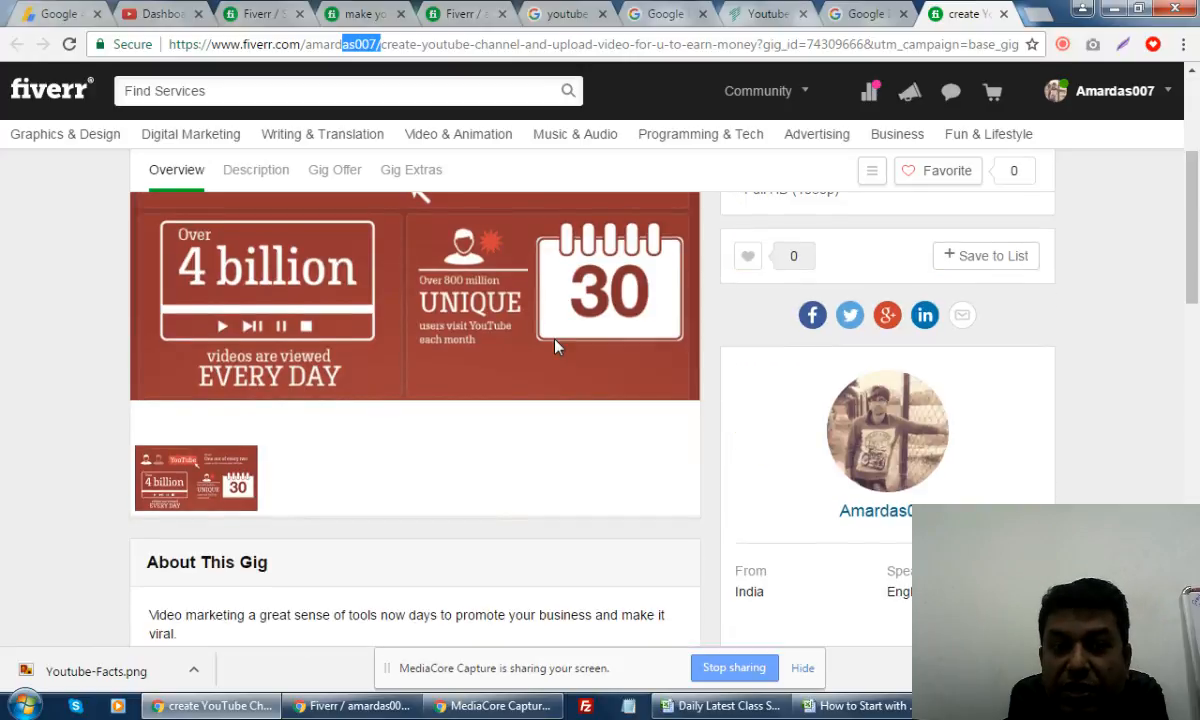
{"action": "scroll", "coordinate": [552, 370], "scroll_direction": "up", "scroll_amount": 3}
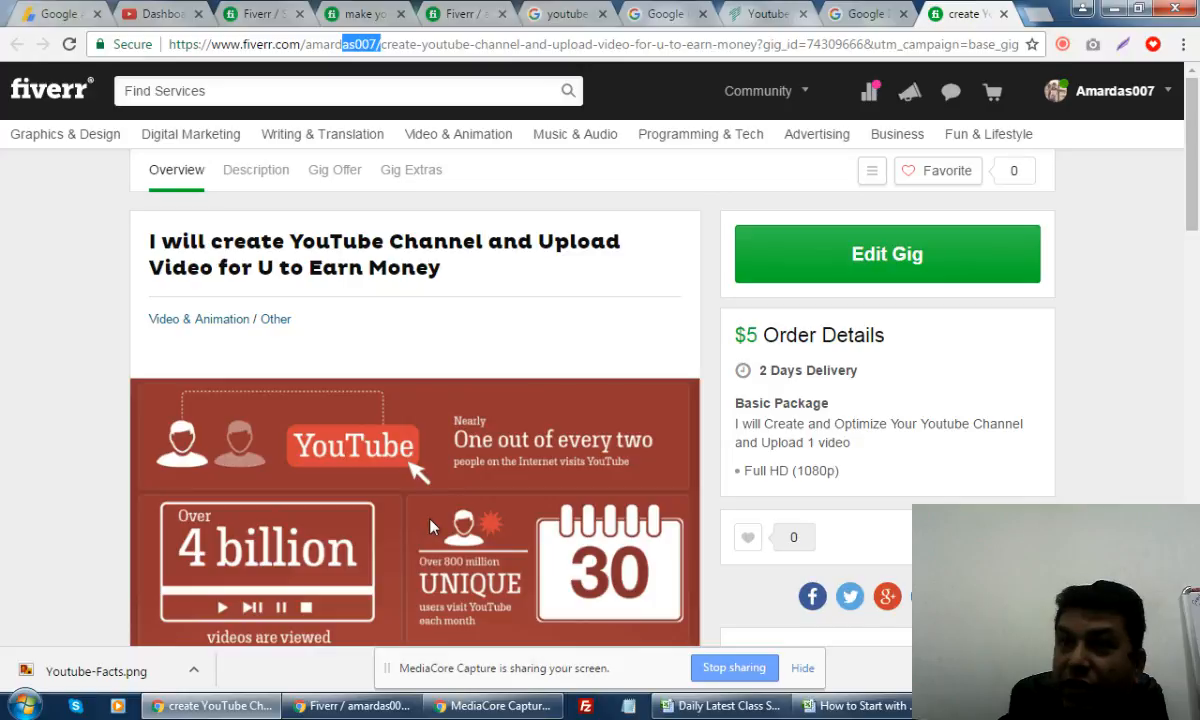
{"action": "scroll", "coordinate": [485, 356], "scroll_direction": "down", "scroll_amount": 5}
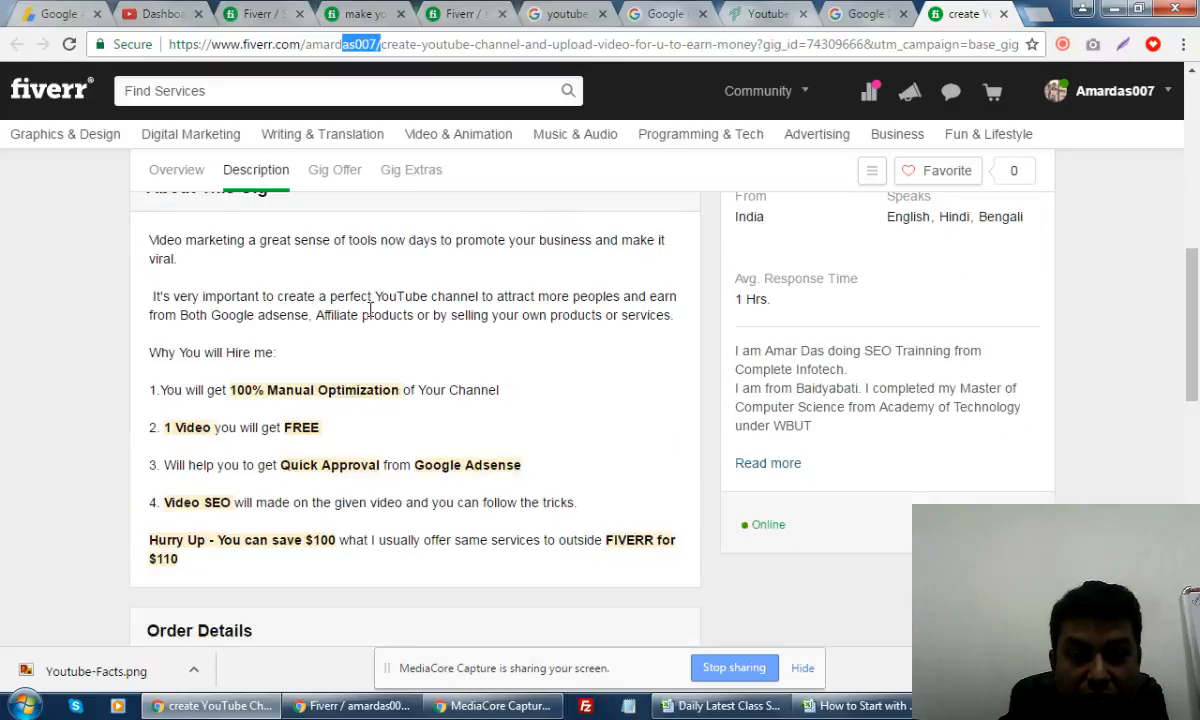
{"action": "left_click_drag", "start_coordinate": [362, 296], "coordinate": [393, 489]}
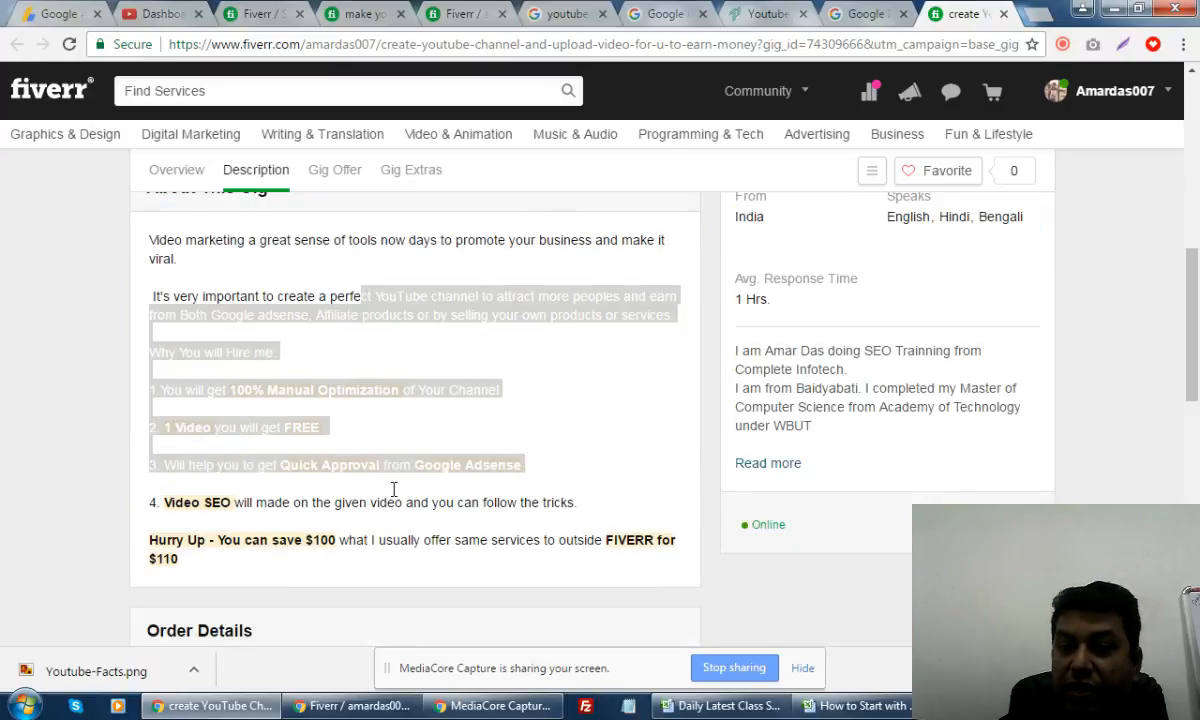
{"action": "scroll", "coordinate": [425, 412], "scroll_direction": "down", "scroll_amount": 4}
{"action": "scroll", "coordinate": [428, 415], "scroll_direction": "up", "scroll_amount": 9}
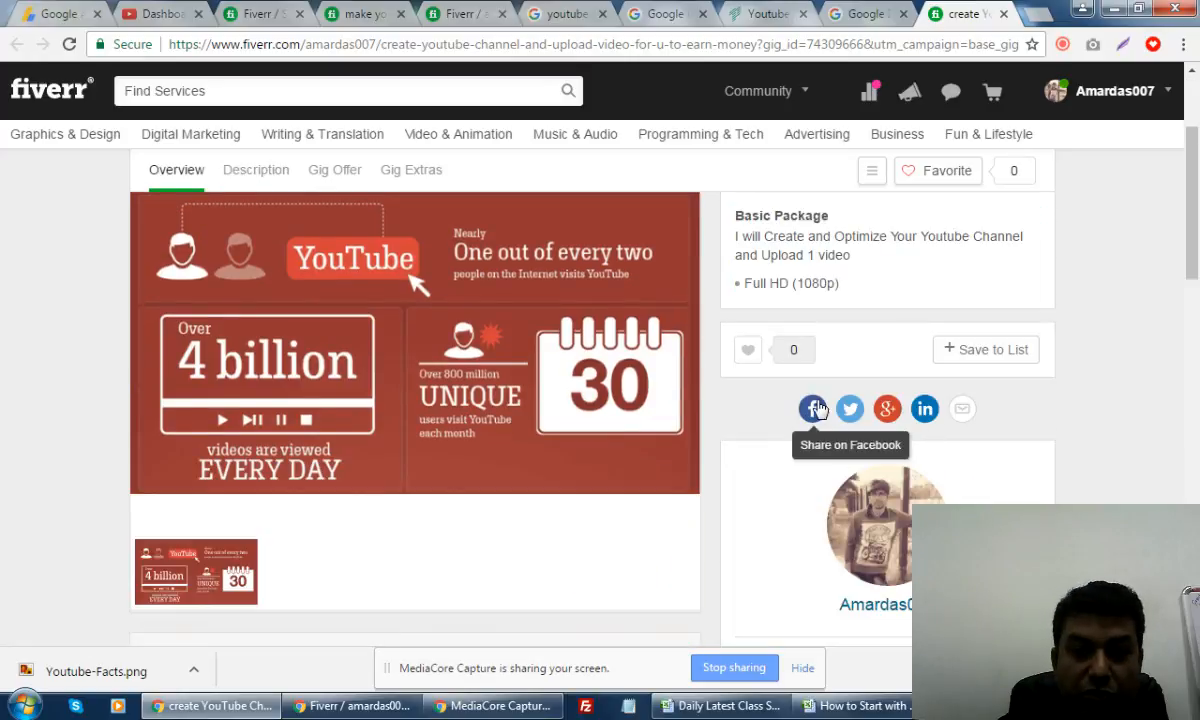
- Select the published gig's full web address, then search the site's services for "content writing"
{"action": "left_click", "coordinate": [410, 48]}
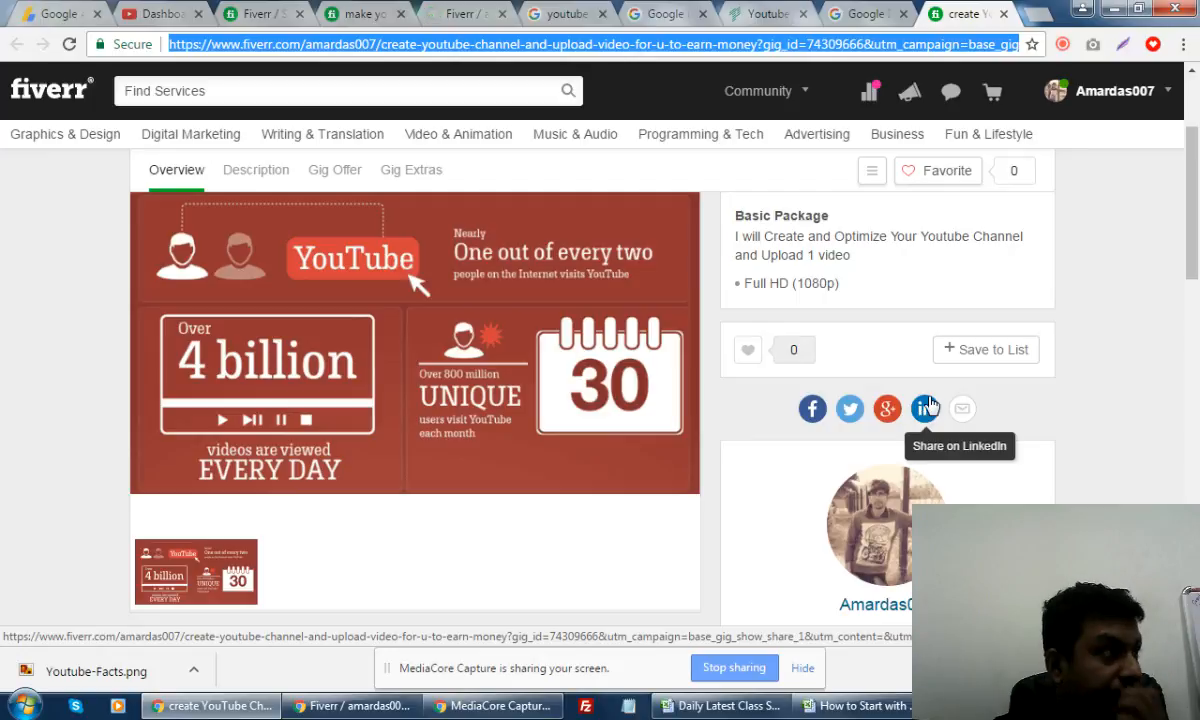
{"action": "scroll", "coordinate": [1115, 313], "scroll_direction": "up", "scroll_amount": 2}
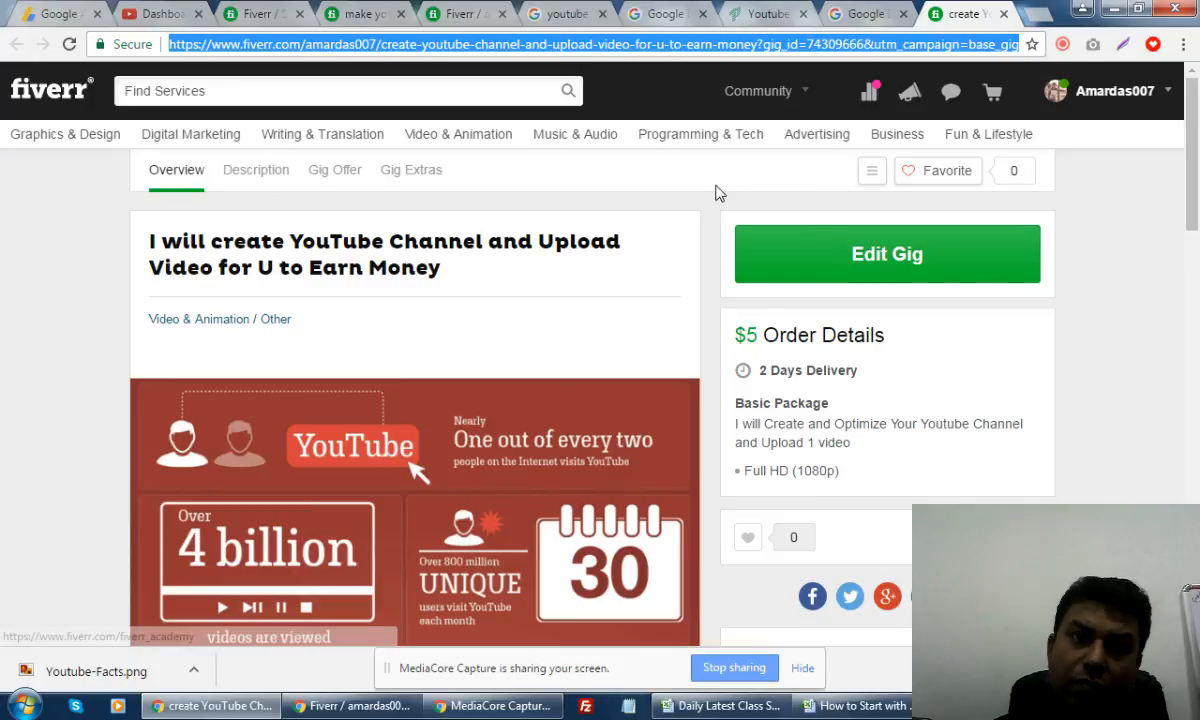
{"action": "left_click", "coordinate": [336, 91]}
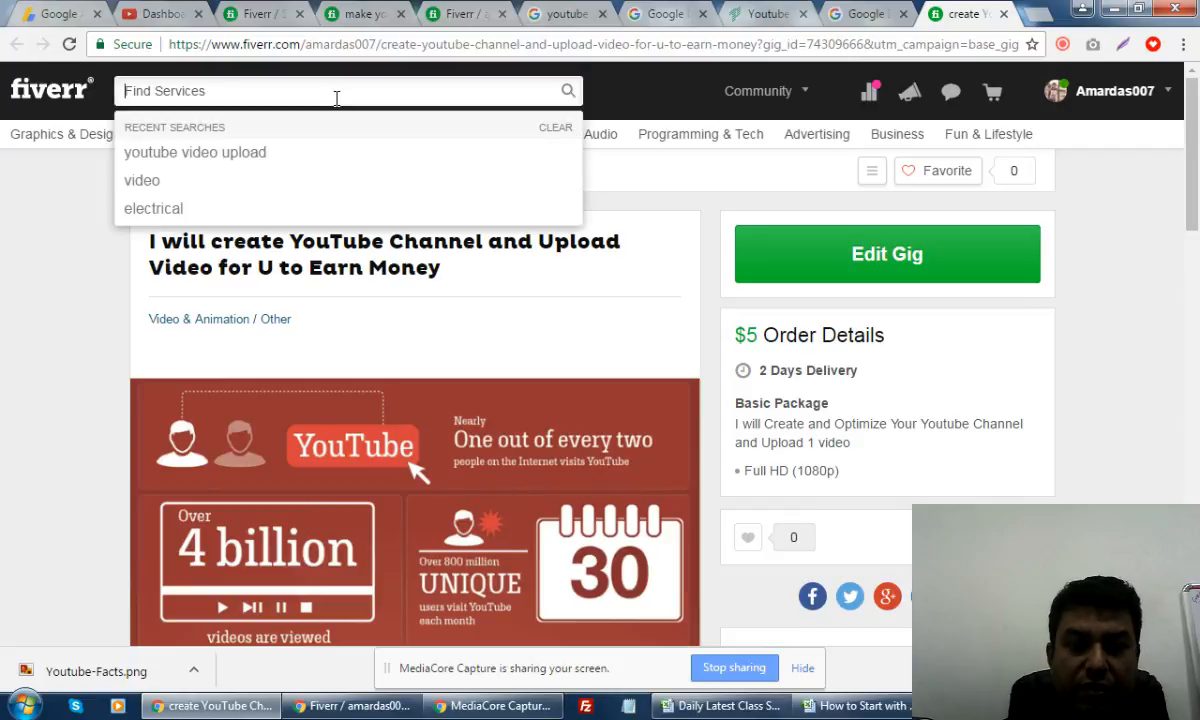
{"action": "type", "text": "conten"}
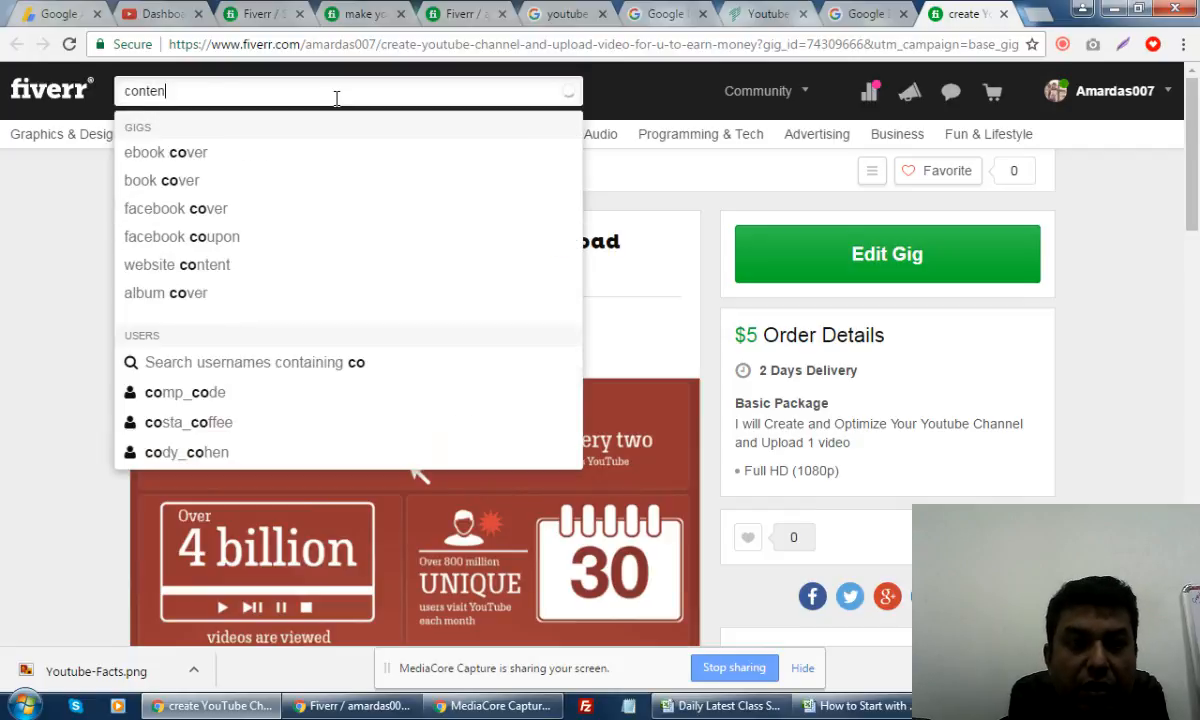
{"action": "type", "text": "t writing"}
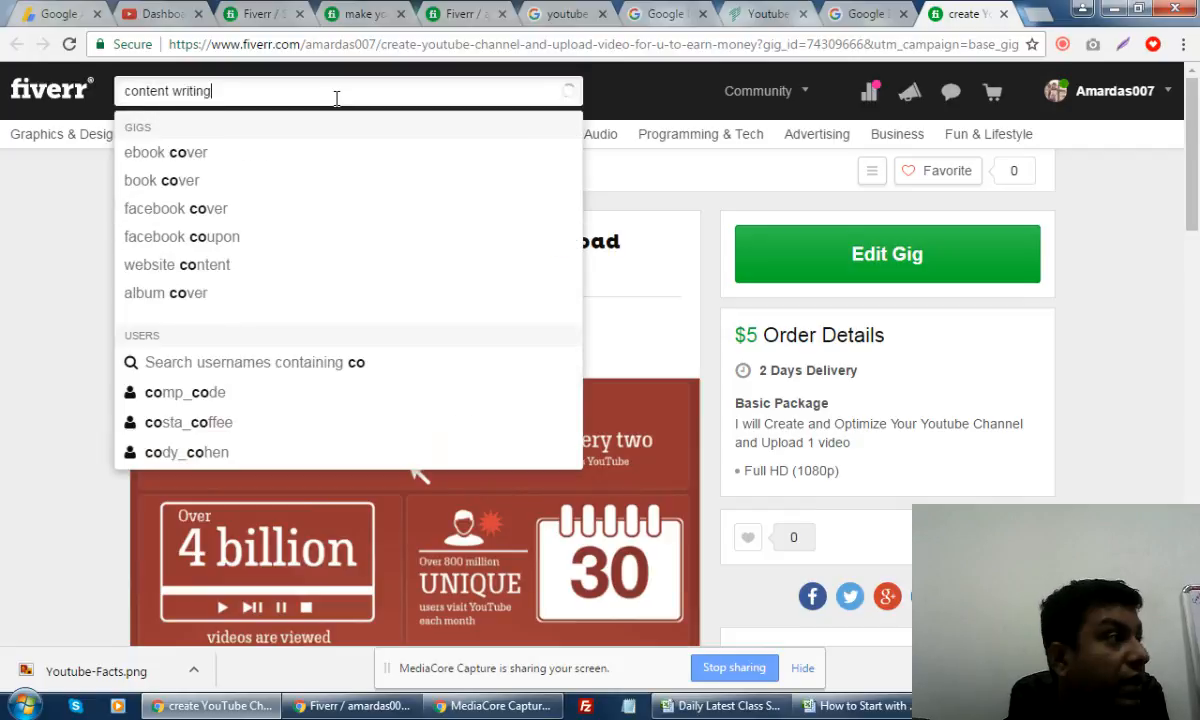
{"action": "key", "text": "Return"}
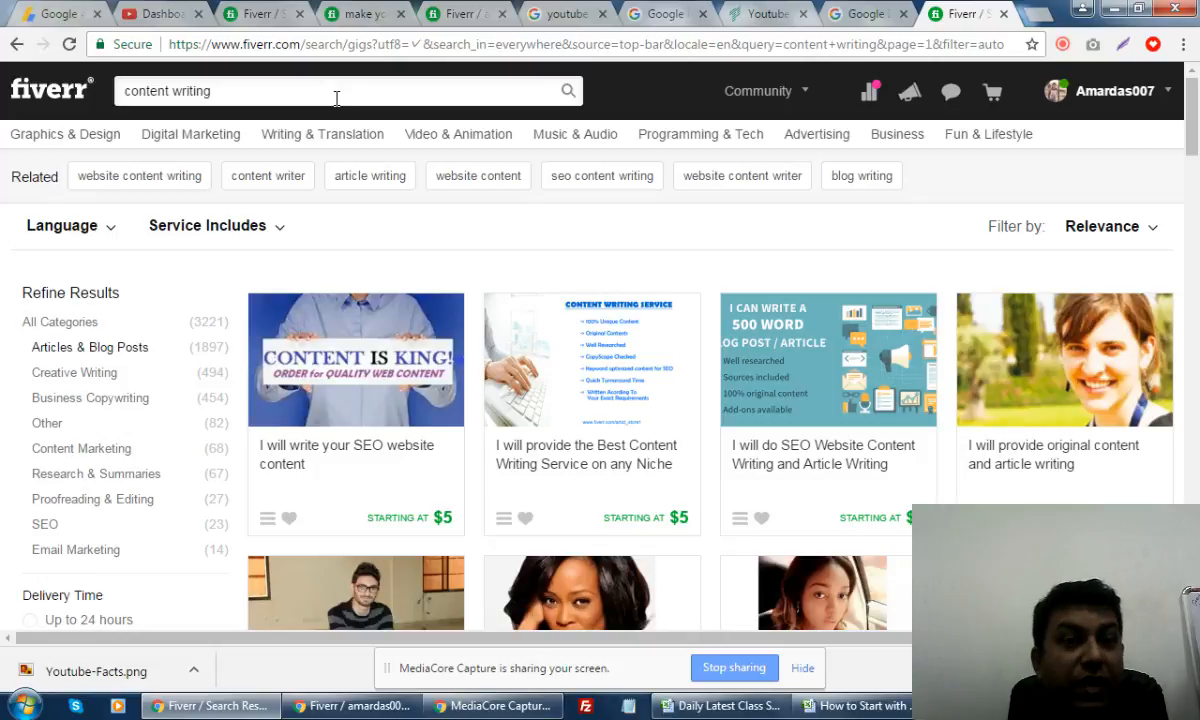
- Browse the content writing gigs offered by other sellers, examining their titles, pictures and starting prices, and return to the start of the results
{"action": "scroll", "coordinate": [536, 356], "scroll_direction": "down", "scroll_amount": 3}
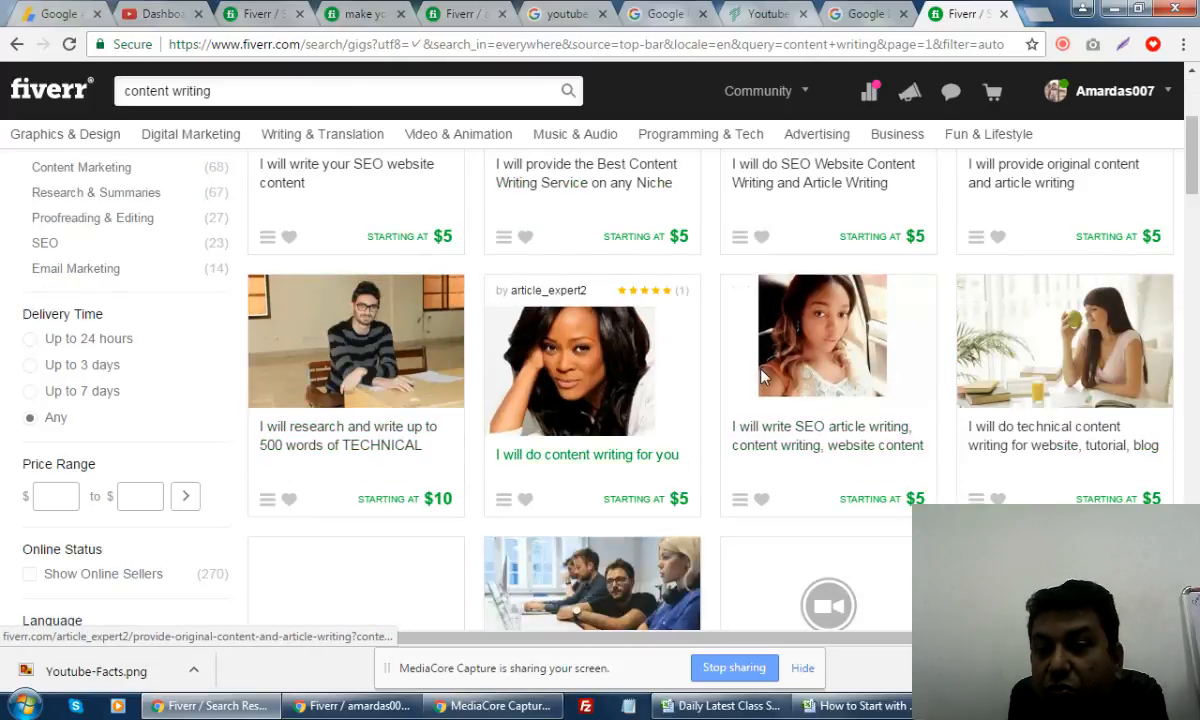
{"action": "scroll", "coordinate": [884, 446], "scroll_direction": "down", "scroll_amount": 4}
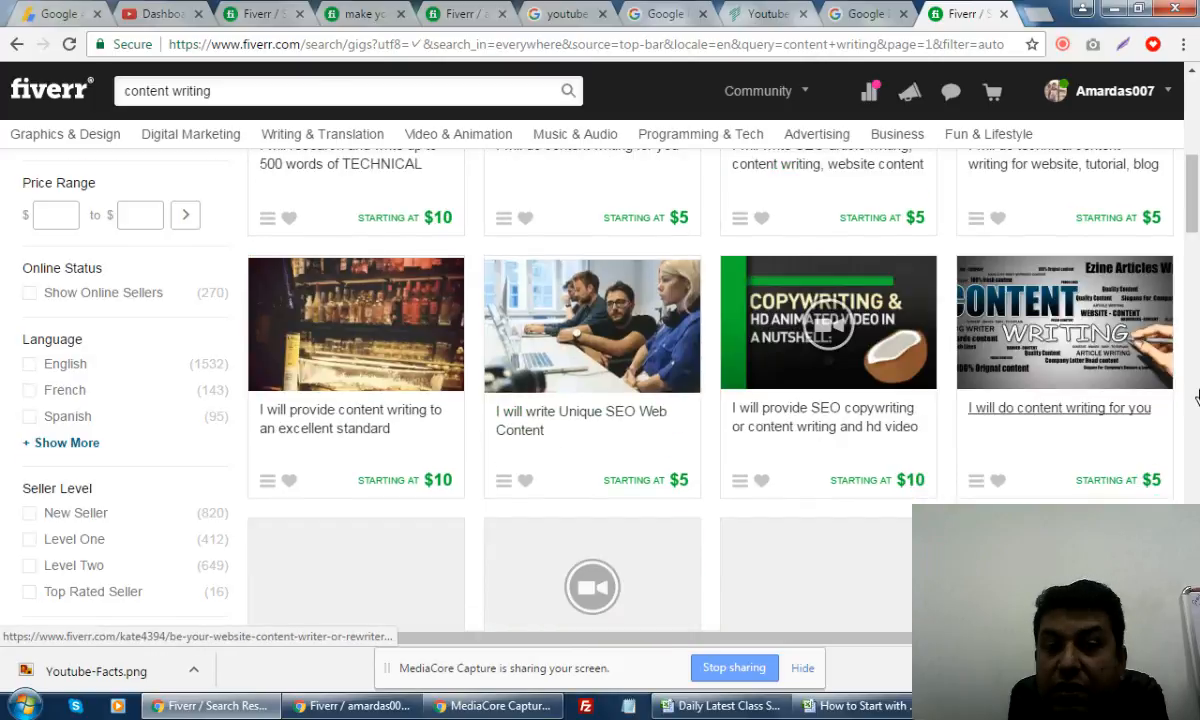
{"action": "scroll", "coordinate": [1040, 442], "scroll_direction": "down", "scroll_amount": 1}
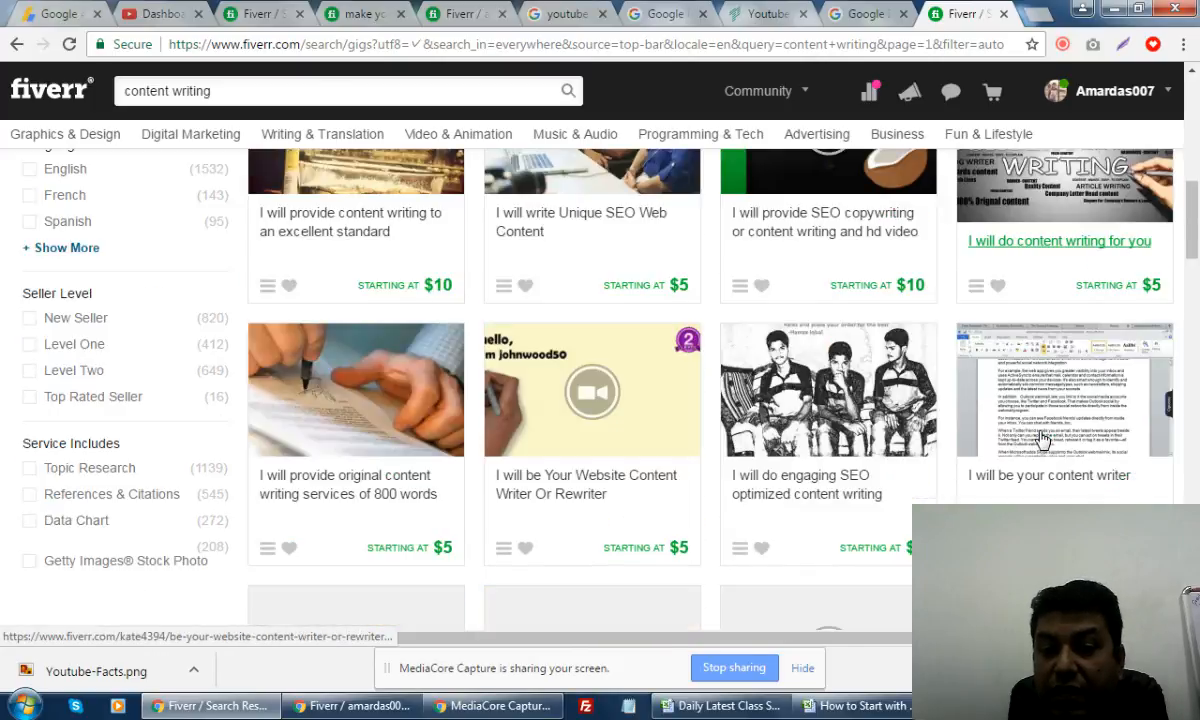
{"action": "scroll", "coordinate": [1042, 440], "scroll_direction": "down", "scroll_amount": 3}
{"action": "scroll", "coordinate": [1004, 418], "scroll_direction": "up", "scroll_amount": 4}
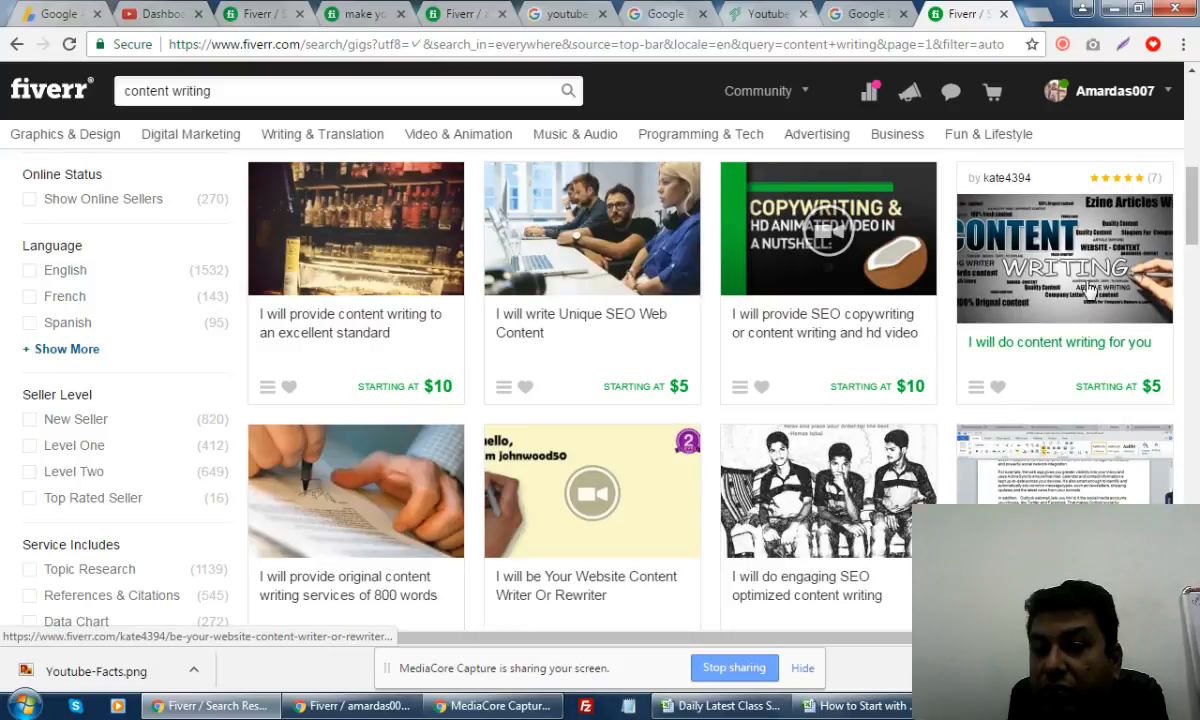
{"action": "scroll", "coordinate": [1088, 290], "scroll_direction": "up", "scroll_amount": 1}
{"action": "scroll", "coordinate": [1088, 290], "scroll_direction": "down", "scroll_amount": 10}
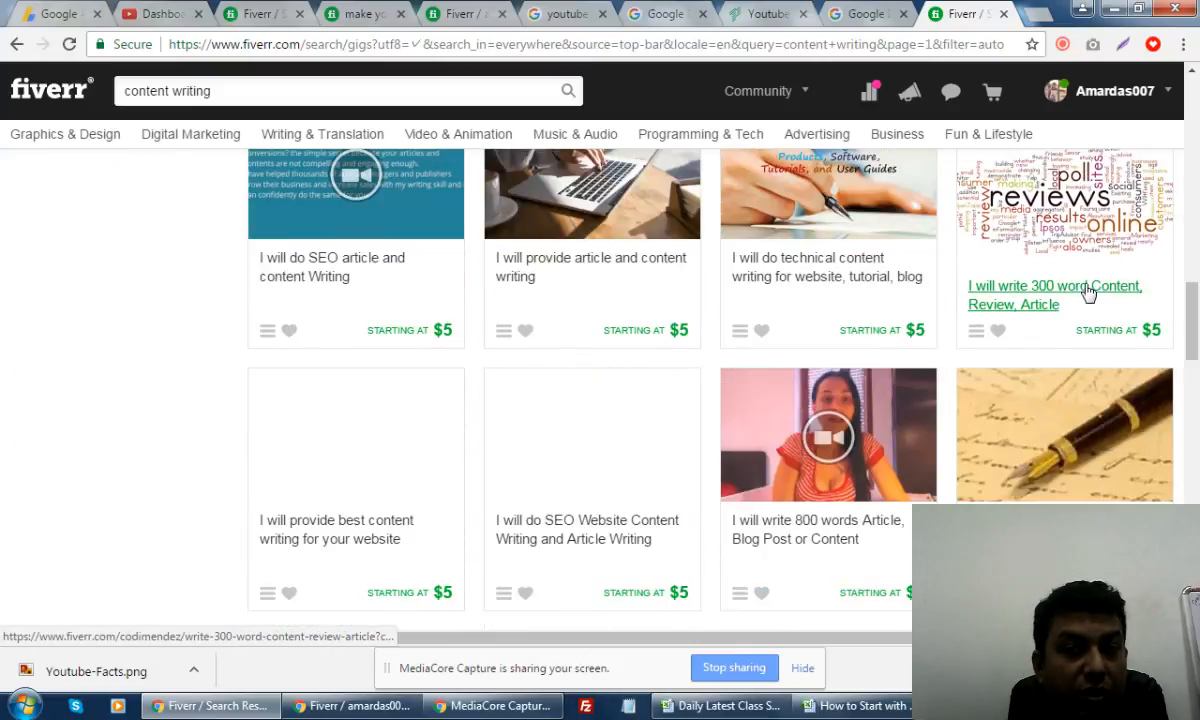
{"action": "scroll", "coordinate": [1088, 290], "scroll_direction": "down", "scroll_amount": 2}
{"action": "scroll", "coordinate": [1088, 290], "scroll_direction": "down", "scroll_amount": 2}
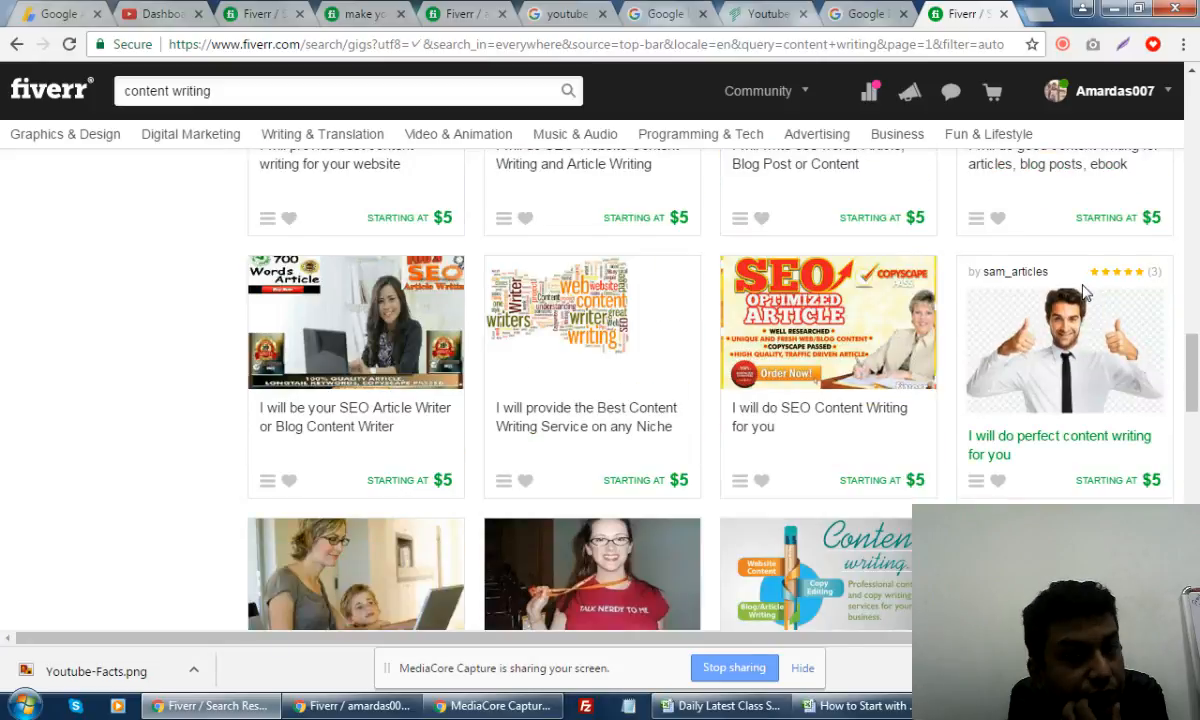
{"action": "scroll", "coordinate": [1088, 290], "scroll_direction": "down", "scroll_amount": 5}
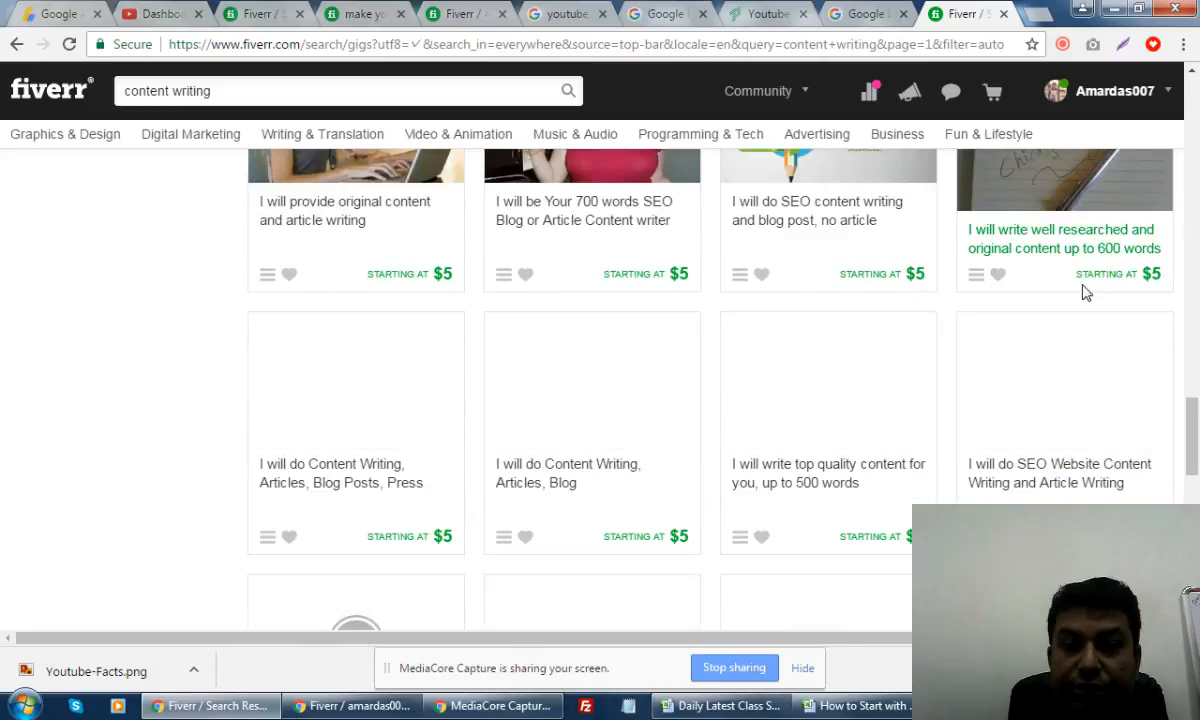
{"action": "scroll", "coordinate": [1086, 291], "scroll_direction": "down", "scroll_amount": 5}
{"action": "scroll", "coordinate": [1086, 292], "scroll_direction": "up", "scroll_amount": 10}
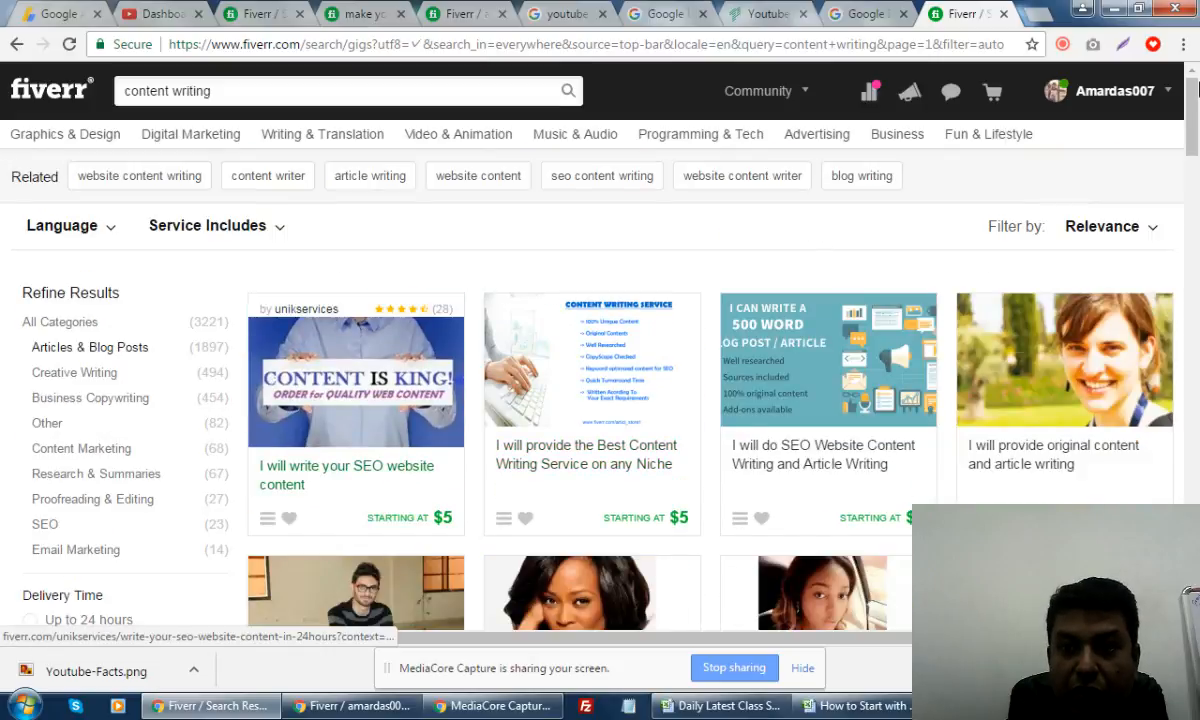
{"action": "left_click_drag", "start_coordinate": [1194, 114], "coordinate": [1198, 88]}
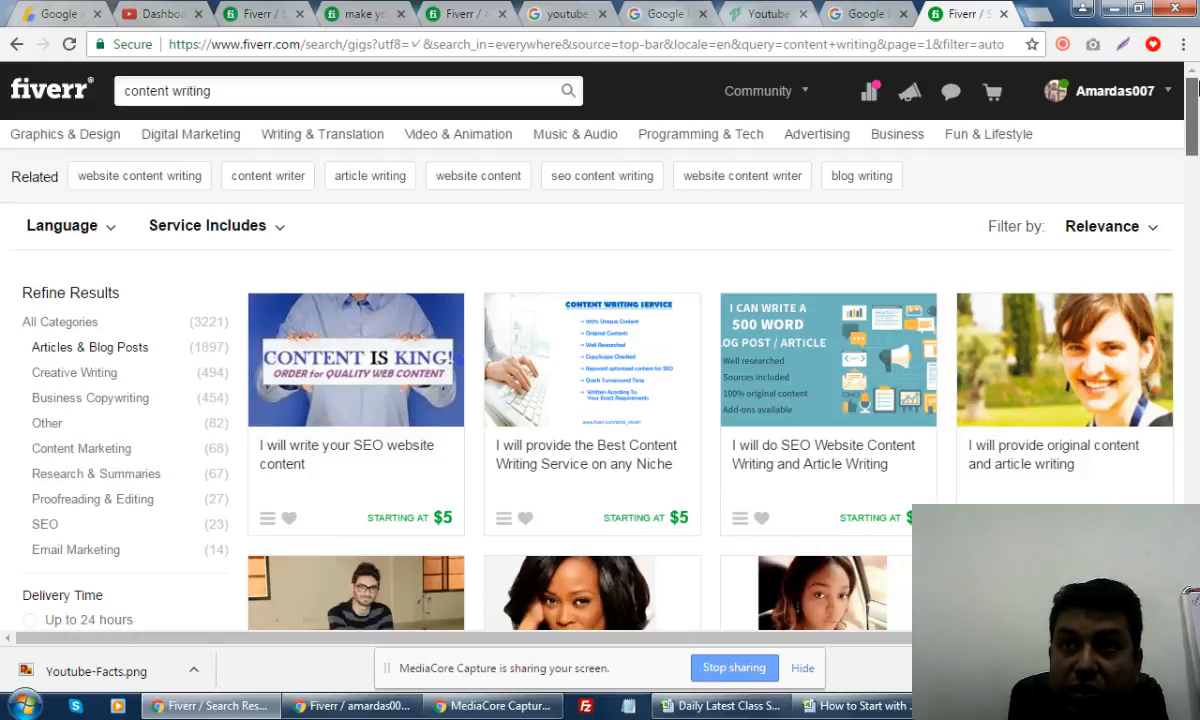
- Log out of the Fiverr account
{"action": "mouse_move", "coordinate": [1138, 116]}
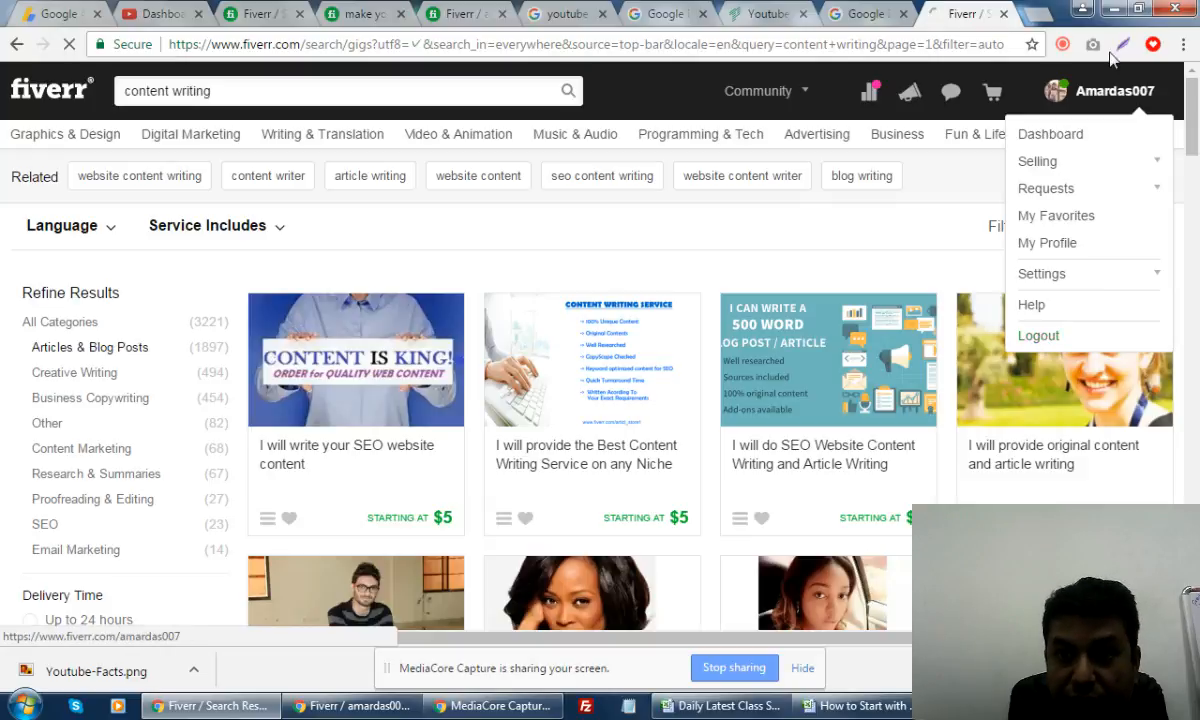
{"action": "left_click", "coordinate": [1039, 337]}
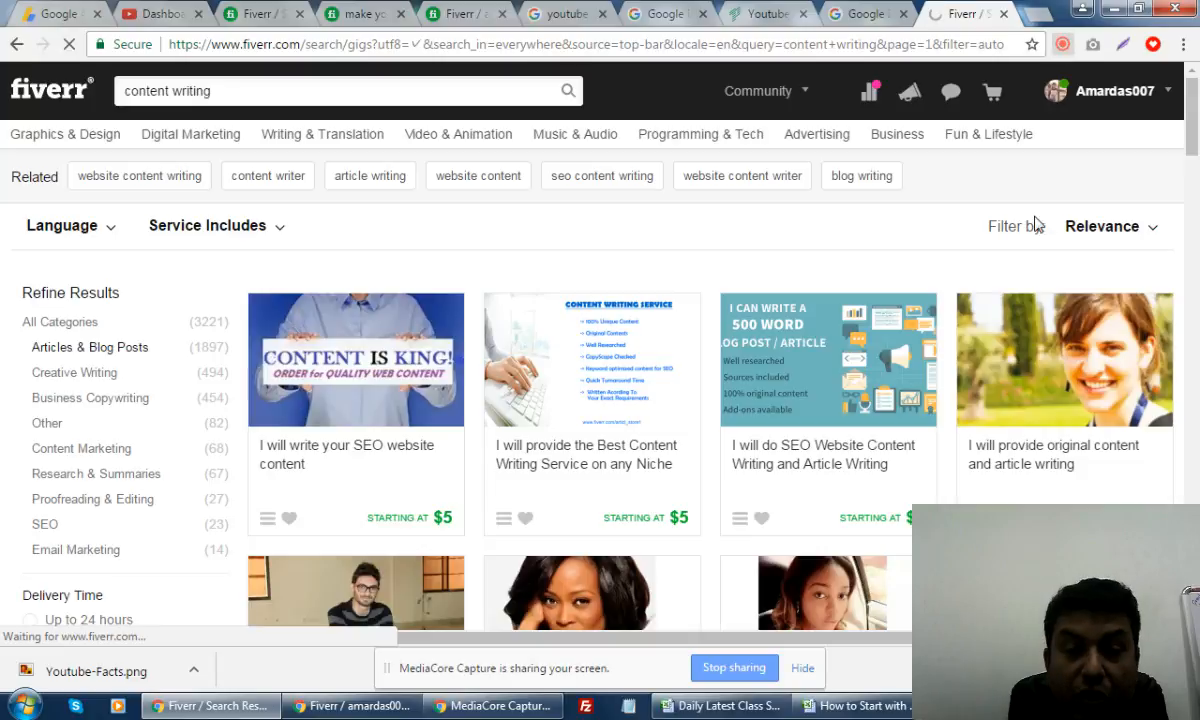